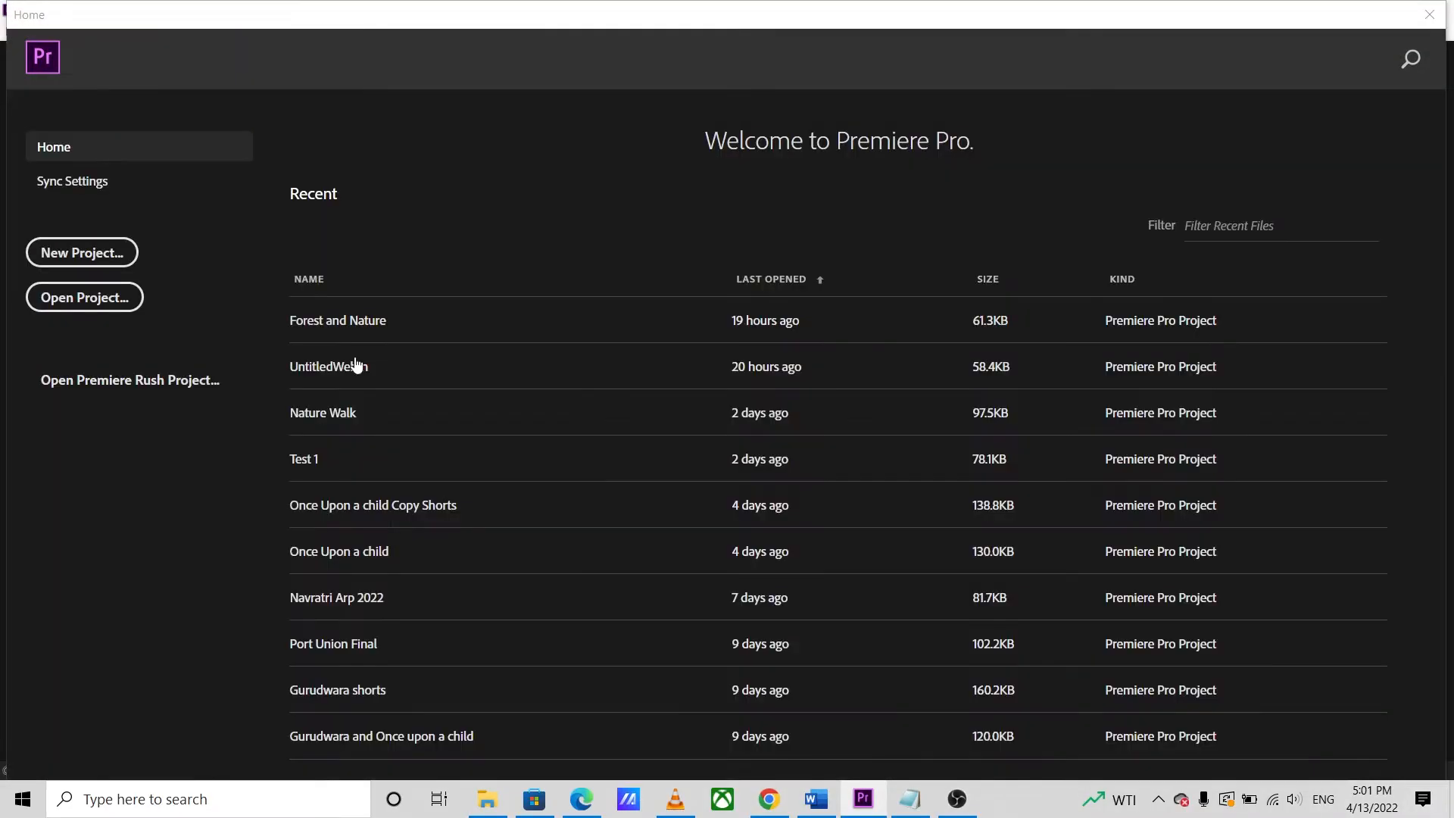
Step: Create a new project named Forest and Nature, saved in the Project Forest and Nature folder on the desktop
left_click(83, 252)
type("Fore")
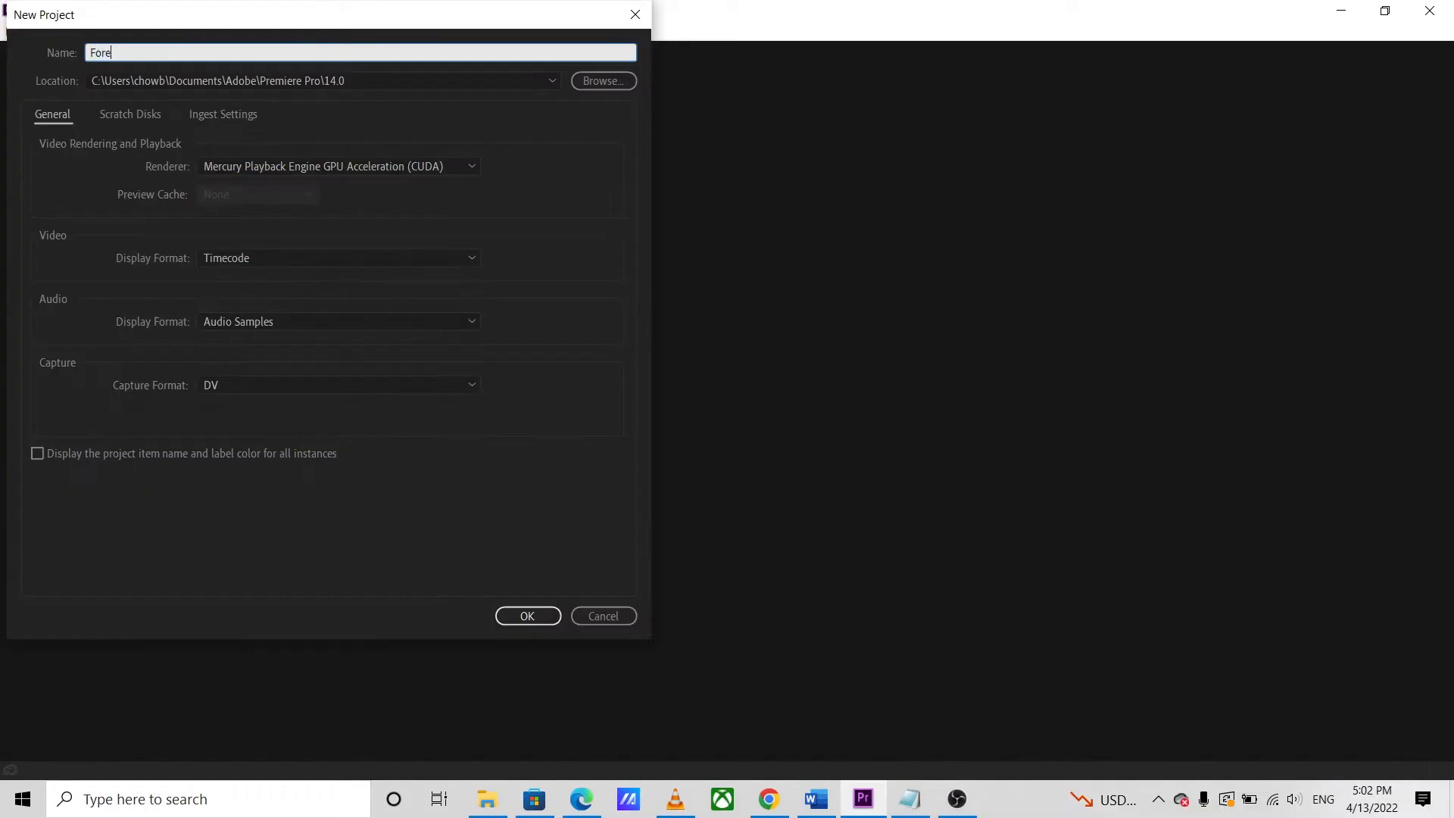
type("st and Nature")
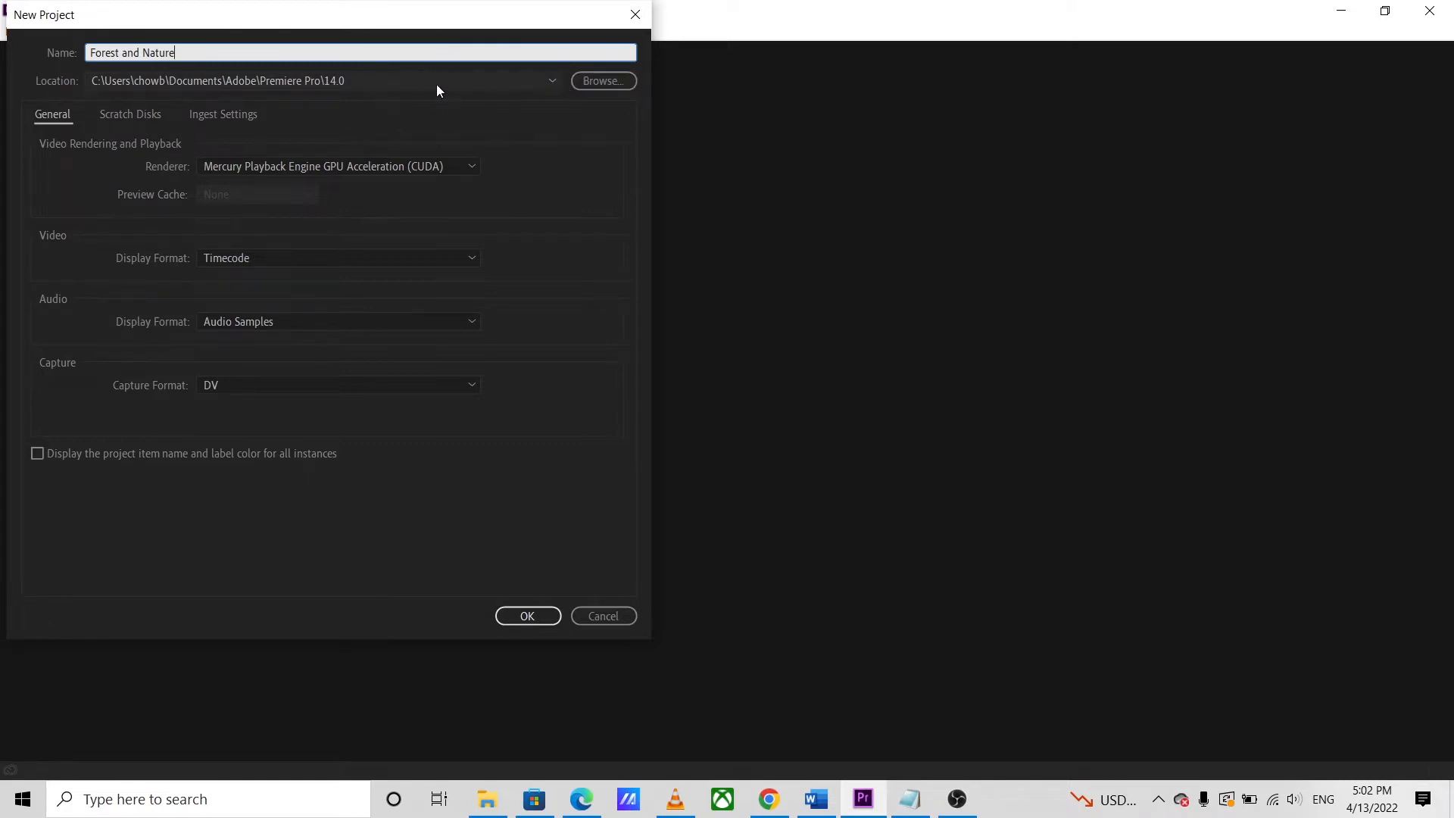
left_click(598, 79)
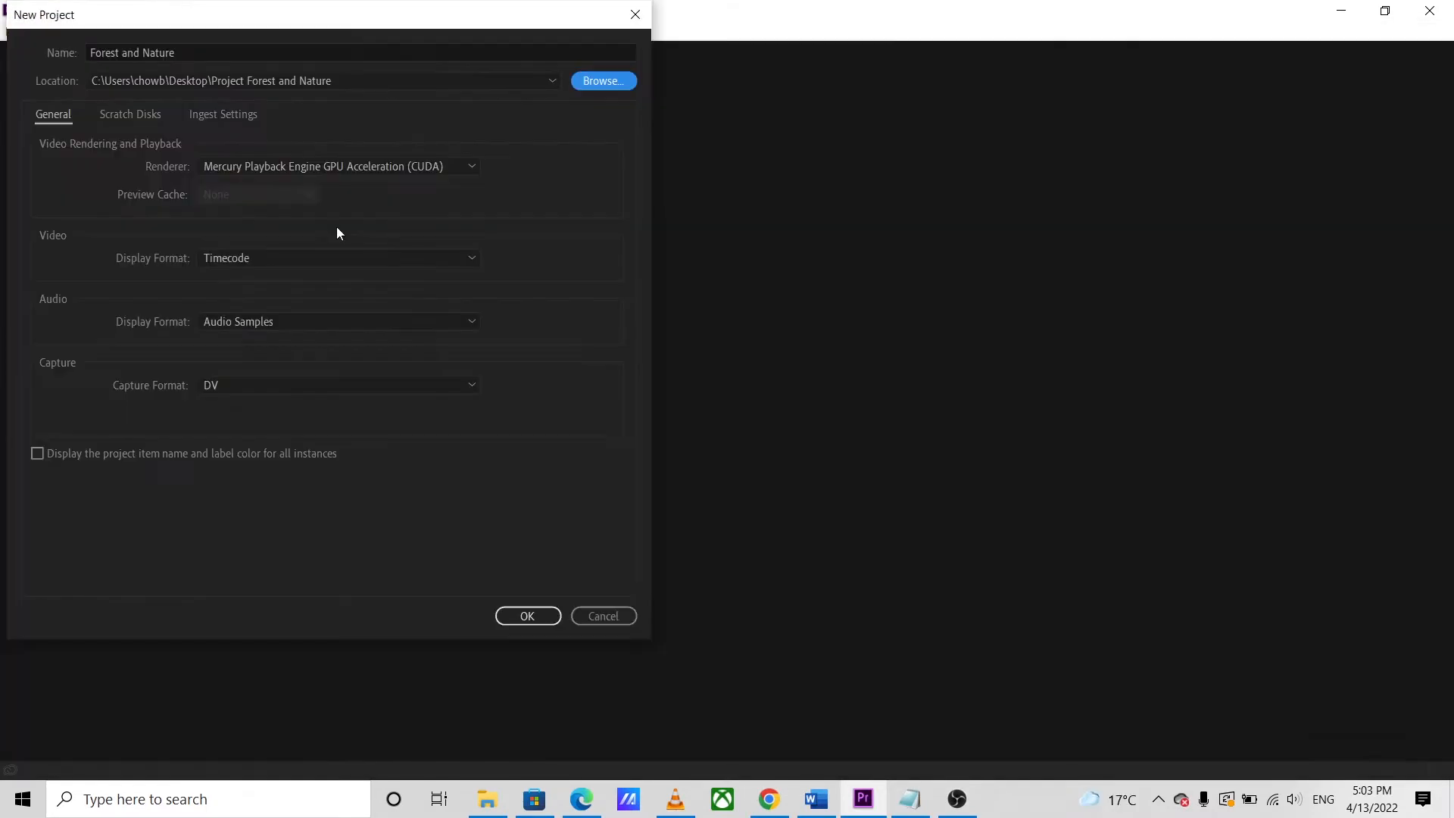
left_click(540, 622)
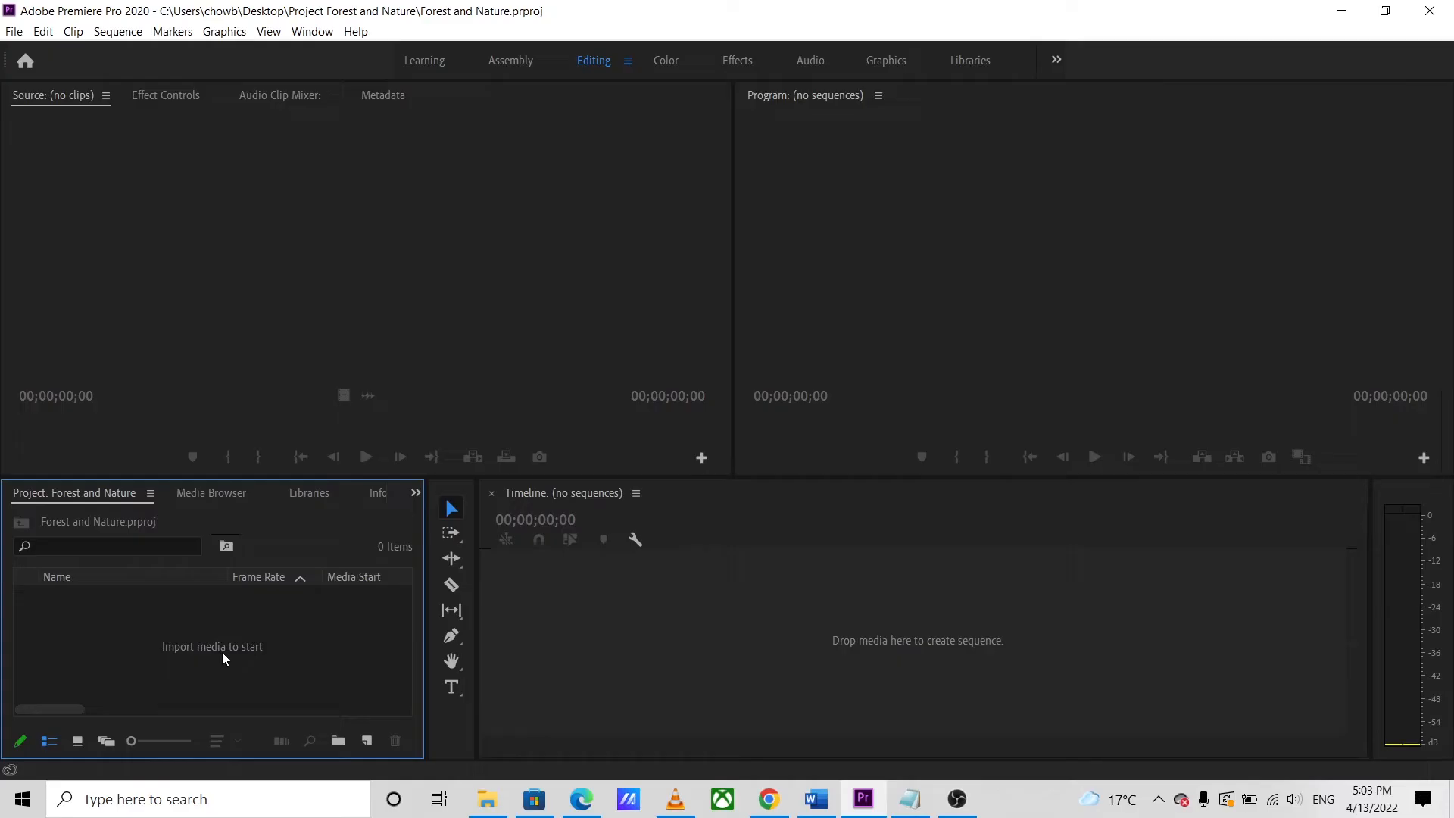
Step: Create a bin named Videos in the project
left_click(14, 31)
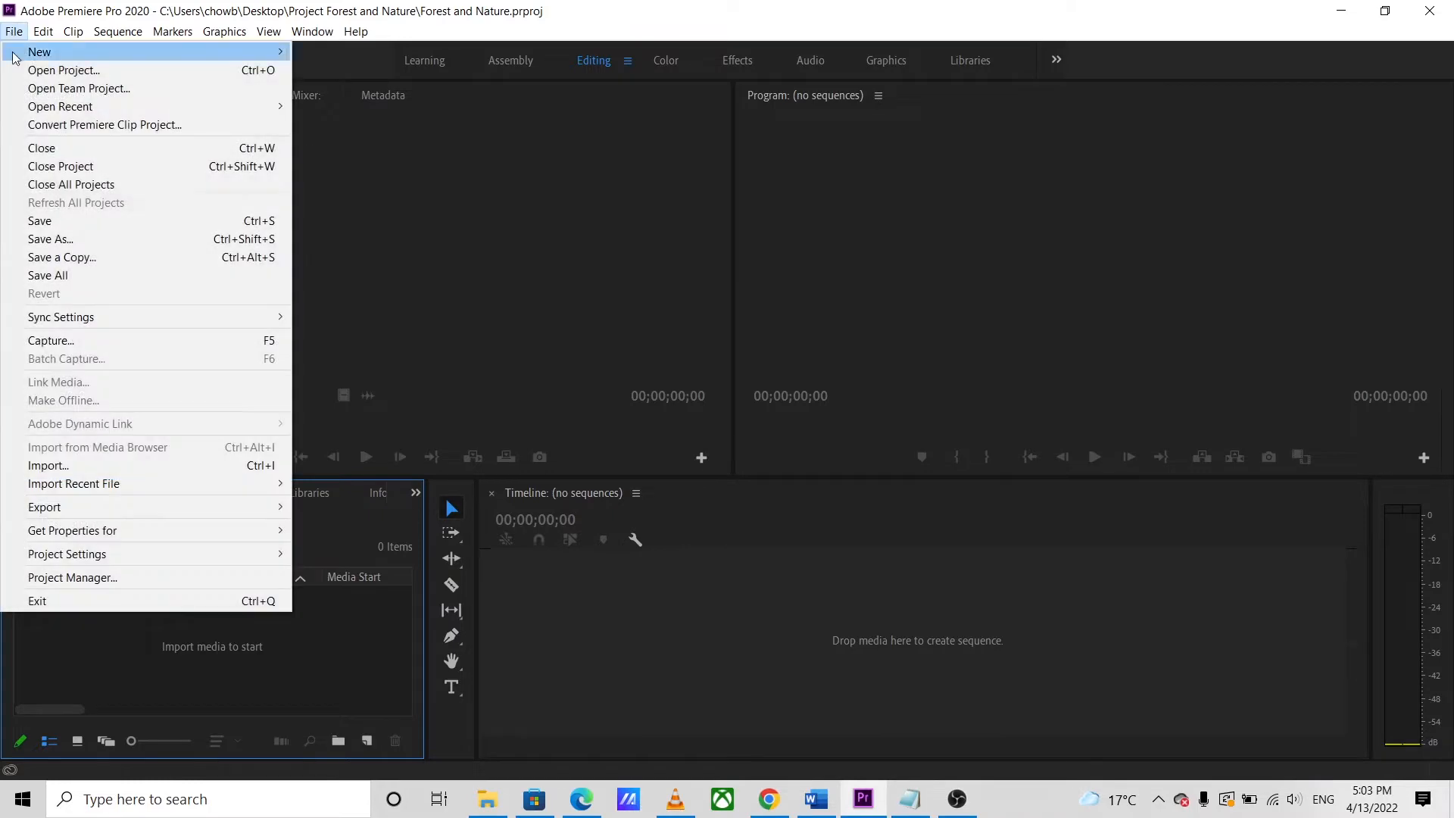
left_click(51, 468)
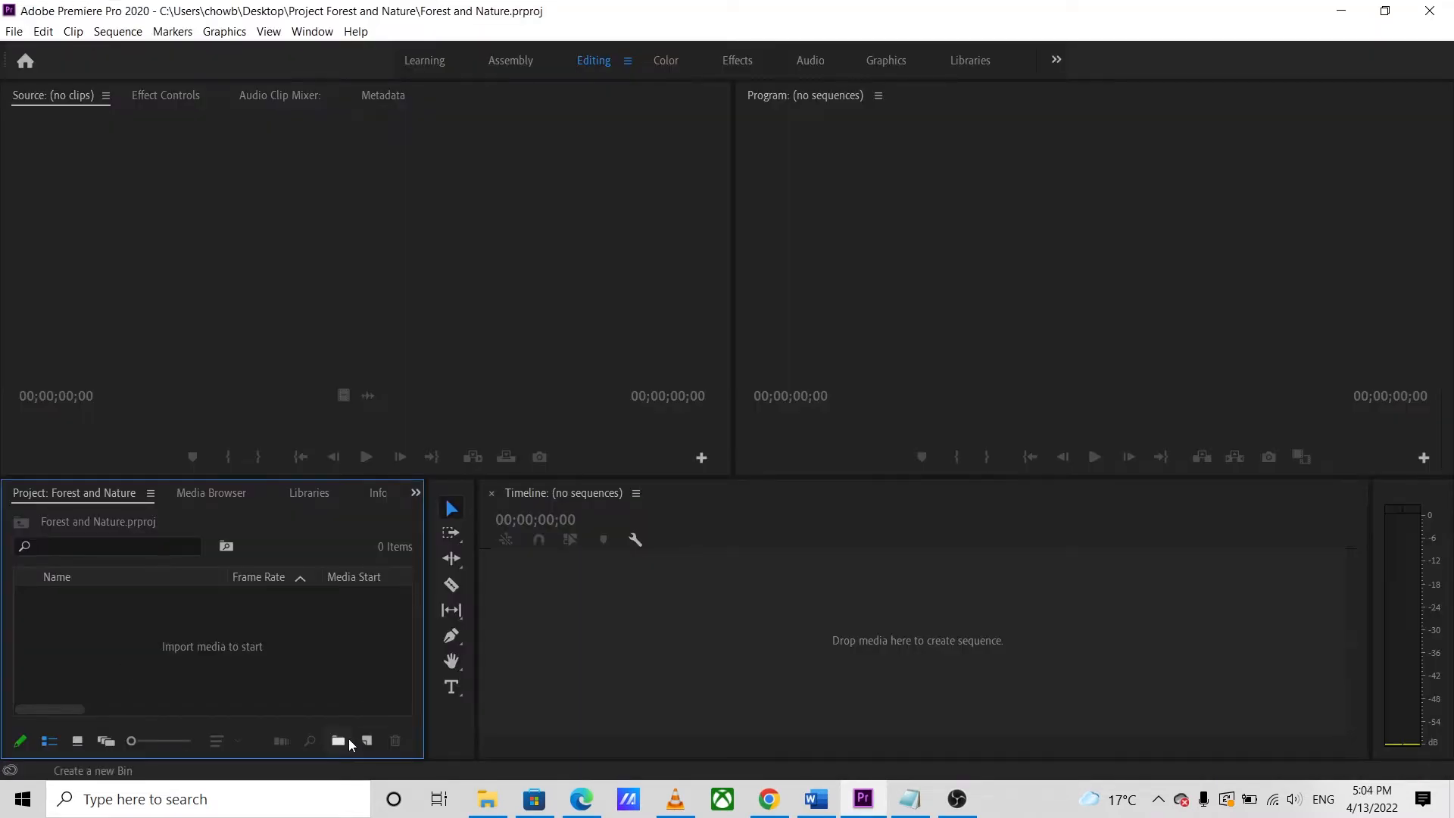
left_click(339, 741)
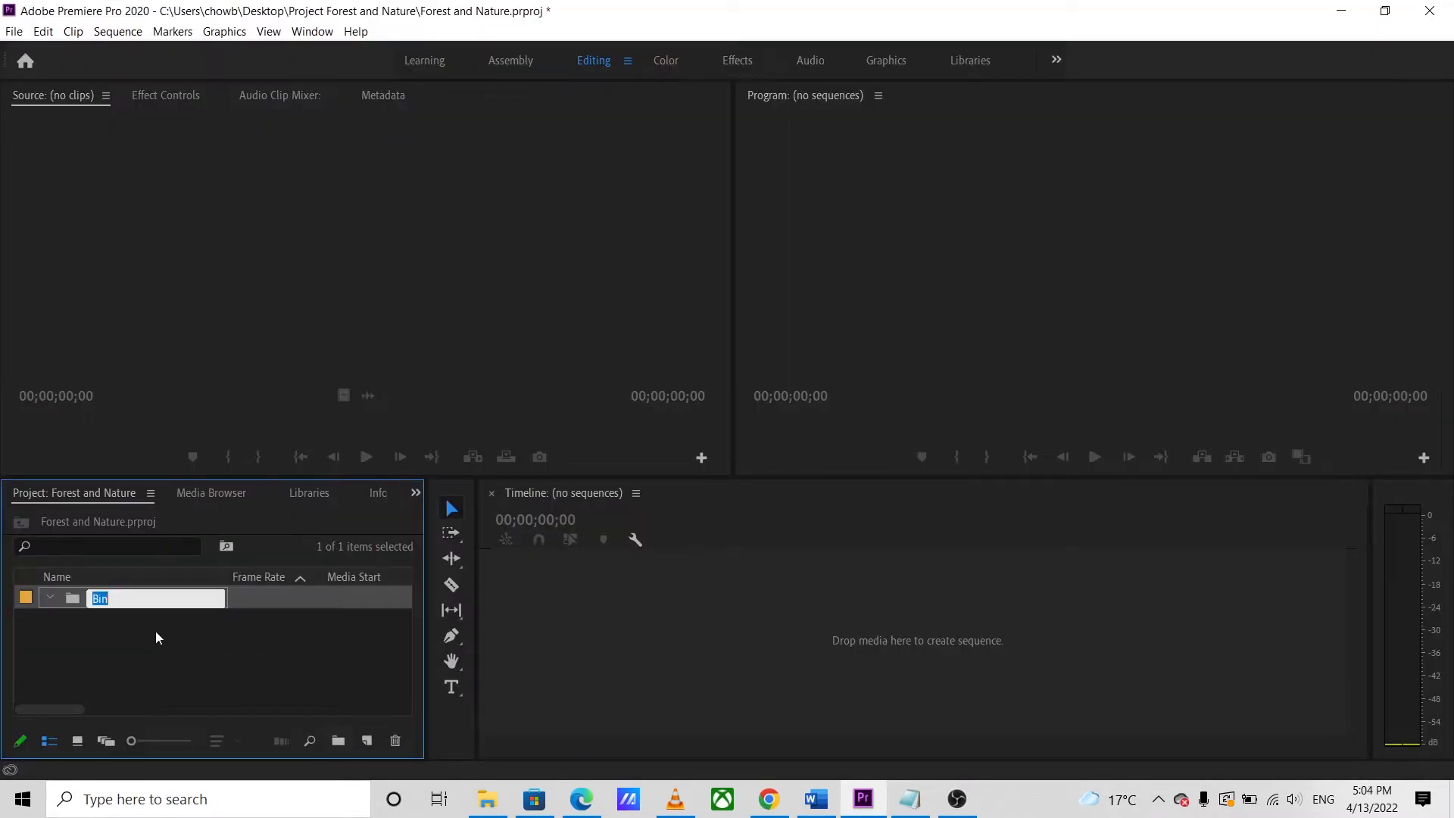
type("Videos")
left_click(144, 658)
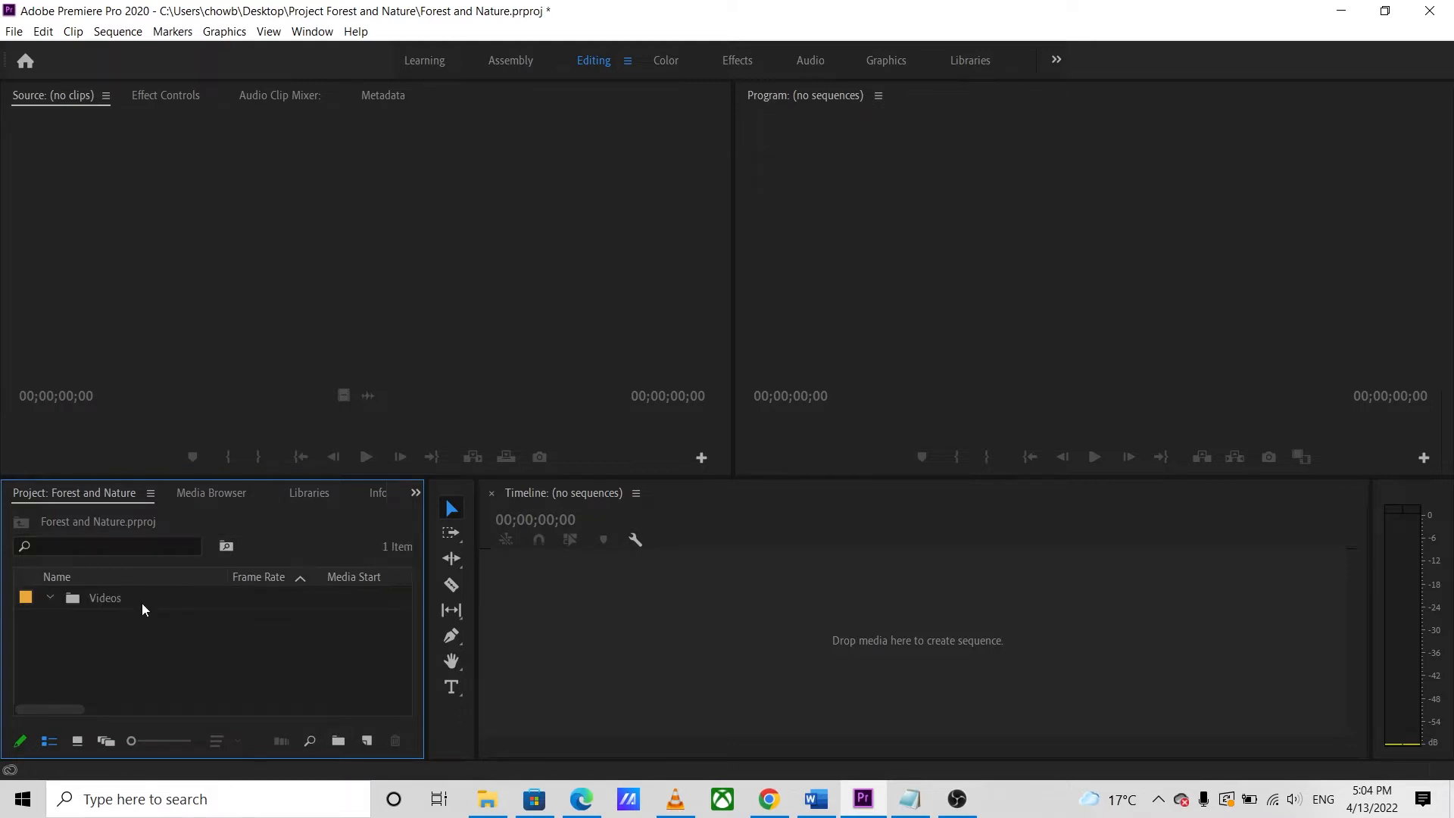
Step: Open the Videos bin and import 1.mp4, 2.mp4, 3.mp4 and 4.mp4 from the project's Video folder into it
left_click(144, 595)
double_click(144, 595)
right_click(147, 616)
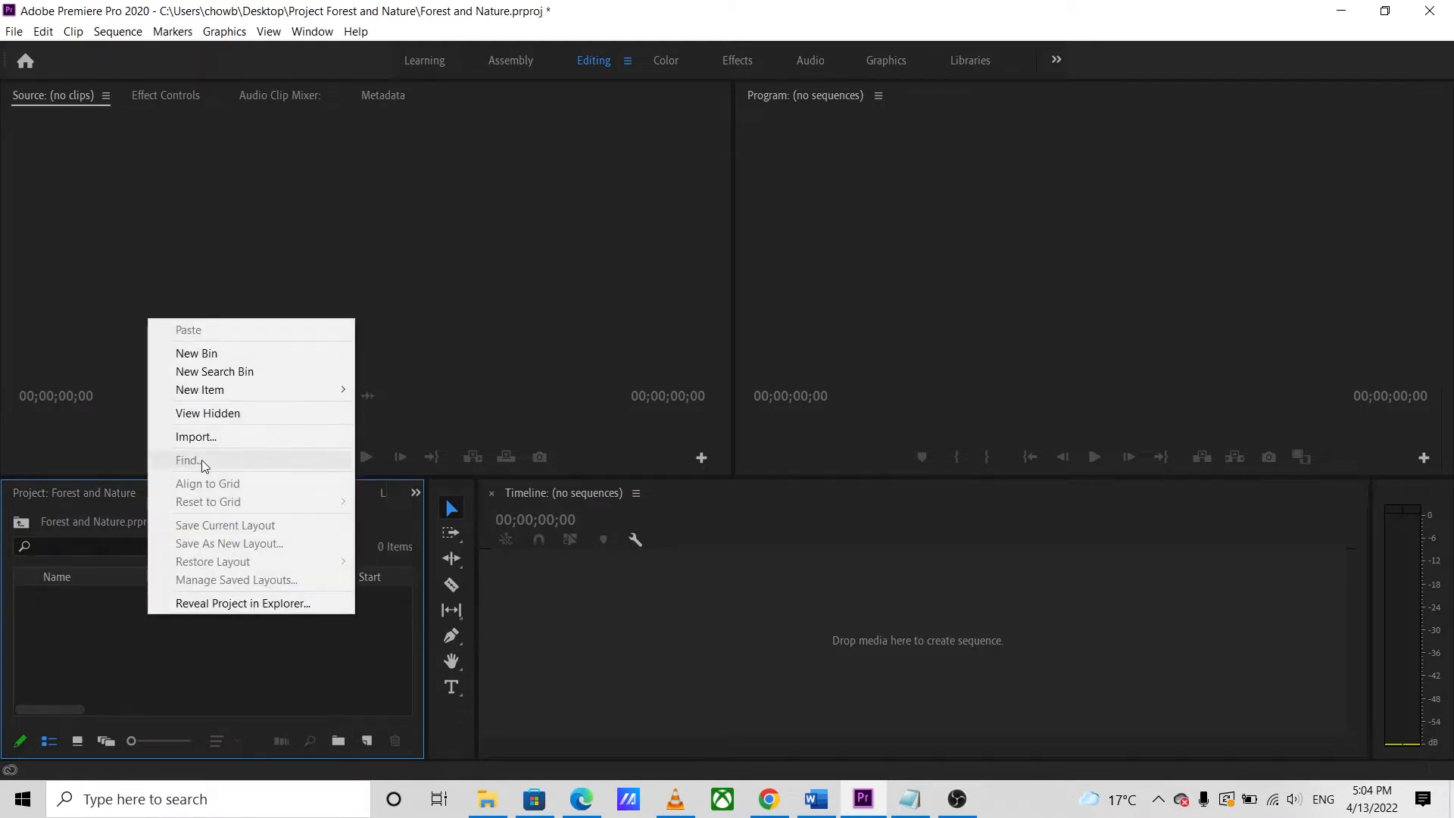
left_click(143, 655)
right_click(128, 613)
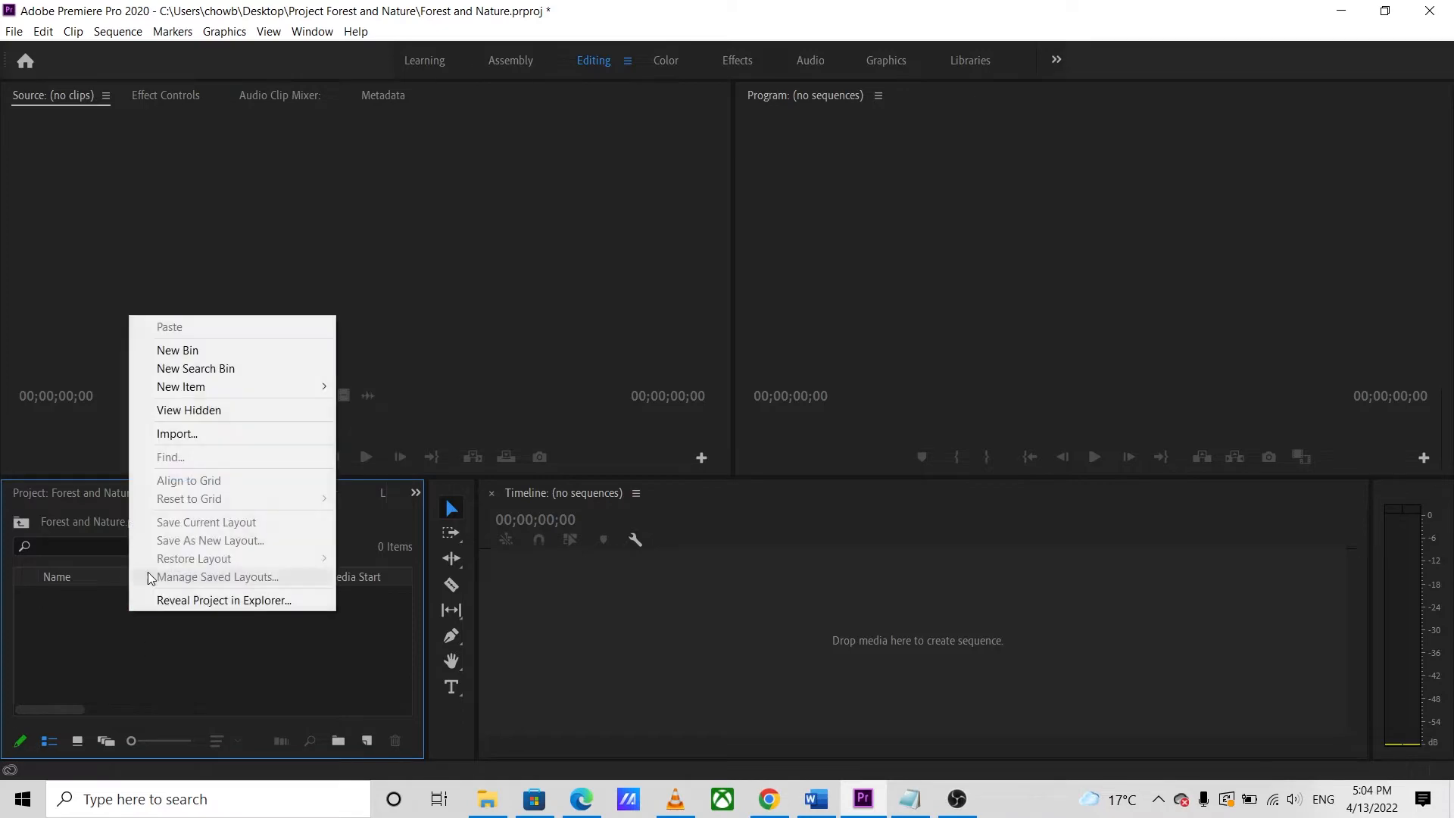
left_click(183, 435)
double_click(242, 138)
left_click(243, 168)
left_click(330, 169, "ctrl")
left_click(433, 169, "ctrl")
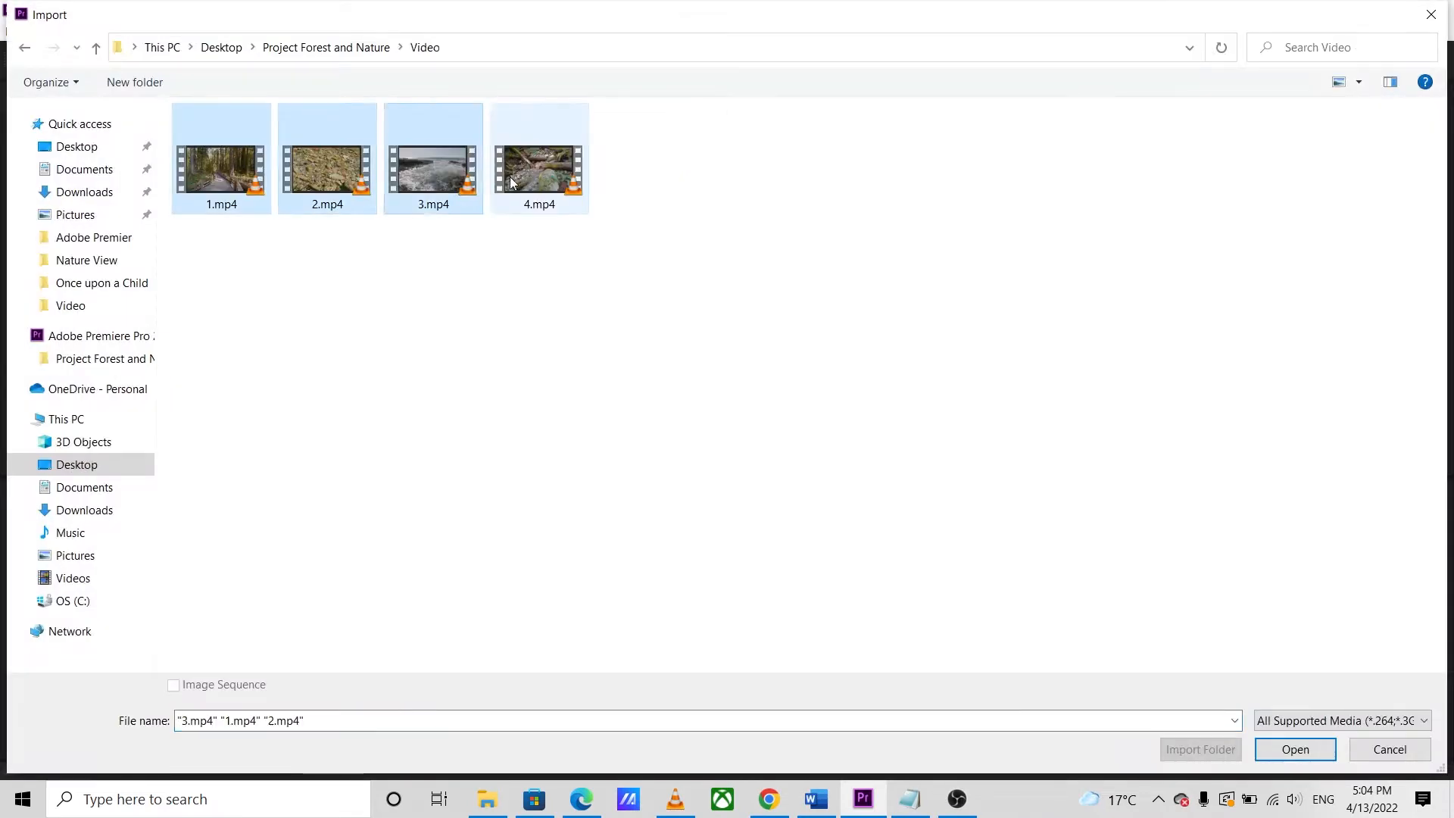
left_click(534, 170, "ctrl")
left_click(1305, 755)
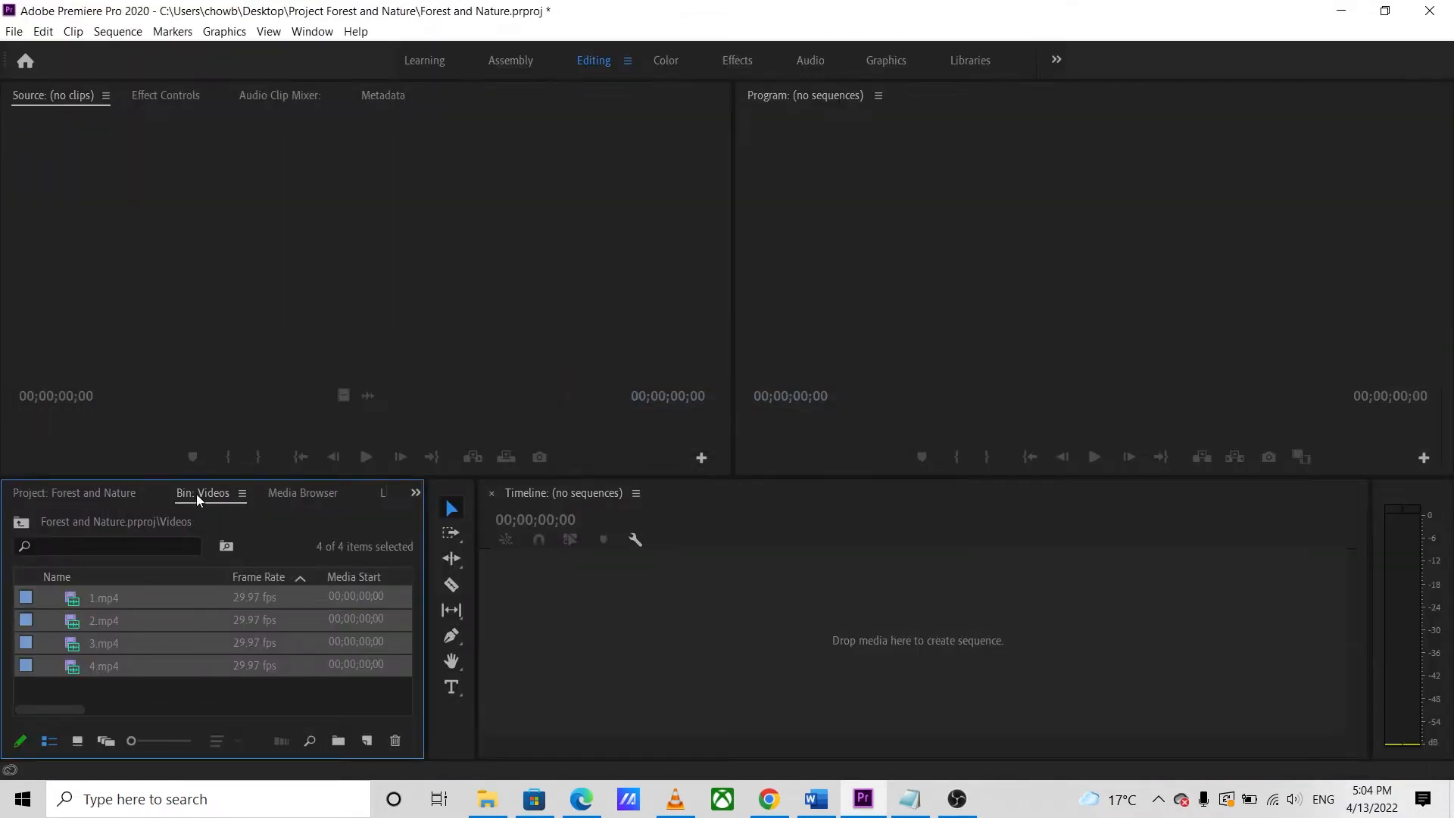
Step: Create a second bin named Audio at the top level of the project
left_click(134, 502)
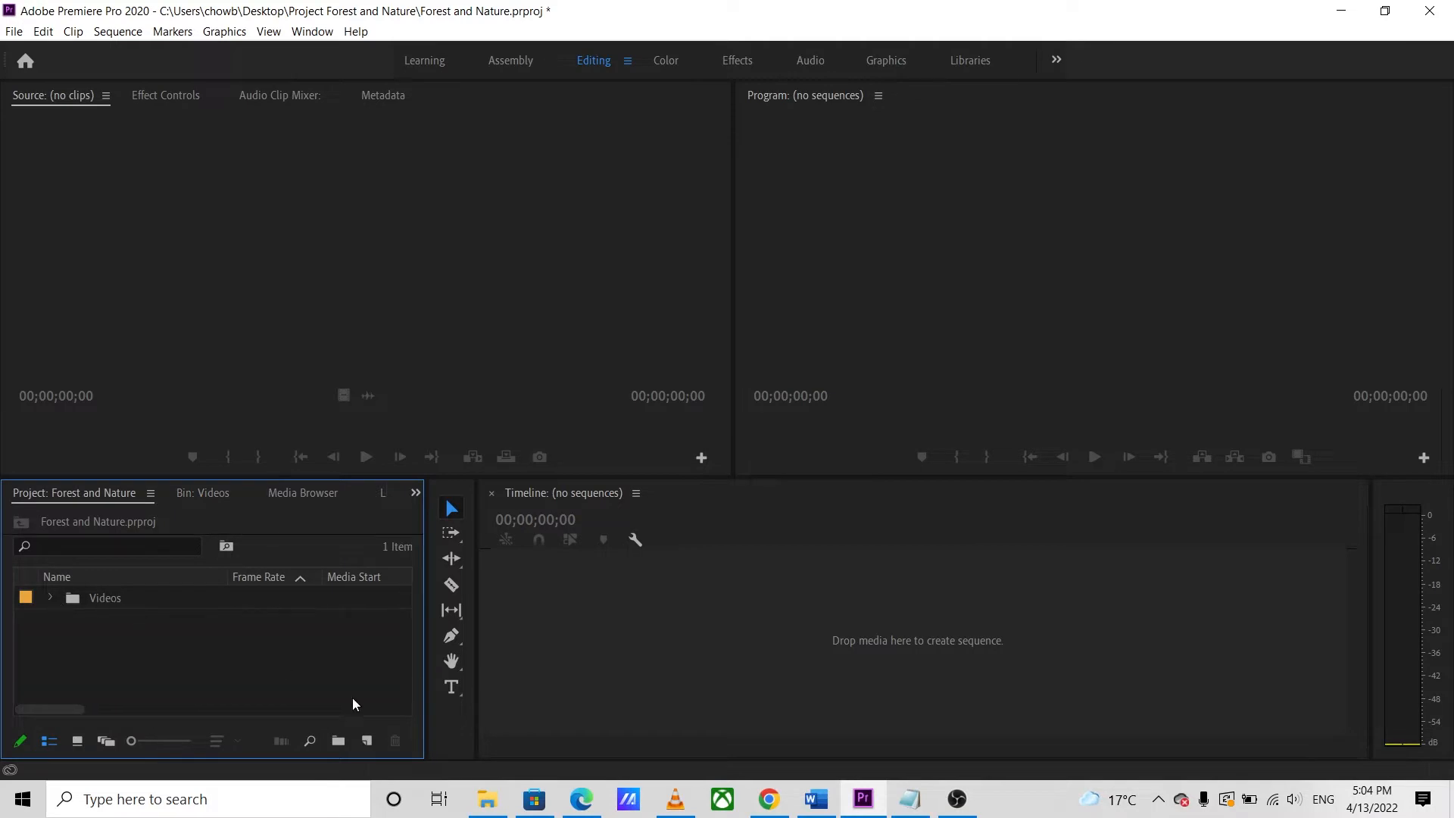
left_click(337, 741)
type("Audio")
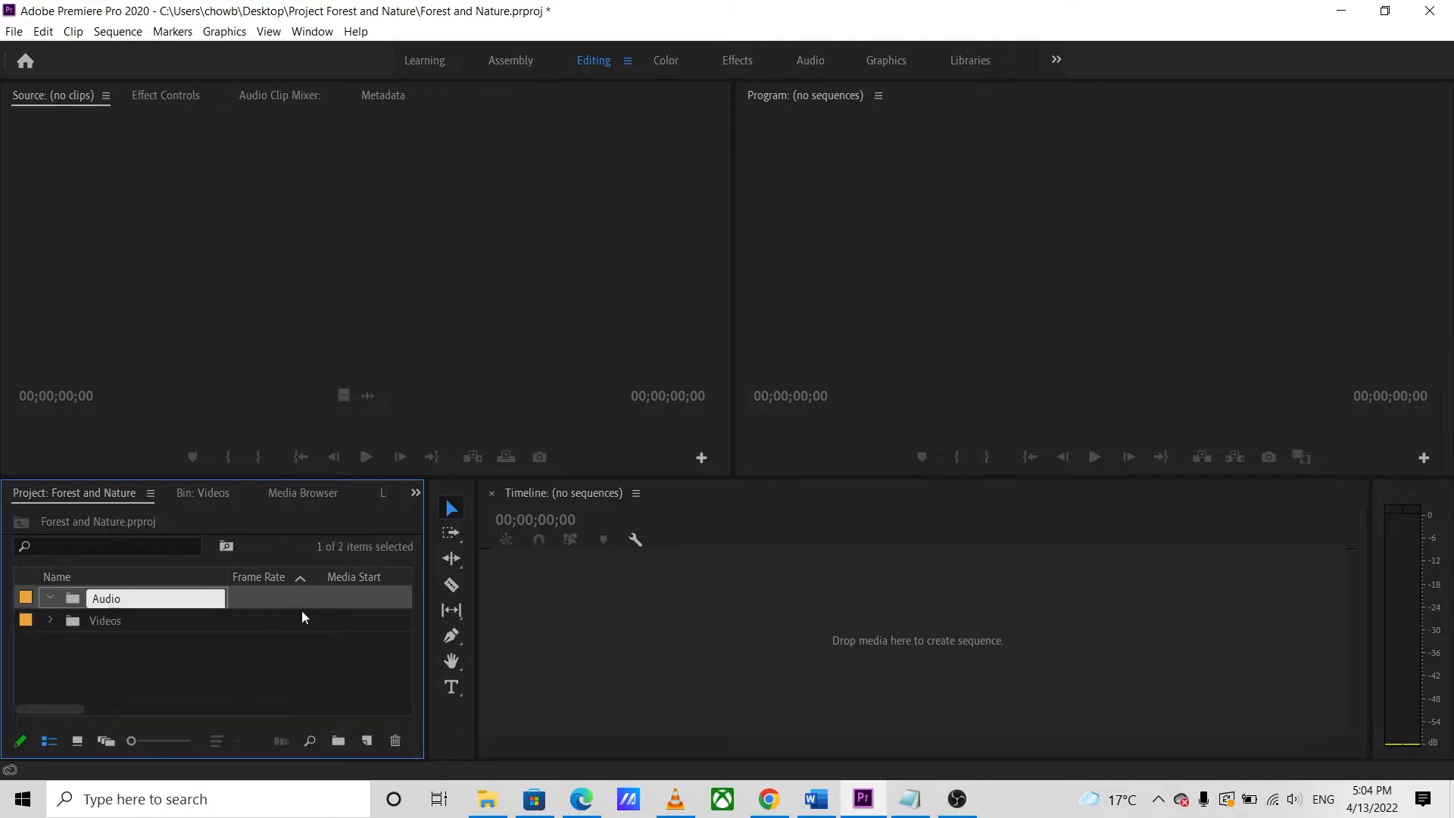
key("Return")
Step: Open the Audio bin and import Audio.mp3 from the Project Forest and Nature folder into it
double_click(177, 597)
double_click(167, 633)
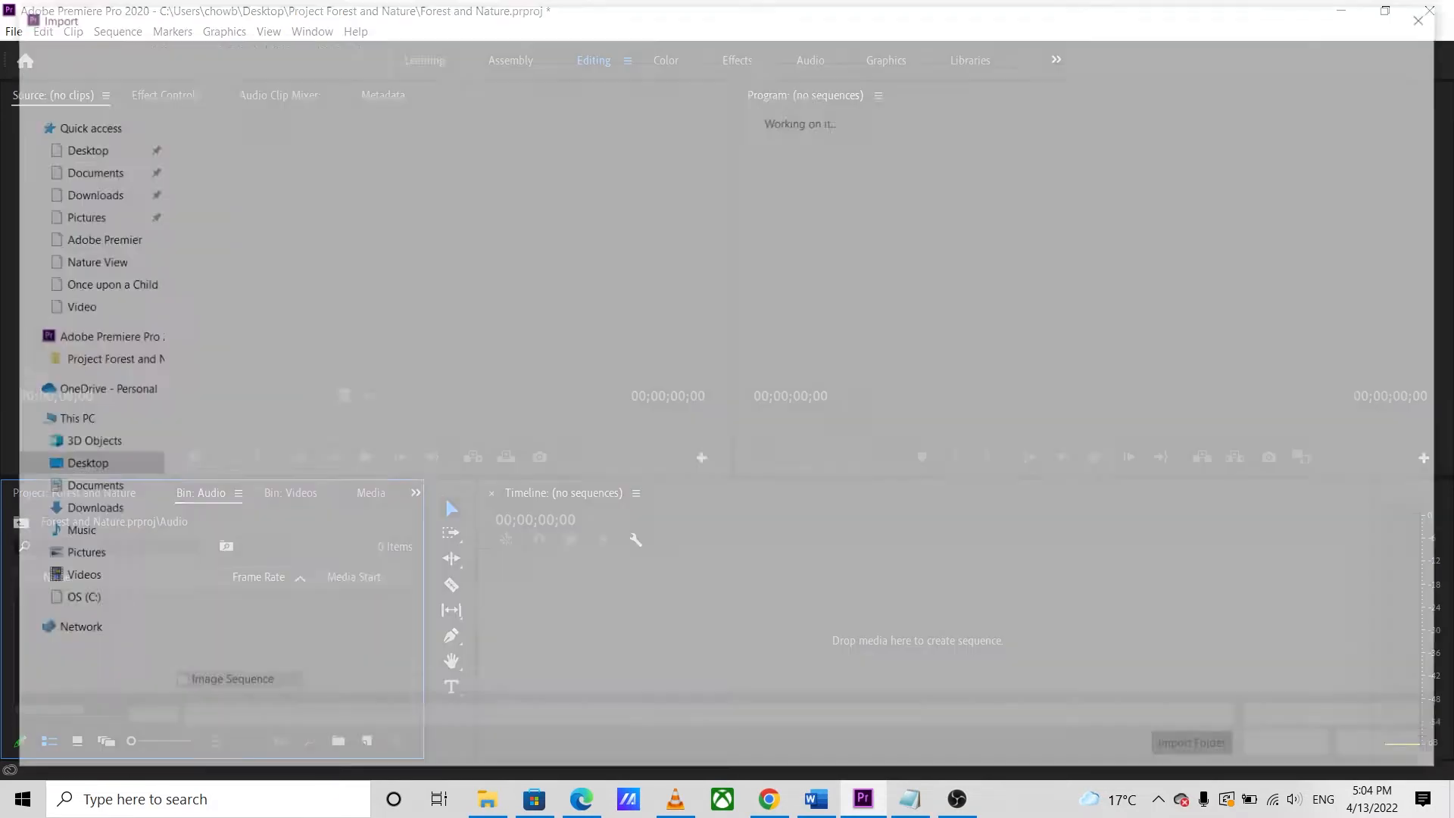
left_click(326, 45)
left_click(219, 155)
left_click(1291, 746)
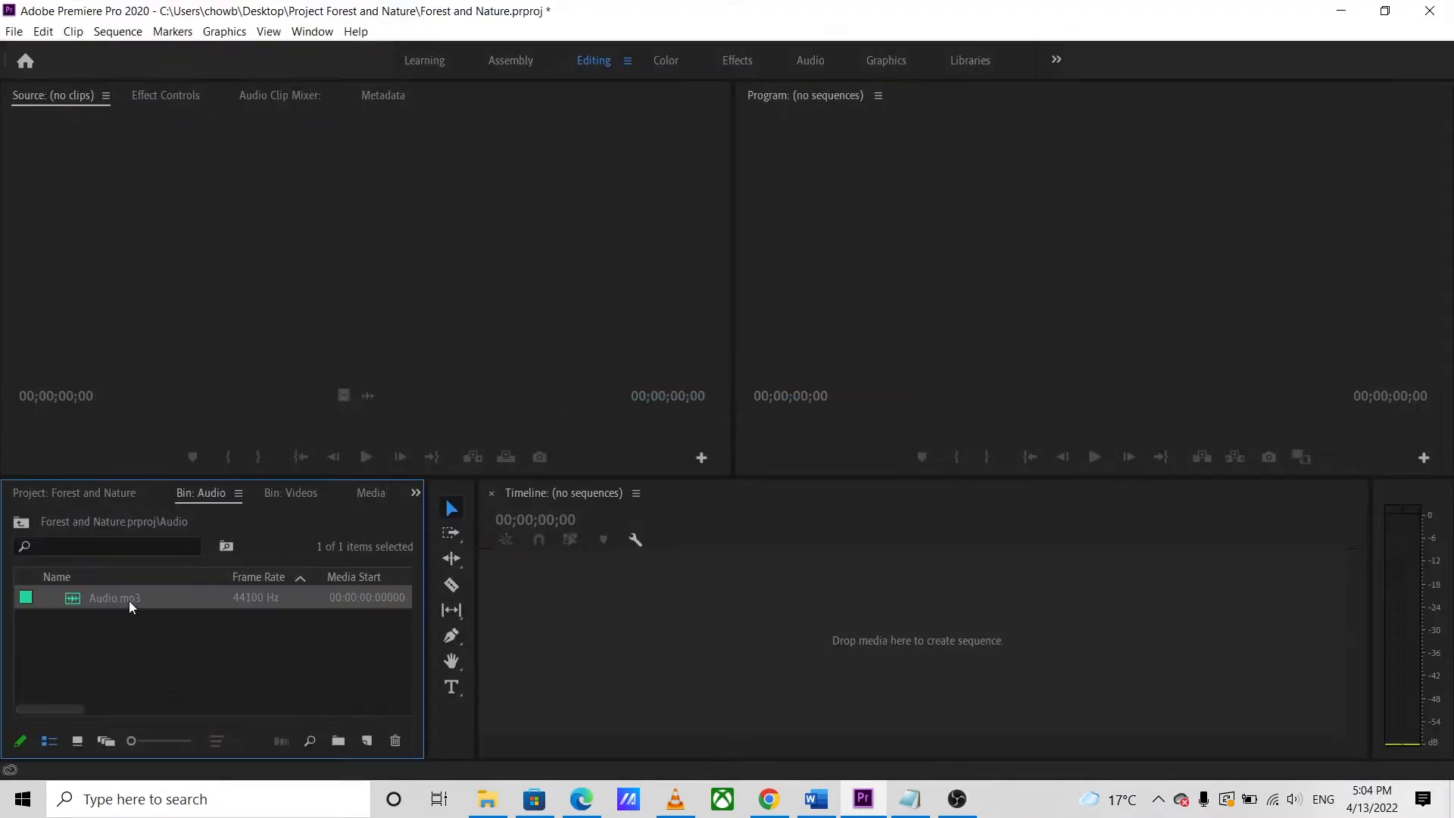
Step: View the project's bins and clips as thumbnails, and return the project to list view
left_click(120, 493)
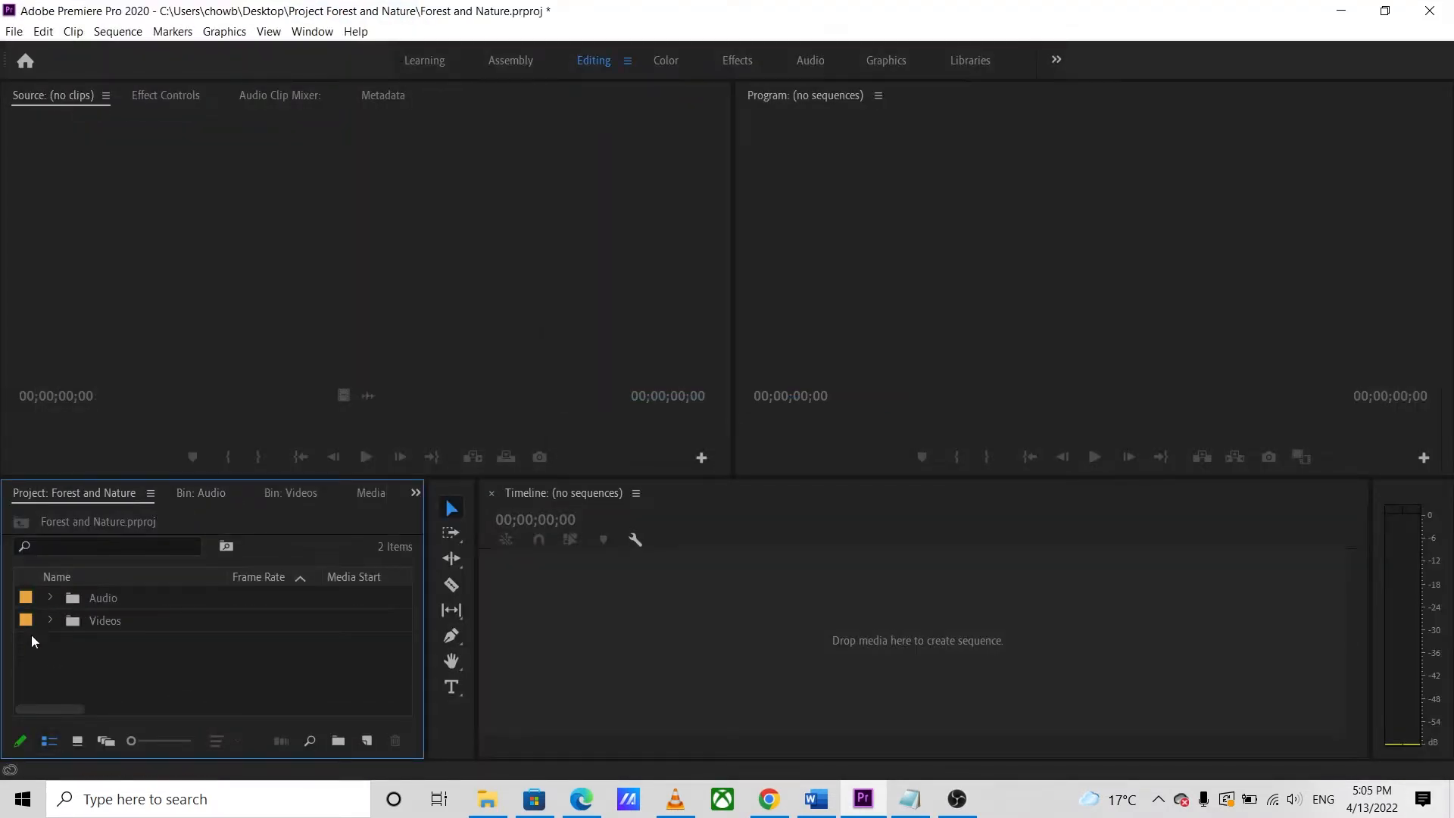
left_click(78, 741)
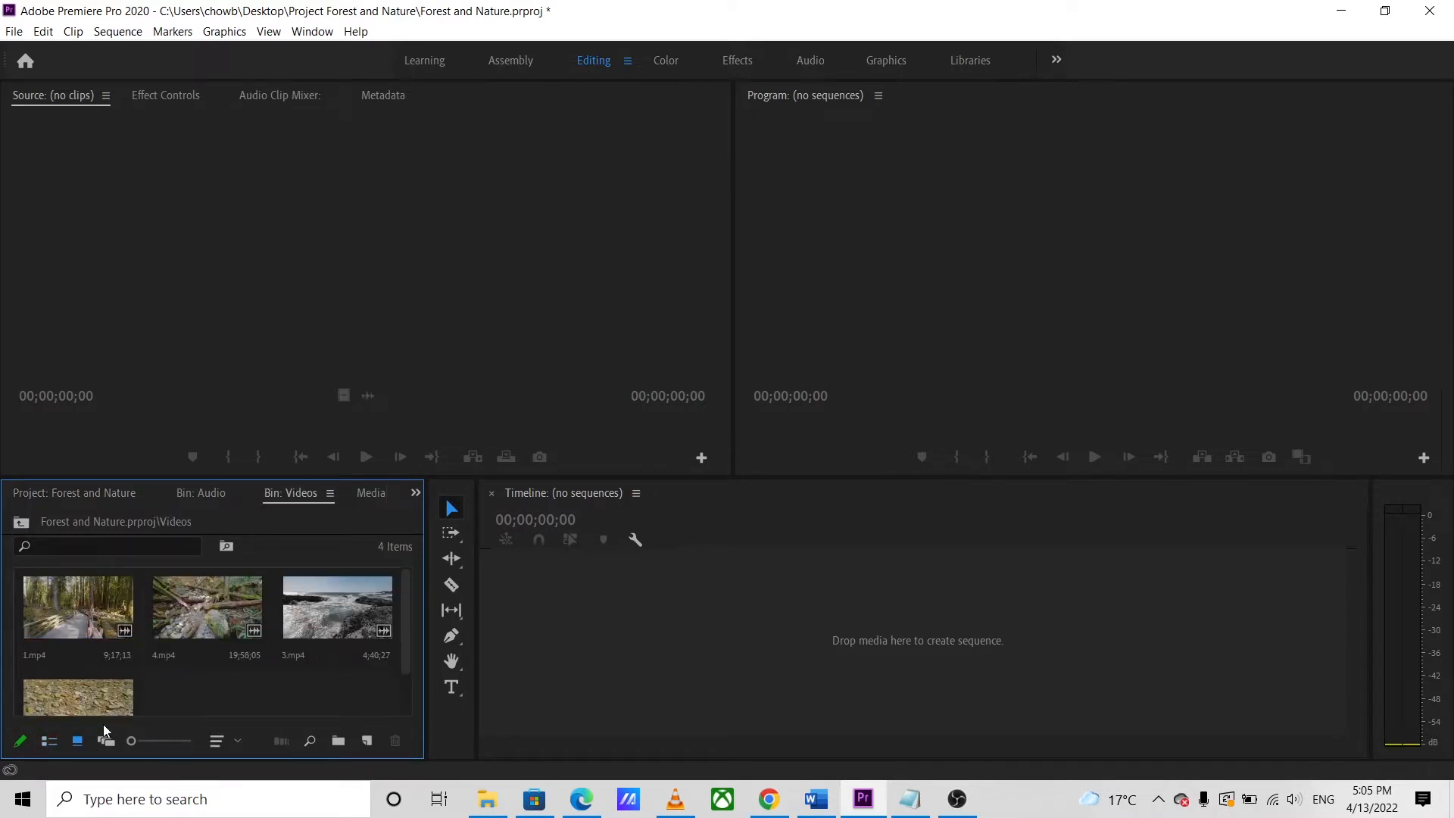
left_click(50, 742)
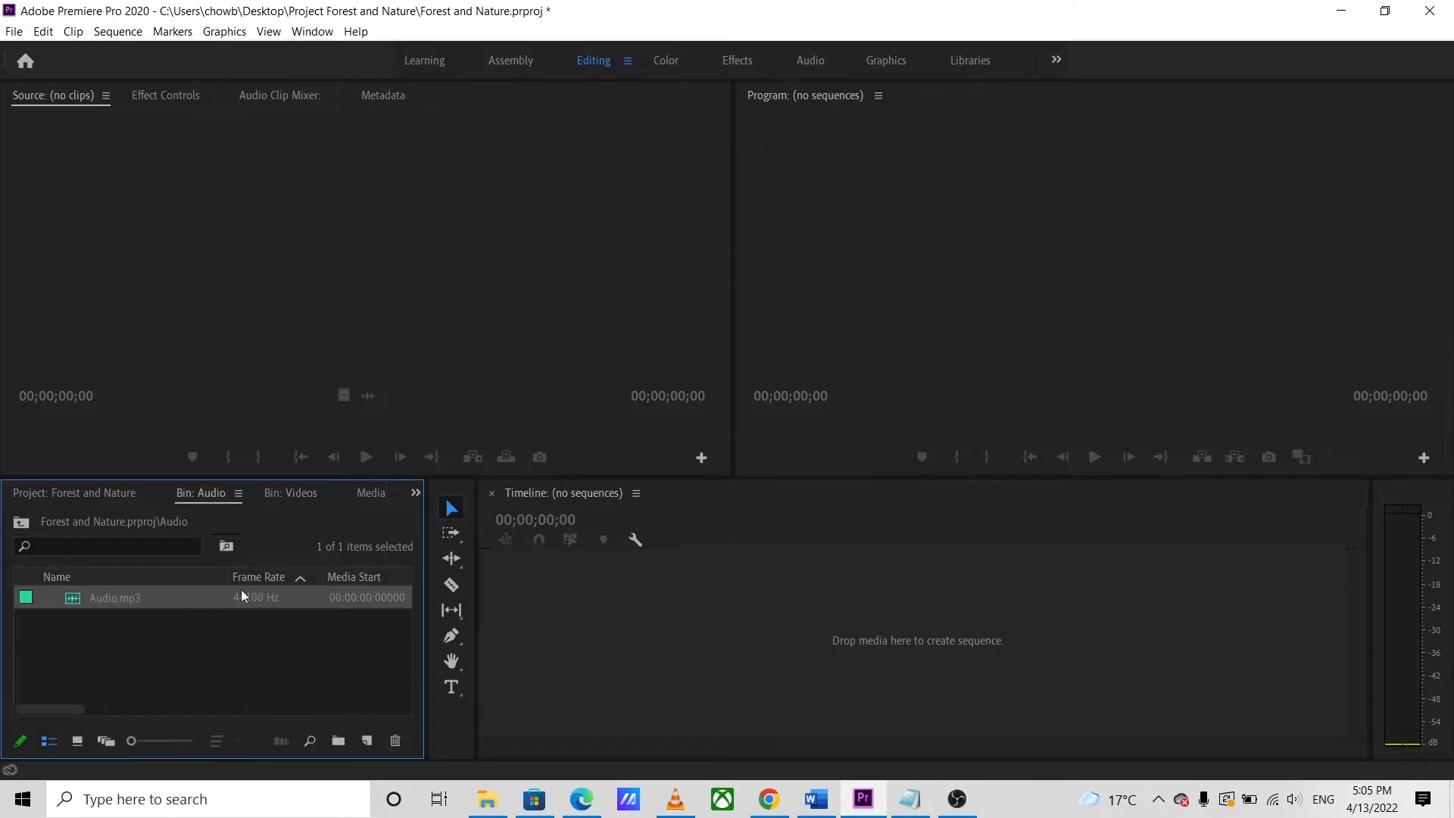
left_click(122, 494)
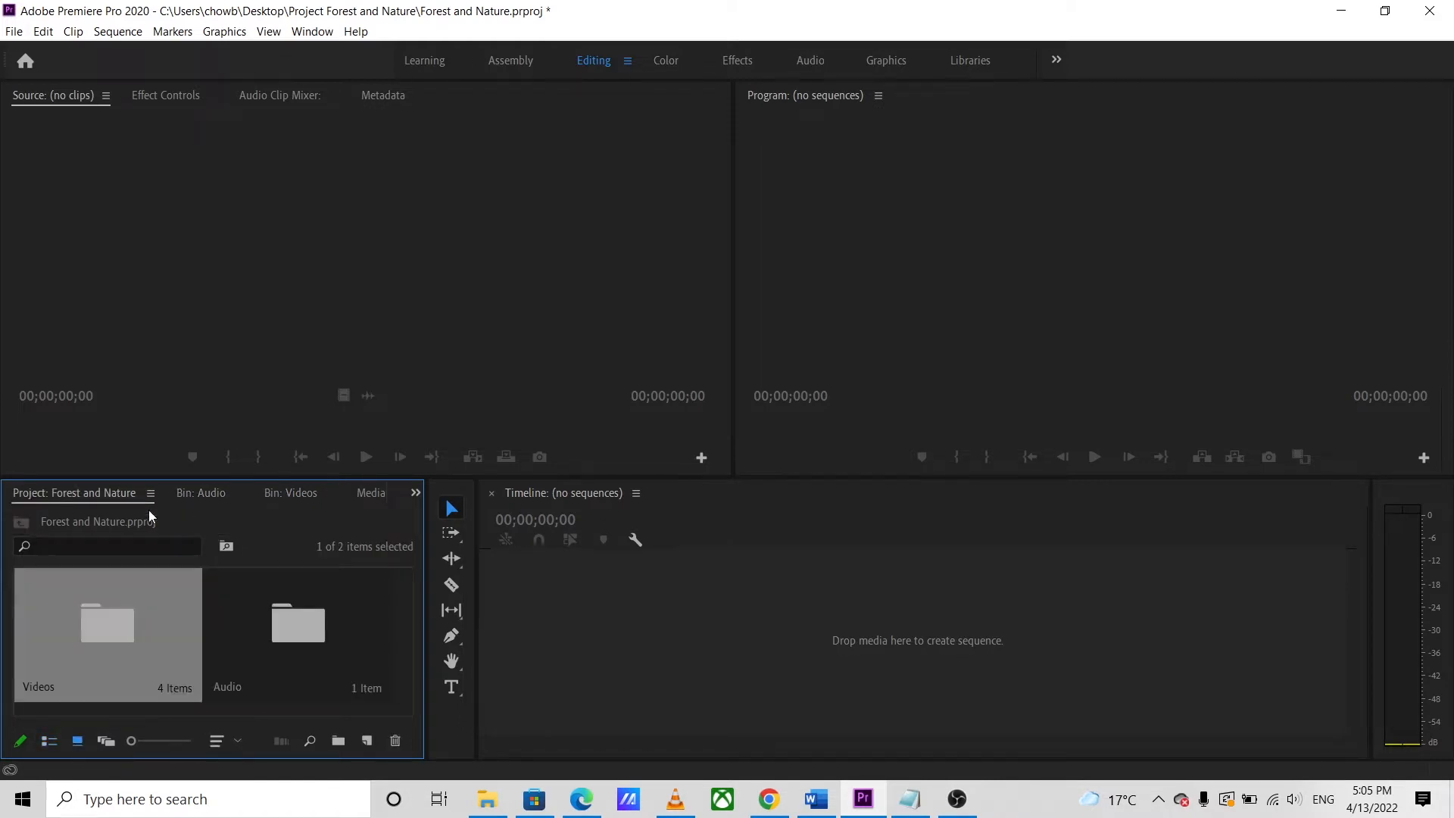
left_click(49, 742)
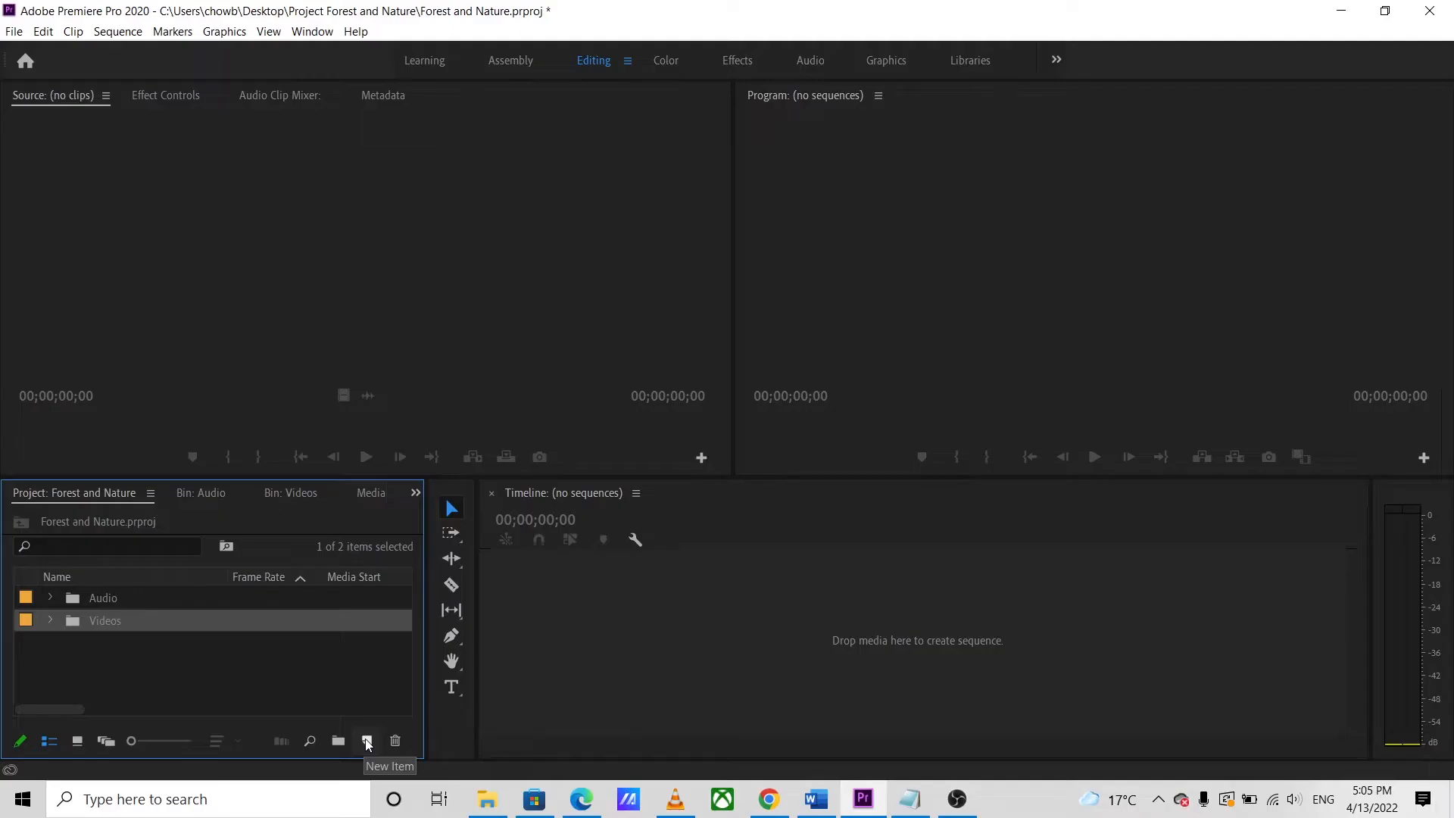
Step: Create a new sequence in the Videos bin from the Custom Preset, with a 1920 × 1080 frame at 23.976 fps
left_click(366, 741)
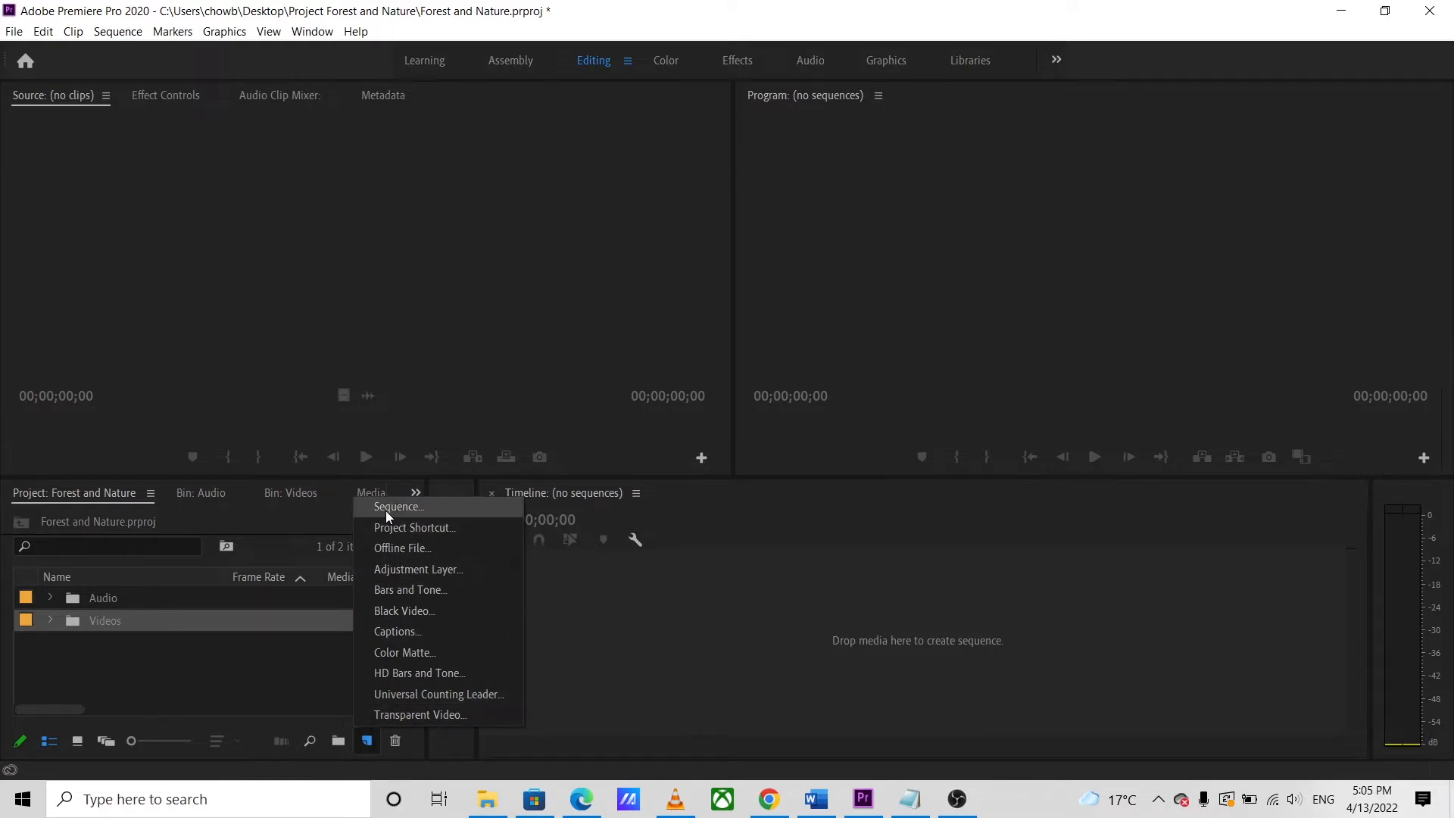
left_click(414, 507)
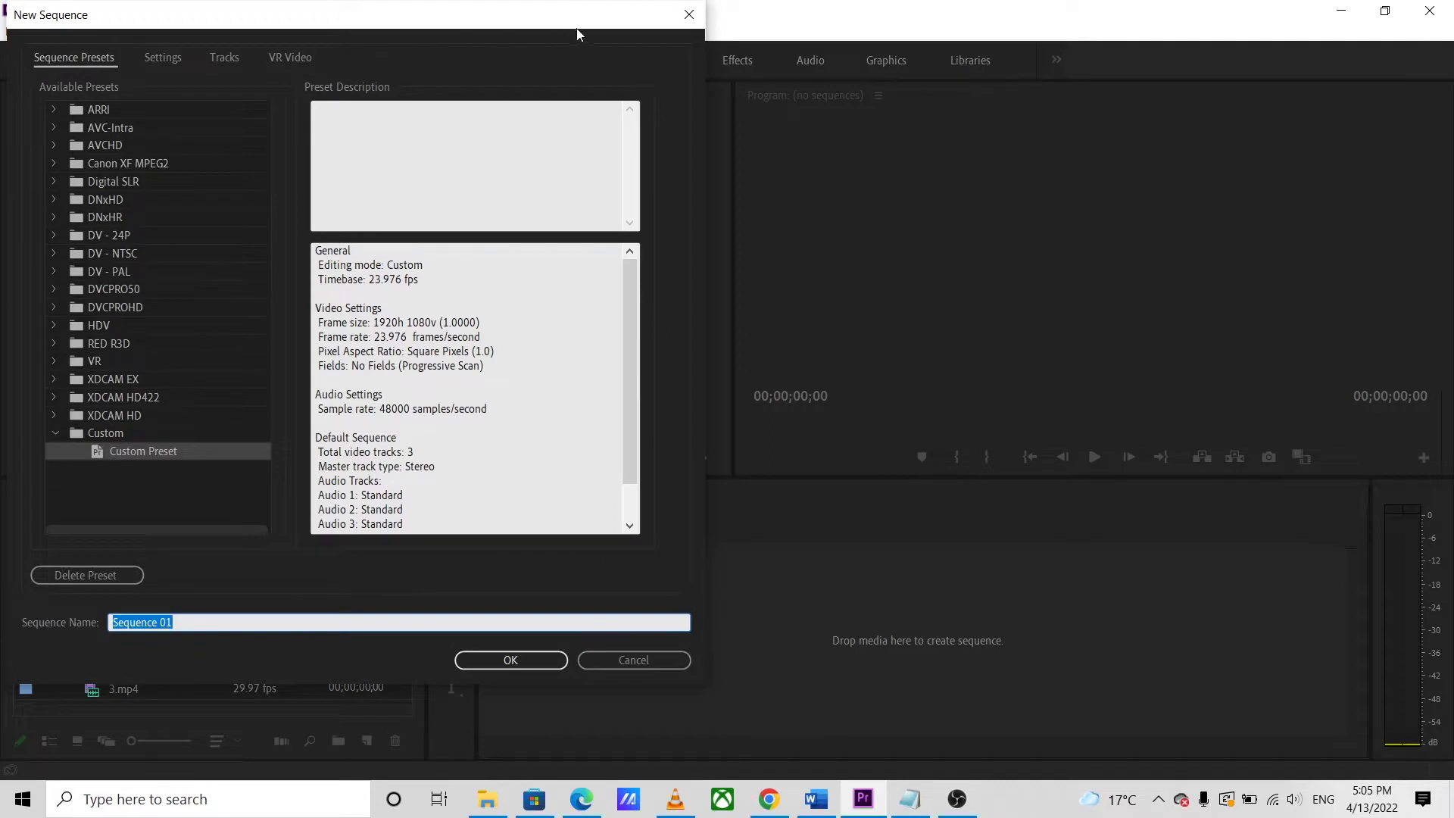
left_click(164, 58)
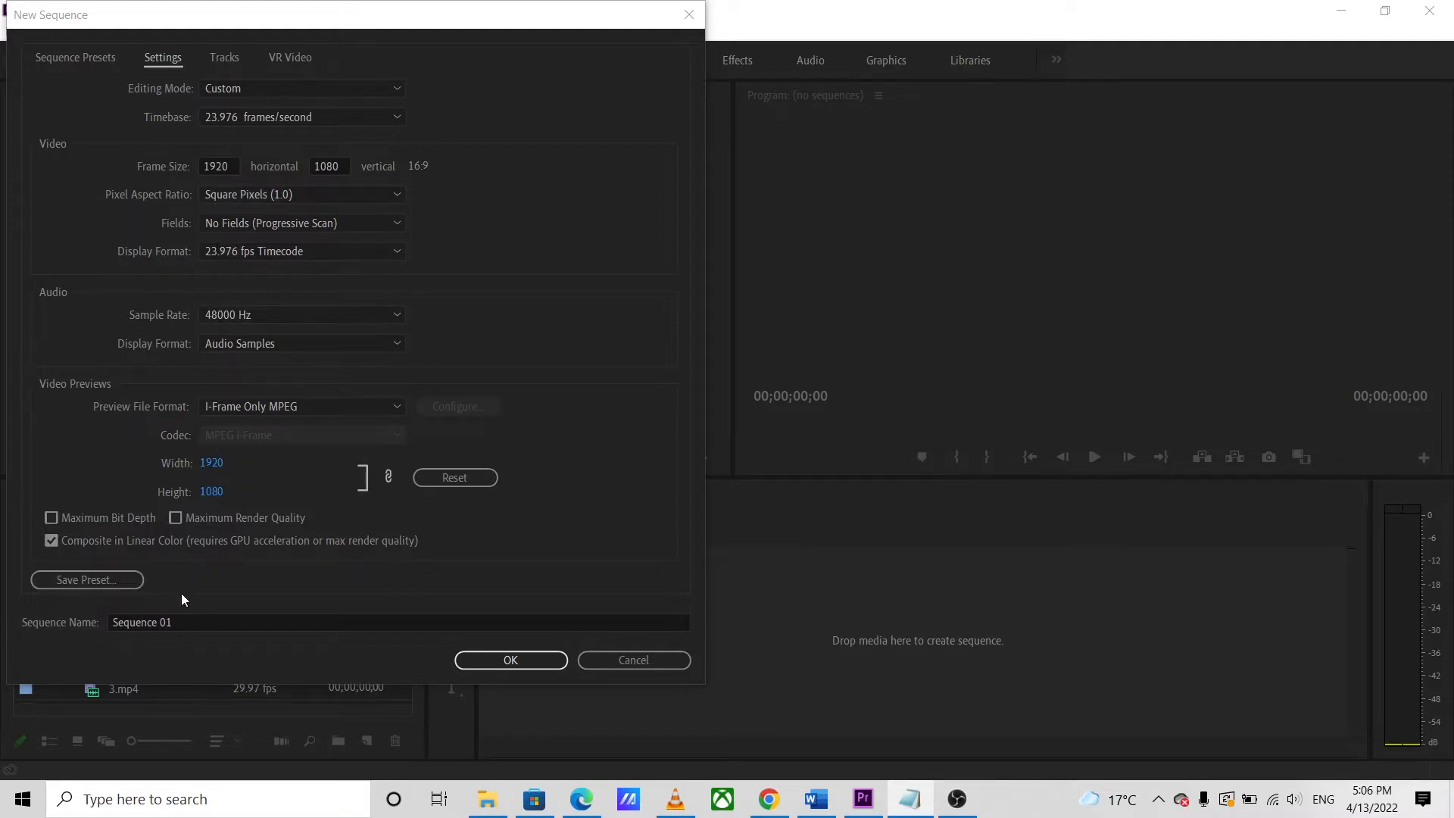
left_click(512, 663)
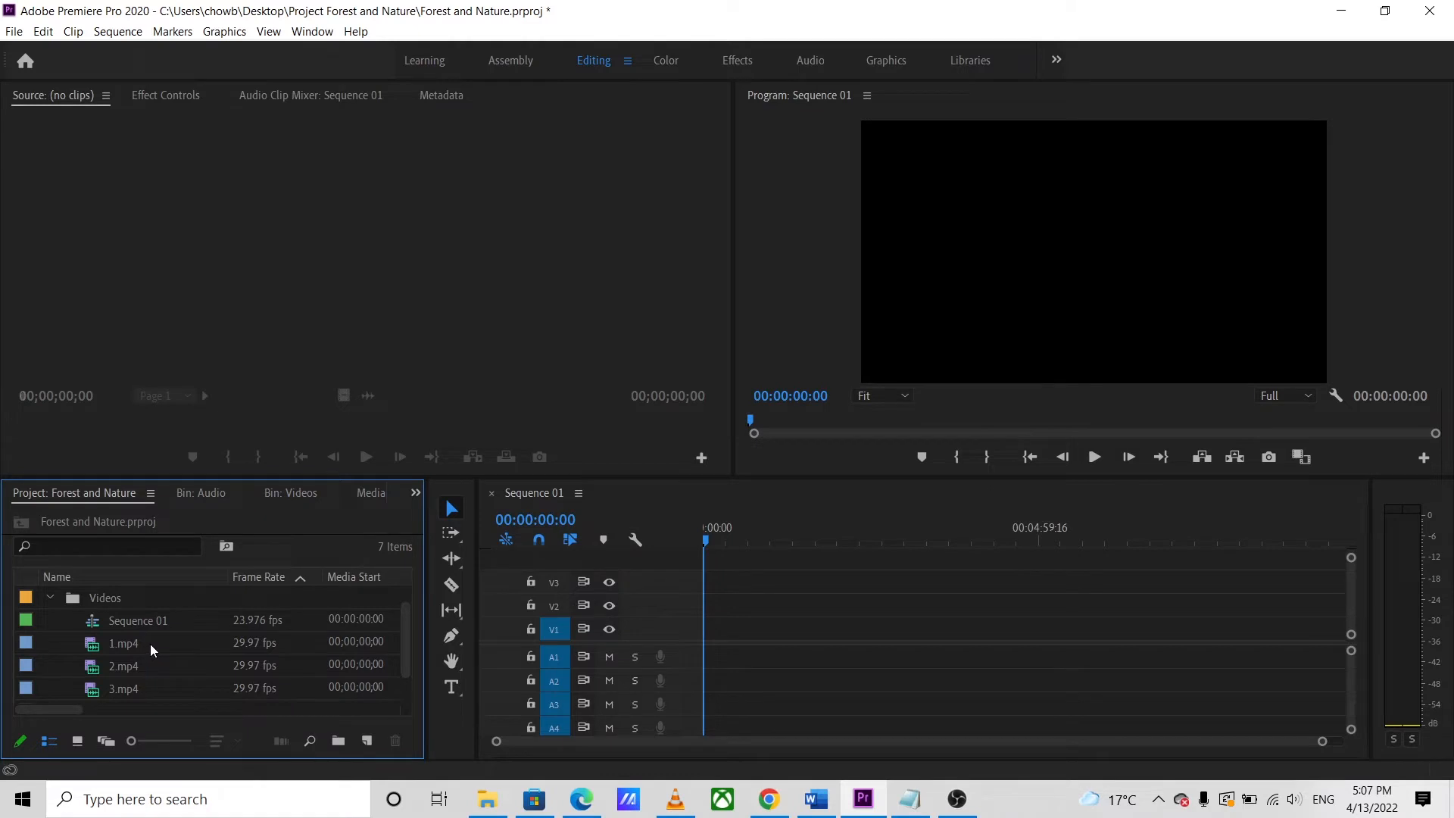
Step: Mark 1.mp4 from about 00;00;54;28 to 00;03;54;07 and place that excerpt at the start of the sequence on V1 and A1
double_click(150, 644)
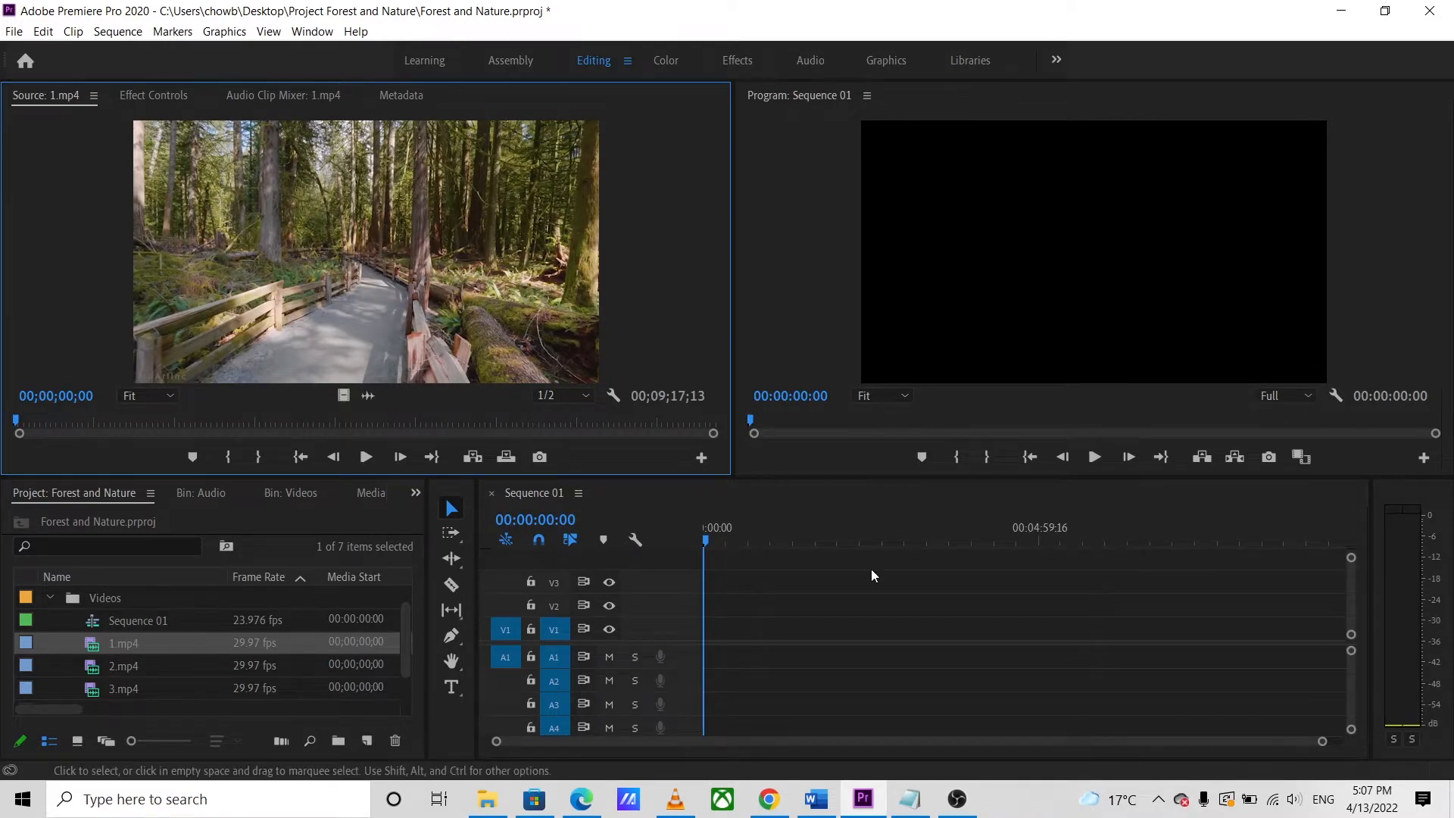
left_click_drag(16, 422, 83, 419)
left_click(230, 457)
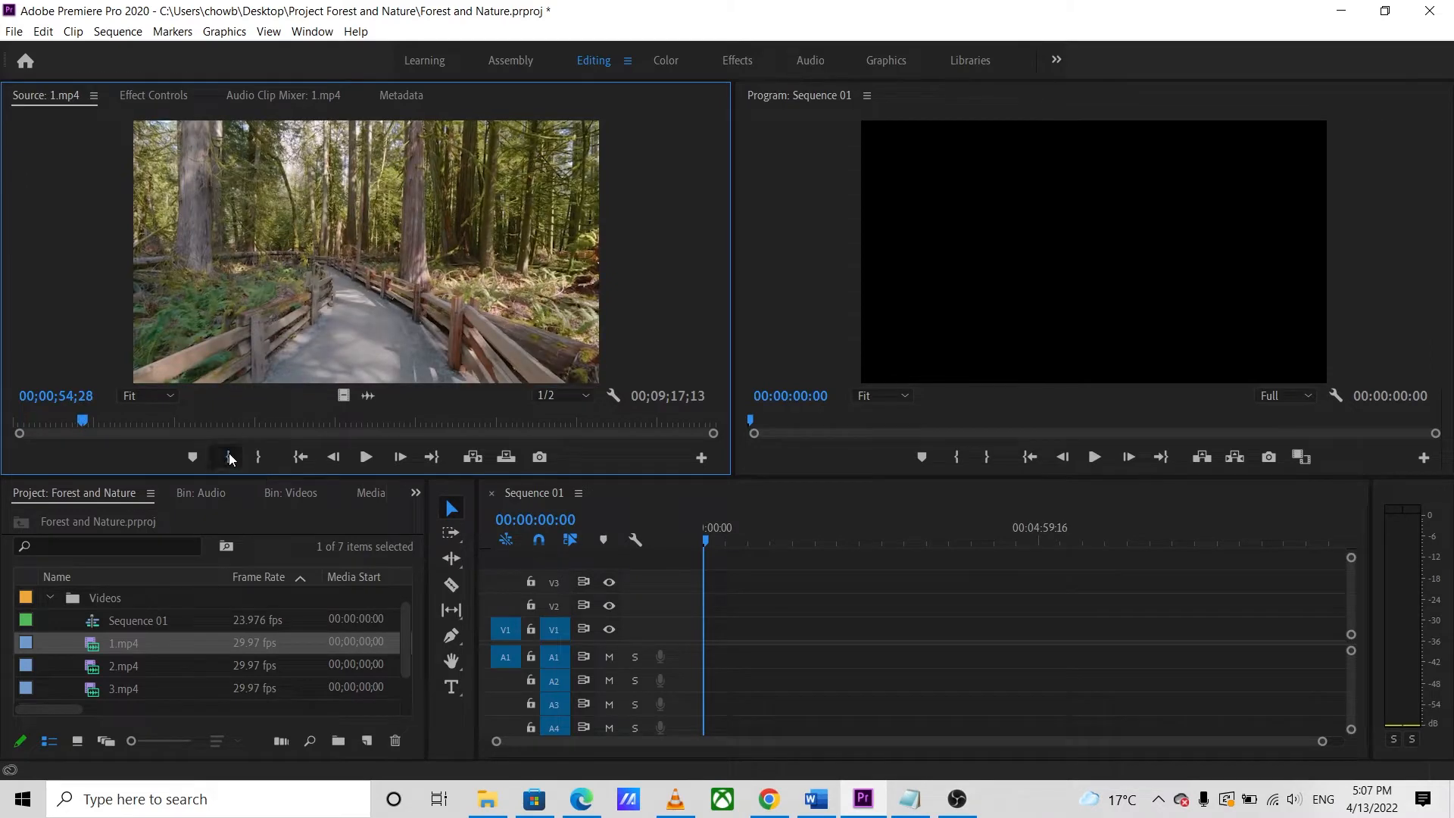
left_click_drag(85, 418, 311, 428)
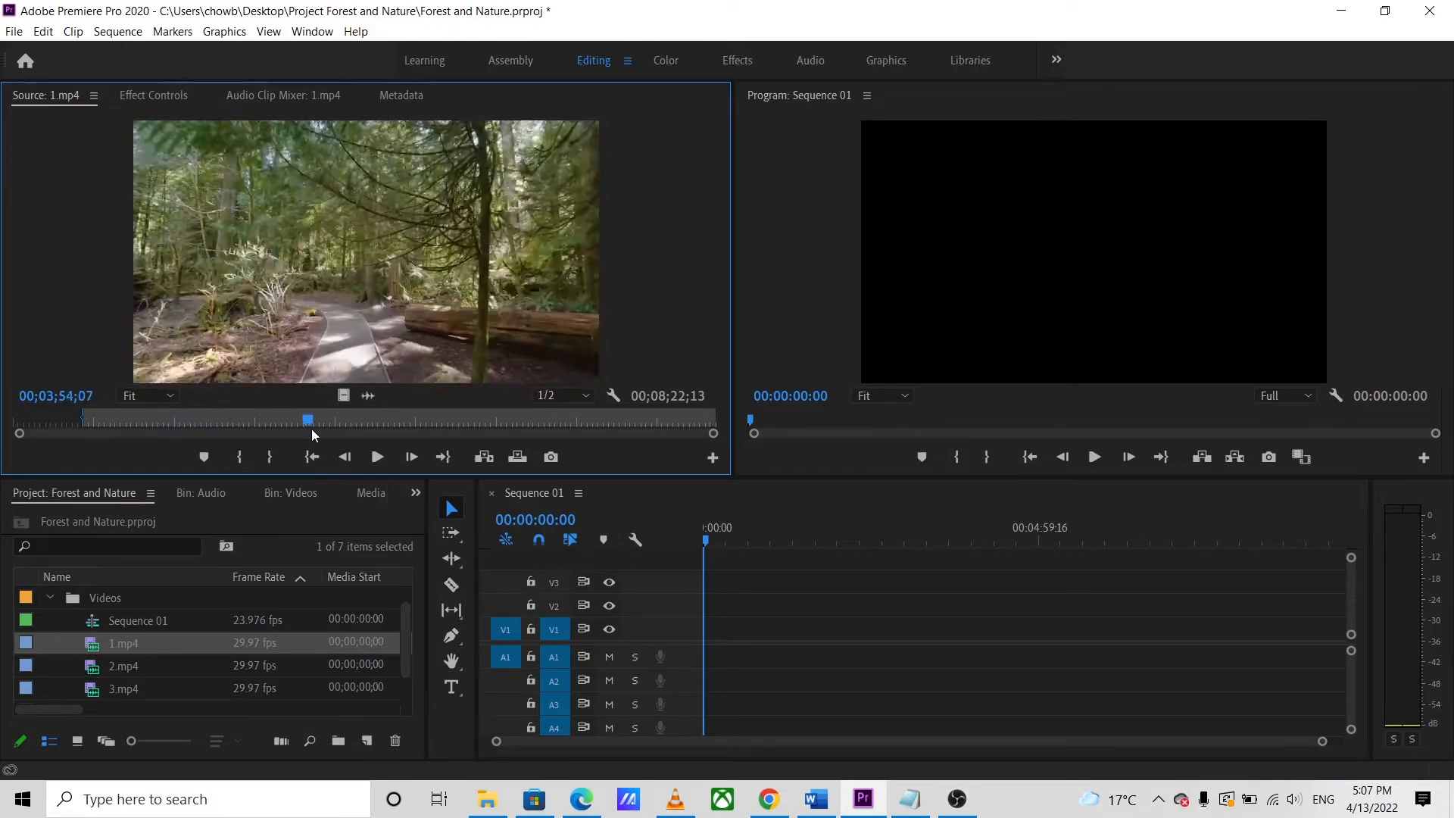
left_click(273, 458)
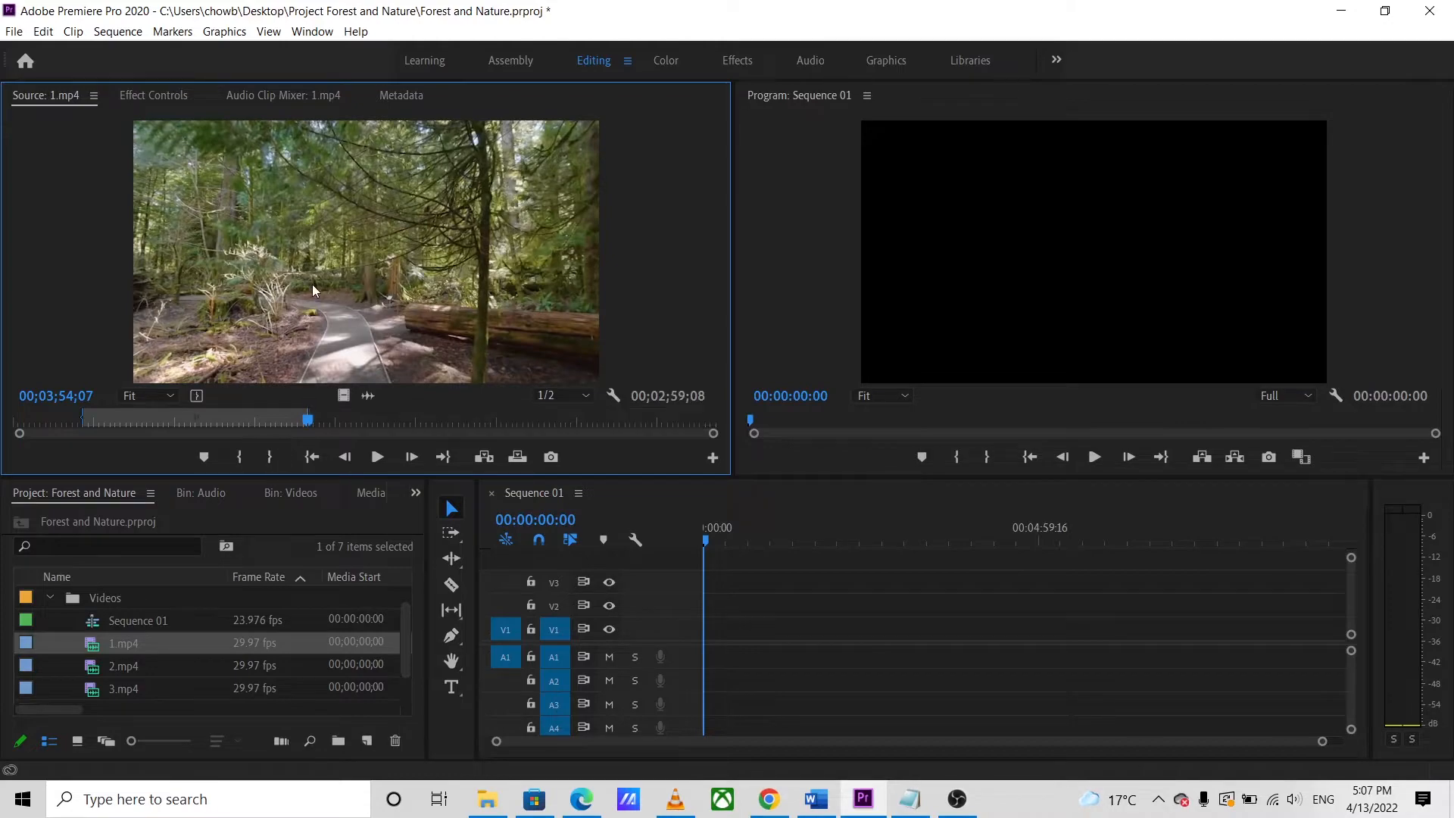
left_click_drag(728, 640, 716, 640)
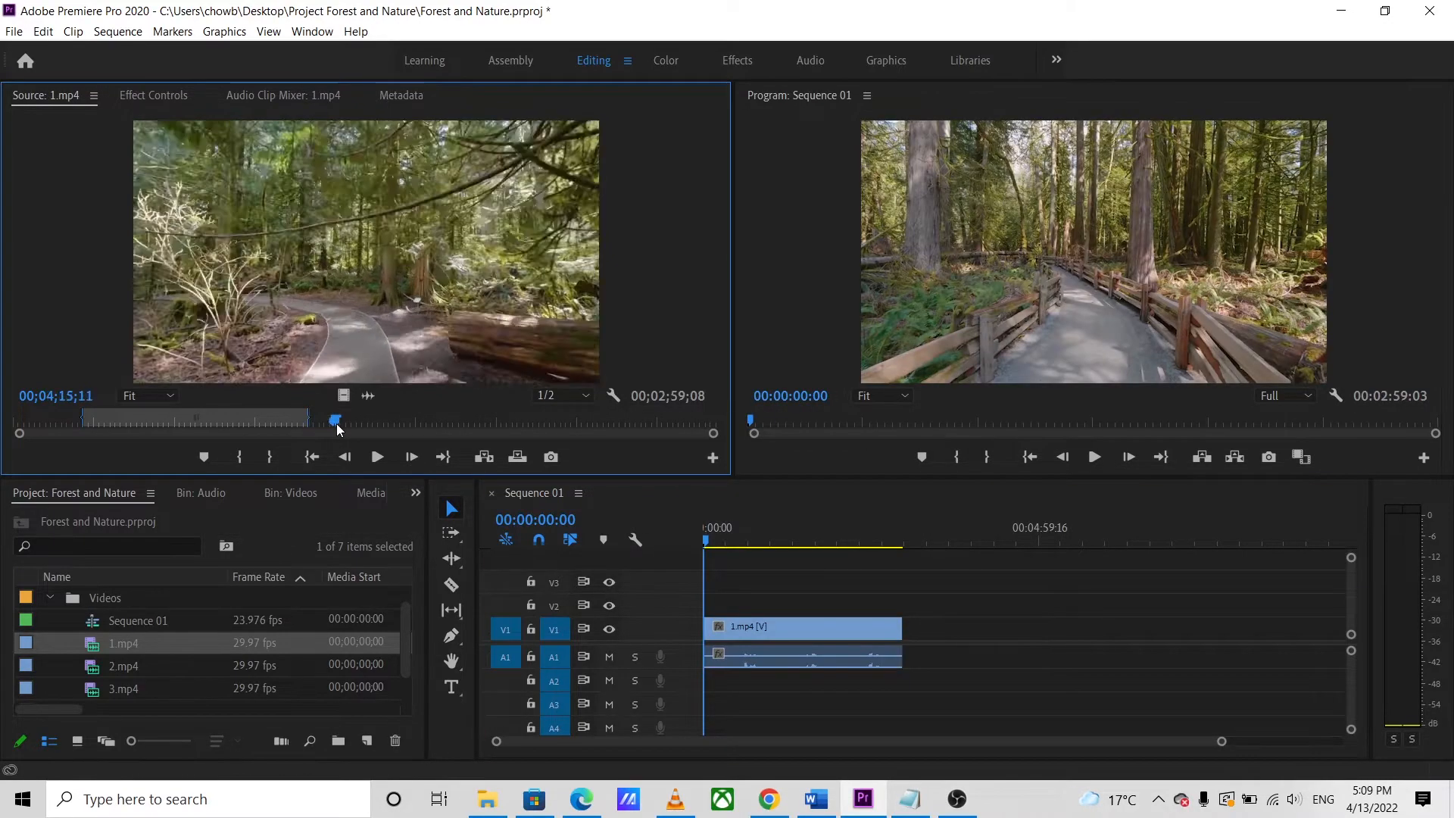
Step: Mark a second excerpt of 1.mp4 from about 00;05;55;15 to 00;08;21;21 and place it directly after the first clip in the sequence
left_click_drag(336, 425, 460, 429)
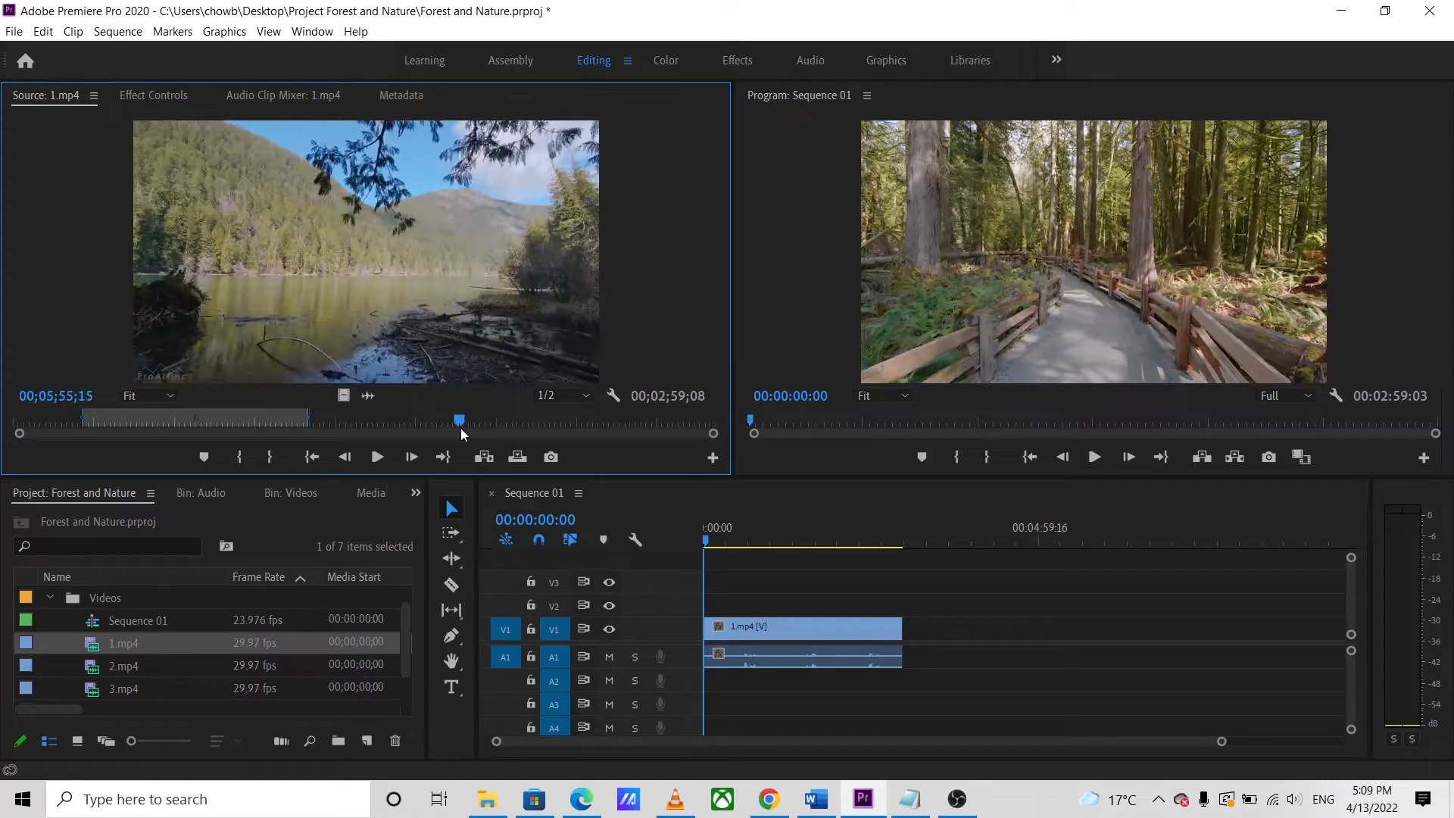
left_click(240, 454)
left_click_drag(464, 421, 649, 428)
left_click(270, 457)
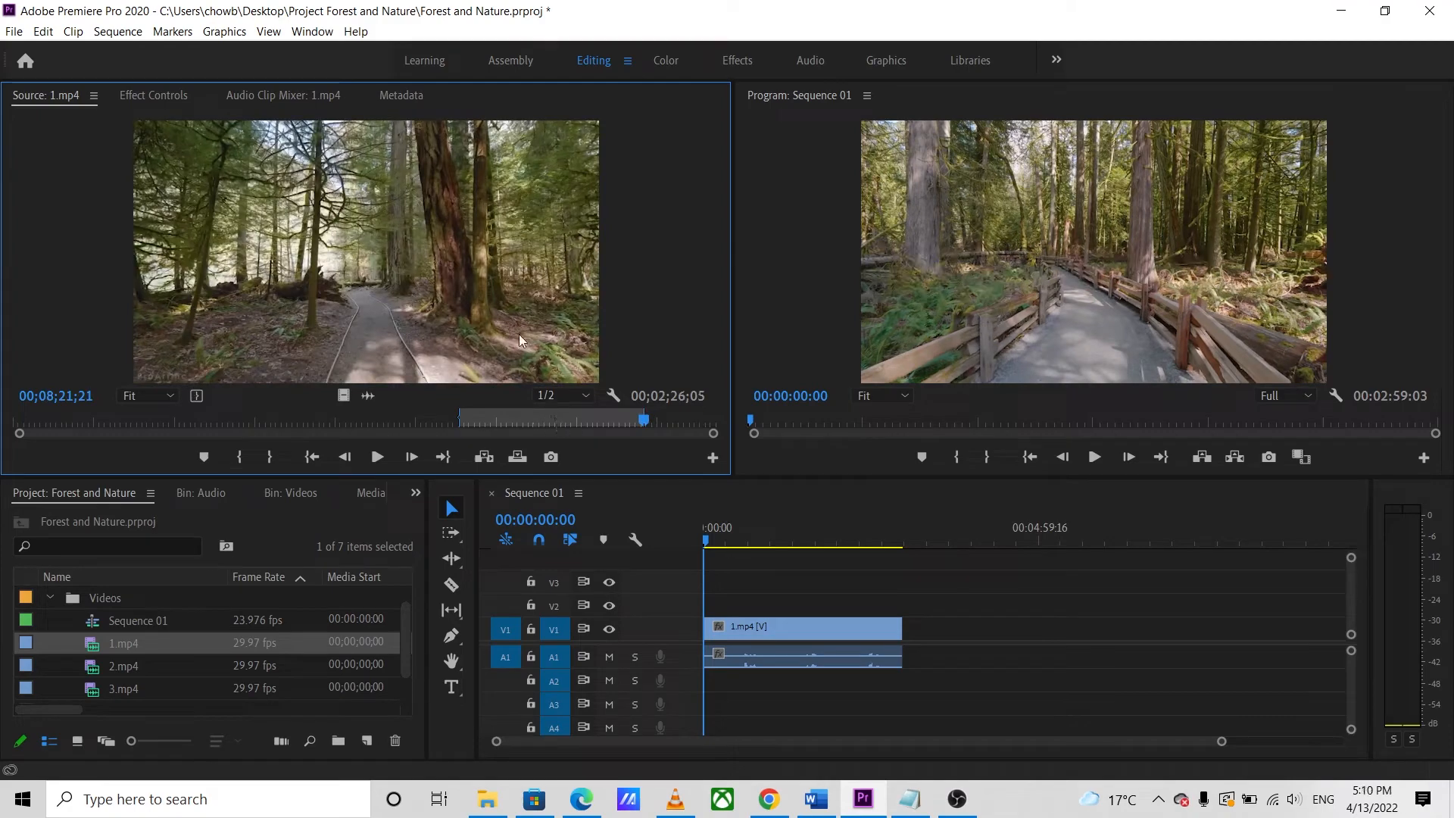
left_click_drag(519, 335, 915, 637)
left_click_drag(707, 541, 1065, 560)
key("Home")
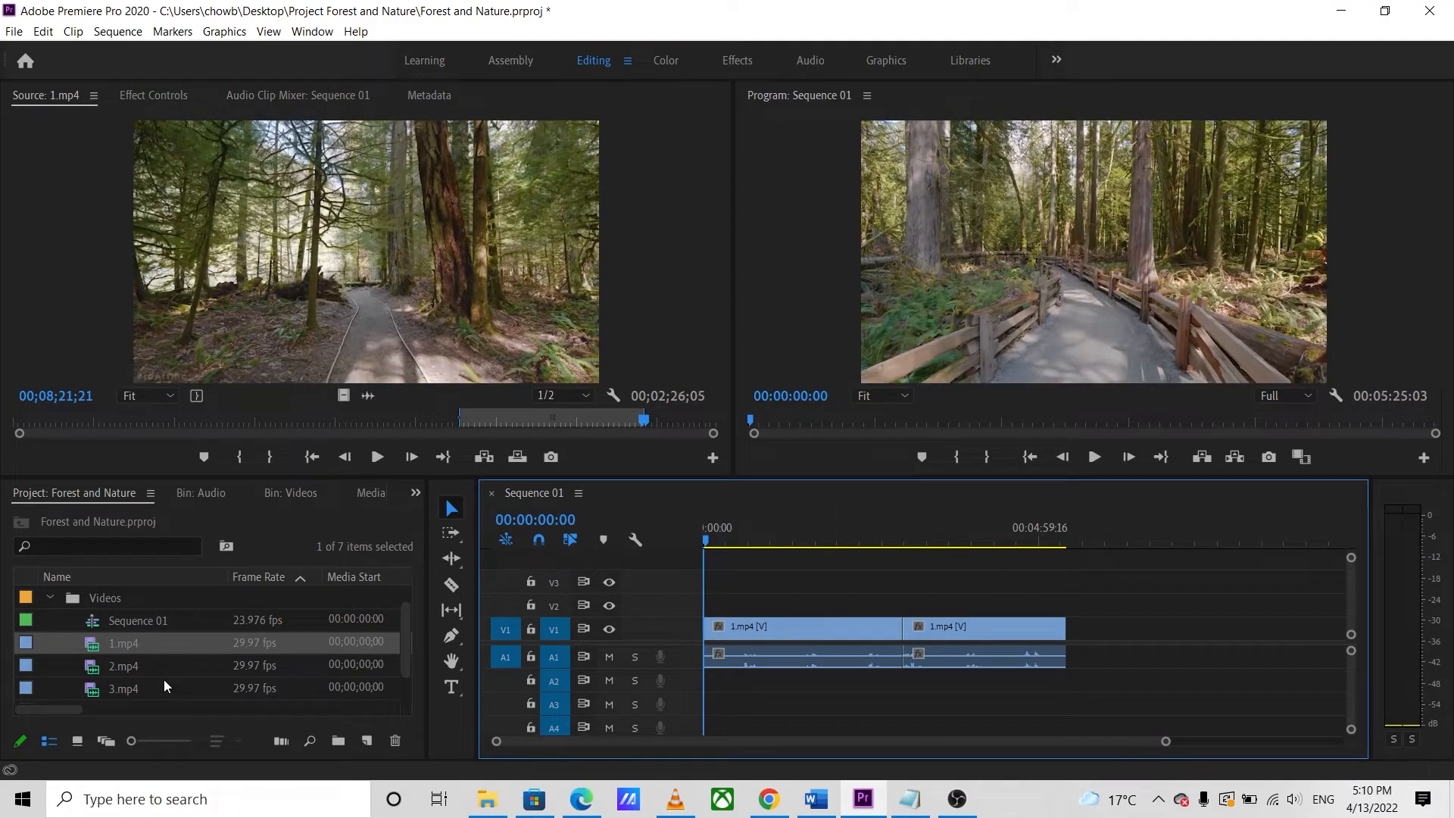
Step: Add the whole 2.mp4 clip to the sequence directly after the second 1.mp4 excerpt
left_click(148, 666)
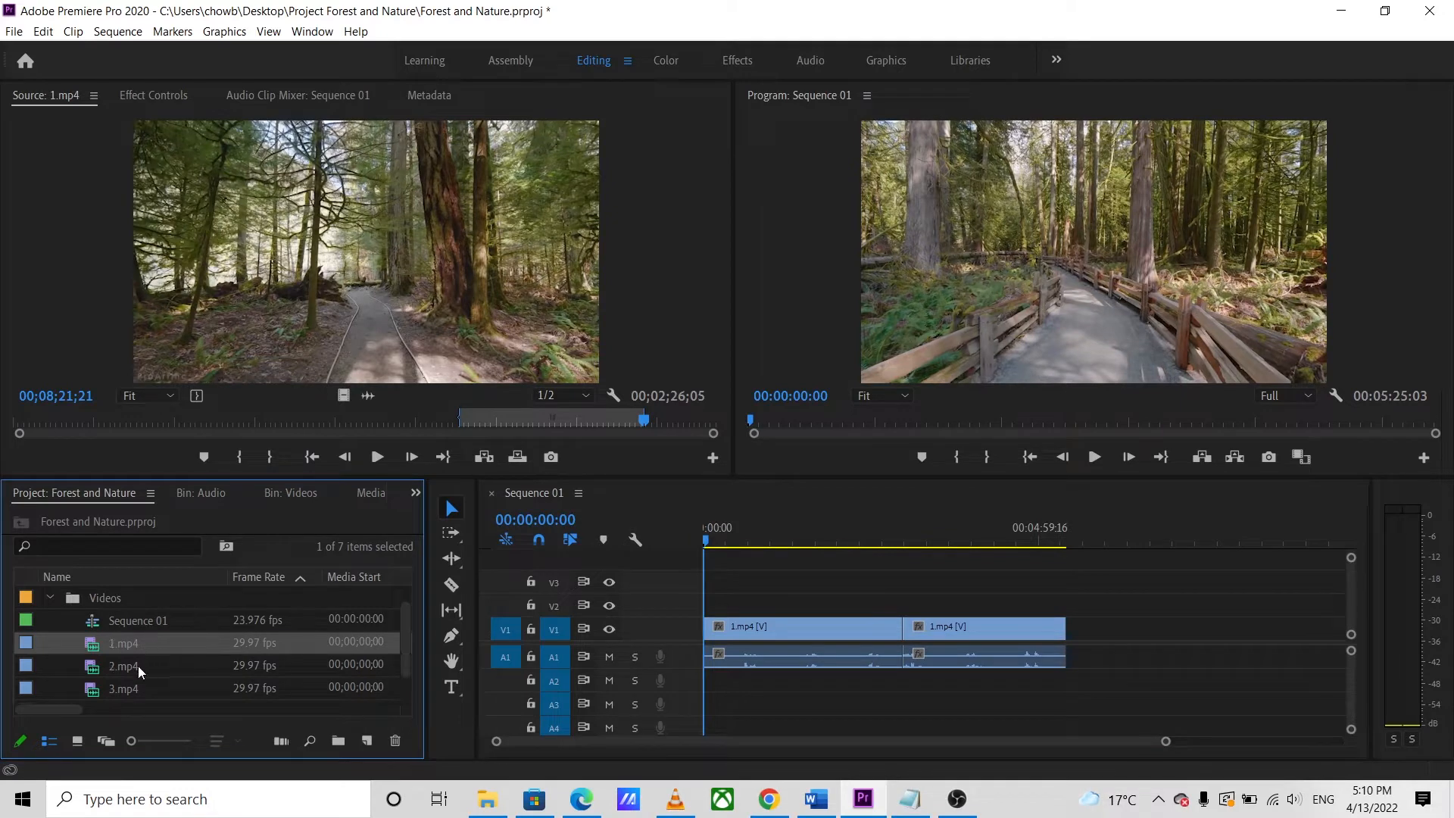
left_click_drag(138, 666, 1068, 647)
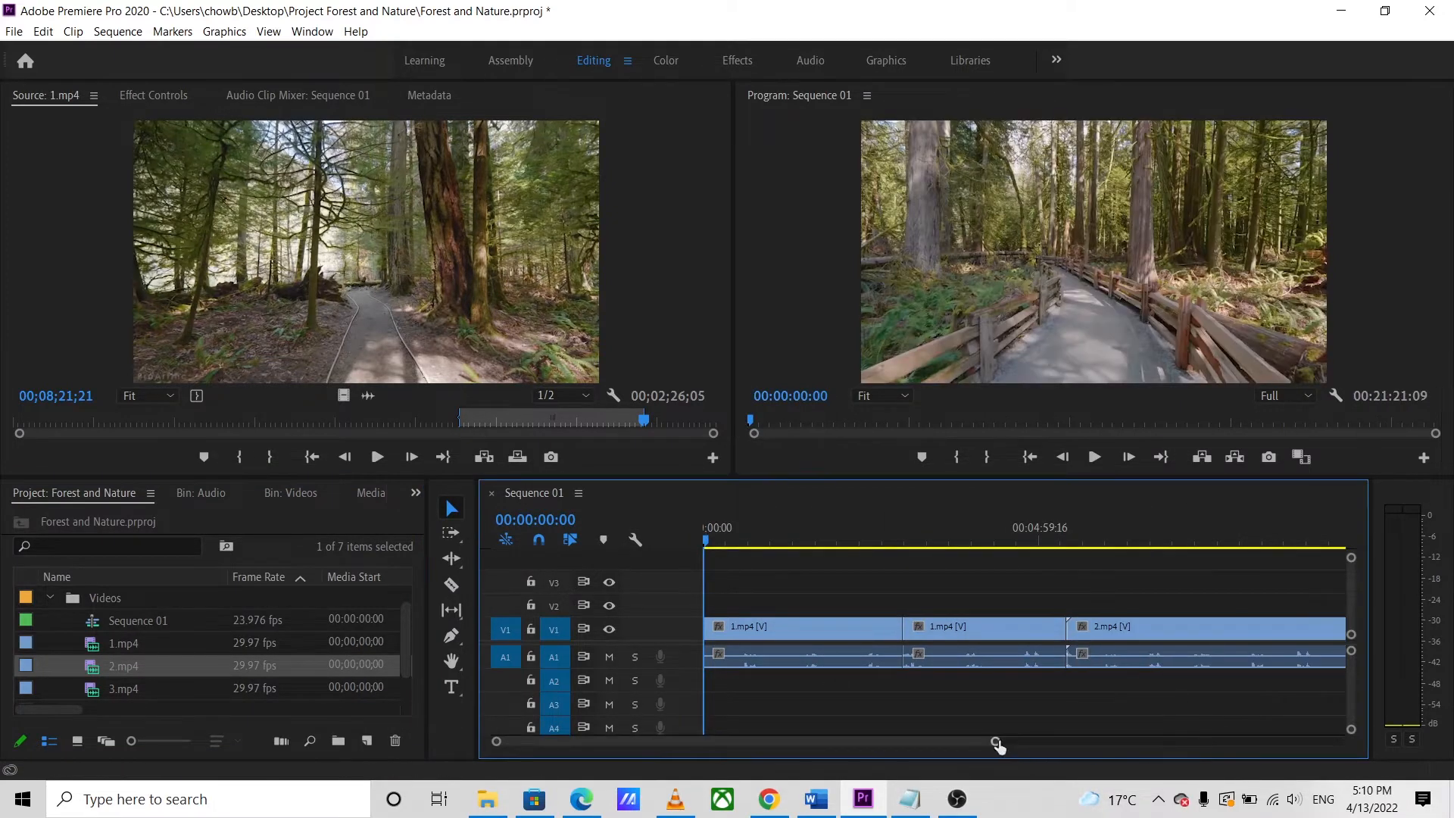
Step: Split the 2.mp4 clip in the sequence at 00:06:11:03 and 00:07:41:15
left_click_drag(997, 746, 1267, 748)
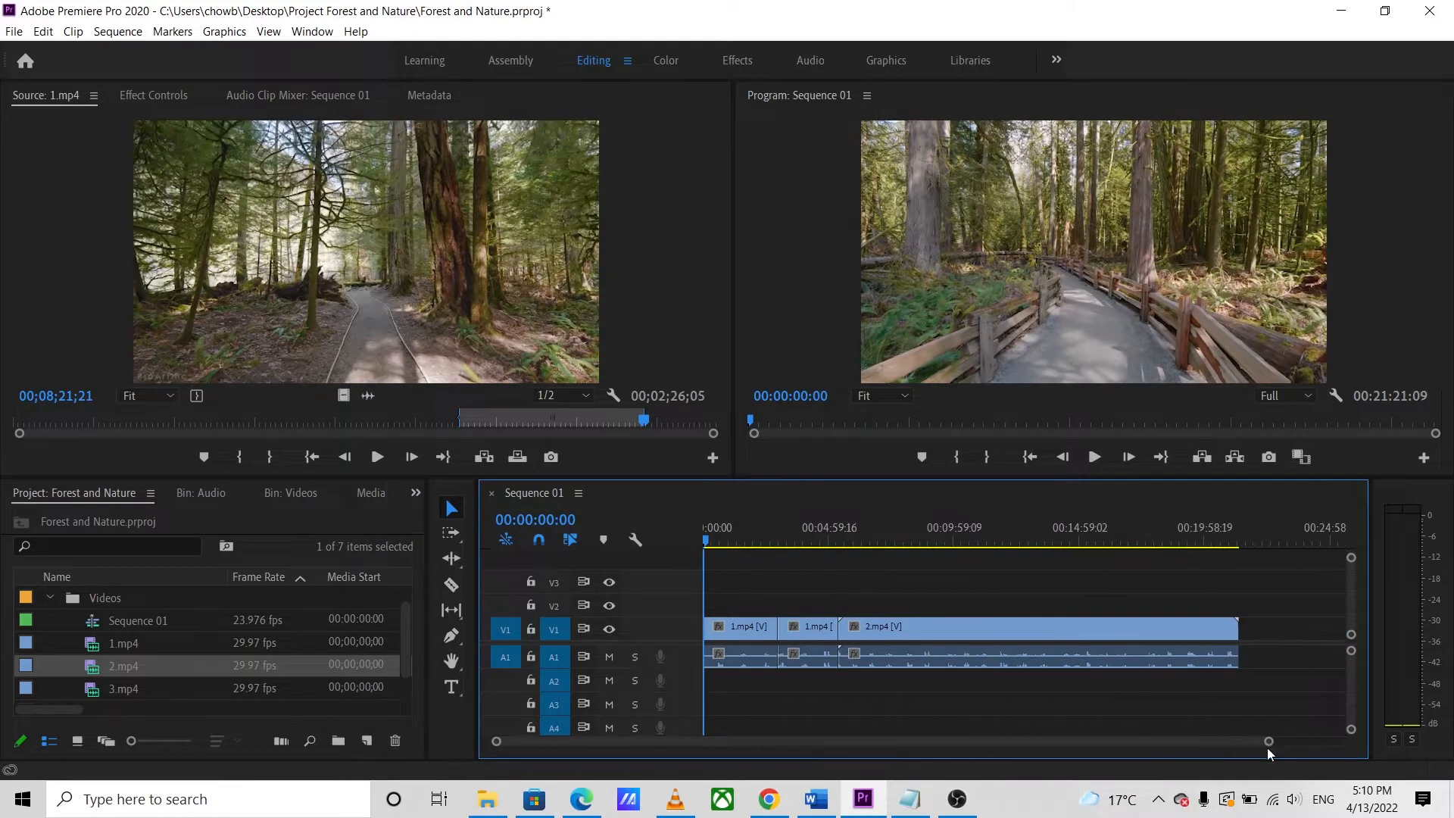
left_click(993, 640)
left_click(858, 540)
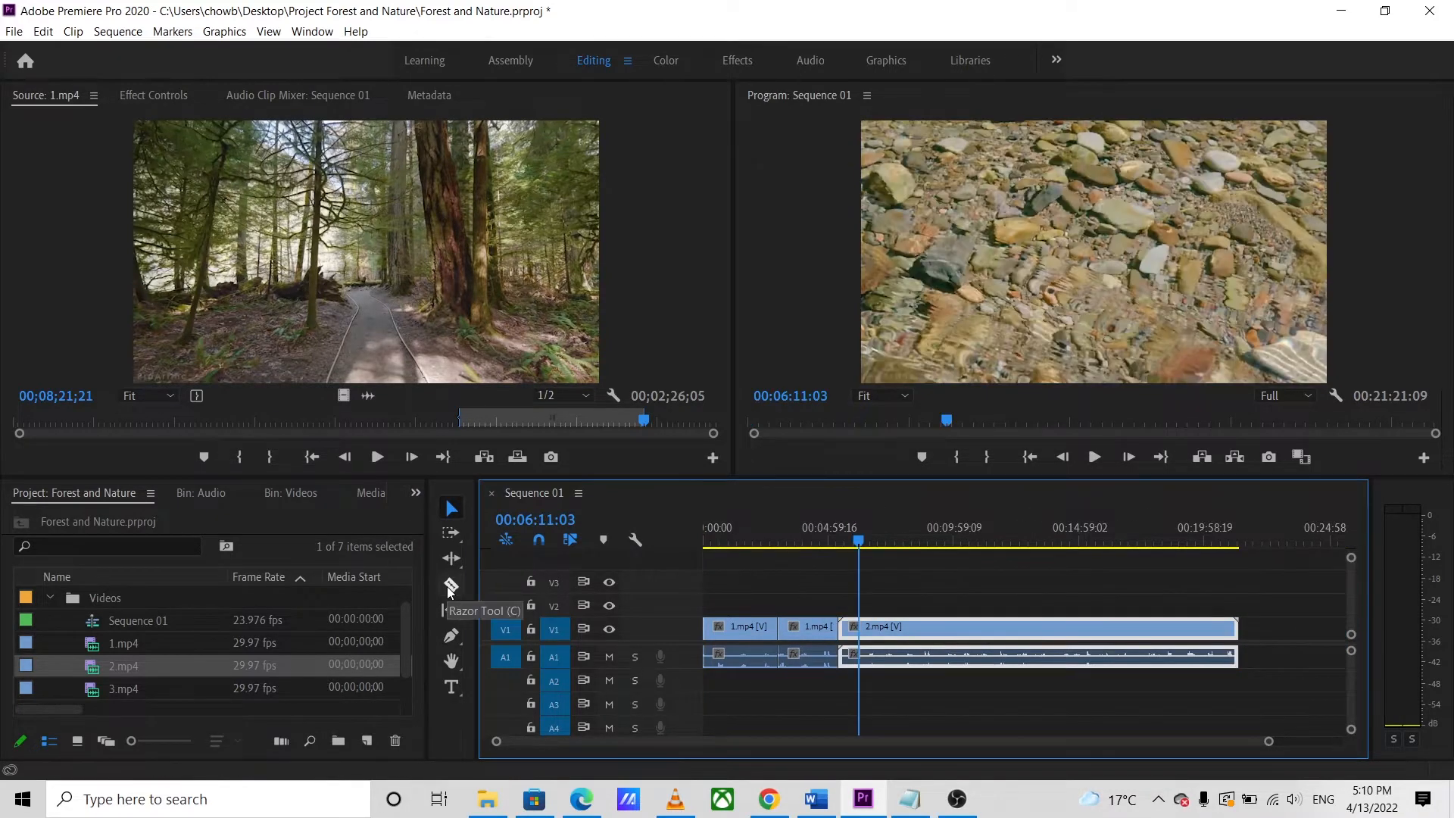
left_click(451, 585)
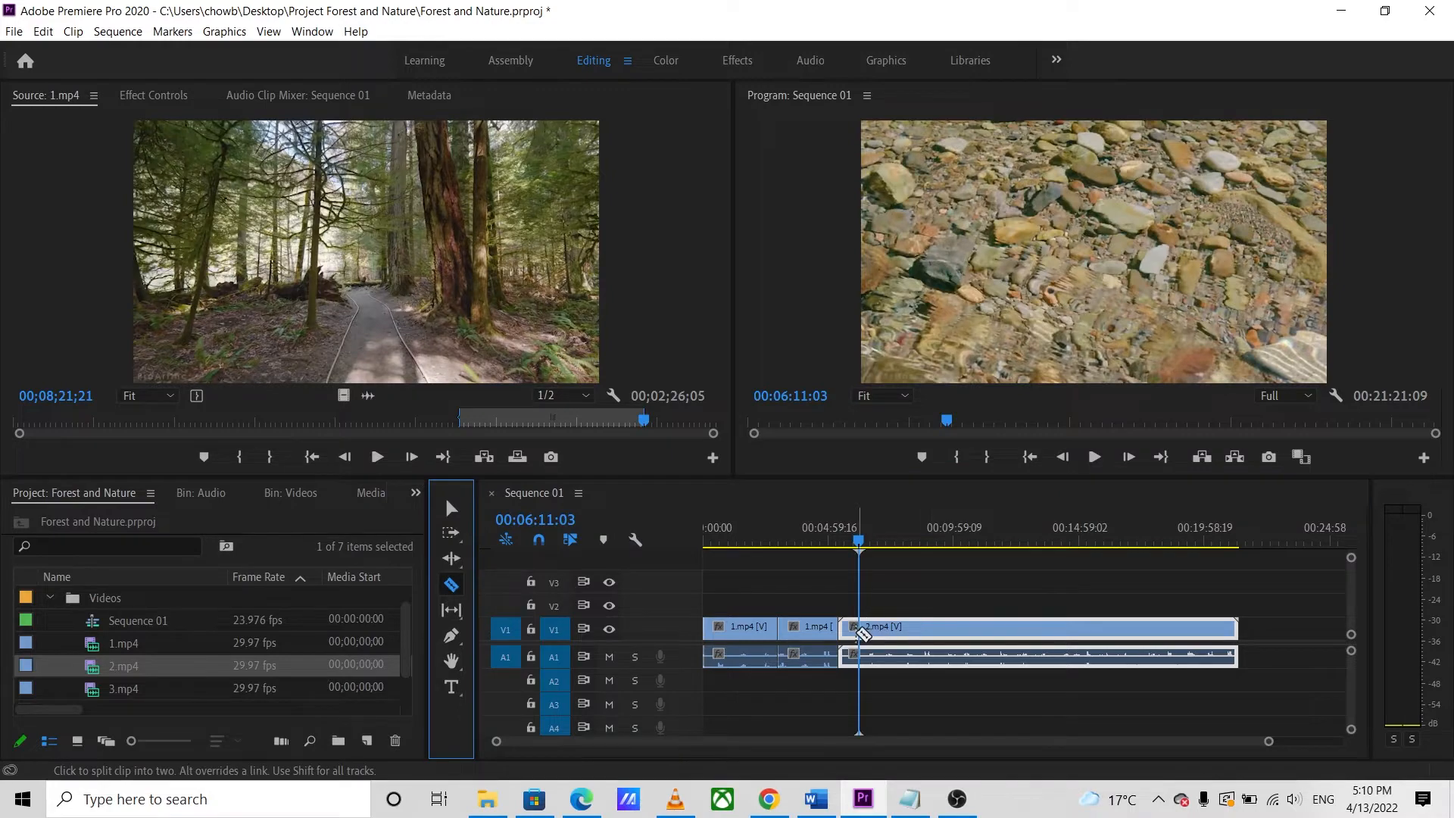
left_click(859, 628)
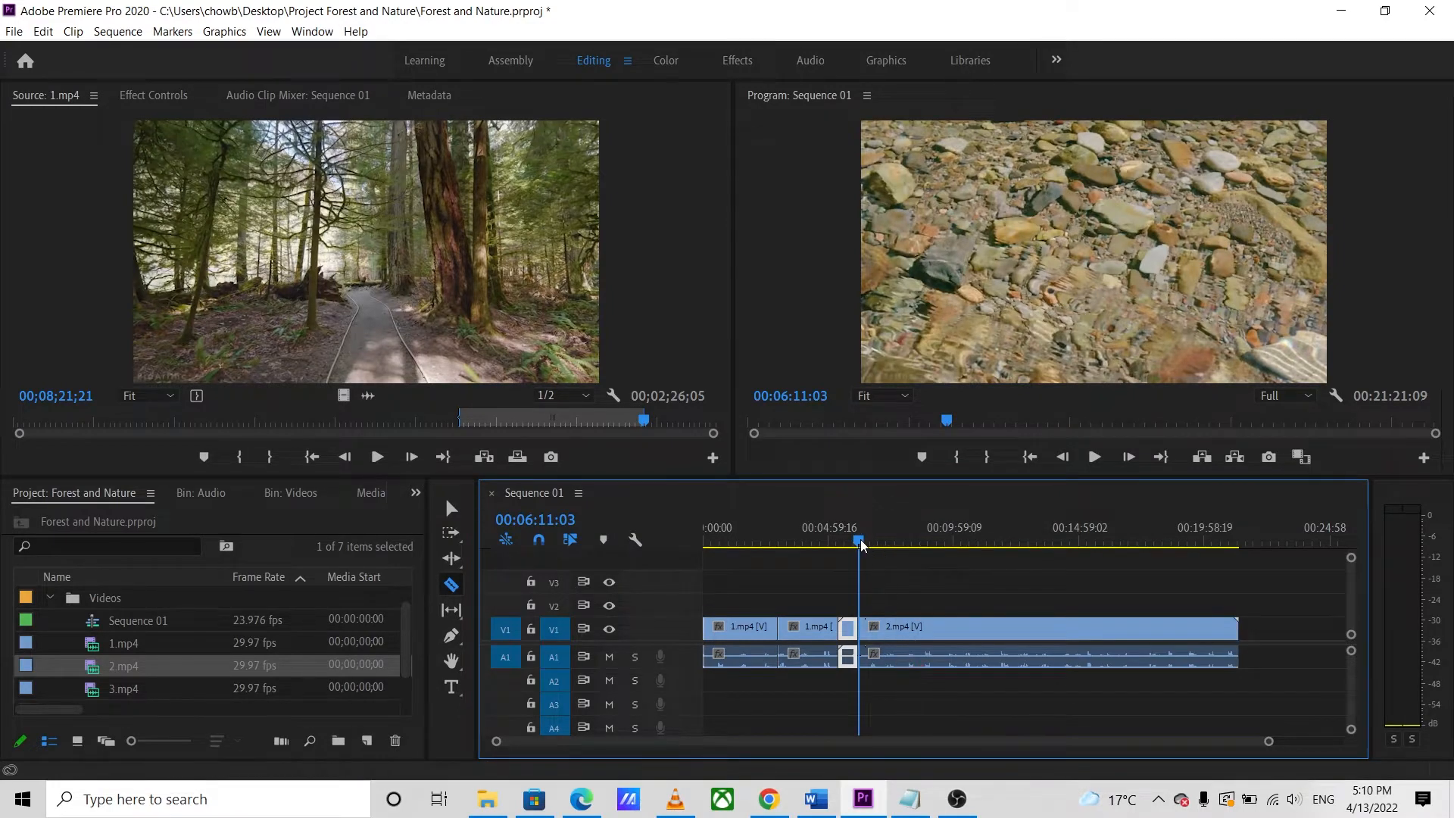
left_click_drag(860, 541, 895, 543)
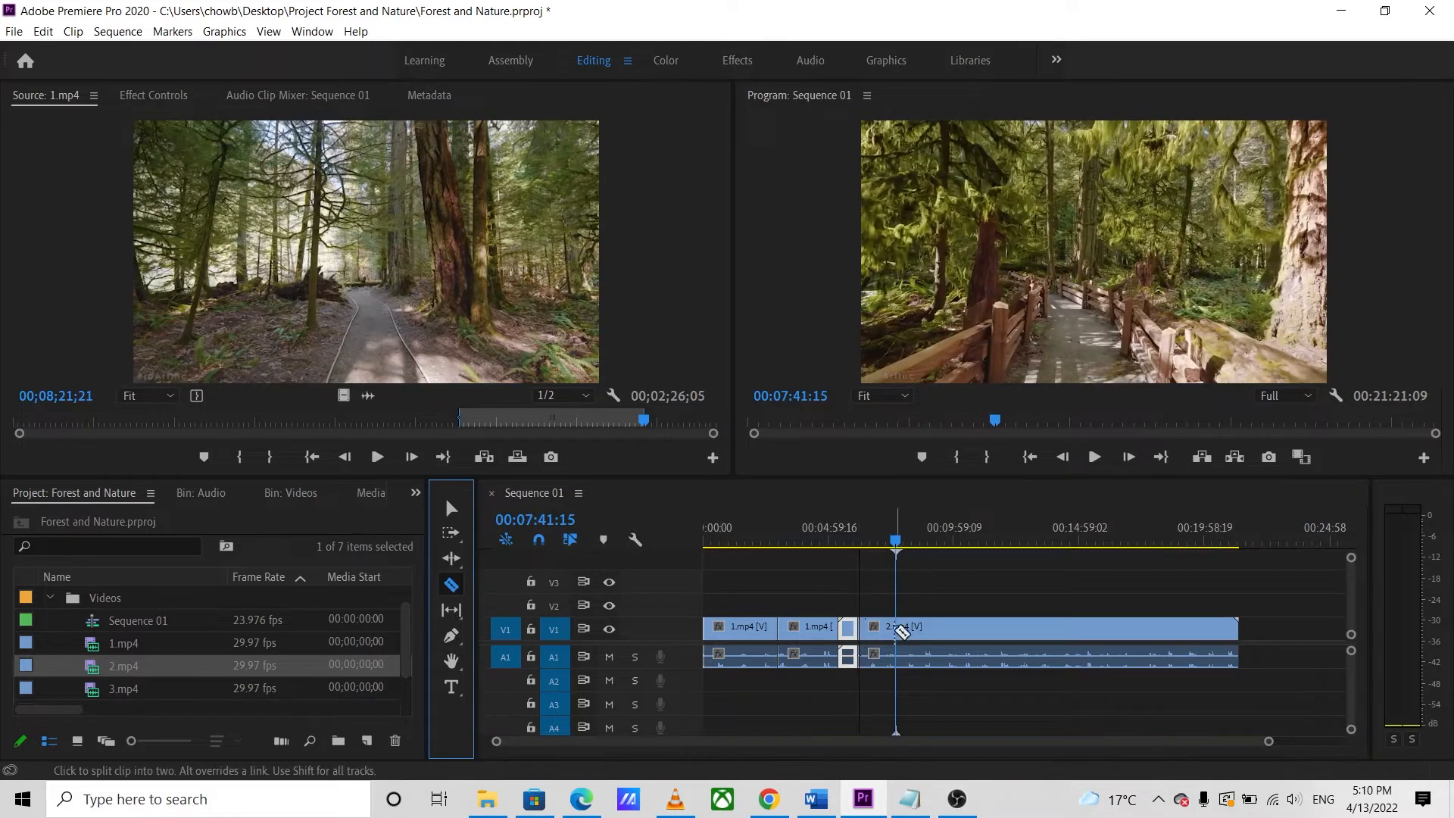
left_click(896, 629)
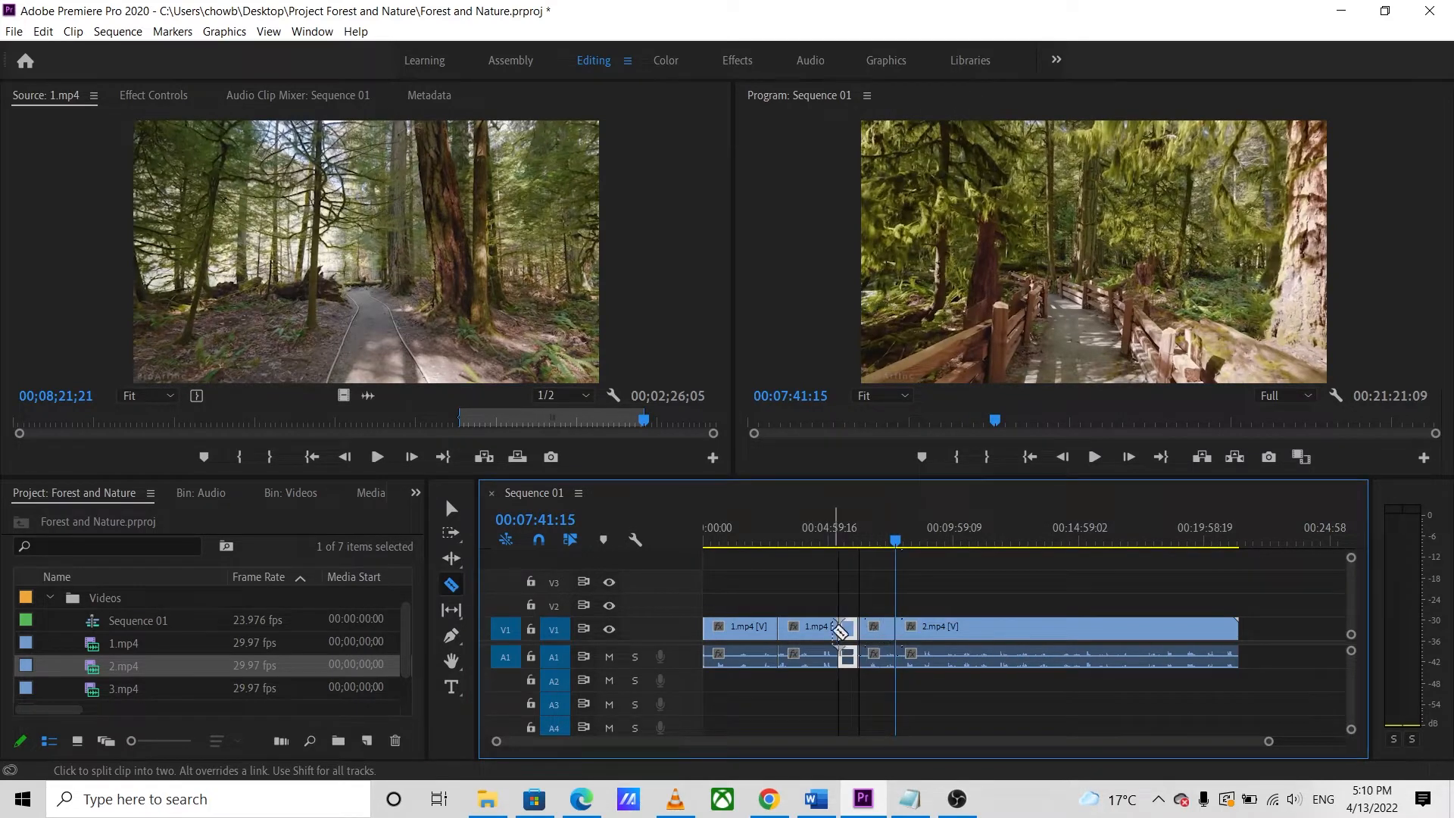
Step: Delete the short 2.mp4 section between the two cuts and close the gap it leaves with Ripple Delete
left_click(452, 508)
left_click(877, 630)
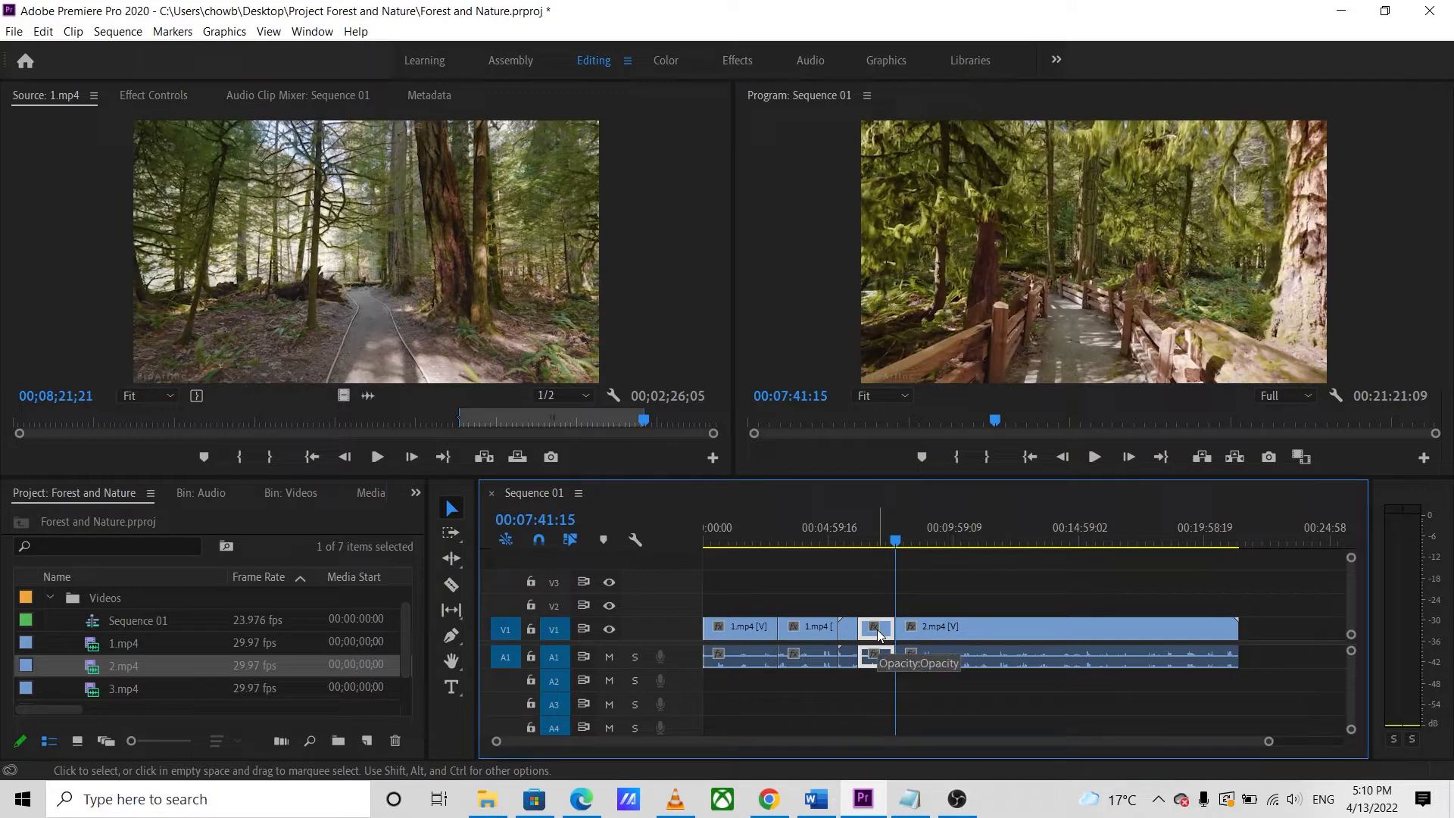
key("Delete")
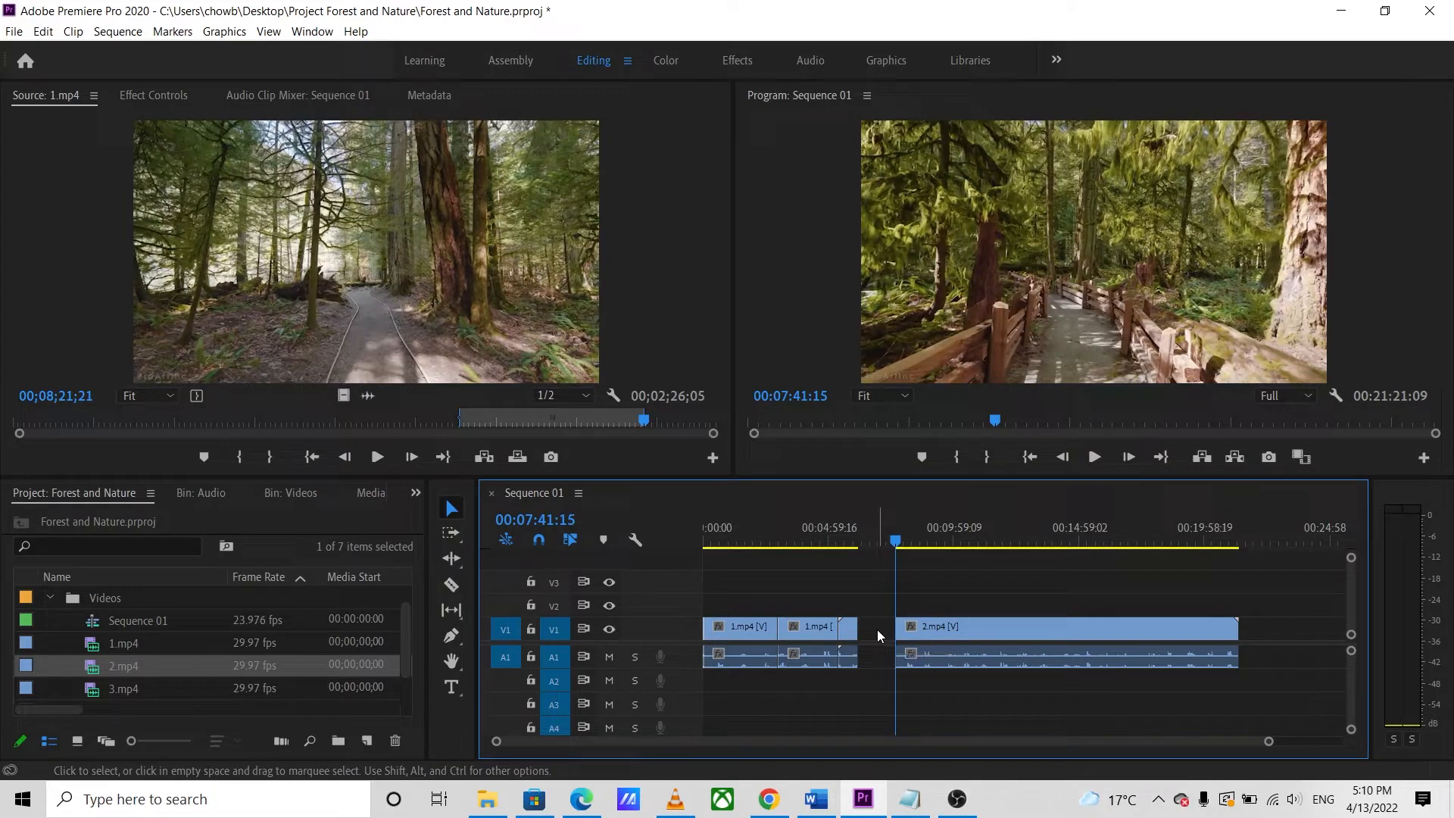
right_click(878, 629)
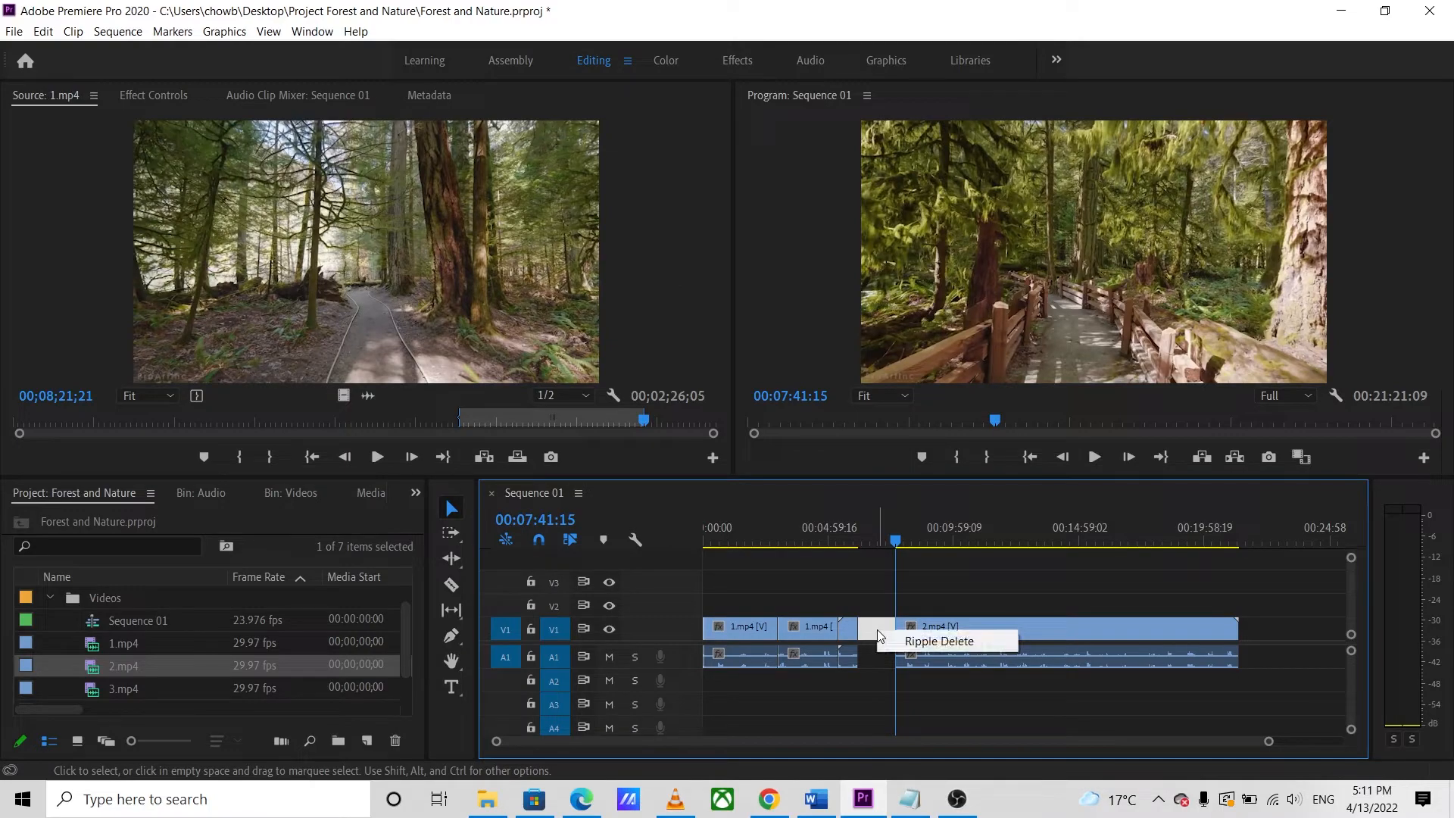
left_click(946, 640)
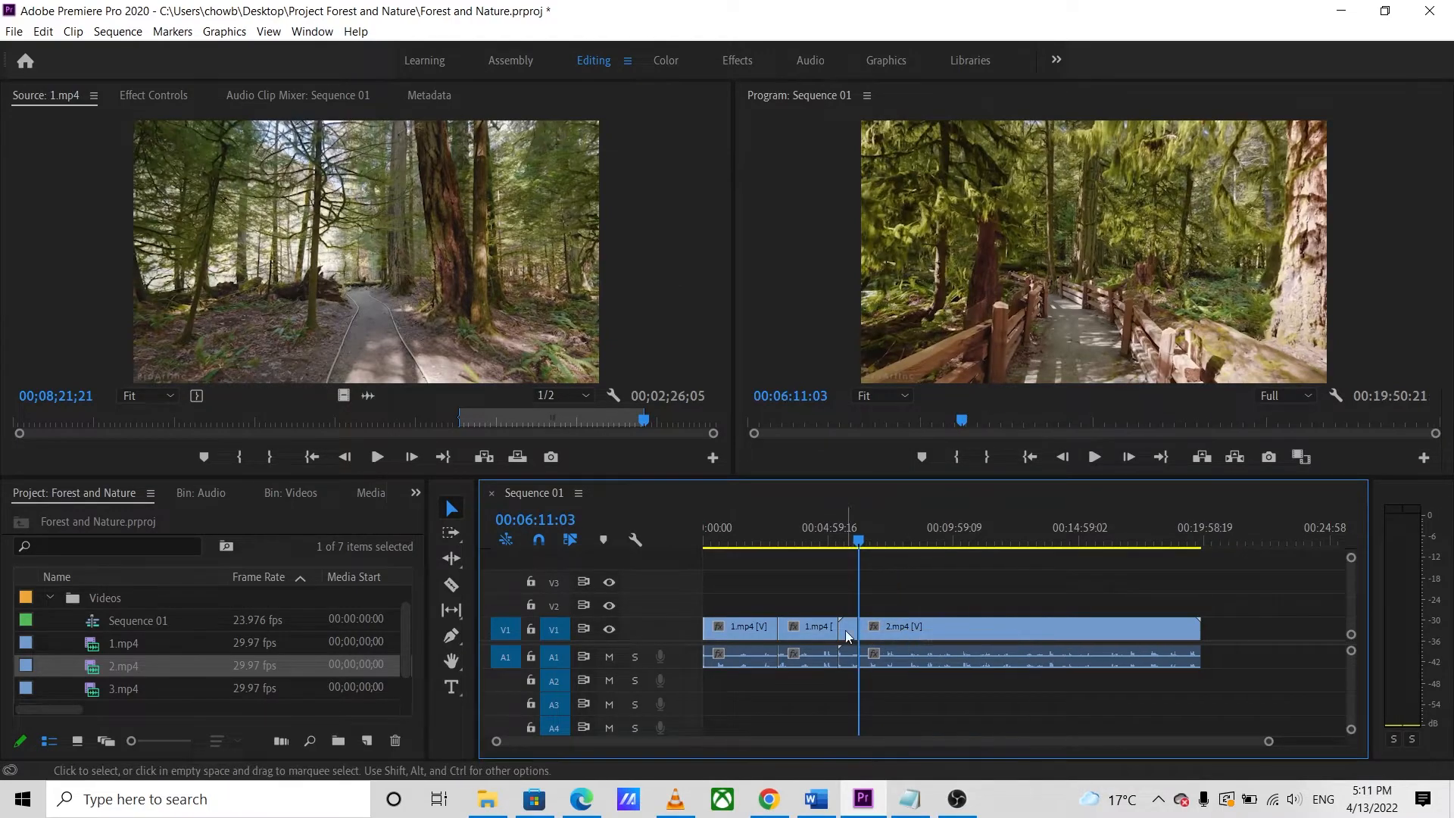
Step: Split the remaining long 2.mp4 clip at two more points, the second one at 00:14:10:20
left_click_drag(992, 540, 1063, 562)
left_click(451, 585)
left_click(963, 628)
left_click(1058, 629)
Step: Ripple-delete the 2.mp4 section that ends at 00:14:10:20 and return the playhead to the start of the sequence
left_click(452, 509)
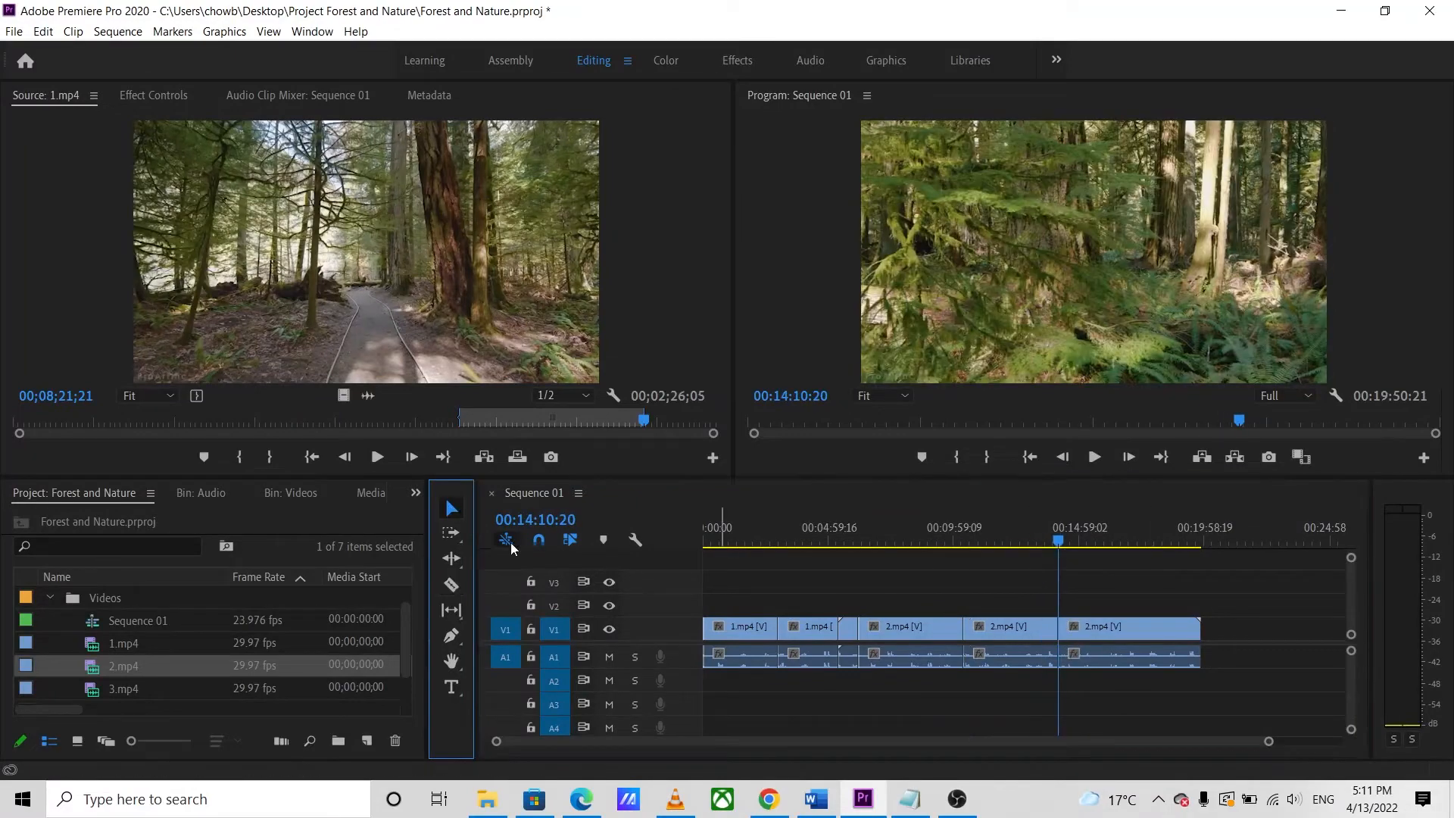
left_click(1035, 628)
key("shift+Delete")
left_click_drag(1060, 540, 697, 527)
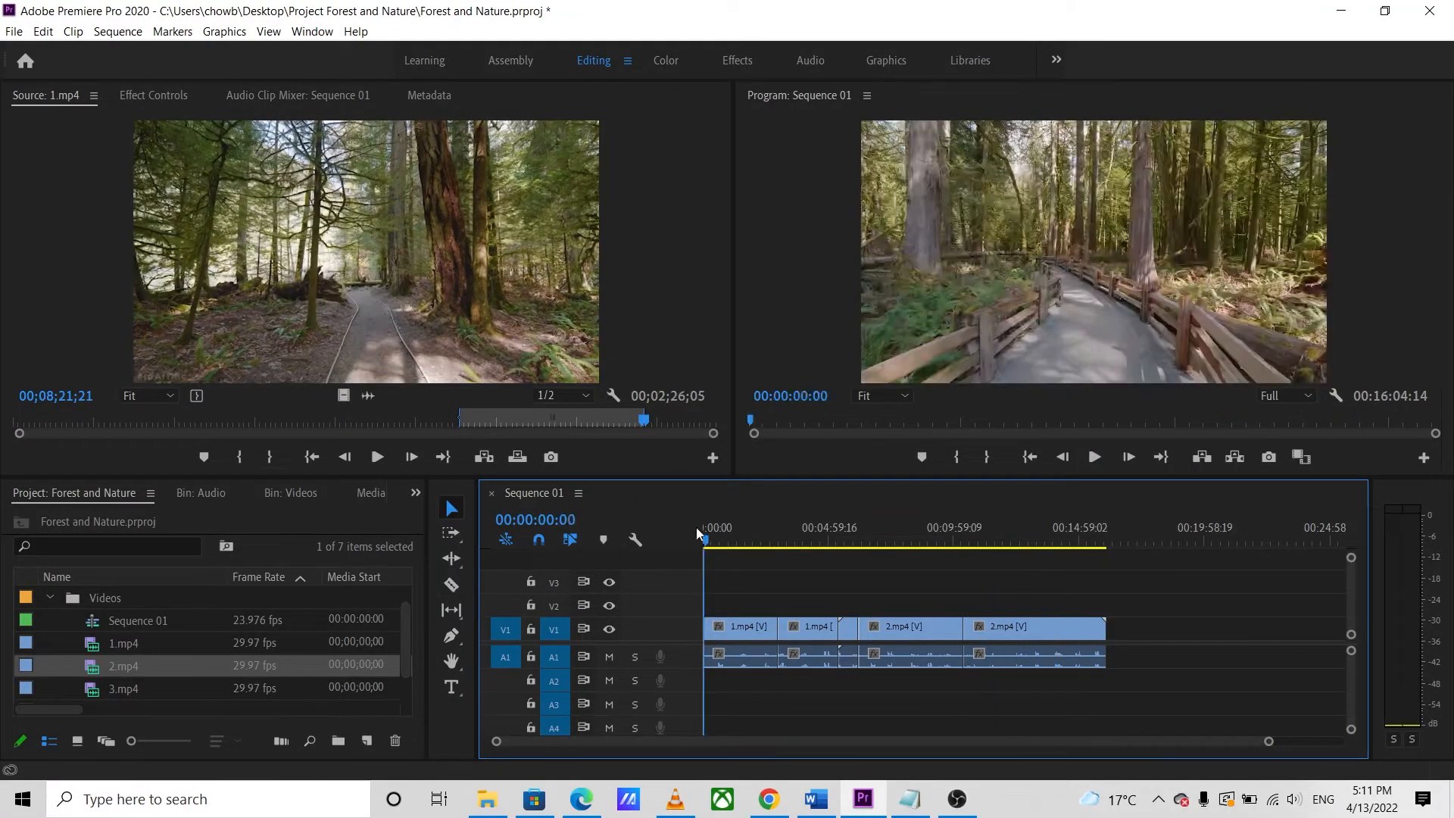
Step: Add the whole 3.mp4 clip to the sequence directly after the last 2.mp4 section
scroll(365, 670, "down", 1)
double_click(92, 667)
left_click_drag(92, 666, 1108, 629)
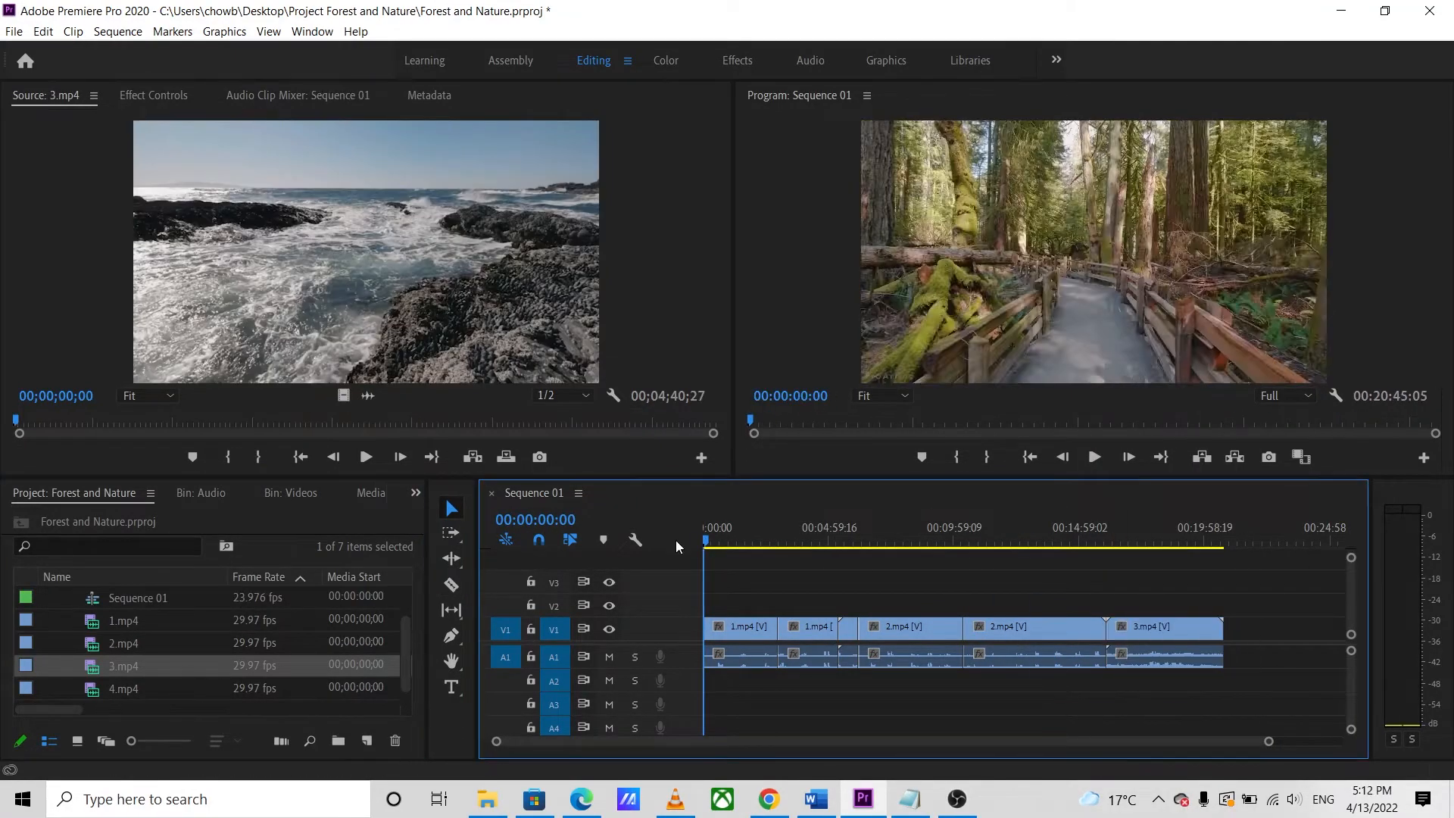
Step: Split the 3.mp4 clip in the sequence at about a quarter and about three fifths of its length
left_click_drag(706, 540, 1116, 557)
left_click(452, 585)
left_click_drag(1116, 540, 1153, 611)
left_click(451, 509)
left_click(1155, 631)
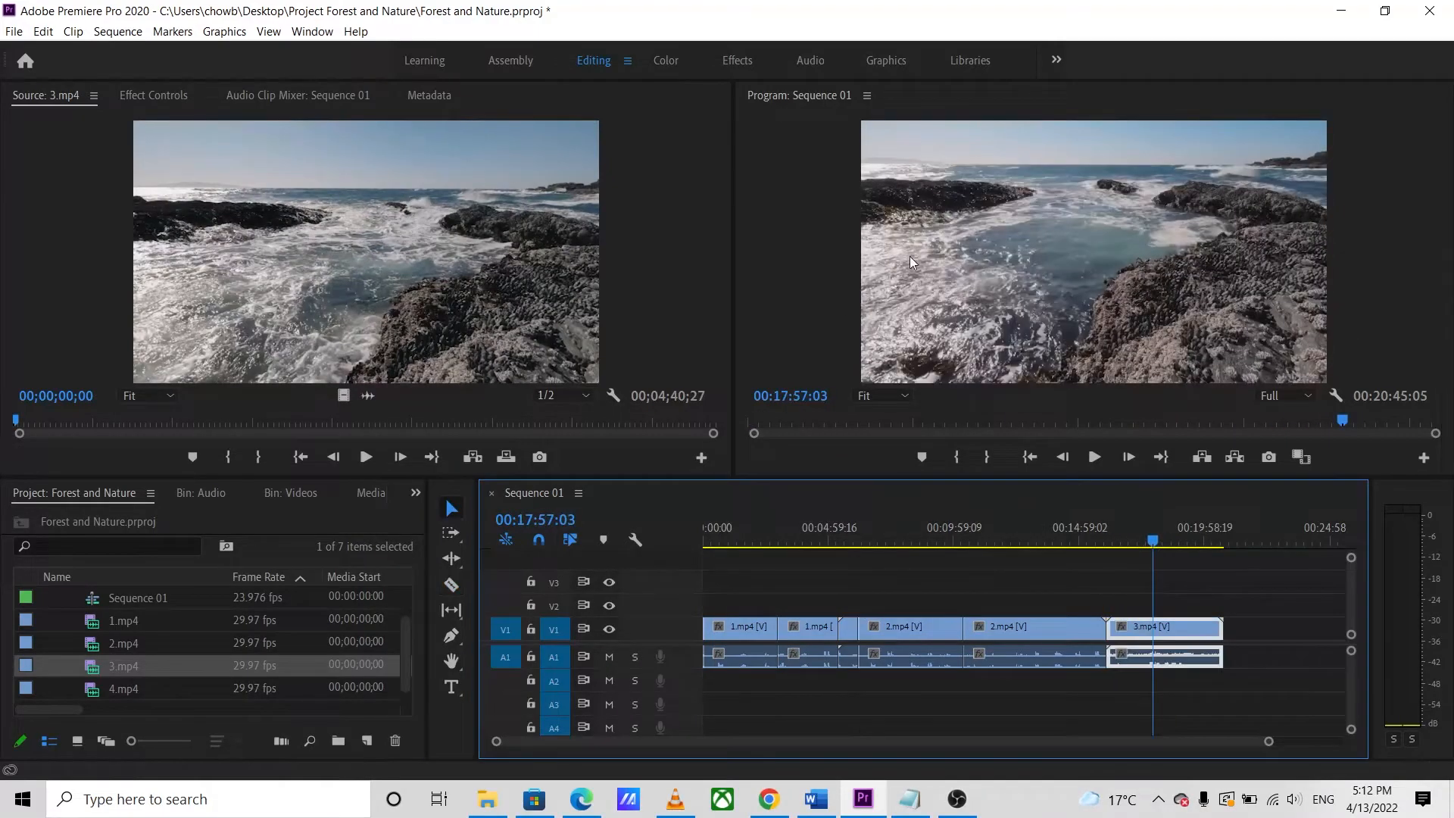
left_click(1047, 629)
left_click(1193, 643)
left_click_drag(1121, 543, 1171, 561)
left_click(452, 584)
left_click(1139, 629)
left_click(1179, 629)
Step: Remove the middle section of 3.mp4 and leave no gap between its two remaining parts
left_click(451, 509)
left_click(1153, 629)
key("Delete")
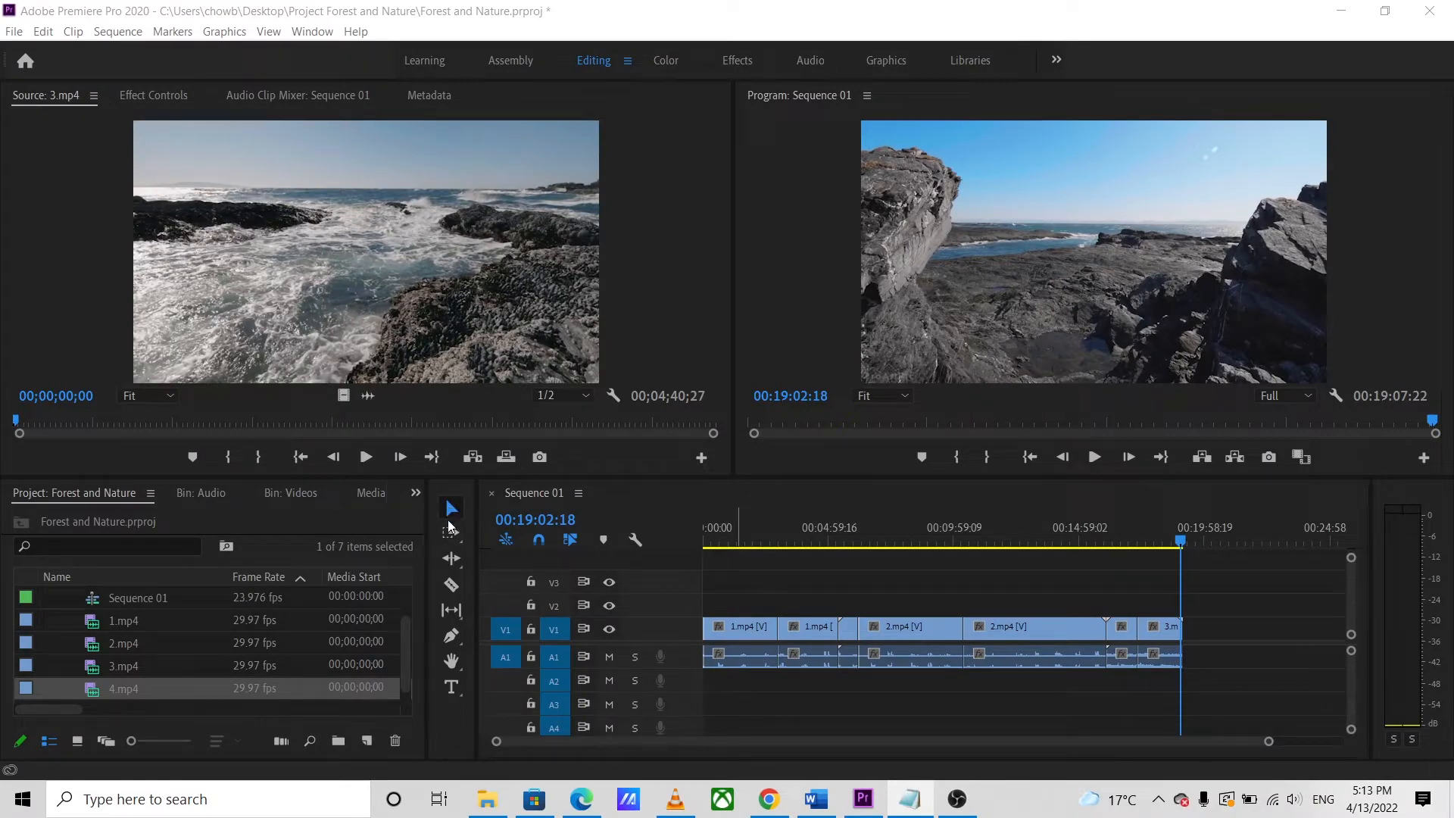
Step: Examine the individual segments of 1.mp4, 2.mp4 and 3.mp4 on V1, selecting them one after another
left_click(454, 512)
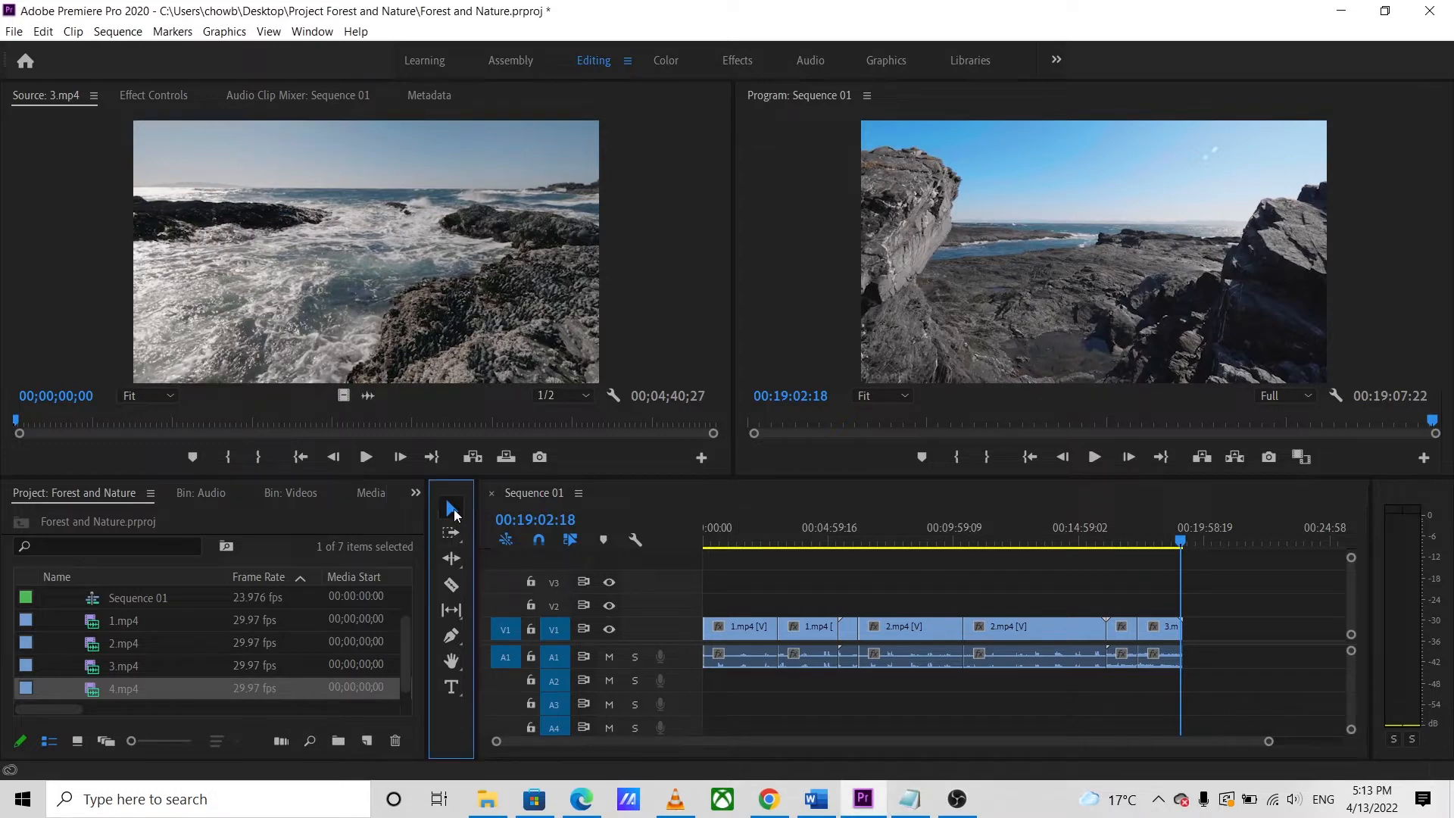
left_click(743, 629)
left_click(809, 629)
left_click(849, 631)
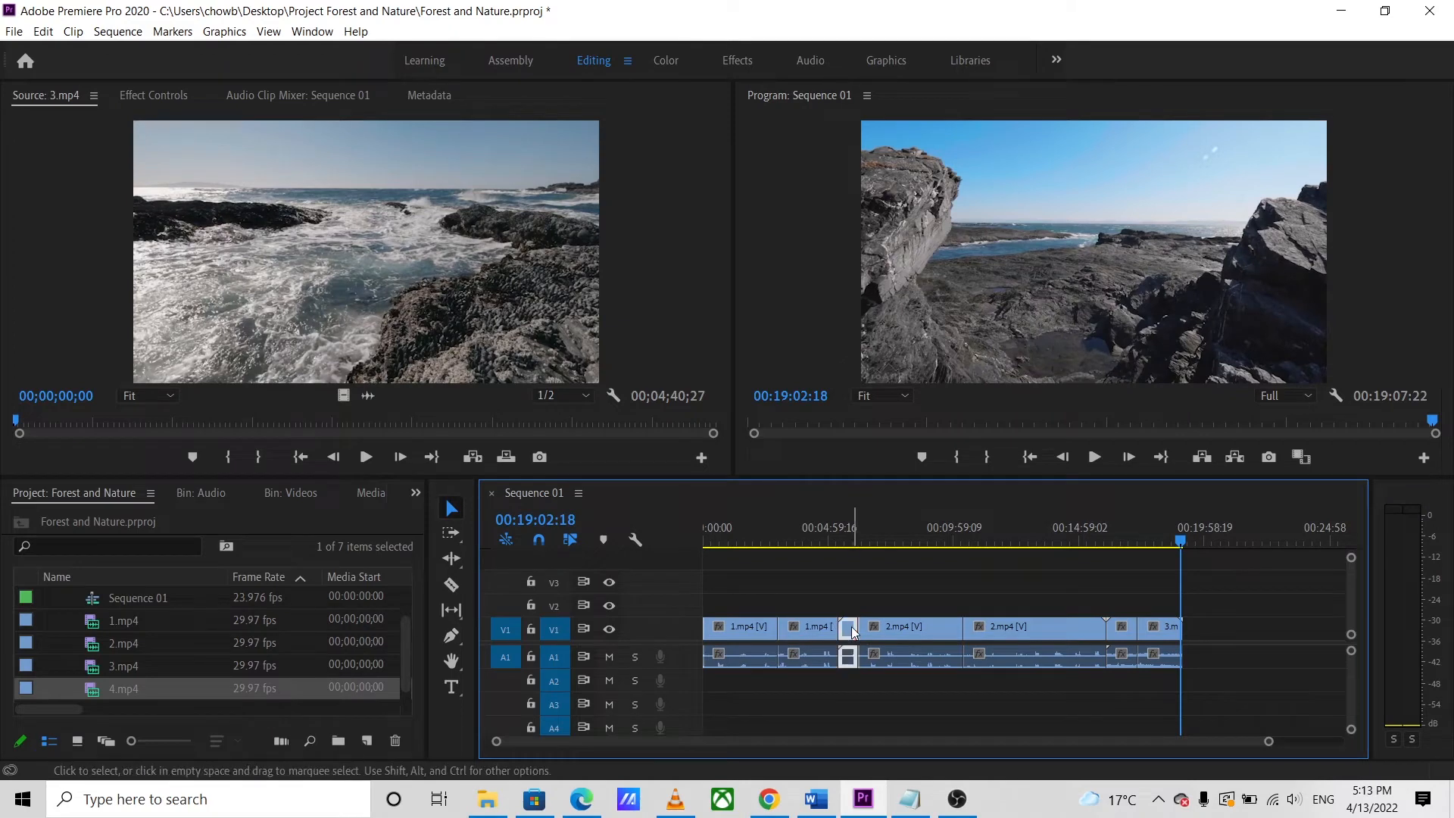
left_click(899, 631)
left_click(1014, 631)
left_click(1159, 631)
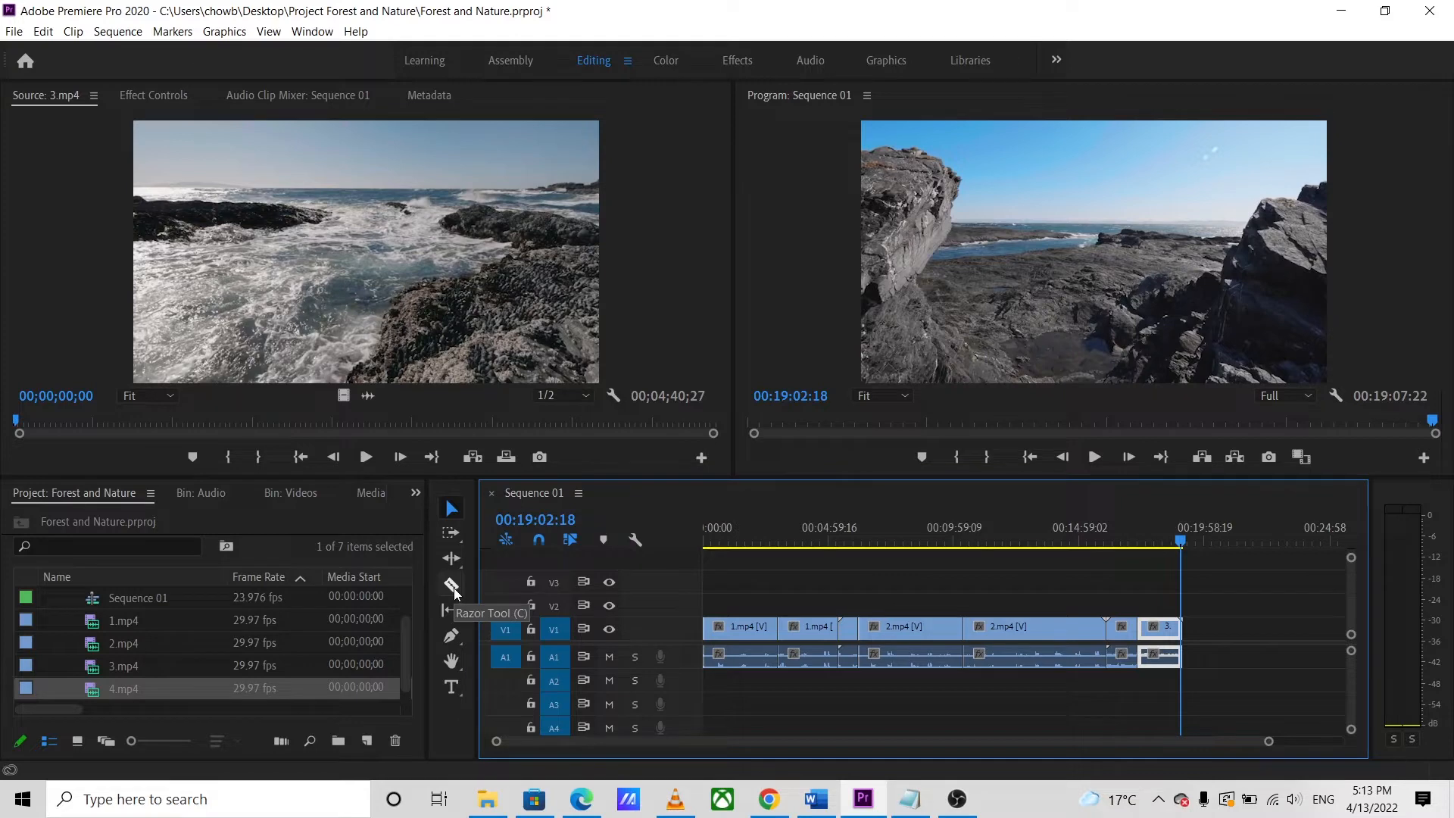
left_click(453, 588)
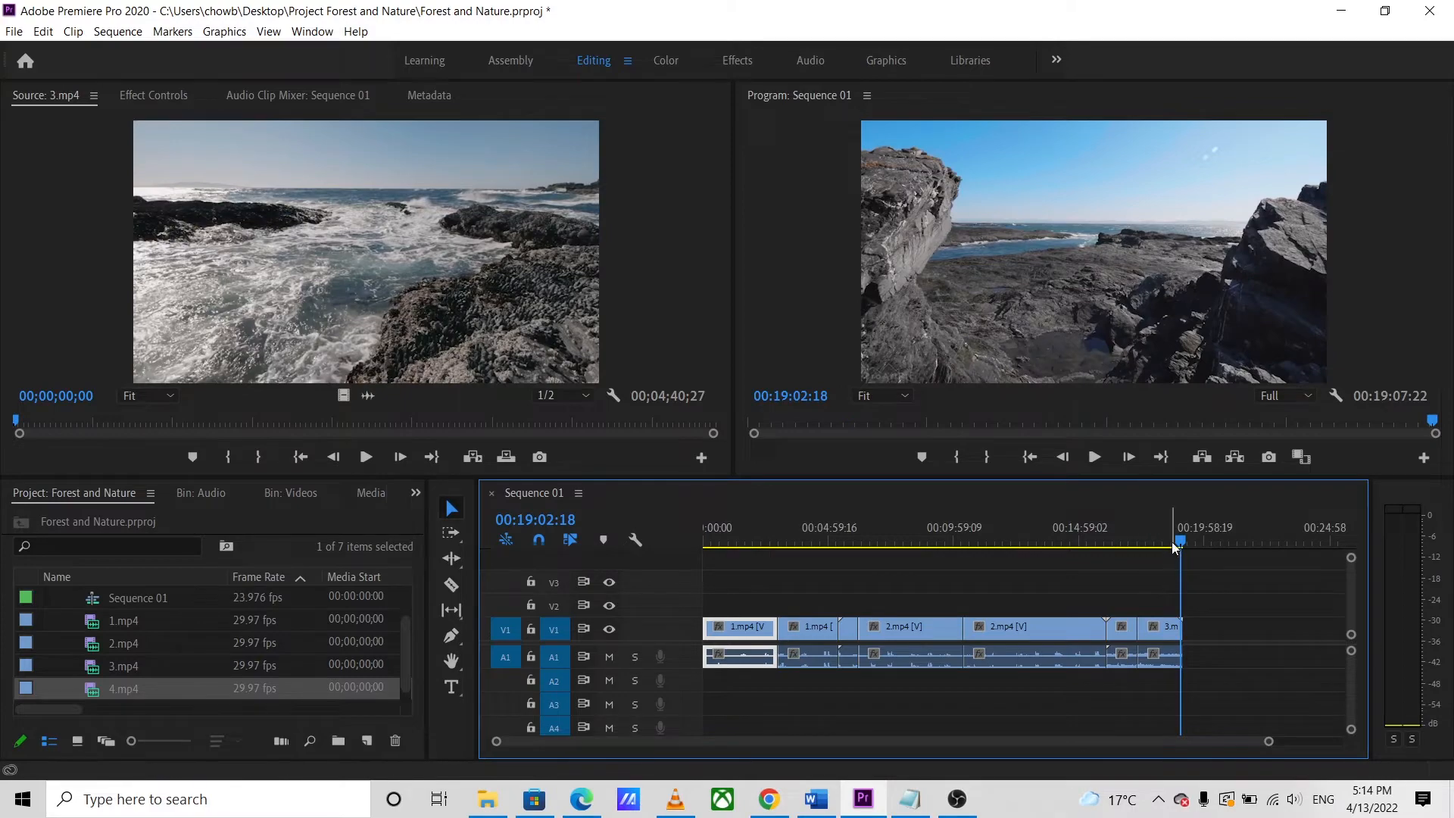
Step: Preview the 2.mp4 segment that starts at about 00:06:11 and set its speed to 200%
left_click_drag(1175, 539, 801, 539)
left_click(939, 634)
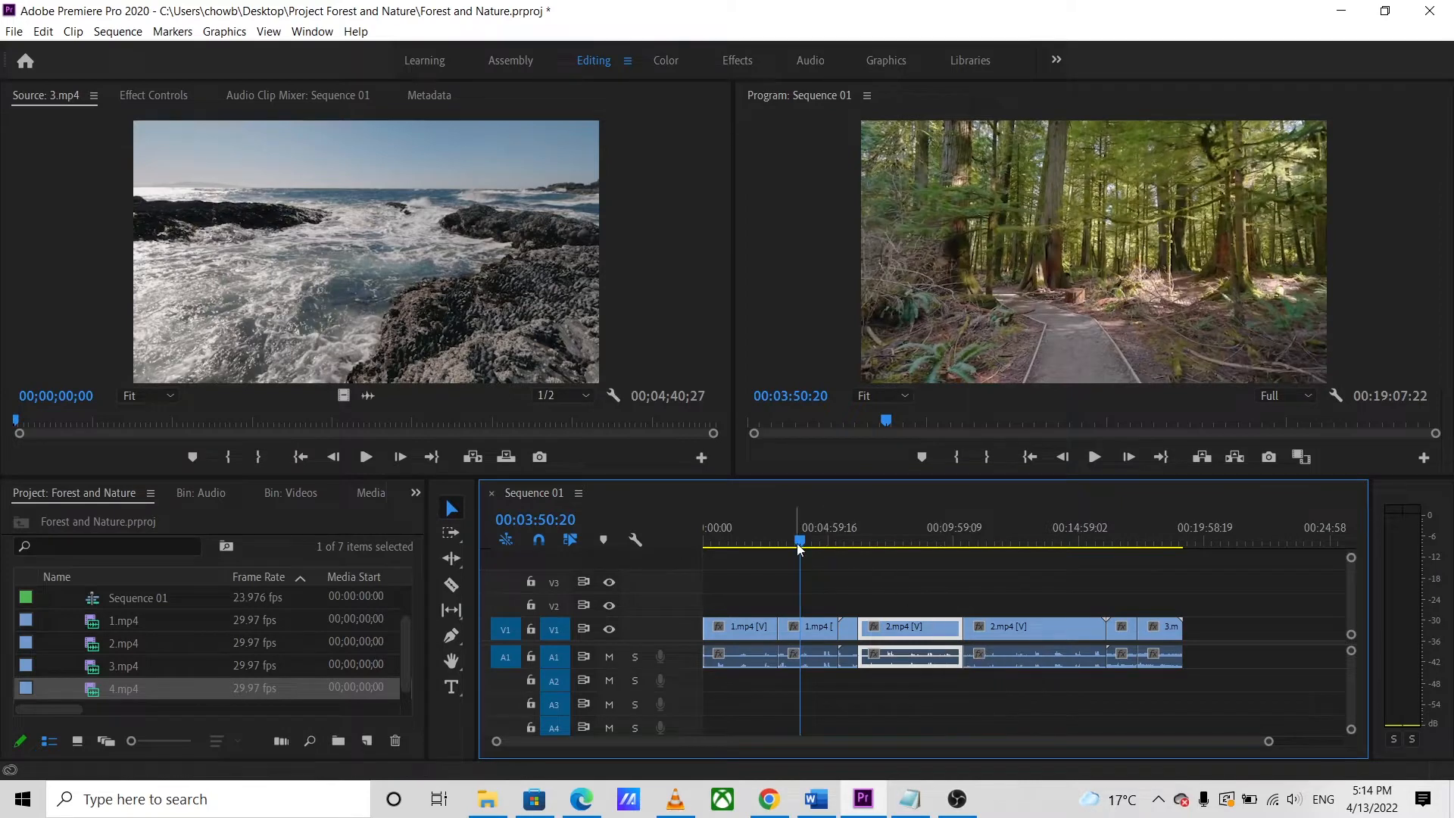
left_click_drag(797, 543, 861, 550)
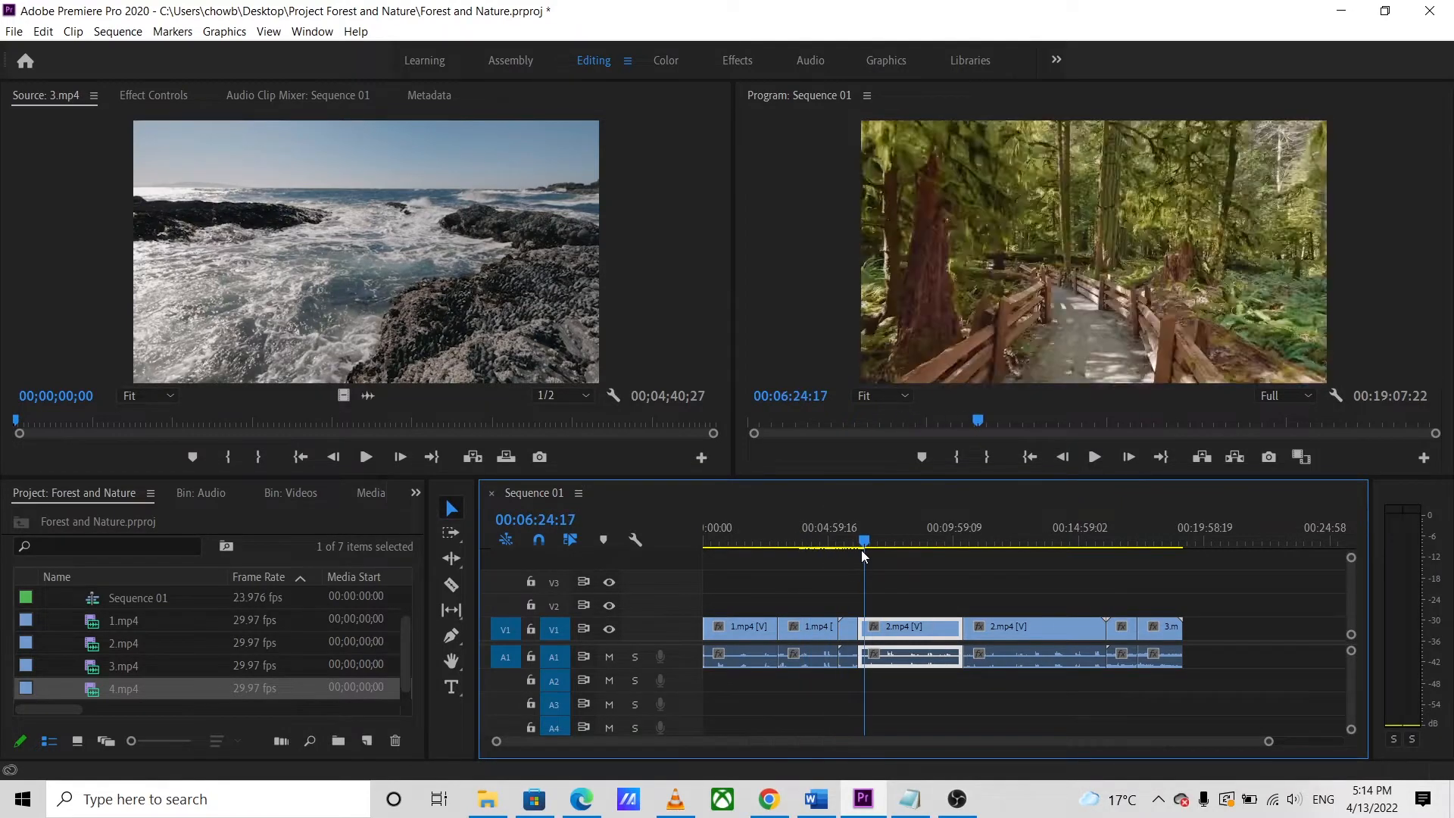
left_click(1094, 457)
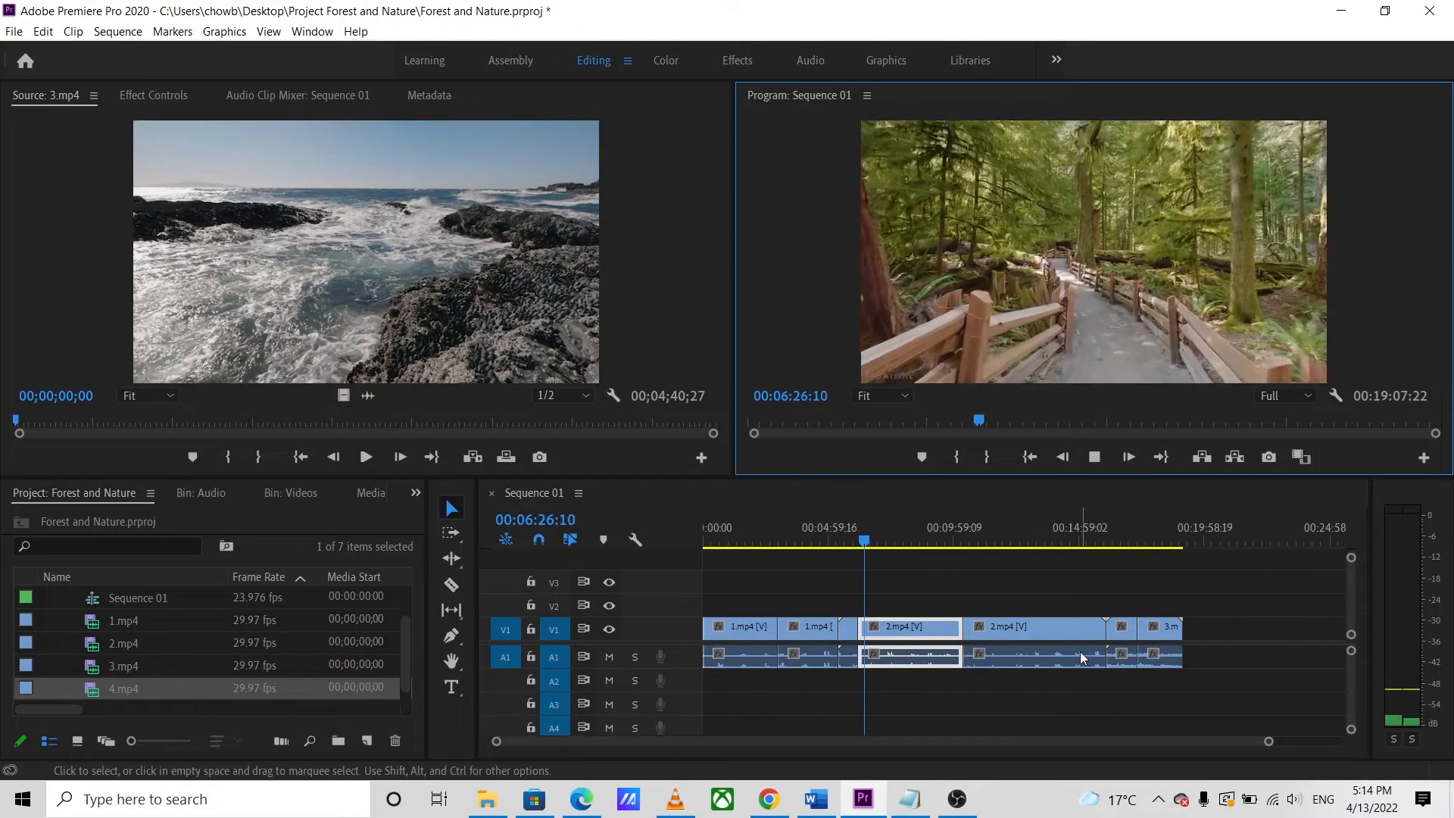
right_click(919, 653)
left_click(1021, 452)
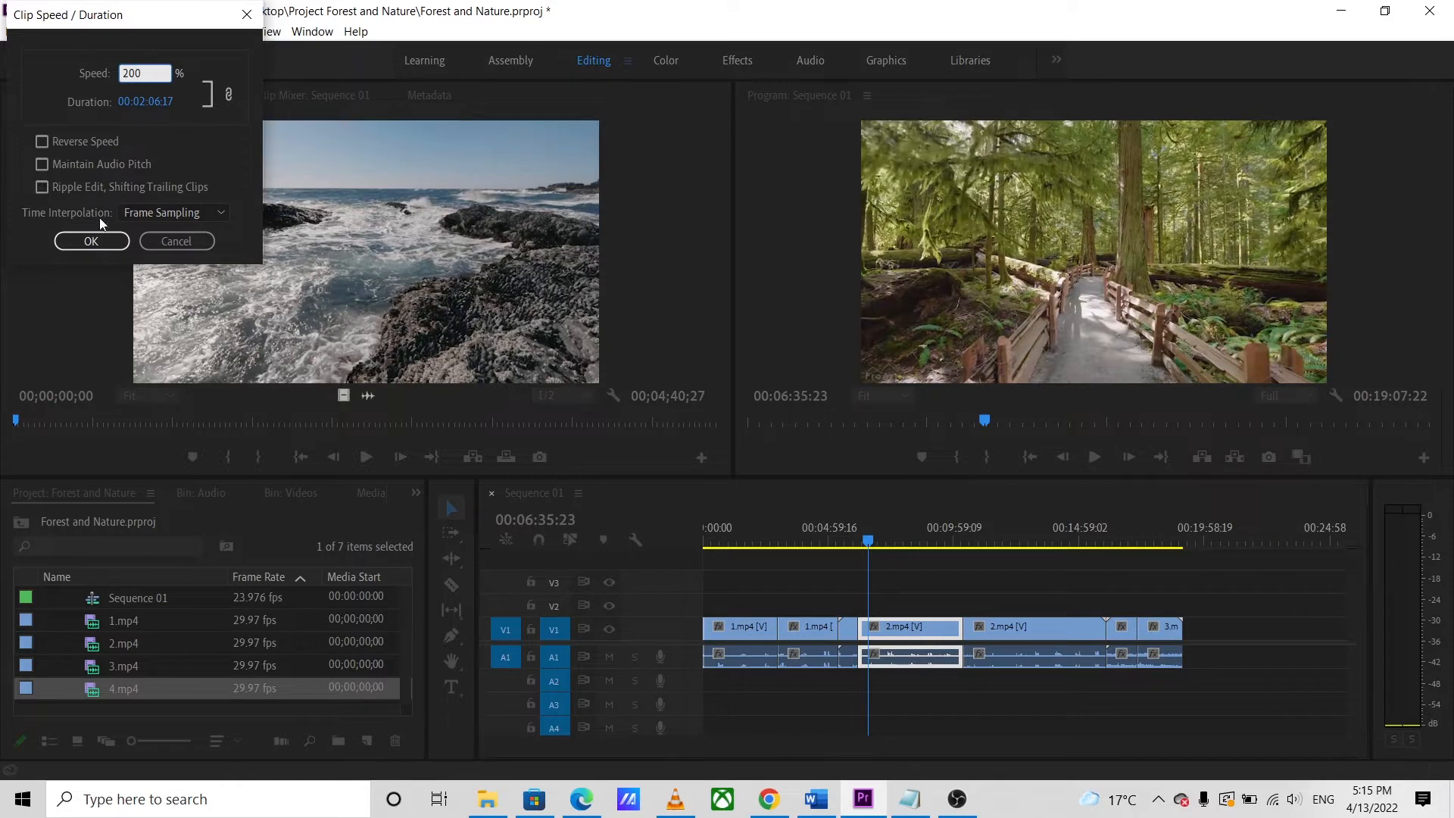
left_click(95, 240)
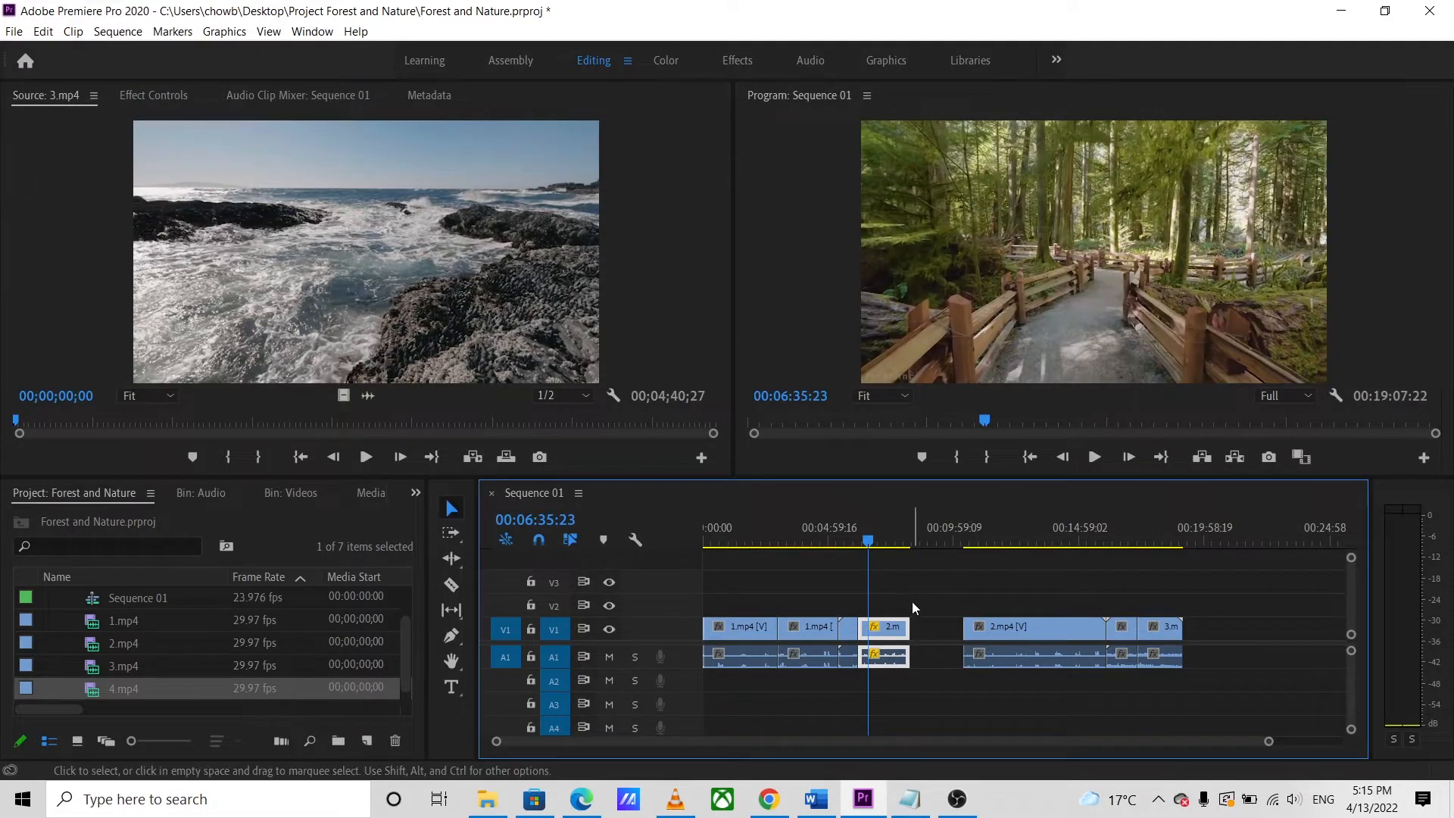
Step: Play back the sped-up 2.mp4 segment and ripple-delete the gap behind it
left_click(1095, 455)
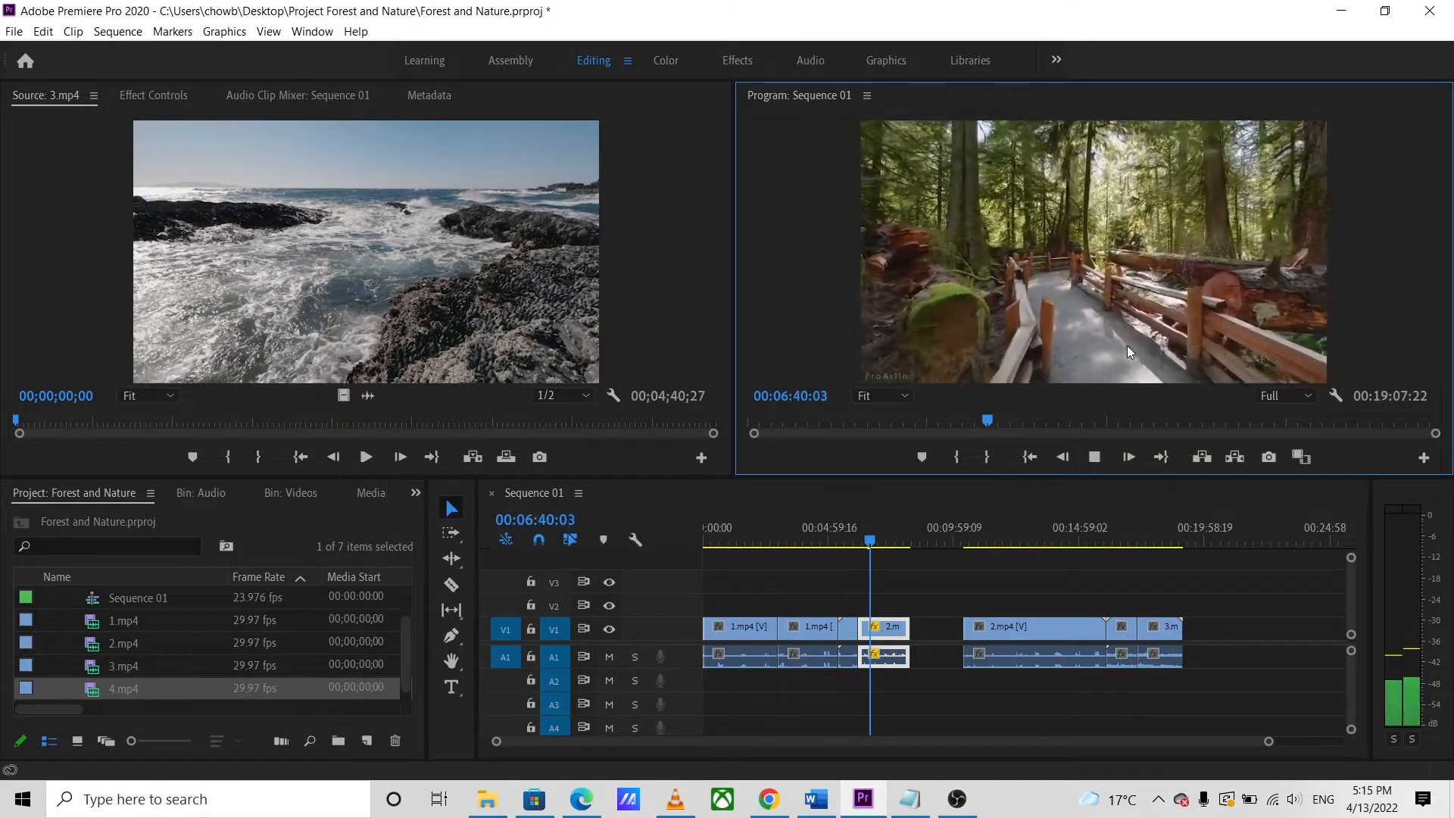
right_click(942, 632)
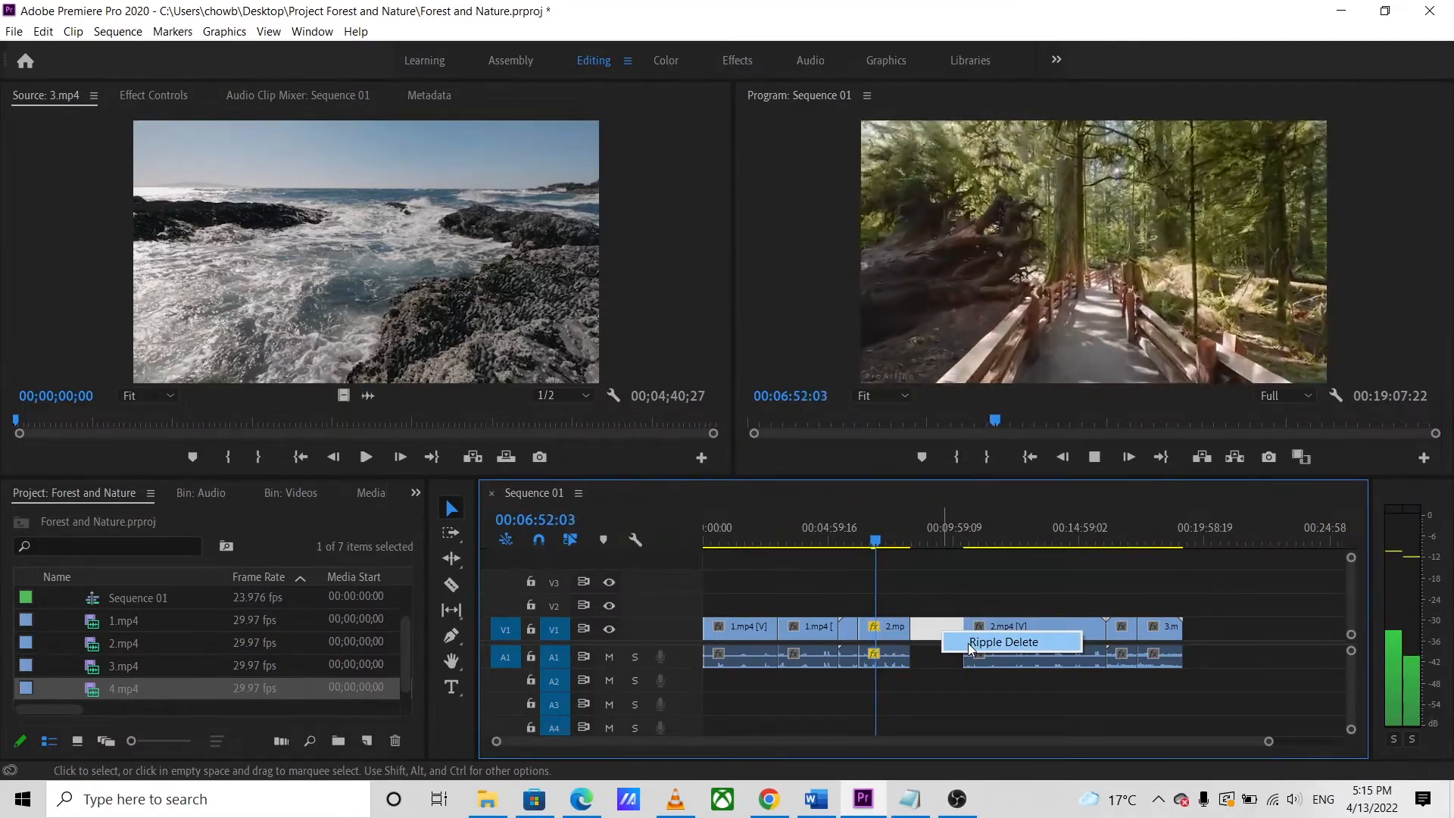
left_click(968, 643)
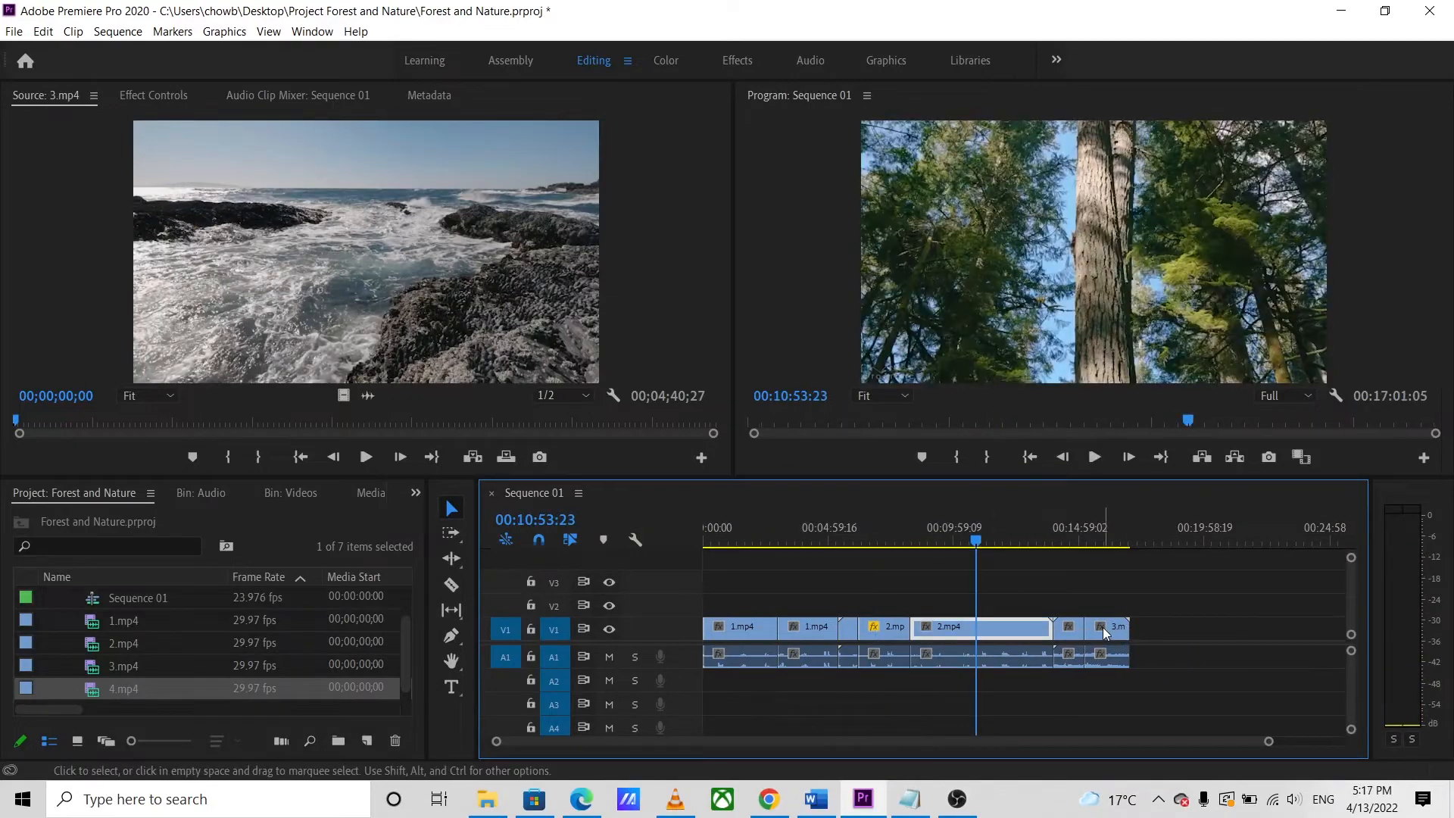
Step: Set the video speed of the last 3.mp4 segment to 60% and play it back
left_click(1103, 627)
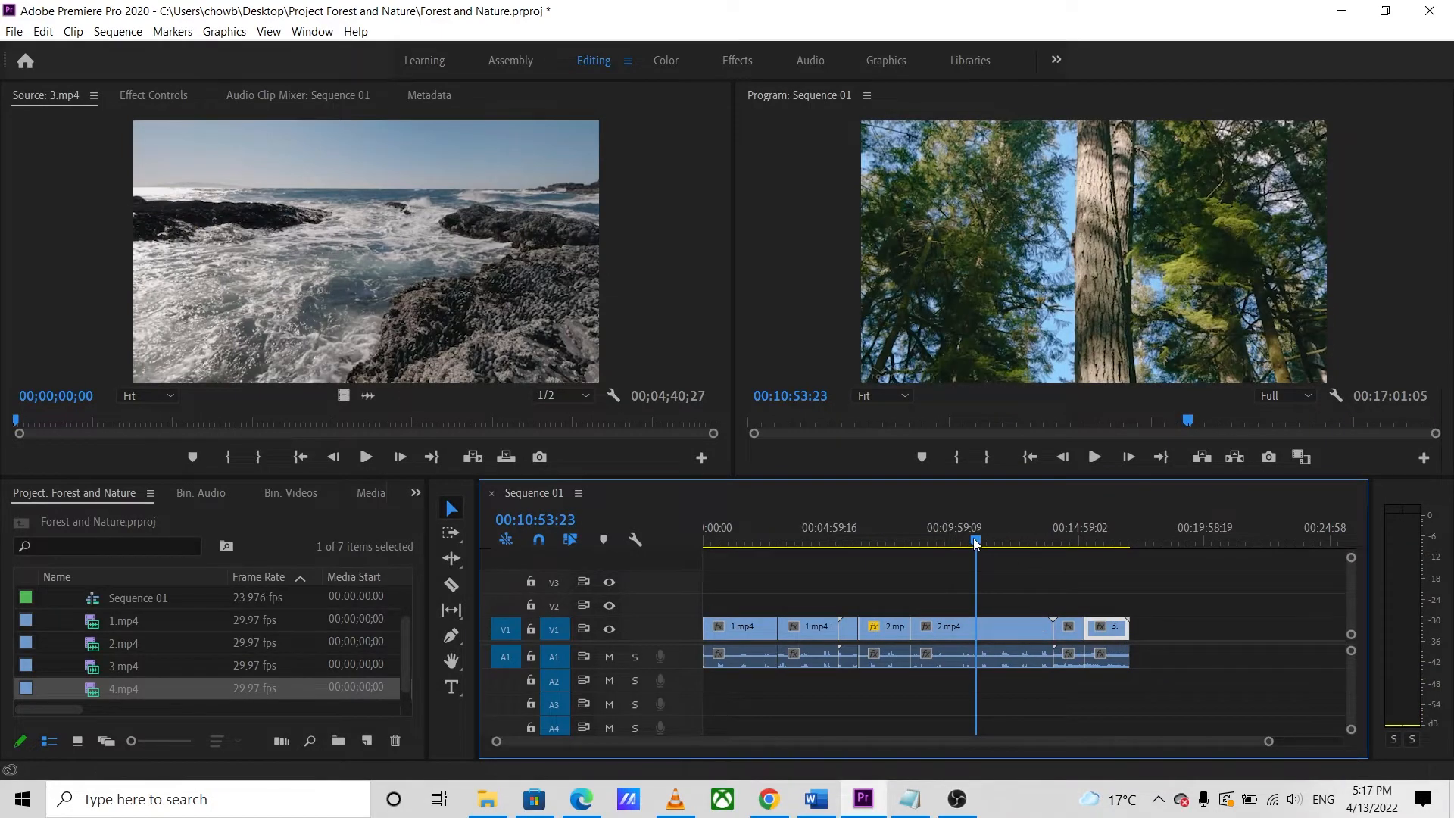
left_click(1085, 540)
left_click(1095, 457)
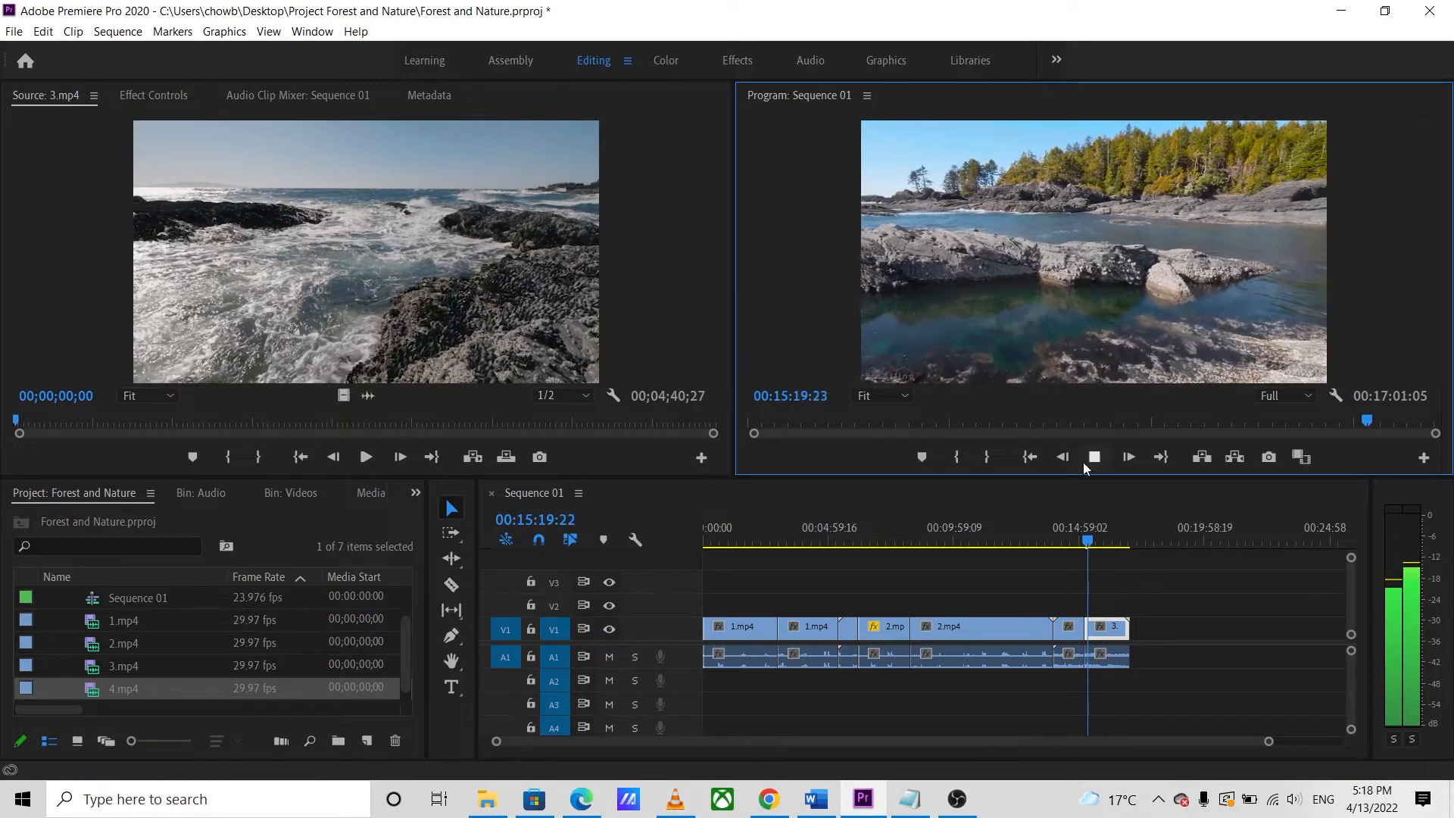
left_click(1095, 457)
right_click(1111, 639)
left_click(1167, 475)
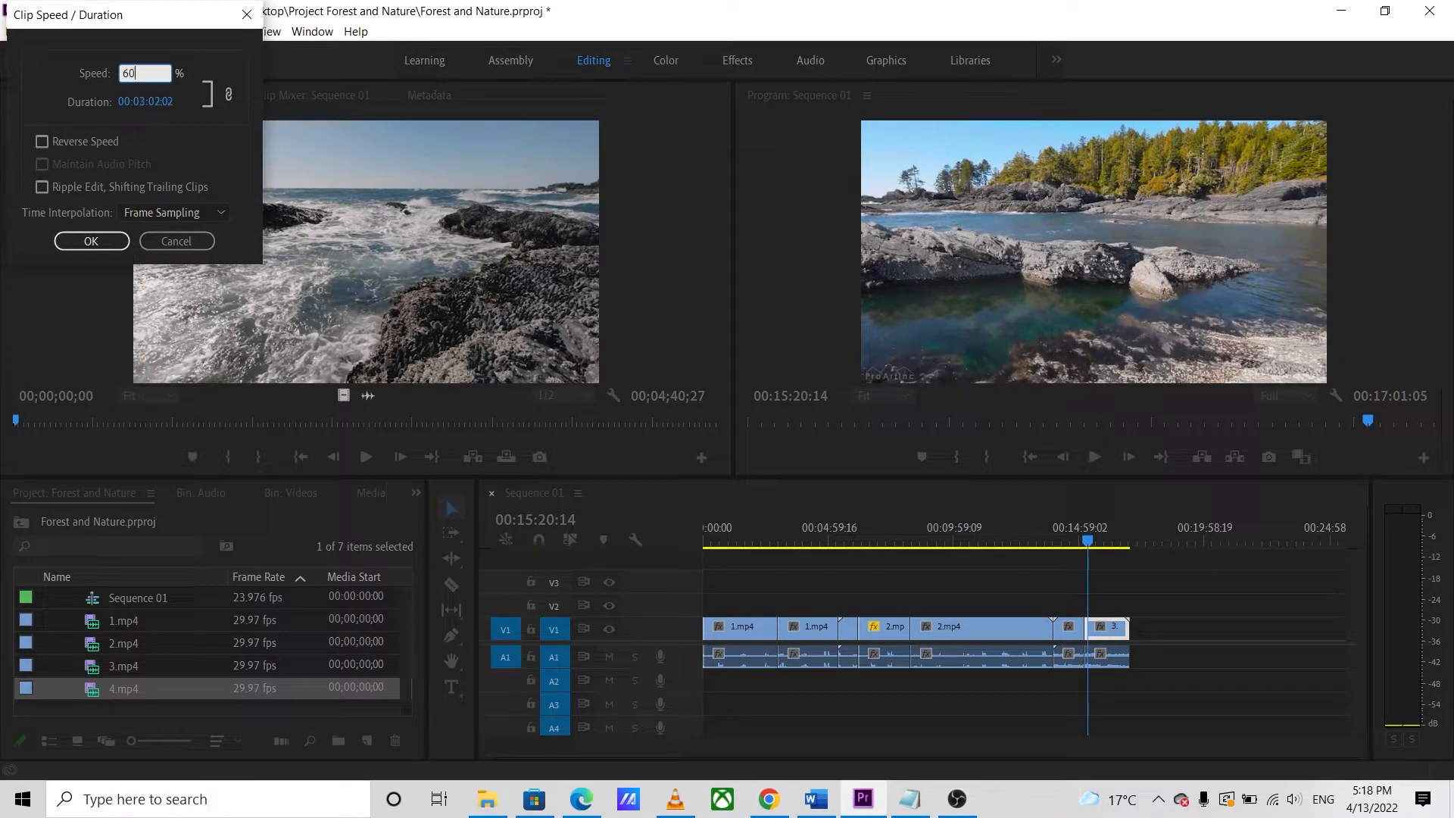
left_click(87, 239)
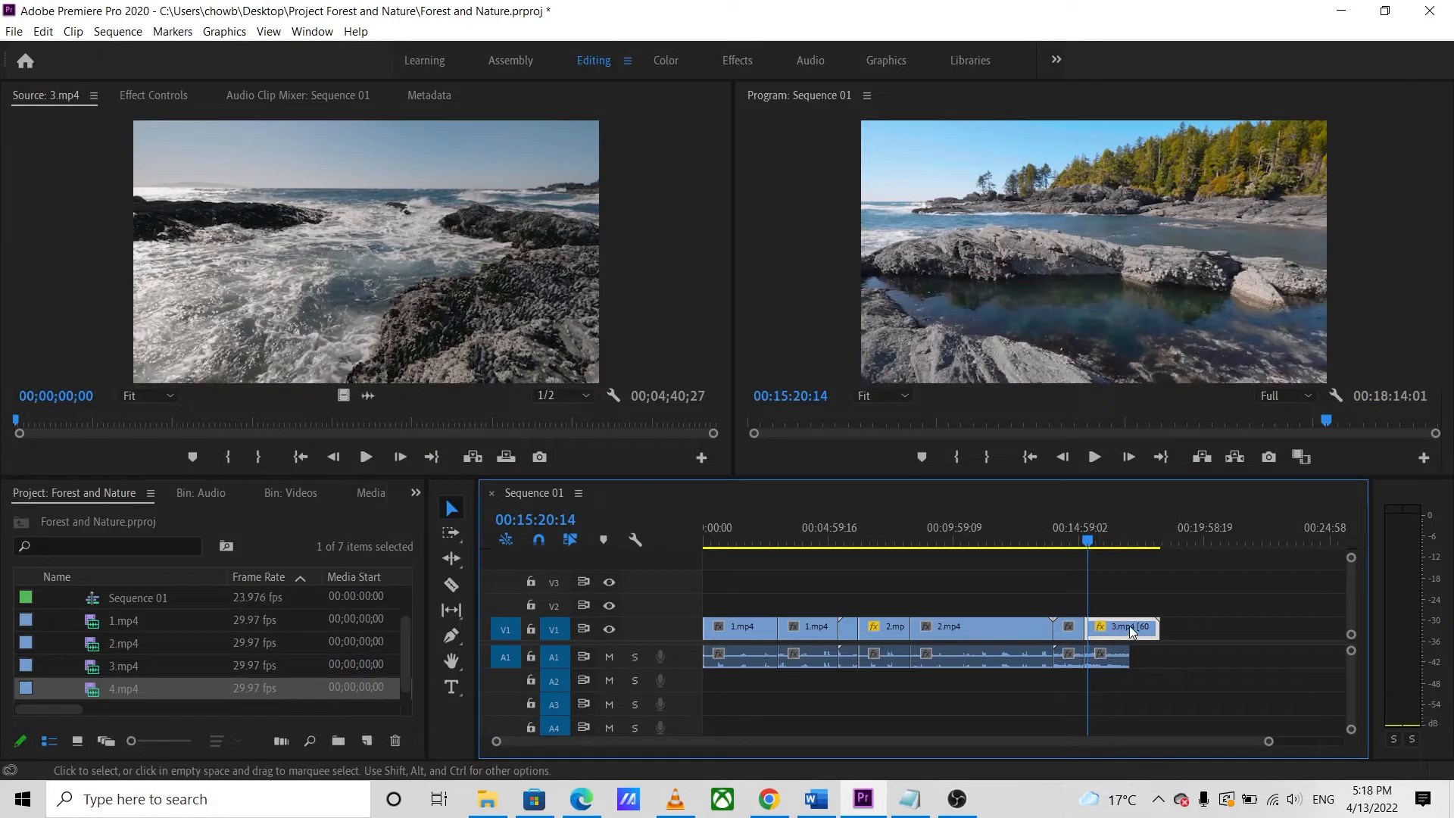
left_click(1096, 459)
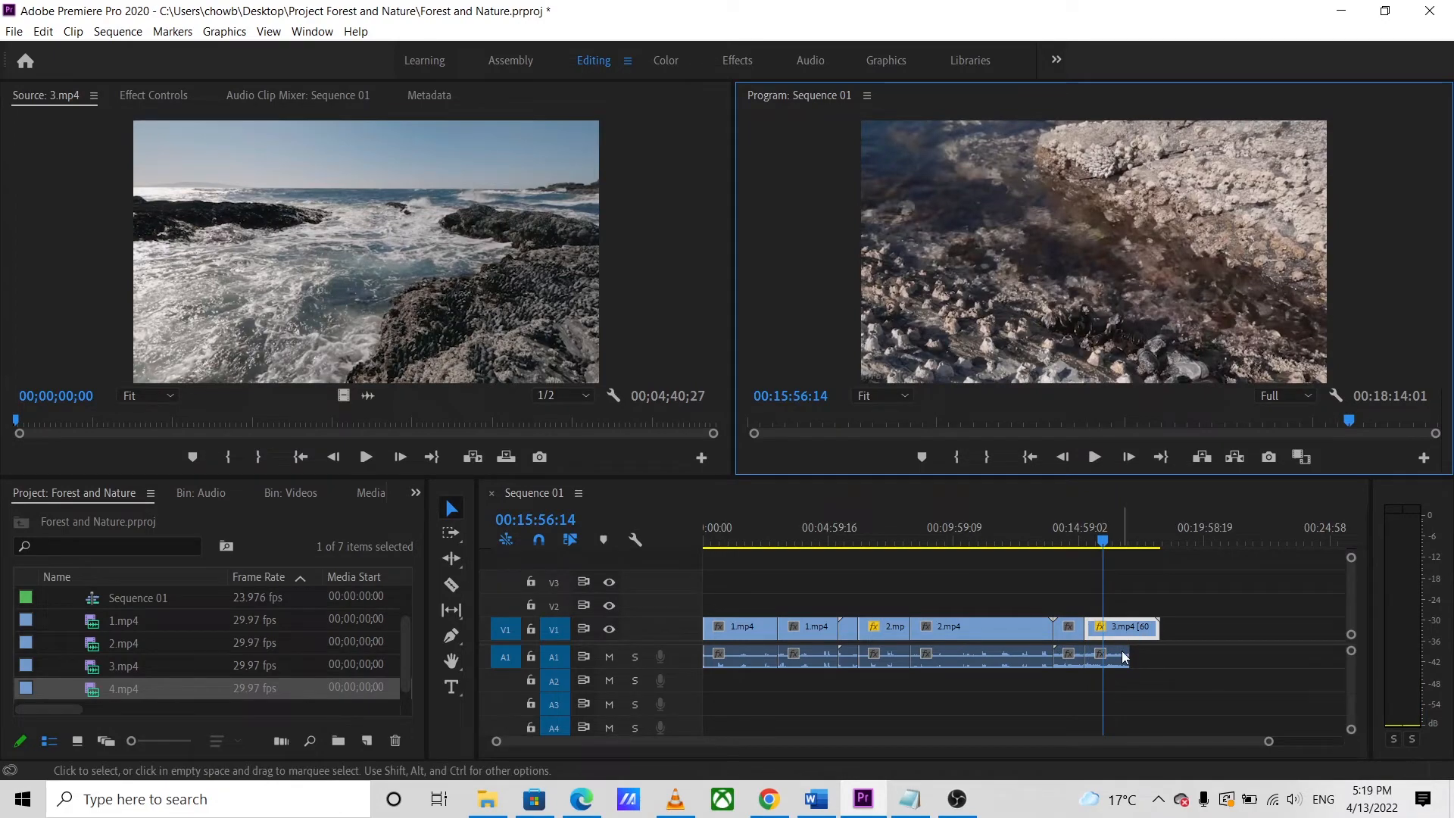
left_click(1122, 651)
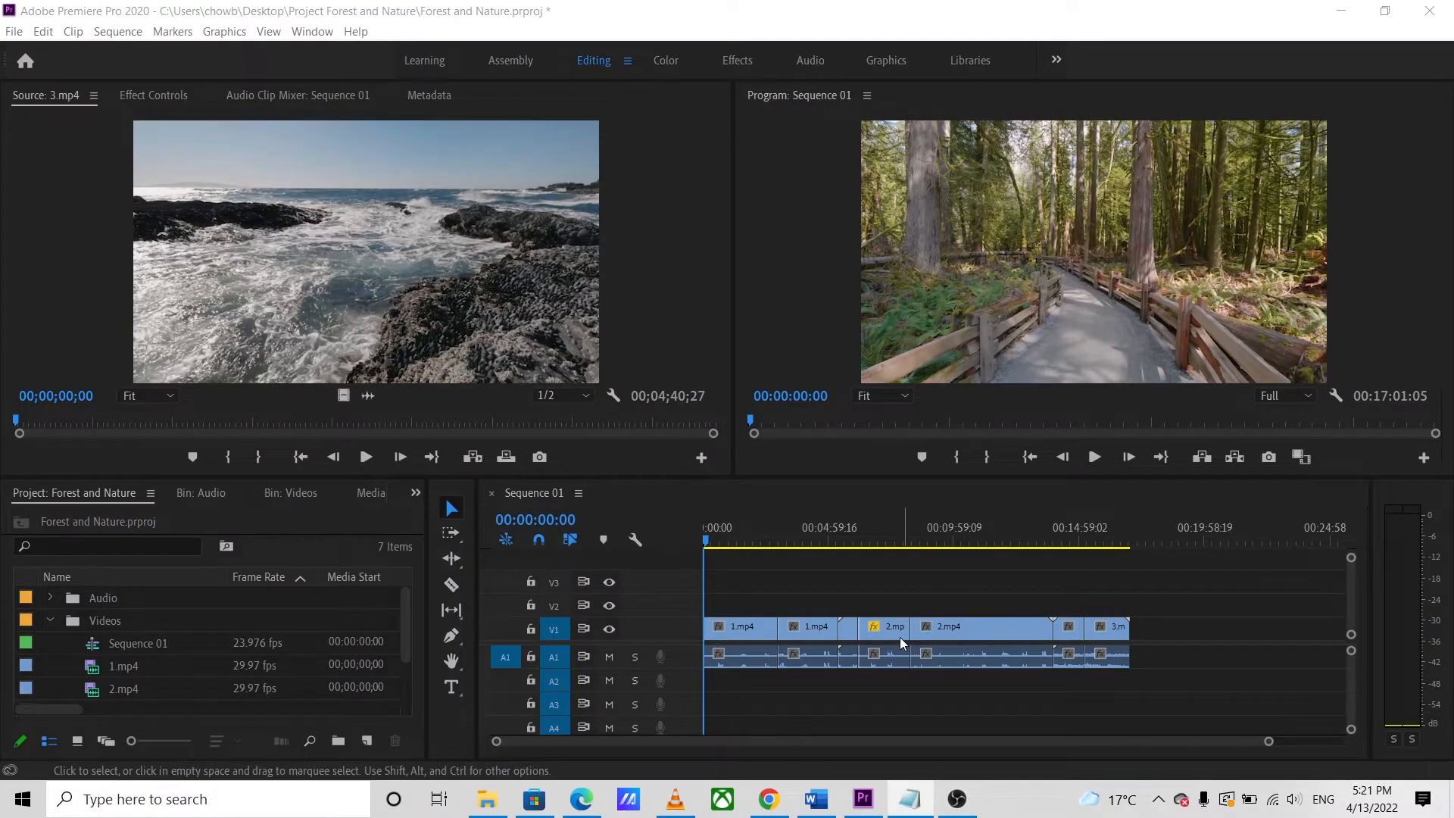
Step: Apply a Cross Dissolve video transition at the cut between 1.mp4 and 2.mp4 on V1
left_click(737, 60)
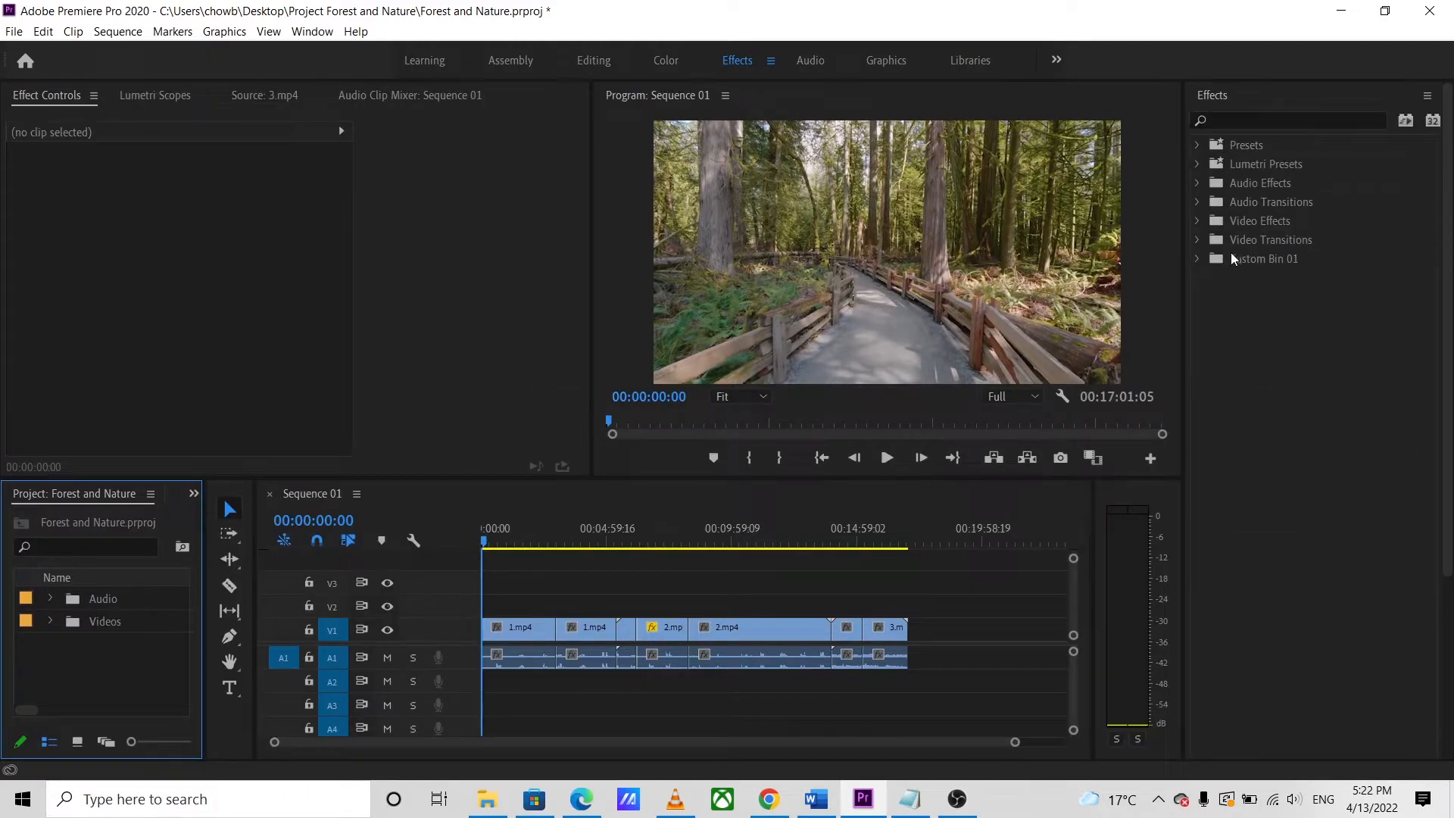
left_click(1197, 240)
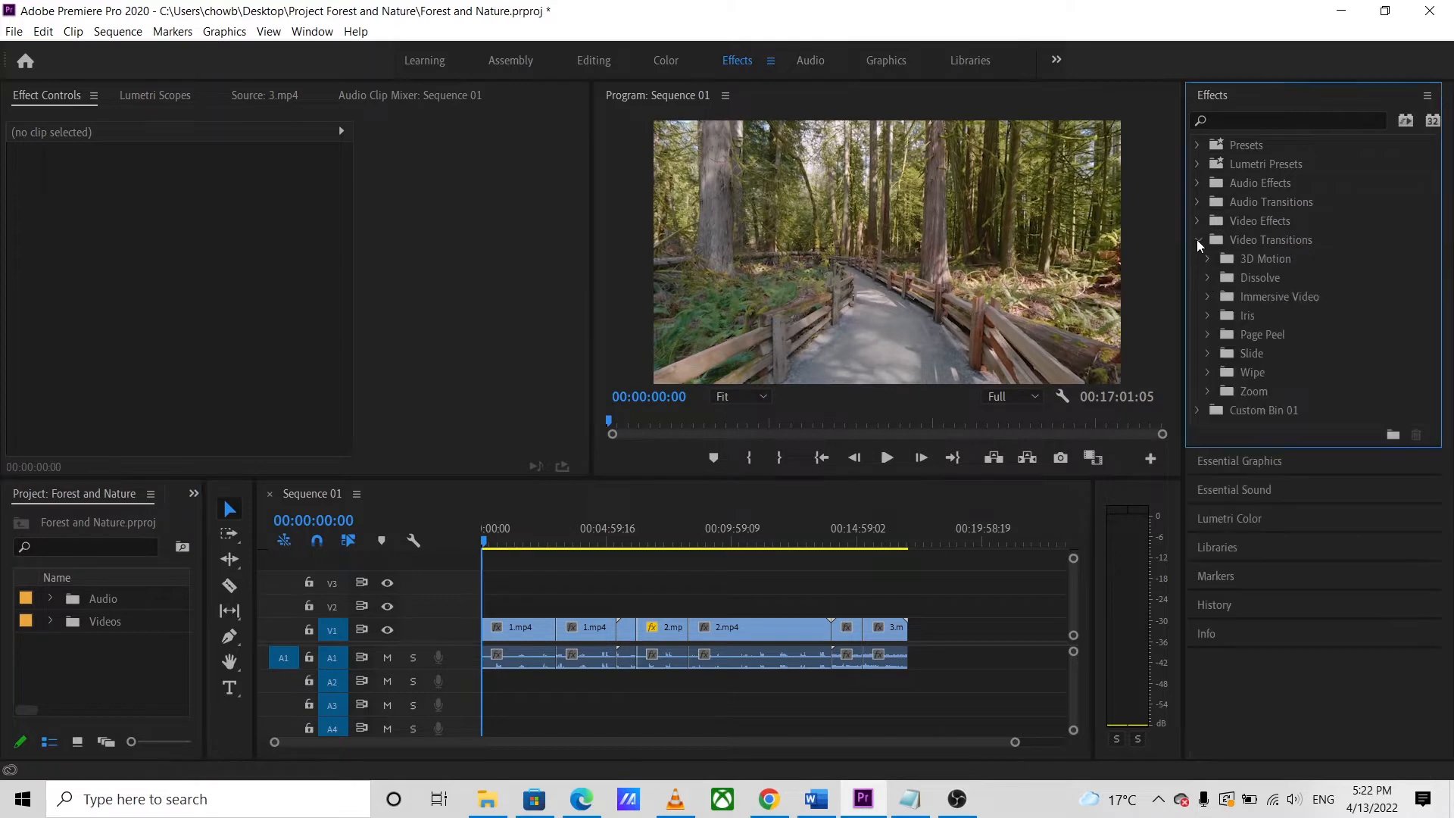
left_click(1210, 277)
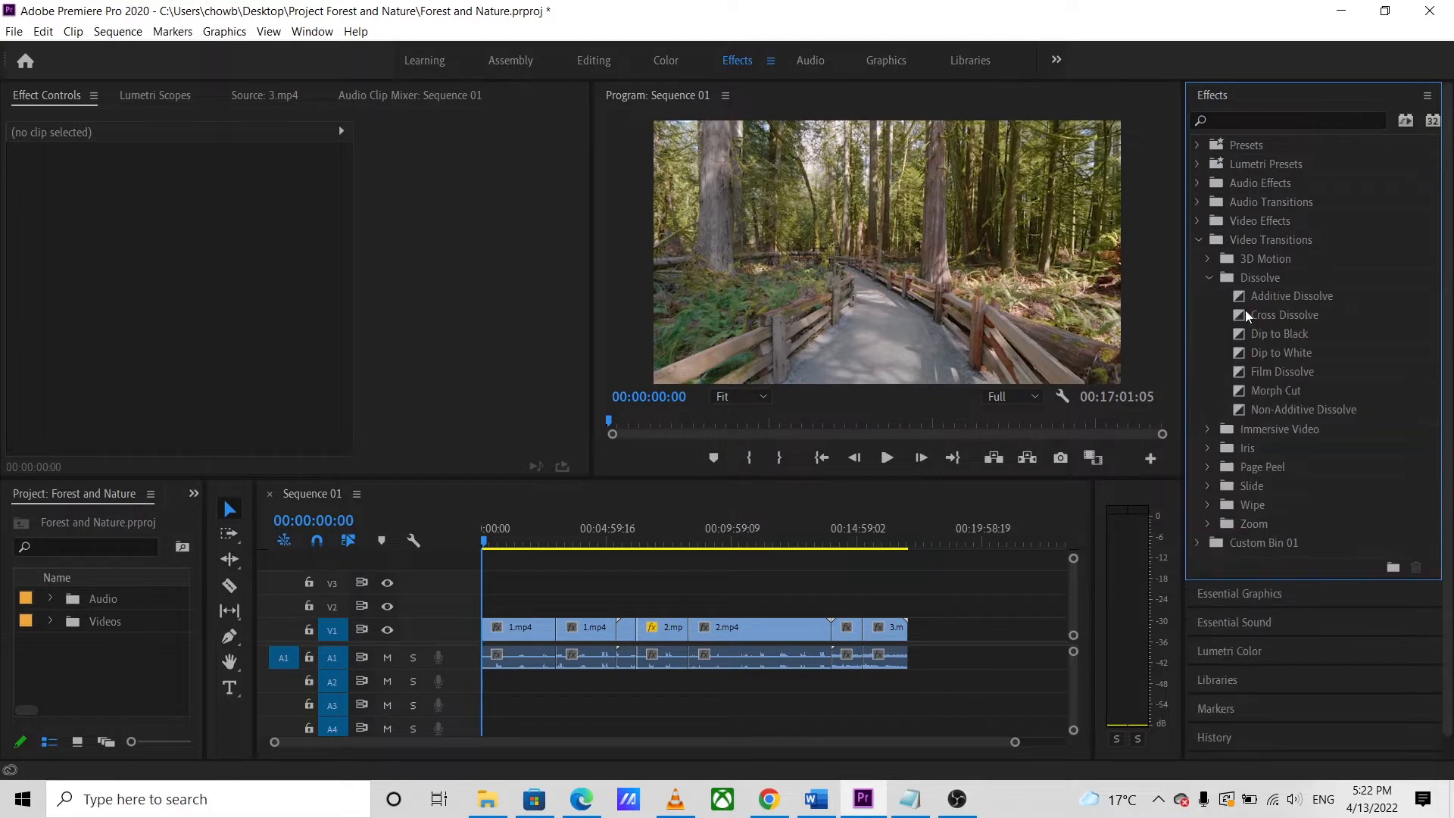
left_click(1266, 316)
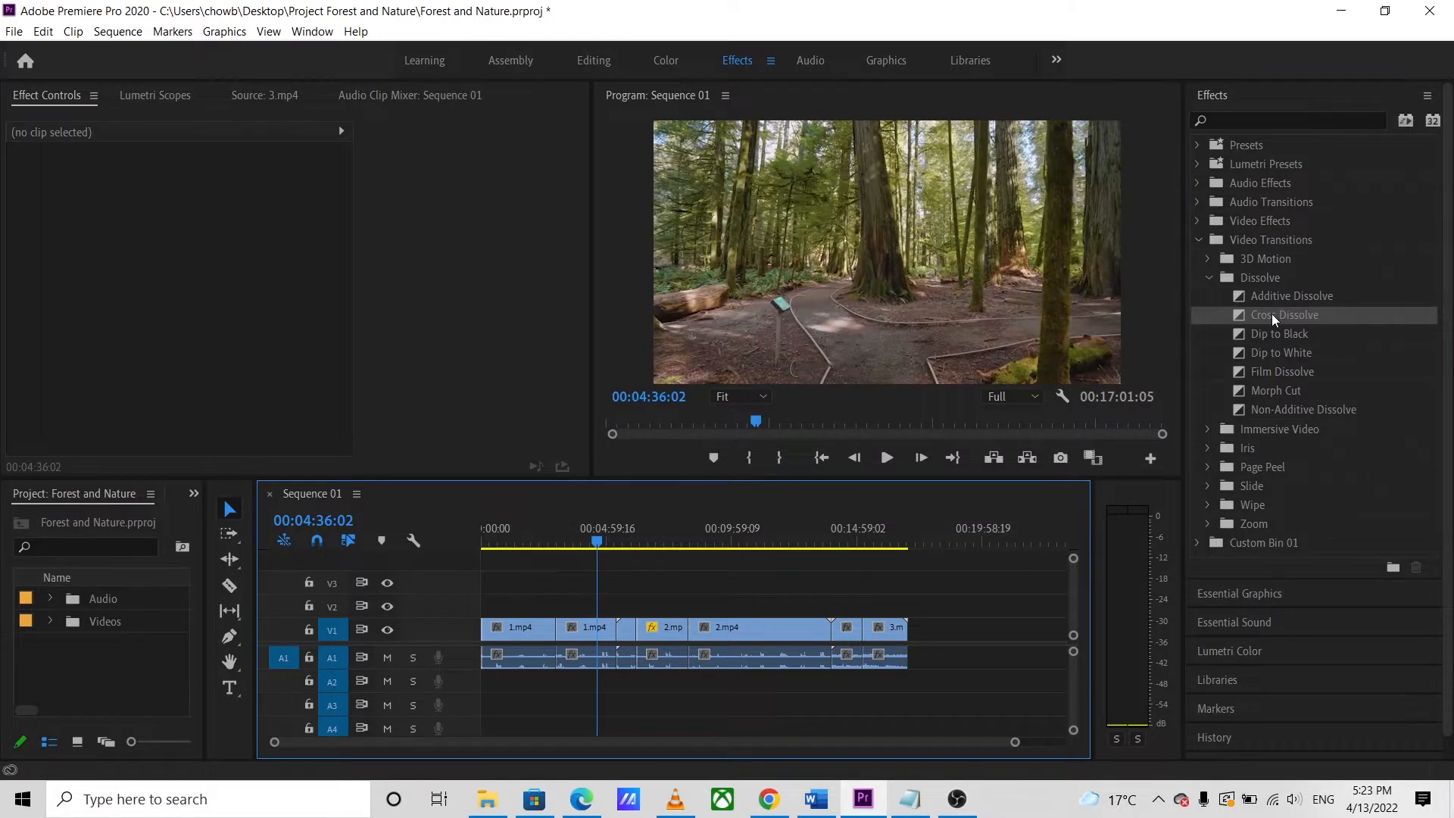
left_click_drag(1271, 313, 822, 606)
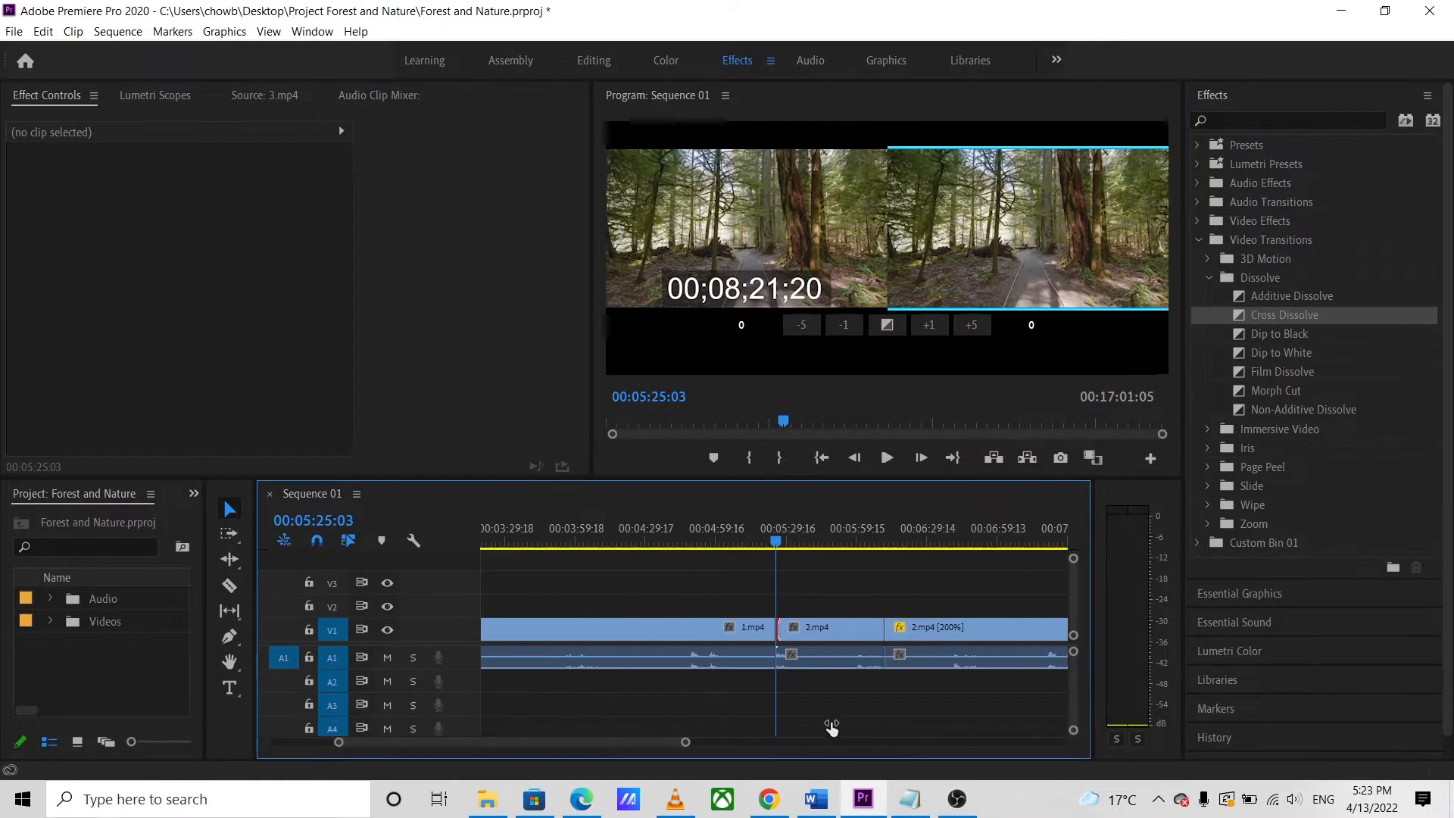
Step: Examine the Cross Dissolve between 1.mp4 and 2.mp4 up close, select it and play it back
key("equal")
key("equal")
key("equal")
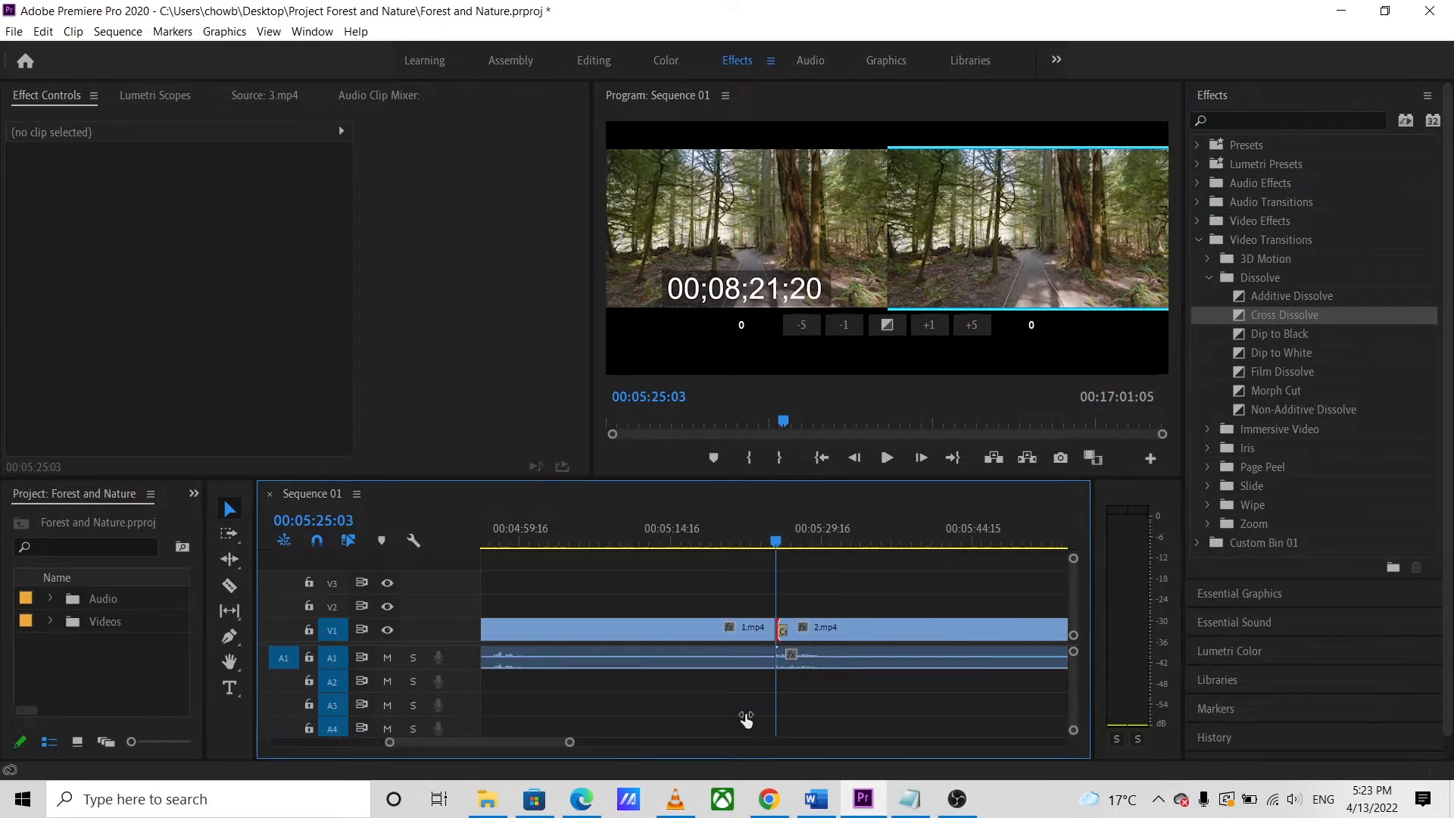
key("equal")
key("equal")
key("equal")
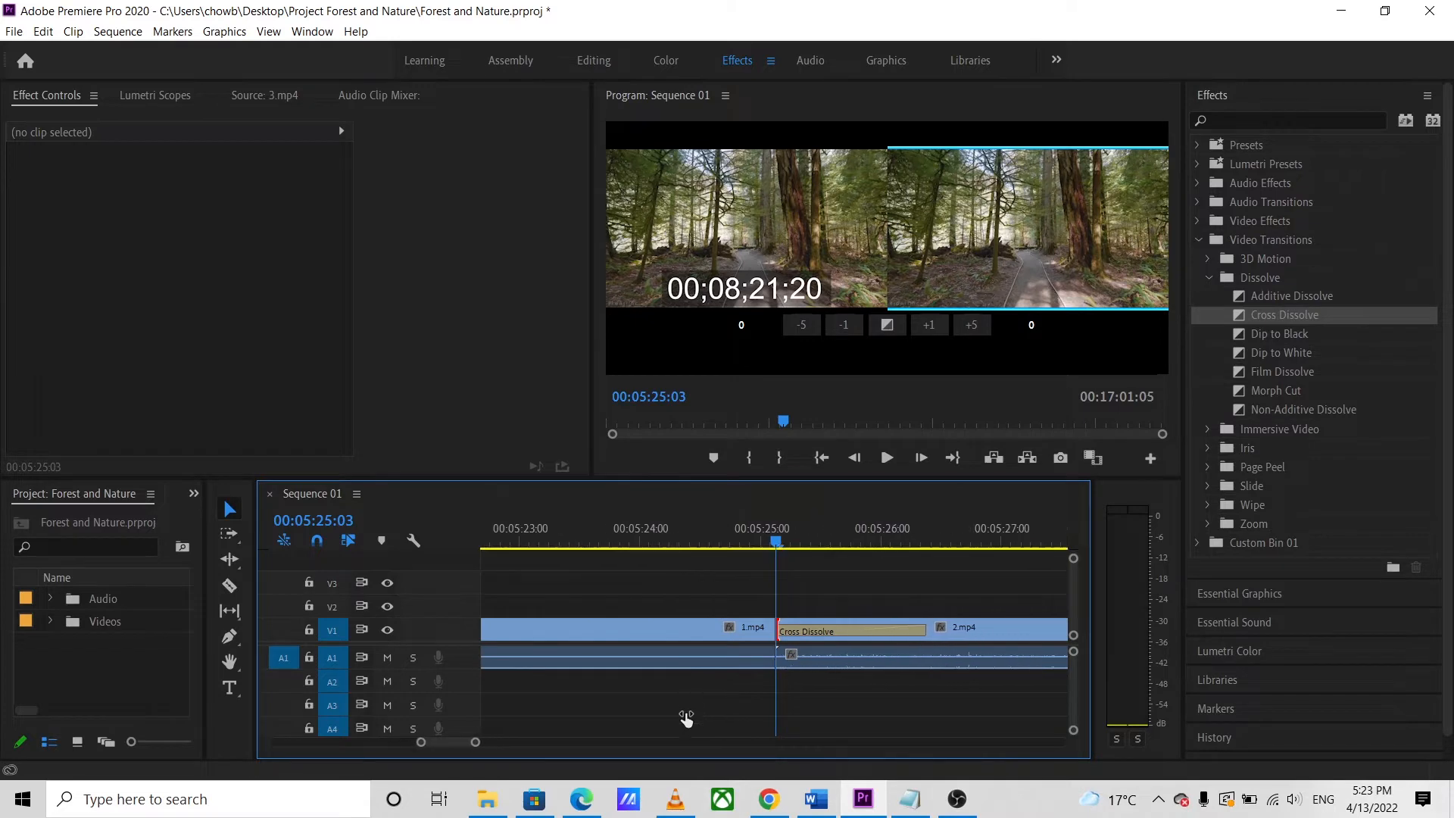
key("minus")
left_click(804, 632)
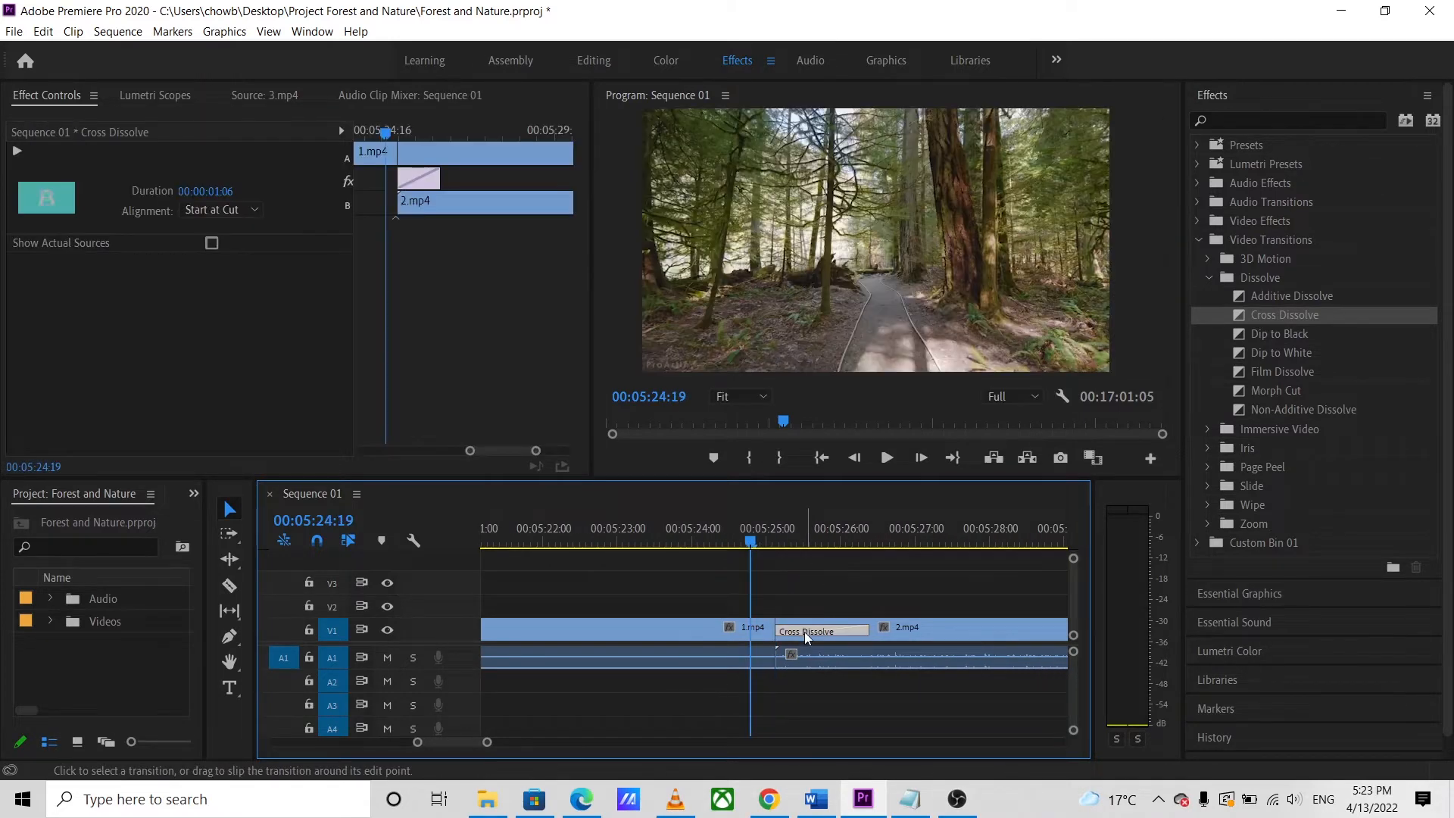
double_click(793, 635)
left_click_drag(118, 54, 127, 54)
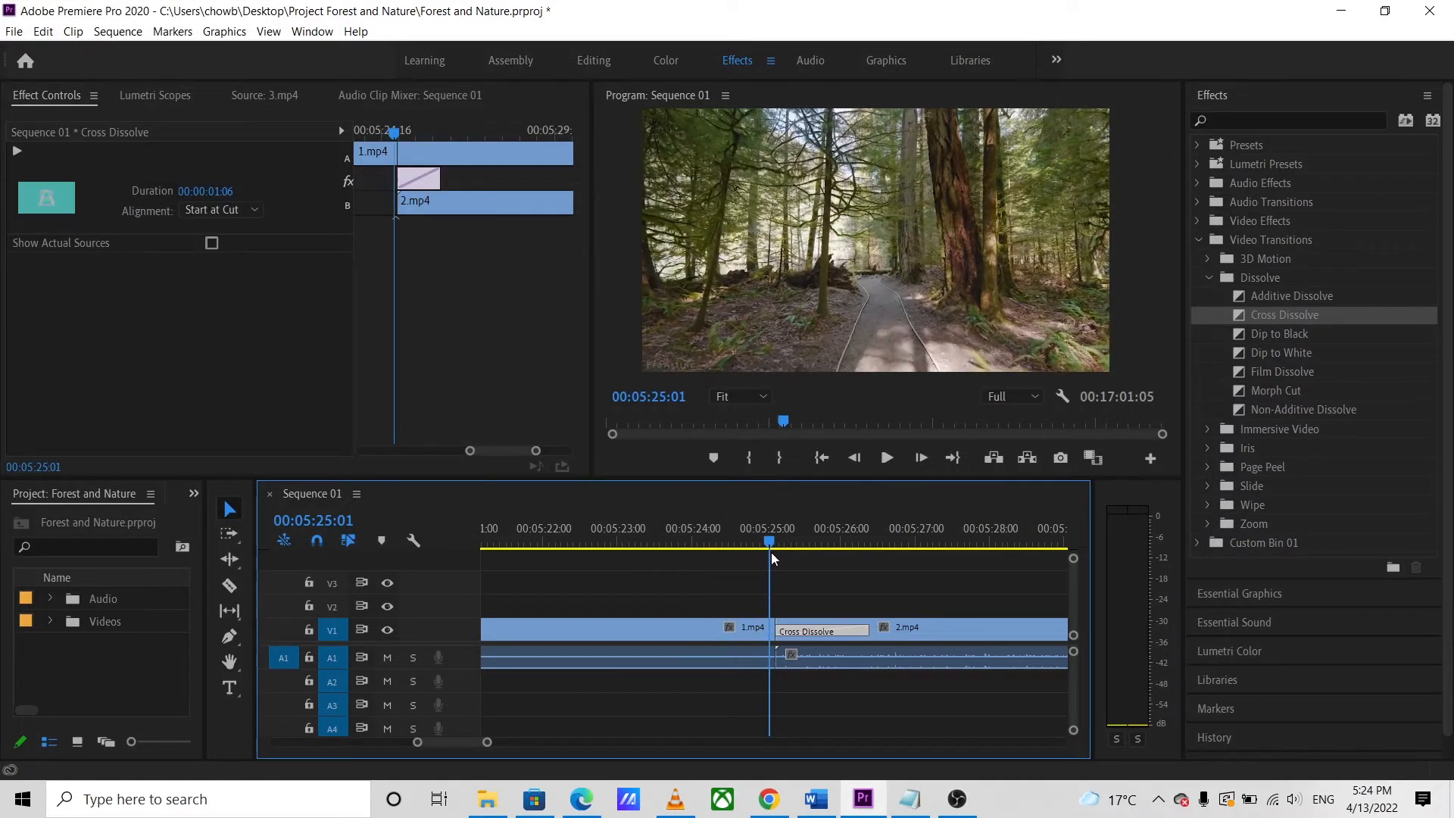
left_click(888, 458)
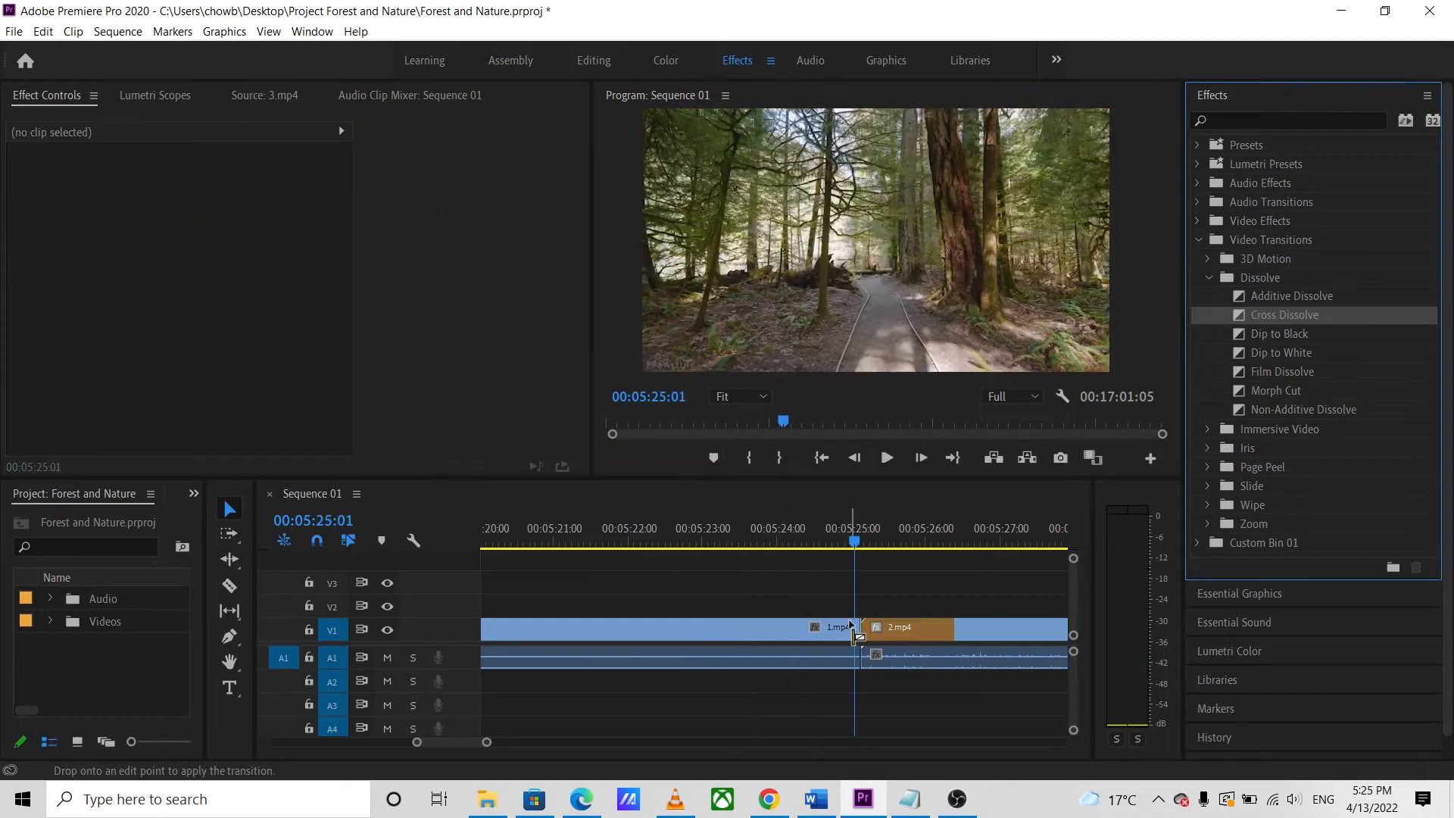
Step: Reapply the Cross Dissolve to the start of 2.mp4 after the 1.mp4 cut and scrub through it
left_click_drag(861, 636, 856, 636)
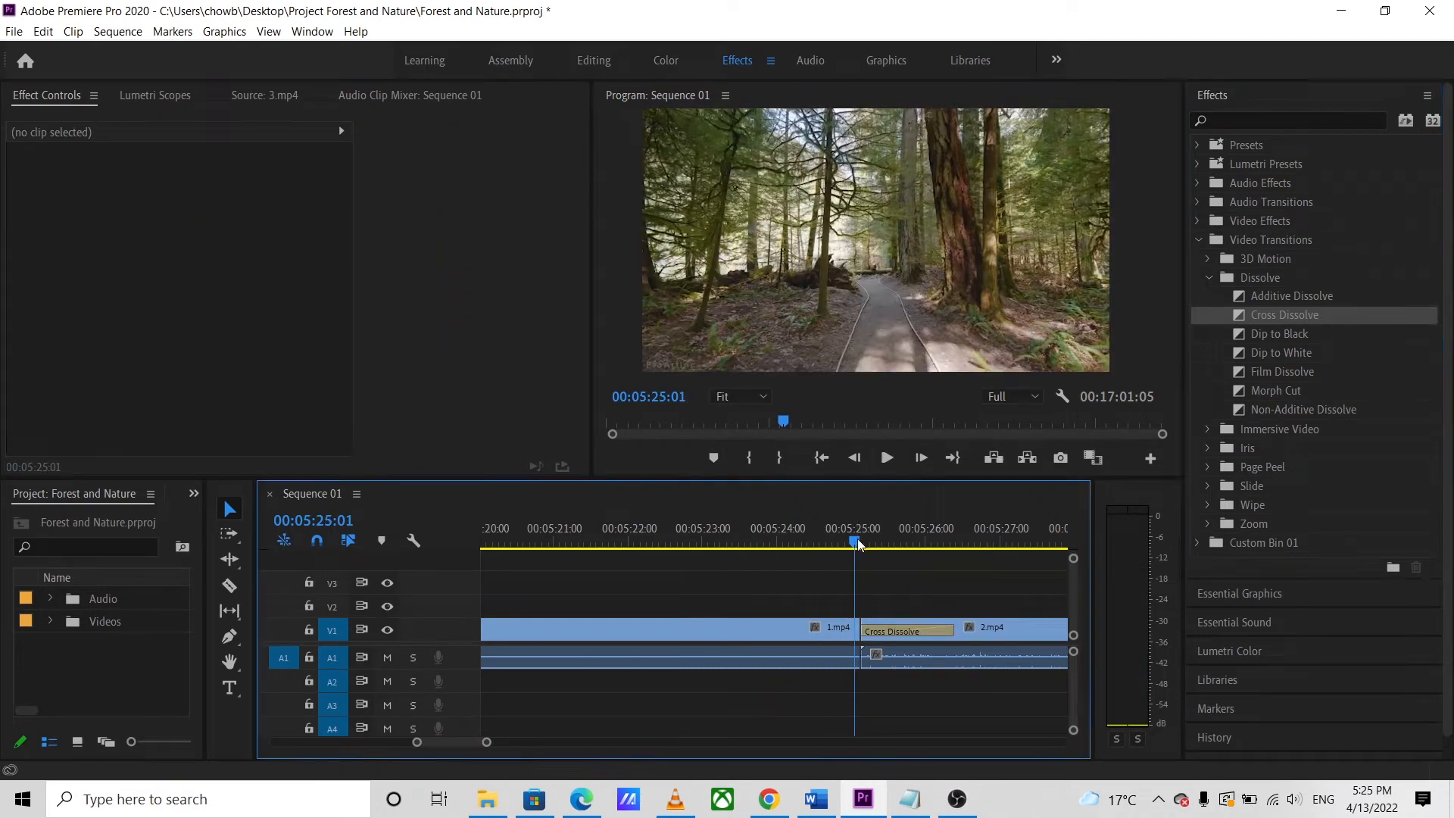
left_click_drag(859, 542, 966, 541)
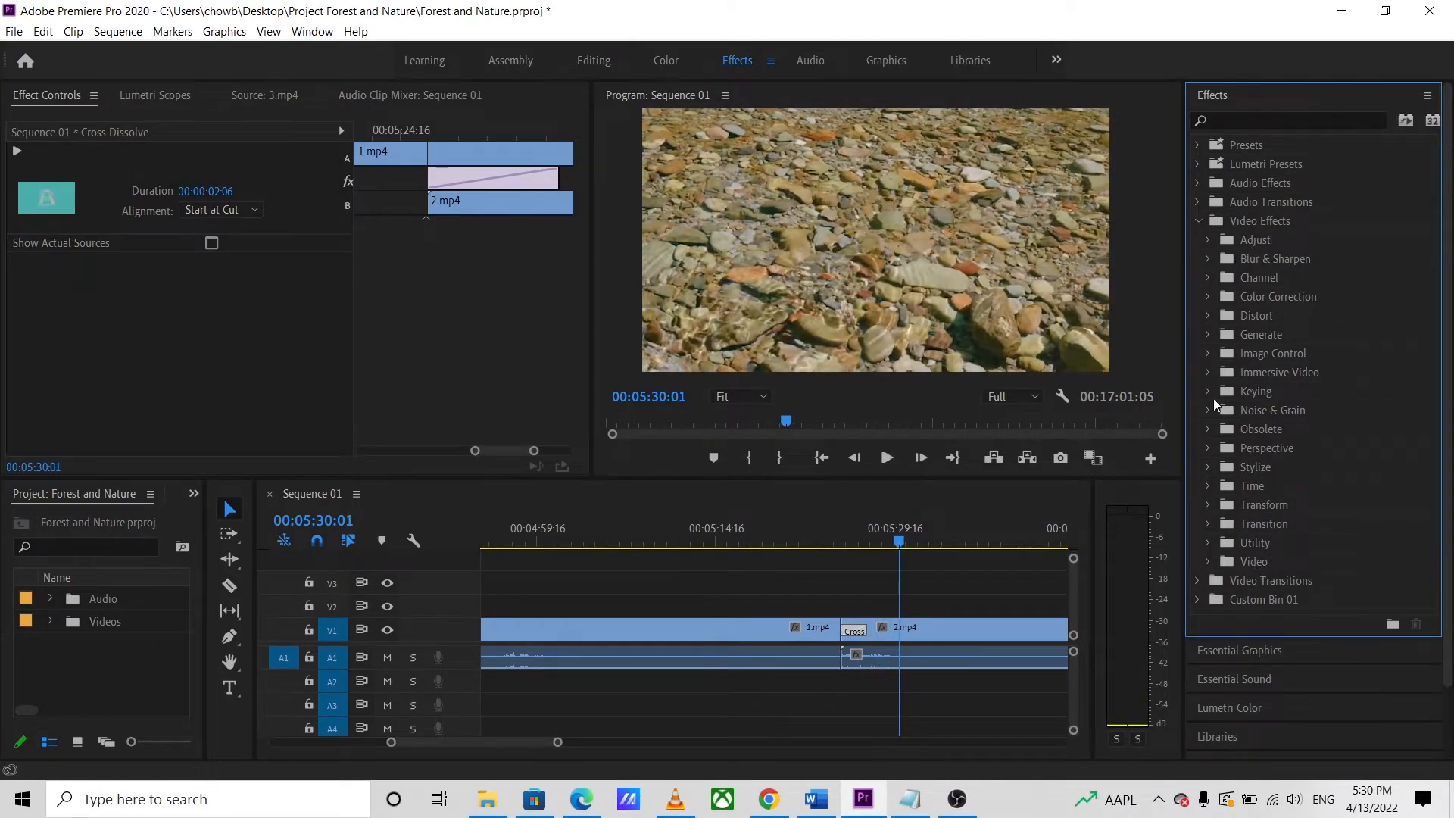
Step: Apply the Gaussian Blur video effect to the 2.mp4 segment running at 200% speed and bring up its settings
left_click(1208, 258)
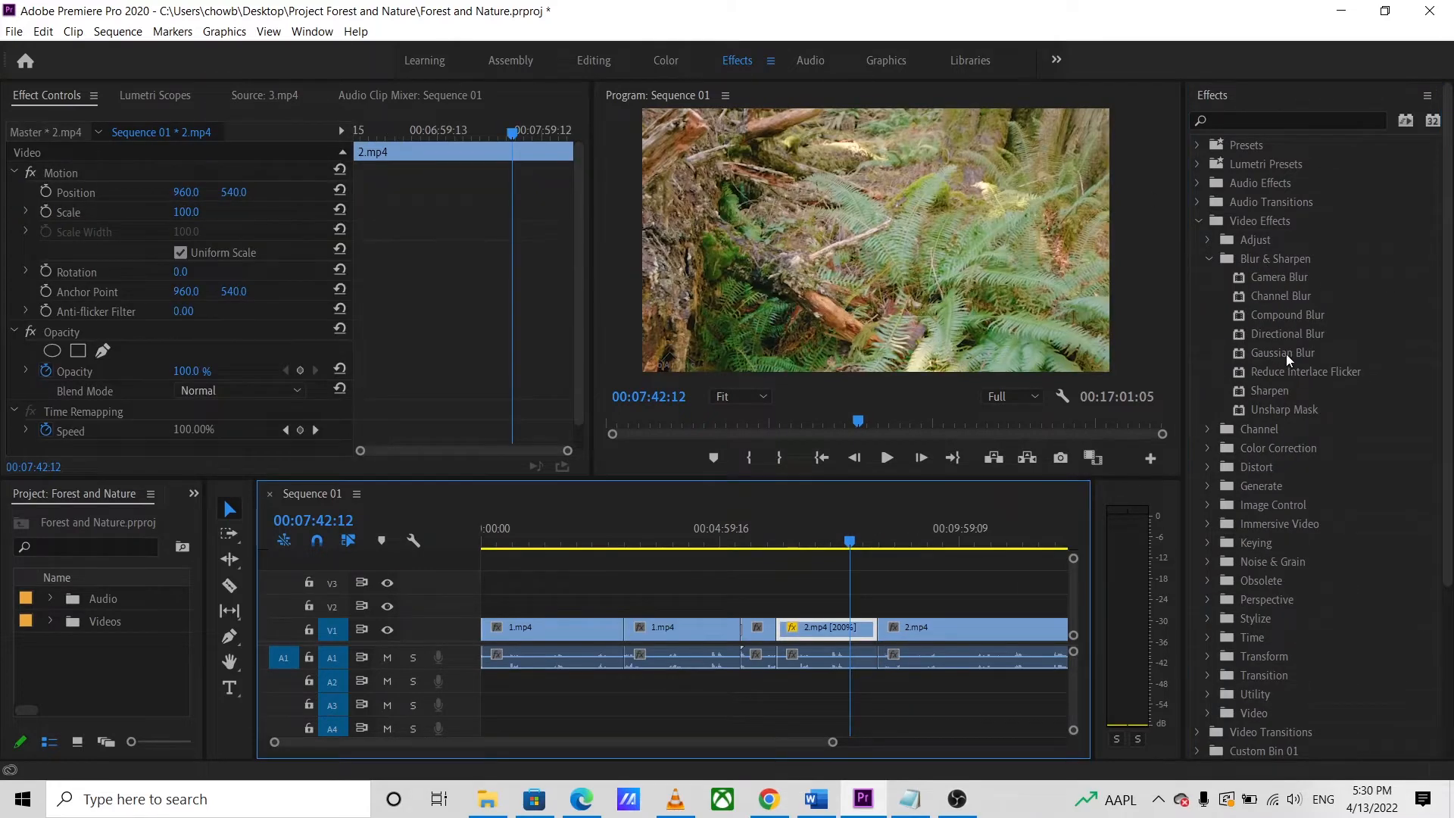
left_click_drag(1288, 352, 856, 630)
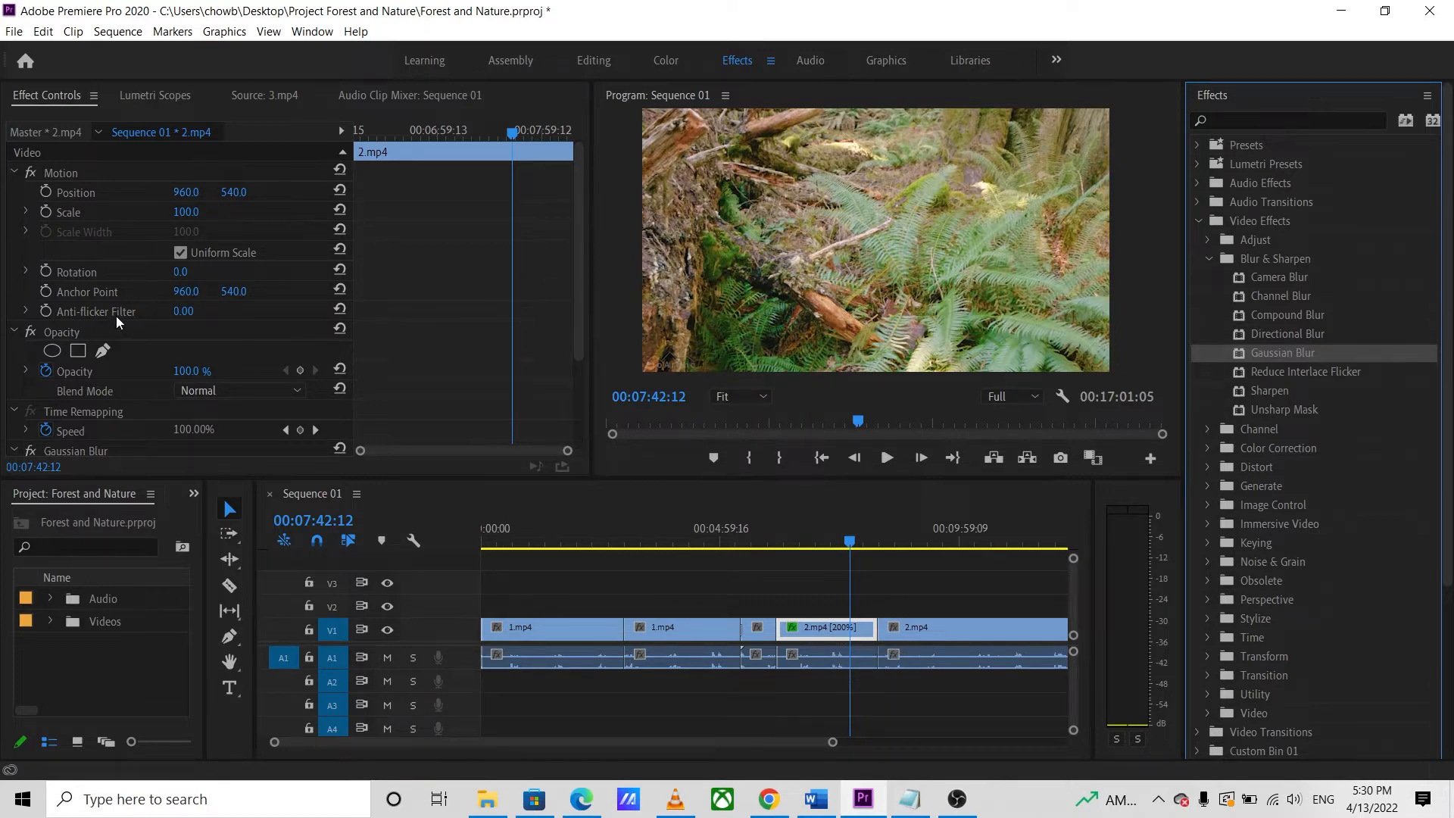
scroll(119, 399, "down", 4)
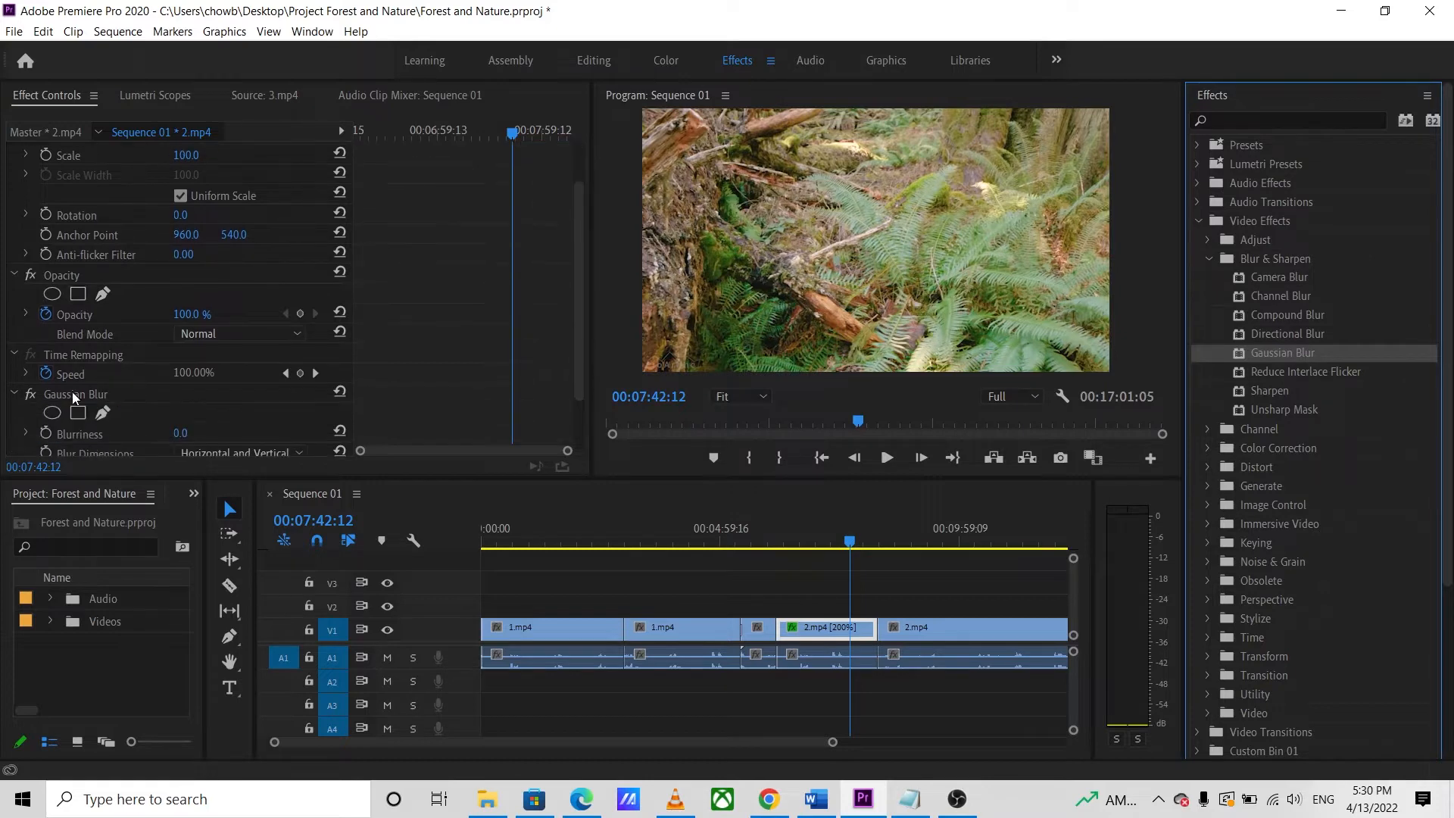
scroll(125, 410, "down", 2)
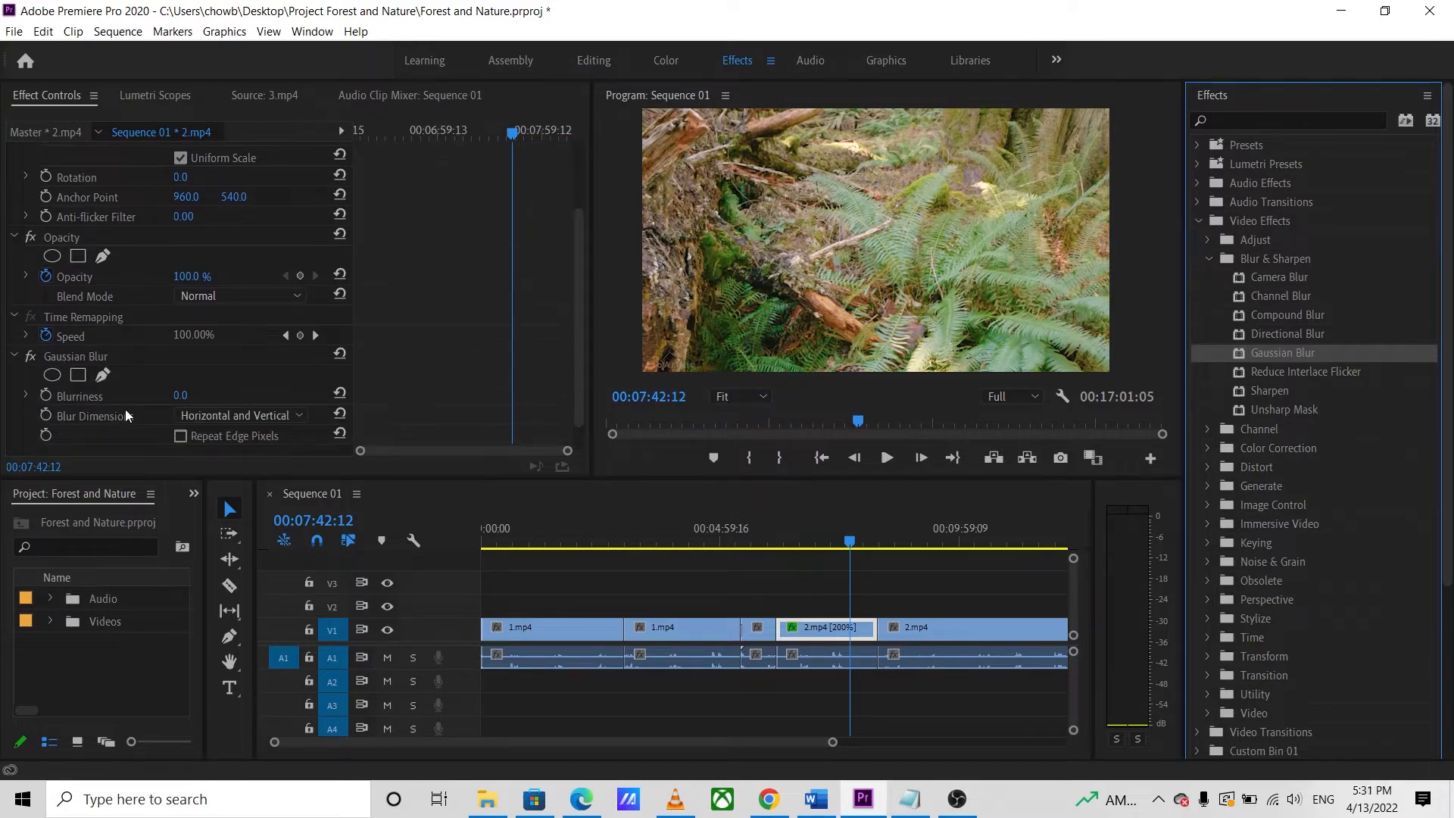
Step: Try a Gaussian Blur blurriness of 30 on the 200% 2.mp4 segment and set it back to 0
left_click(198, 376)
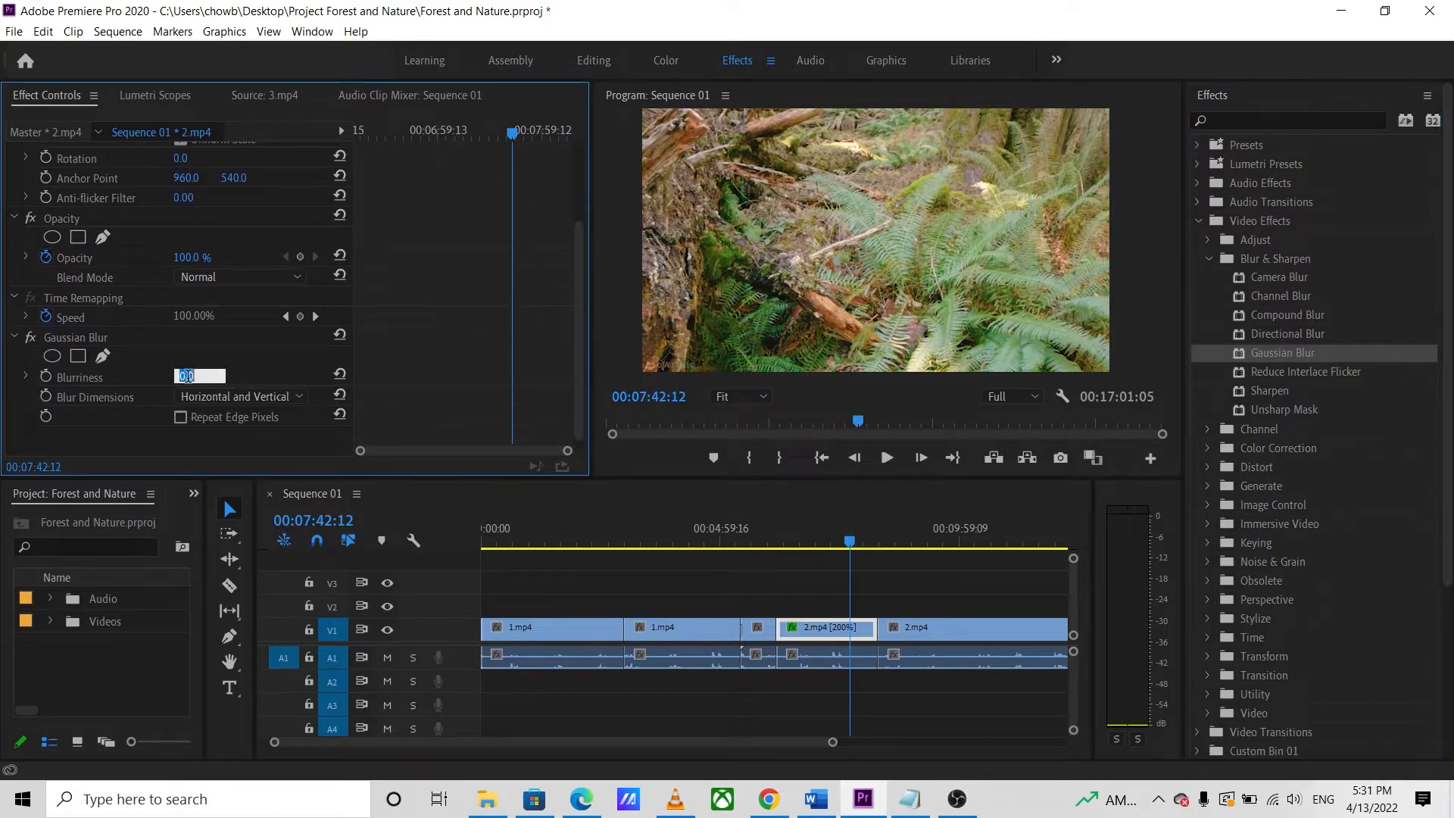
type("30")
key("Return")
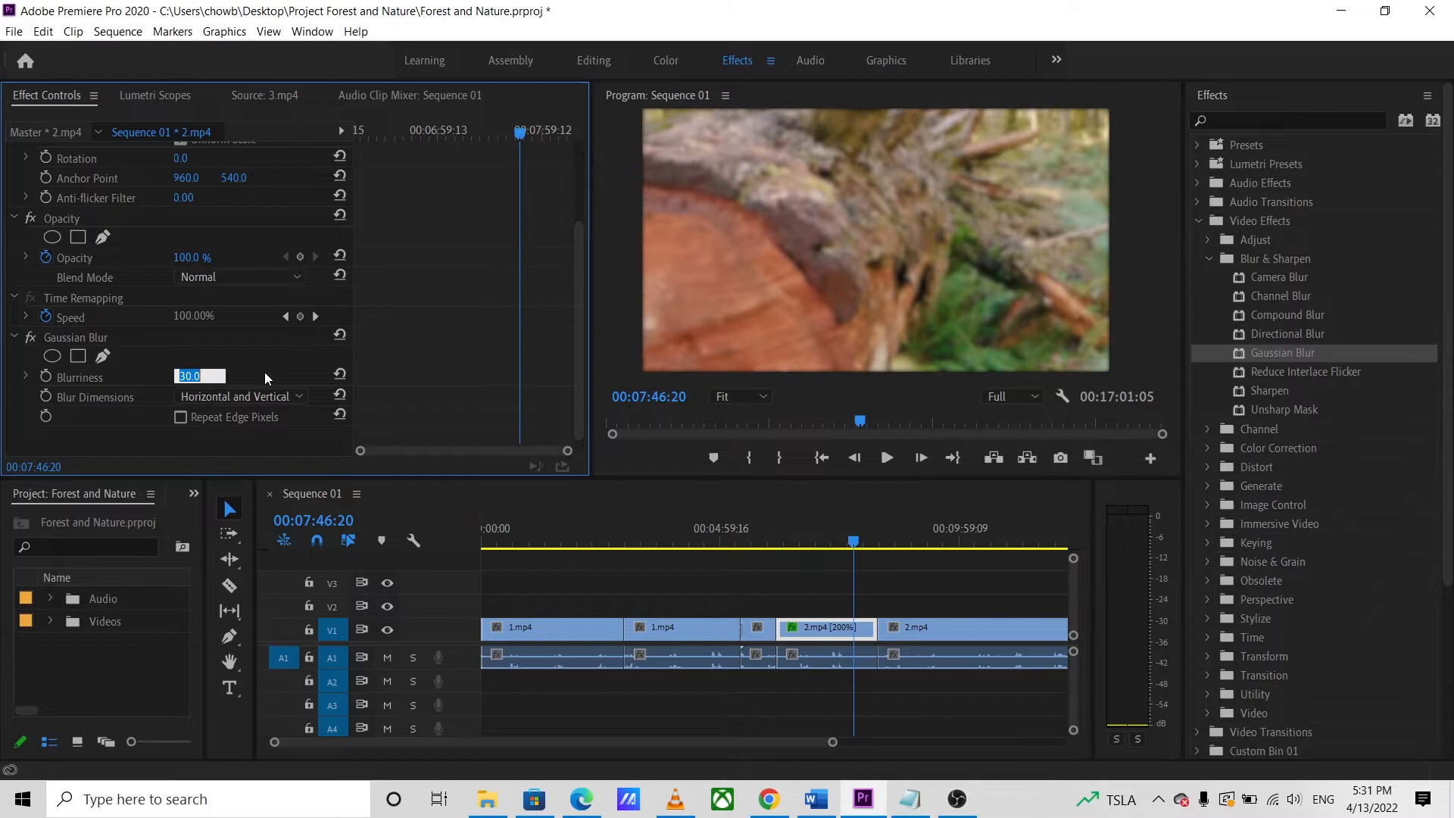
type("0")
key("Return")
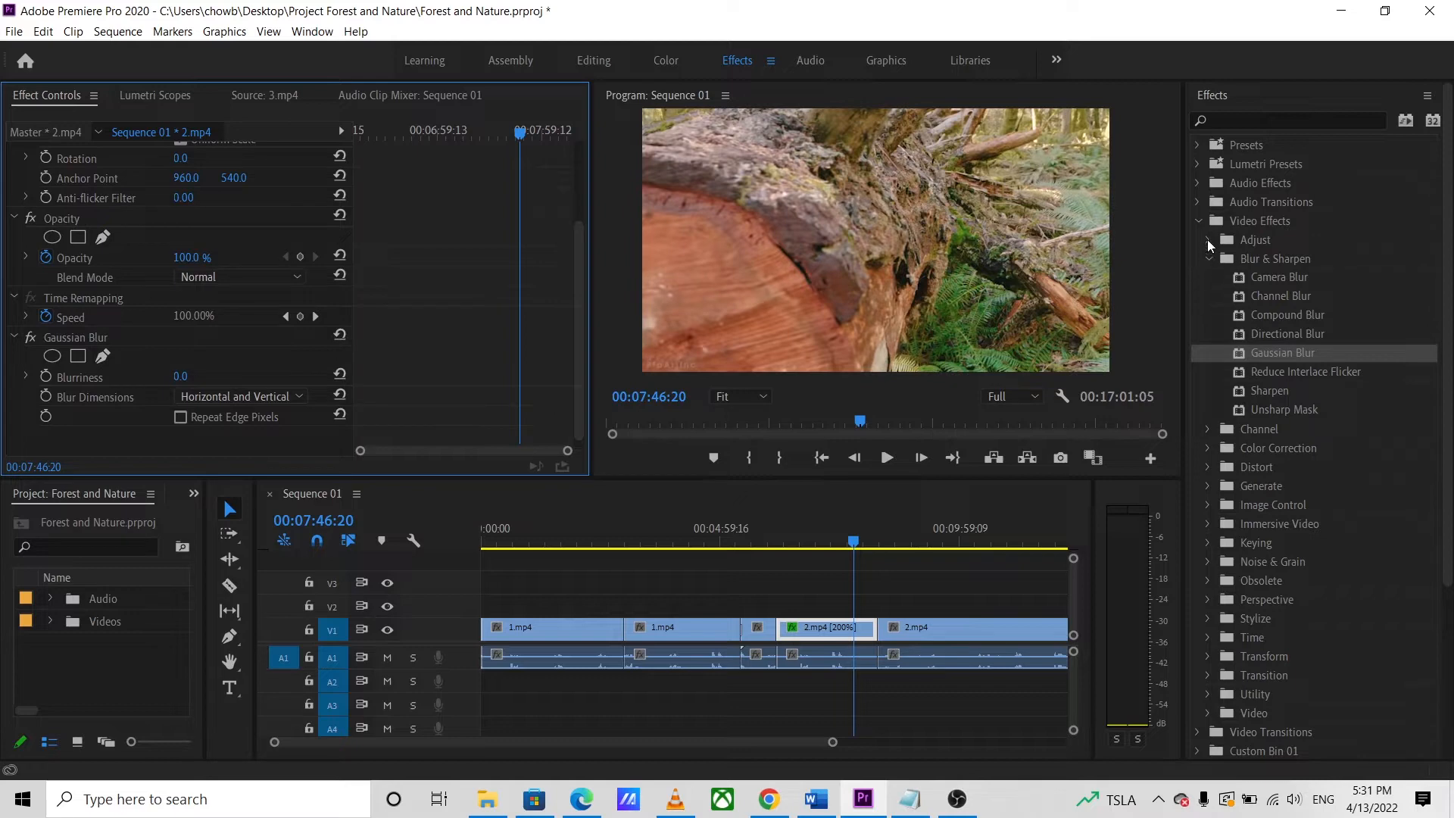
left_click(1198, 219)
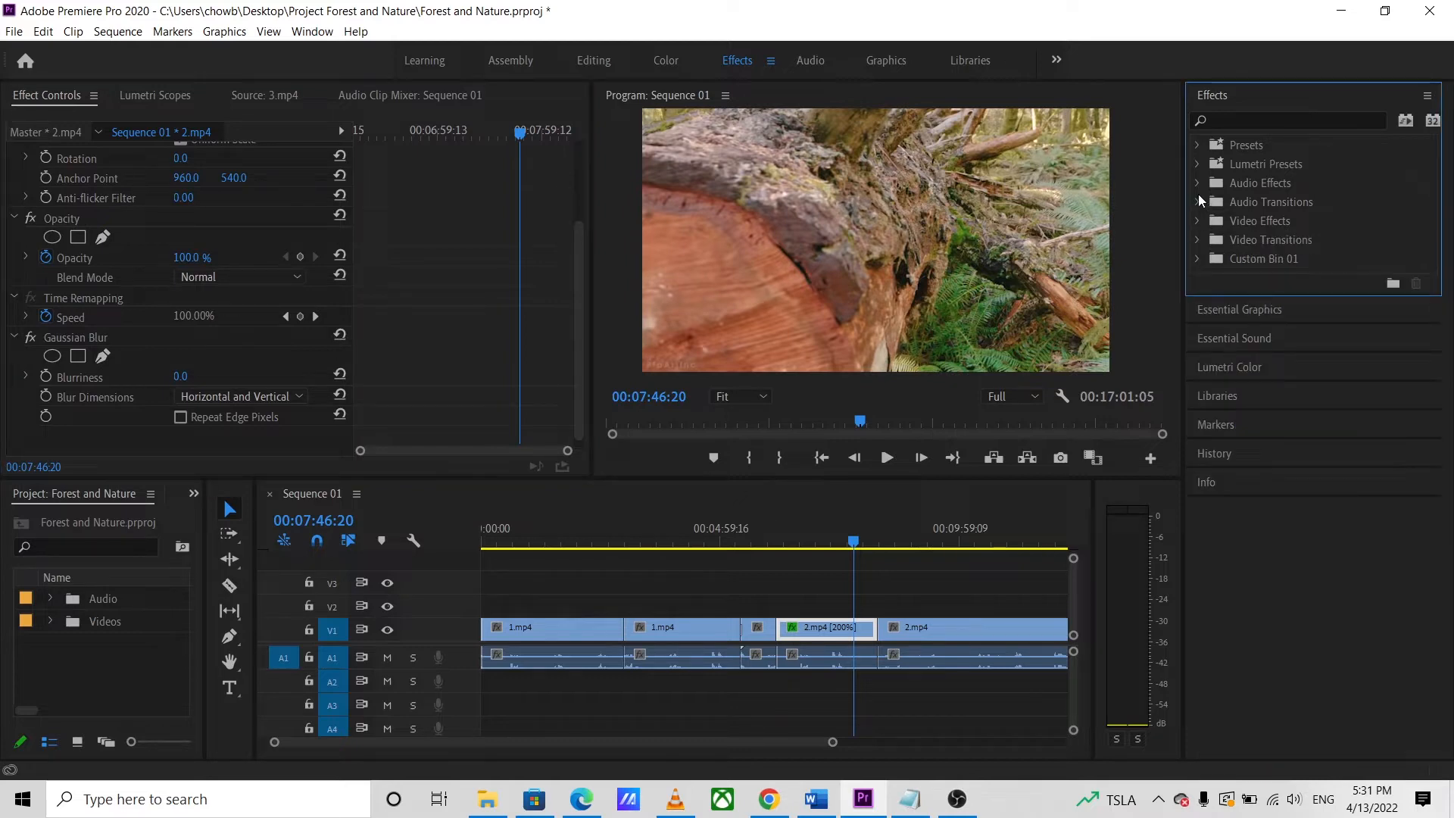
left_click(1198, 202)
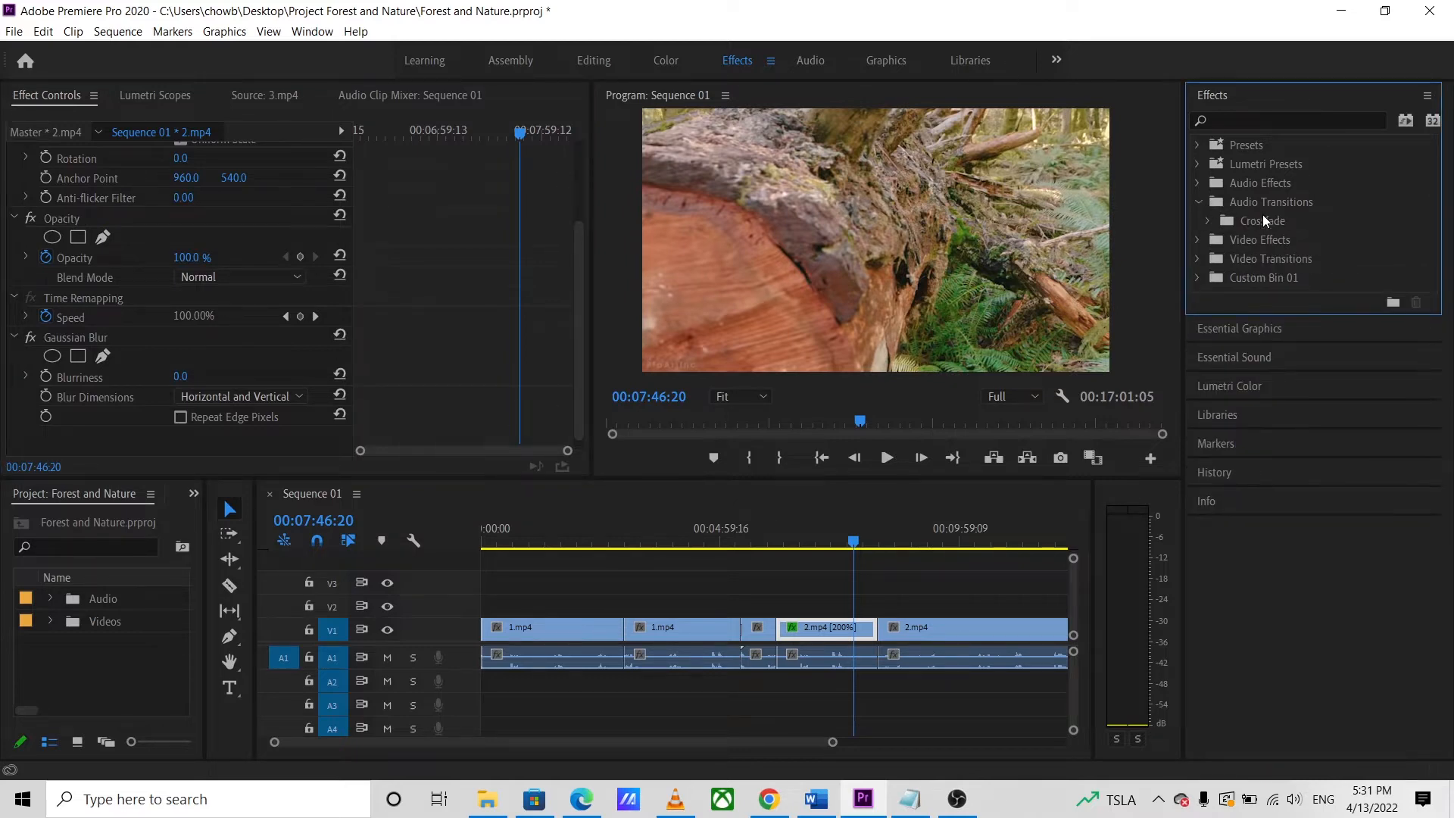
left_click(1209, 220)
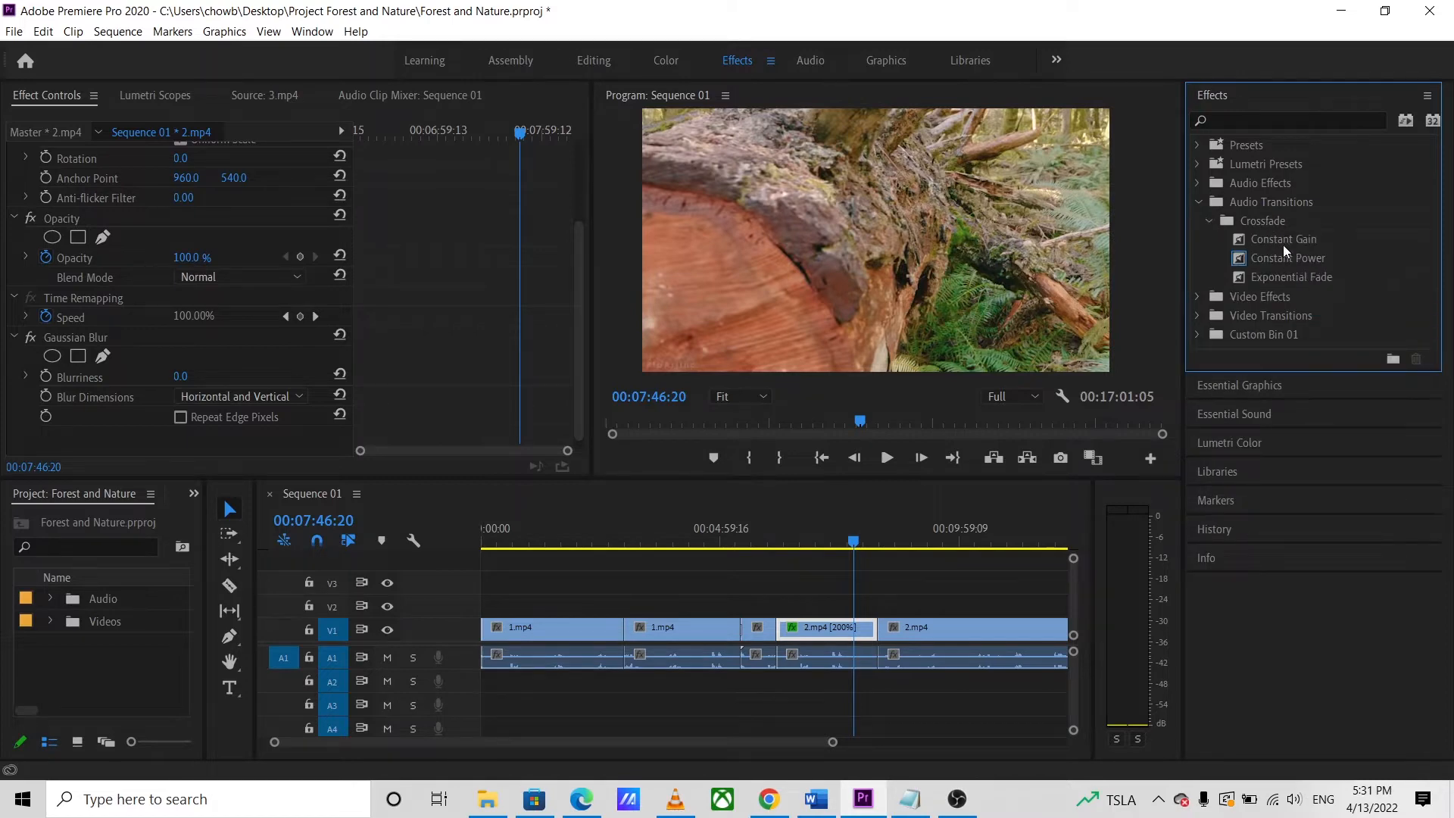
left_click(1197, 203)
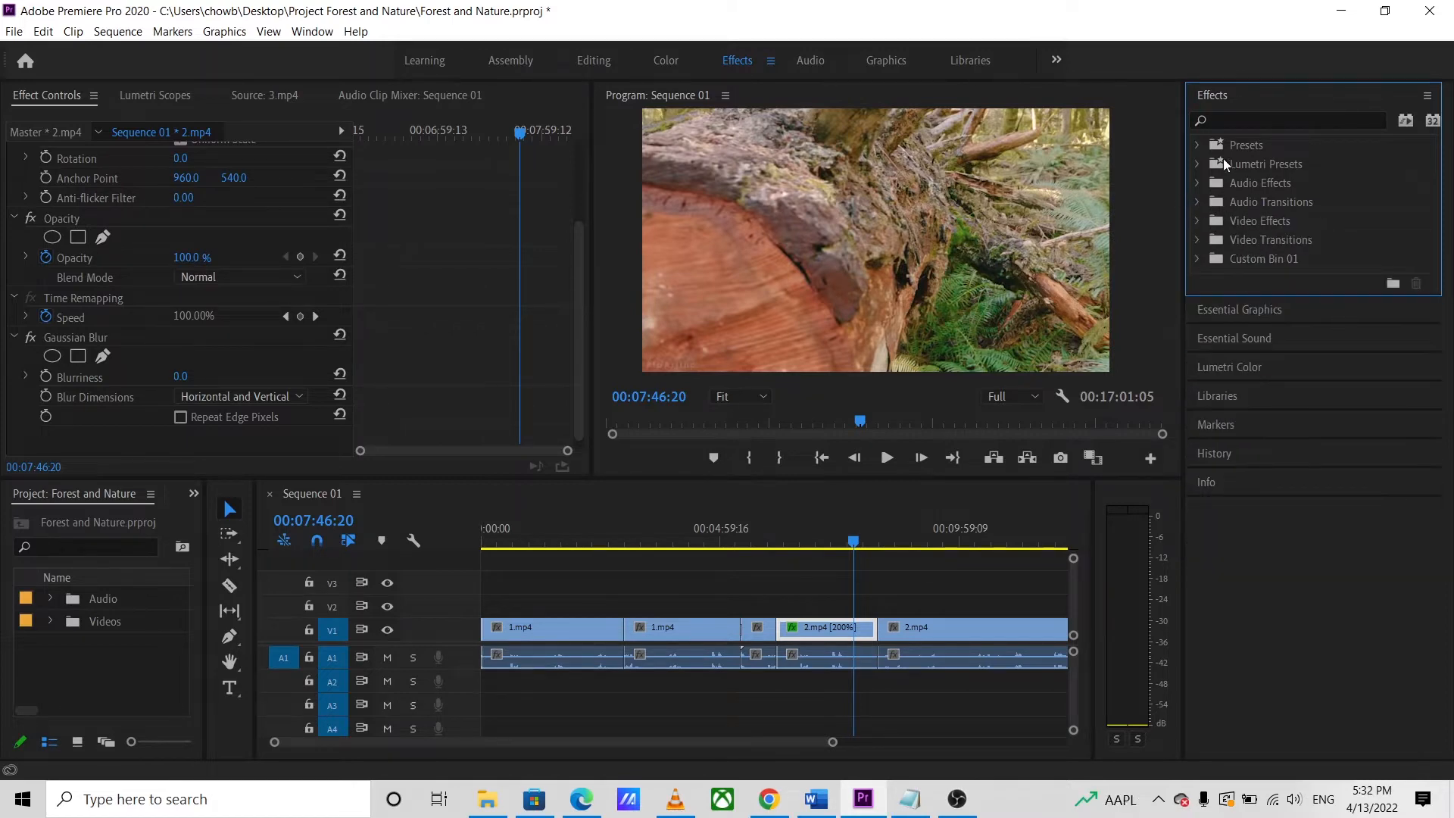
left_click(1205, 102)
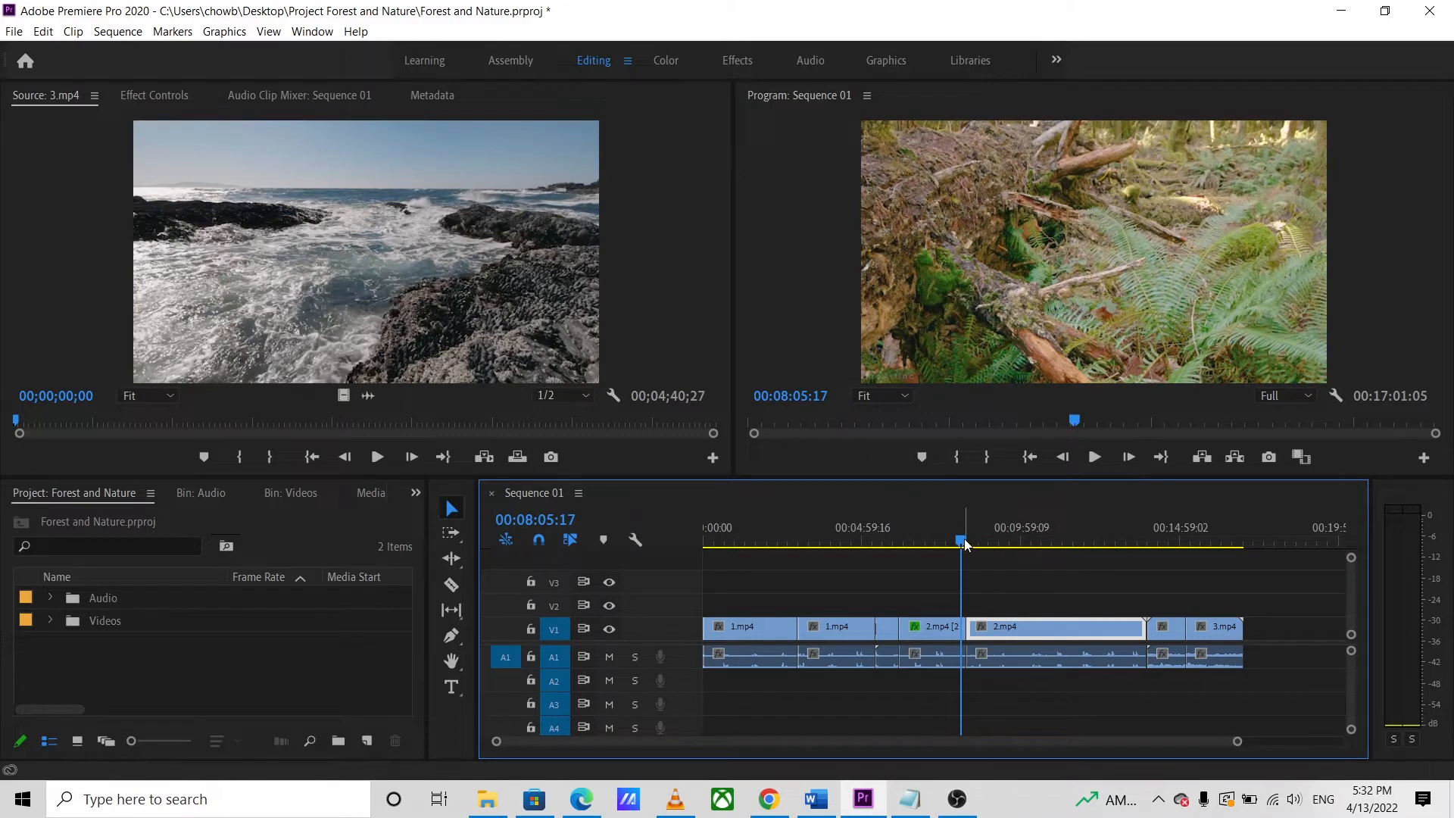
Step: Add a text title reading FOREST over the second 1.mp4 segment at 00:03:50:15
left_click_drag(965, 539, 707, 539)
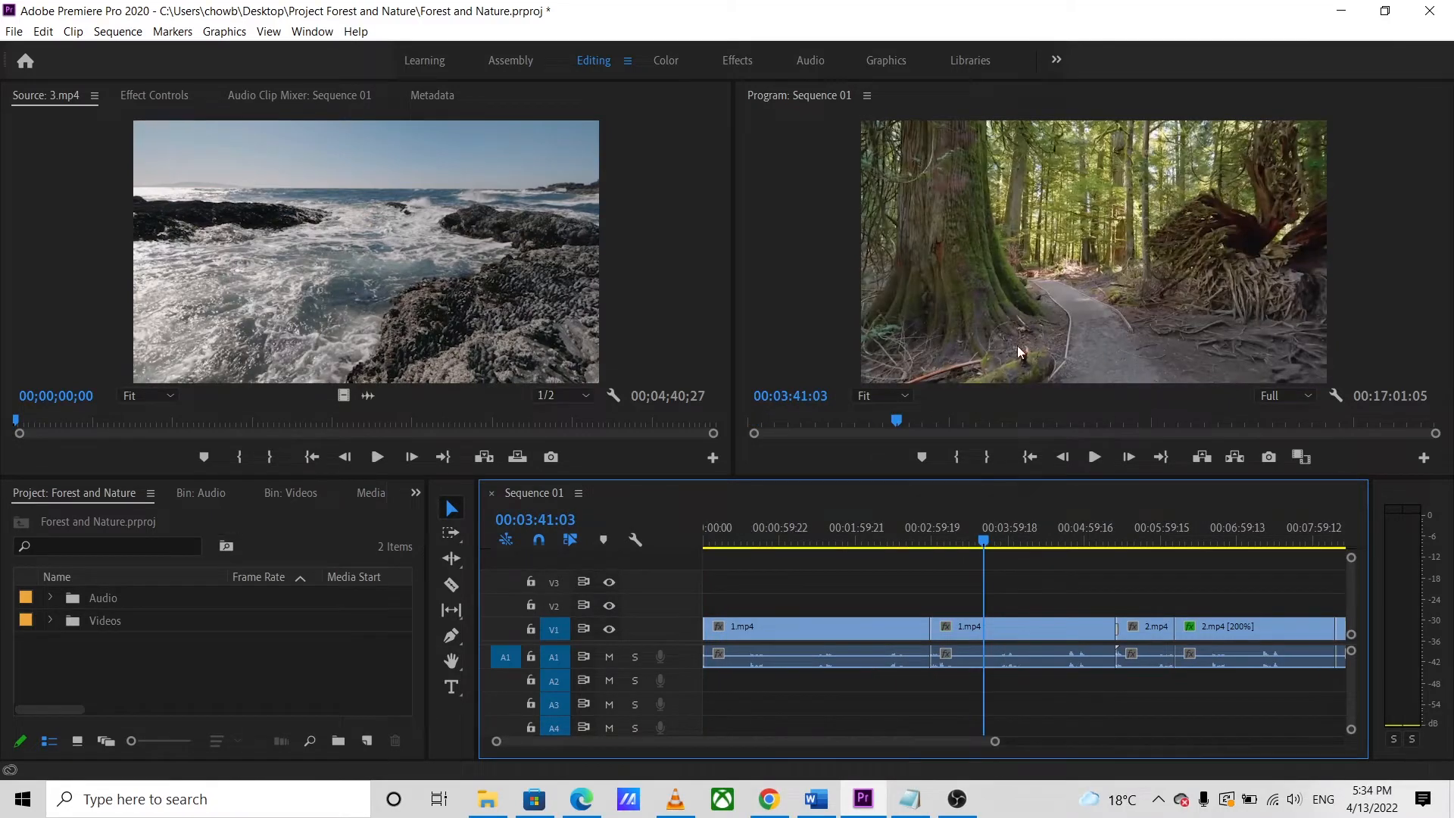
left_click(452, 687)
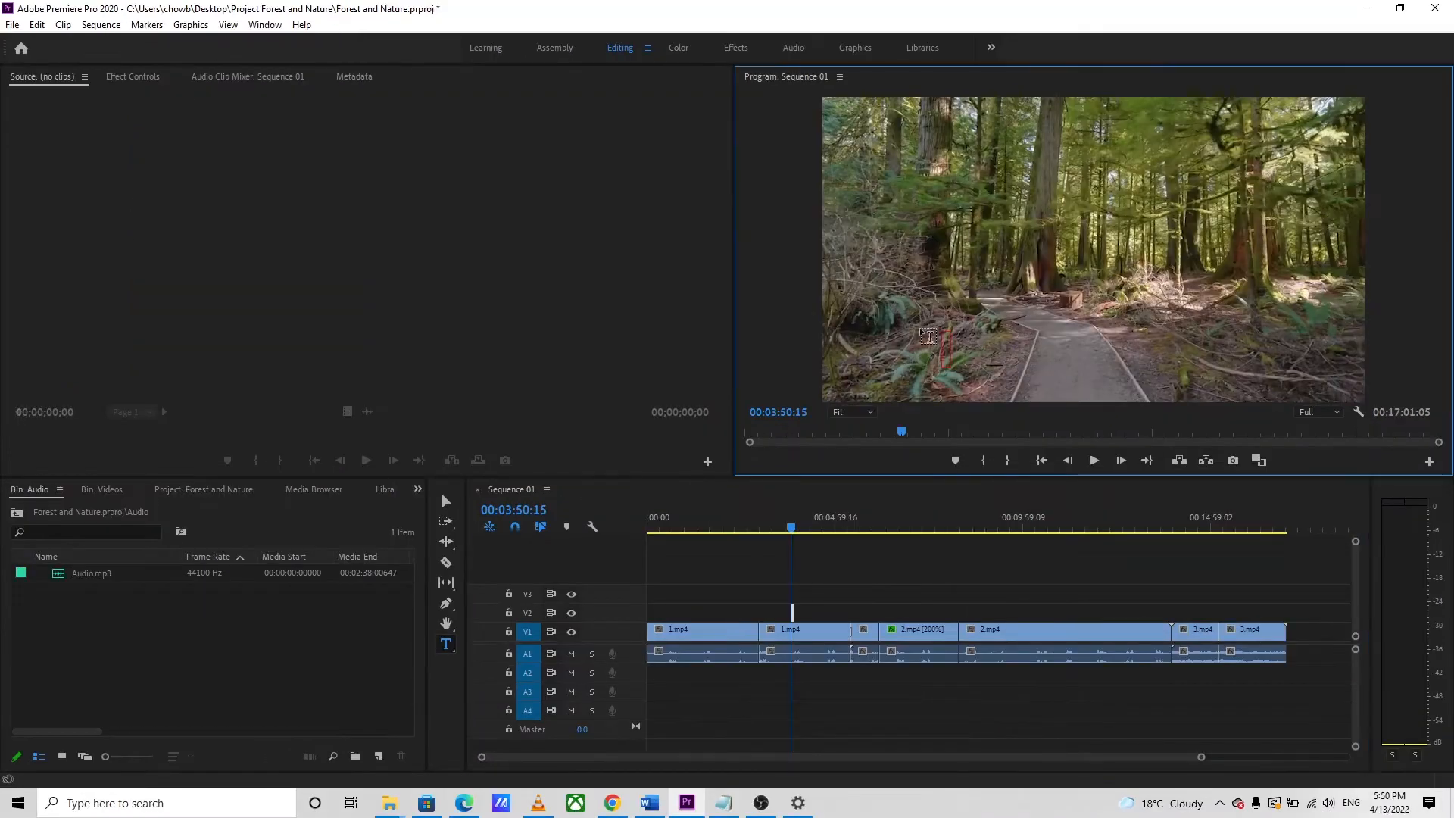
type("FOREST")
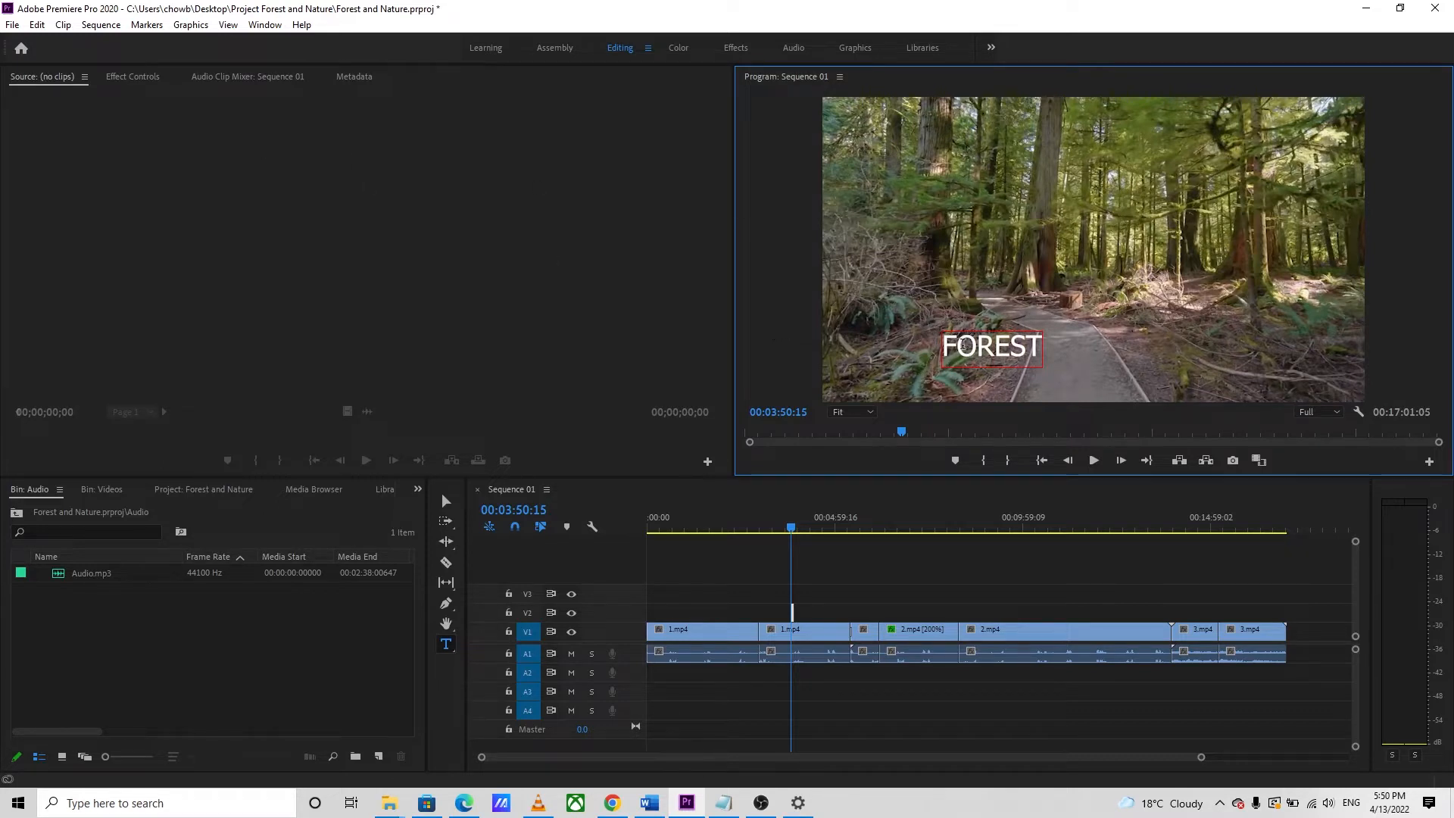
Step: Set the font of the FOREST title to Franklin Gothic Heavy
left_click(126, 80)
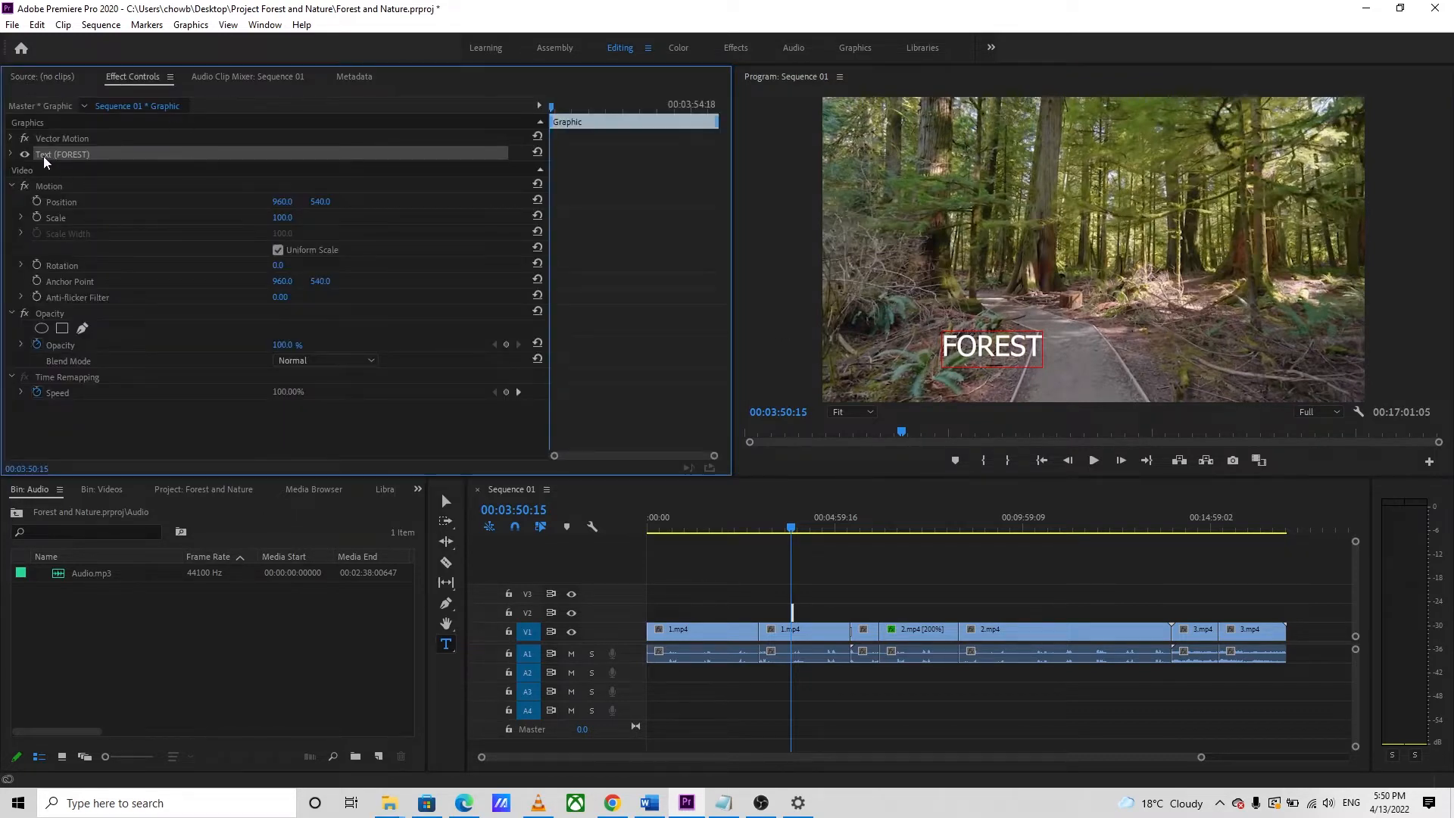
left_click(11, 155)
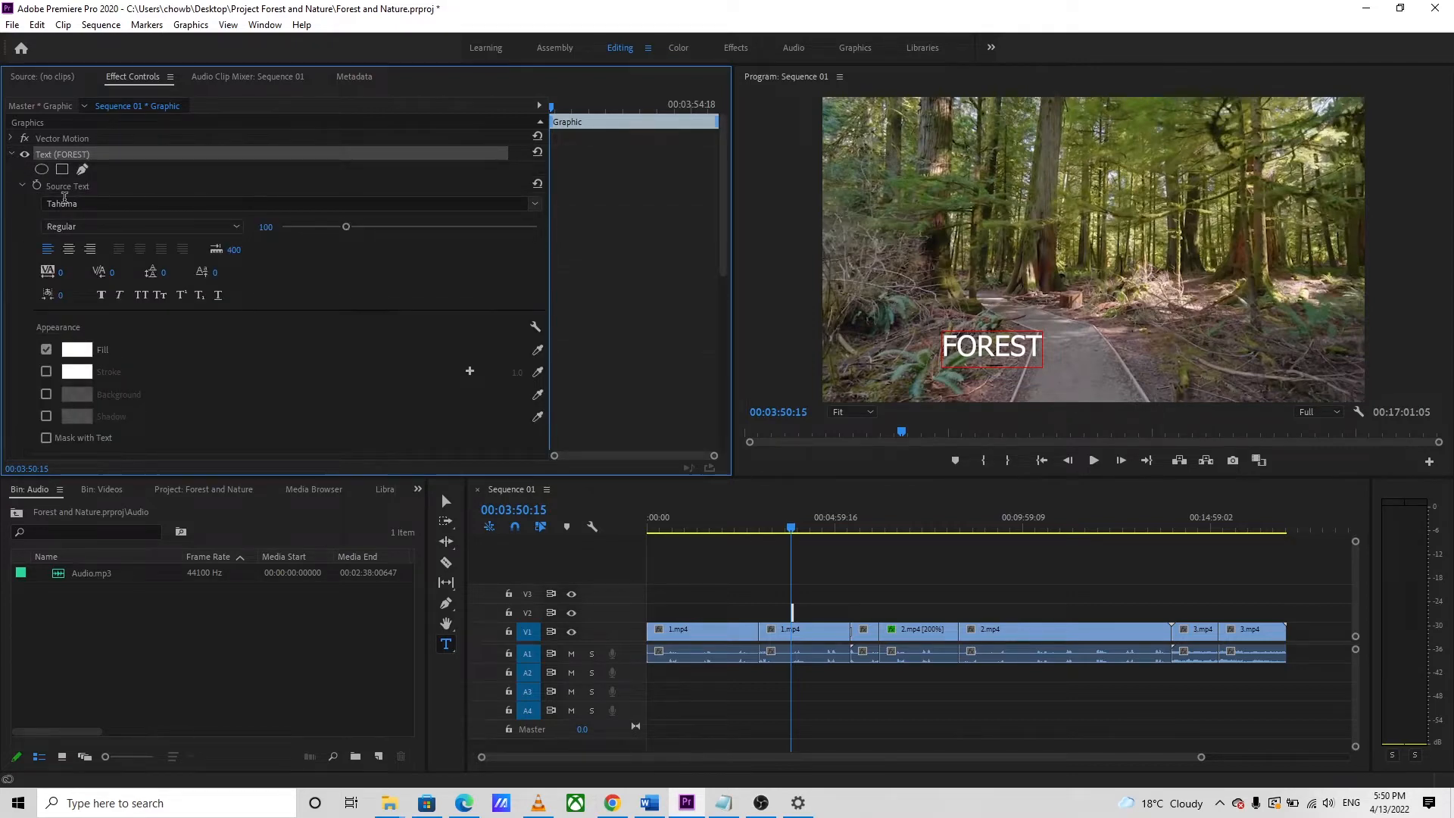
left_click(89, 204)
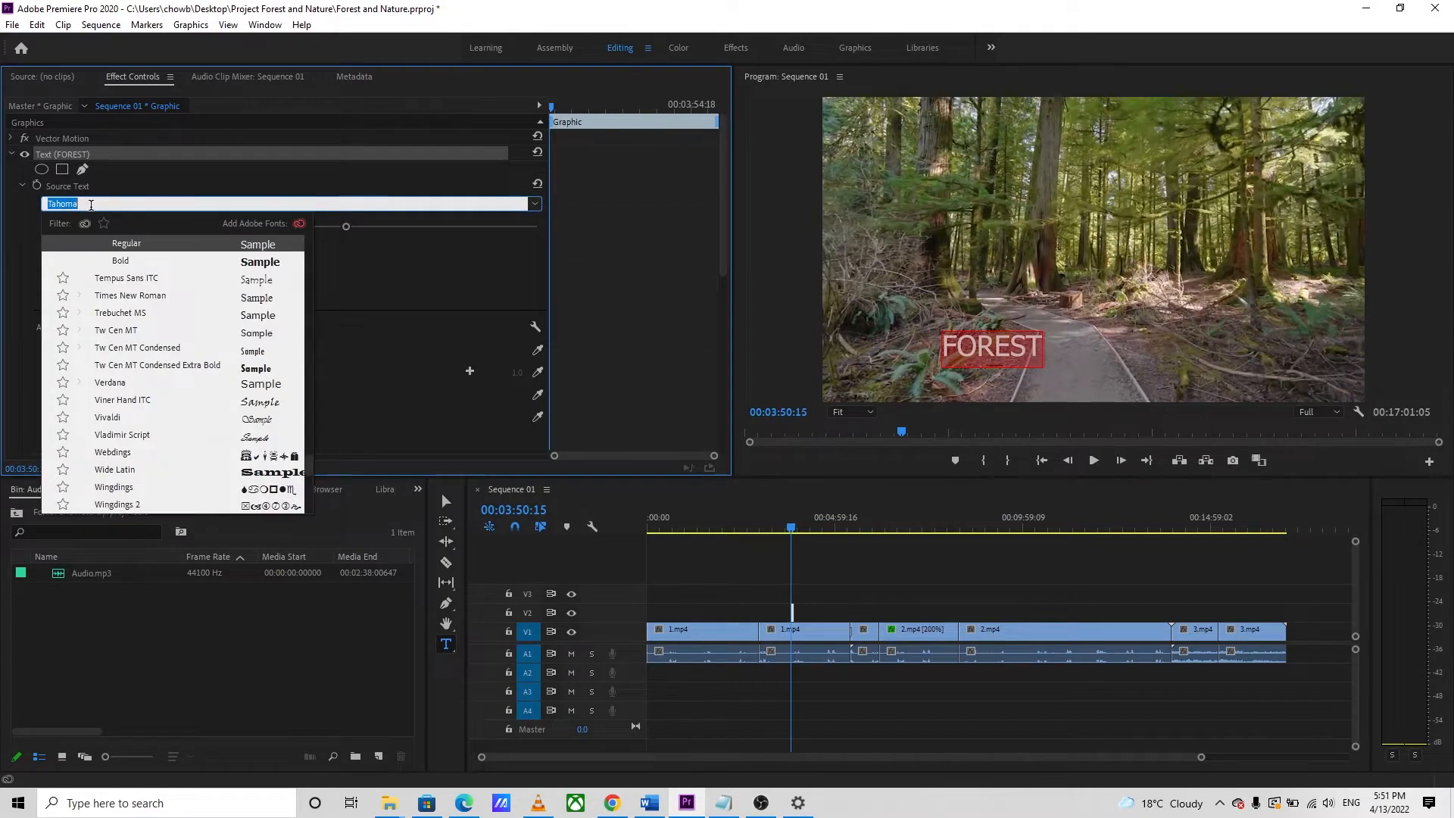
type("FRA")
left_click(244, 333)
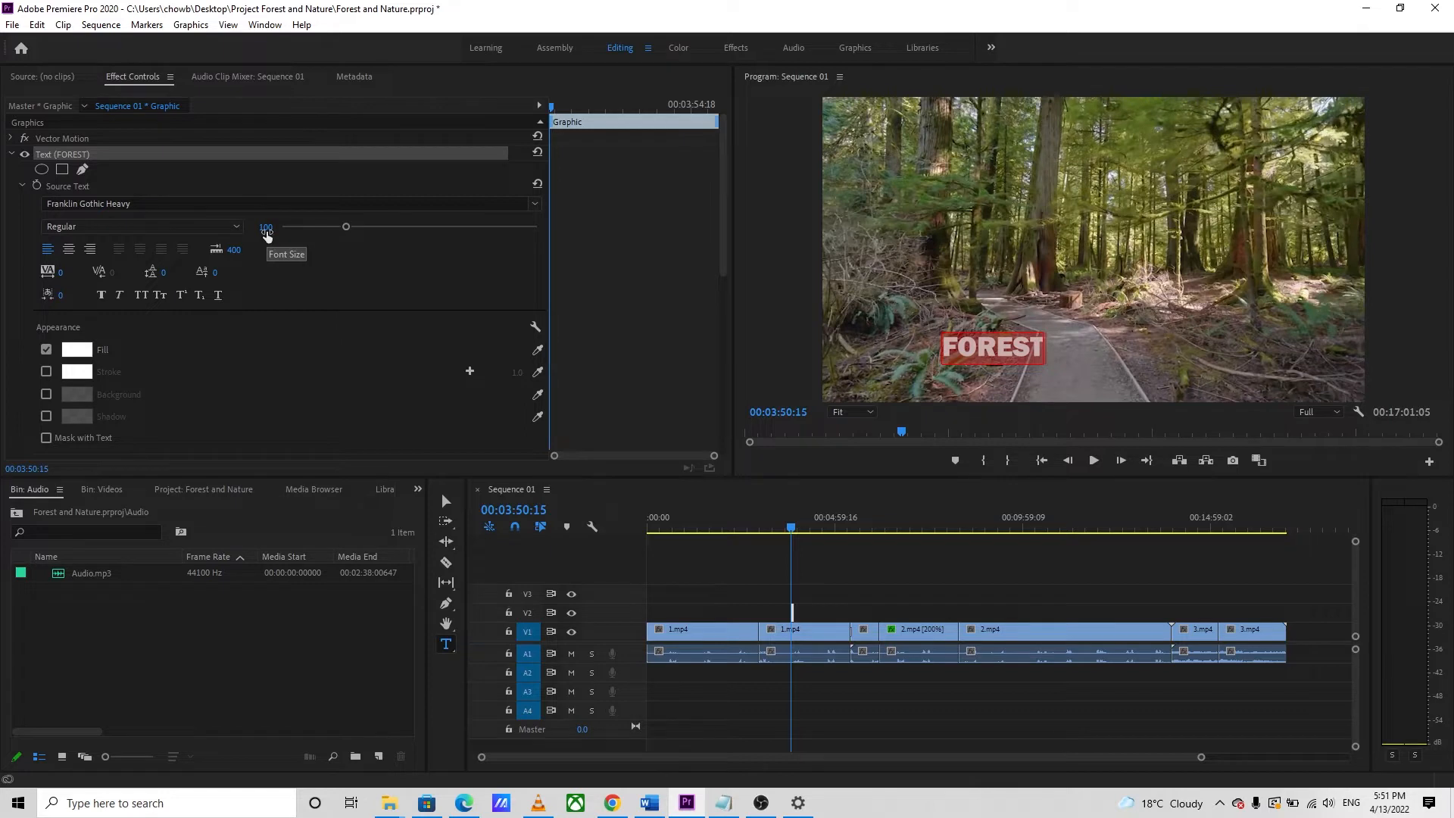
Step: Enlarge the FOREST title to a font size of 176 and set its tracking to 60
left_click_drag(347, 229, 393, 244)
left_click(60, 272)
type("6")
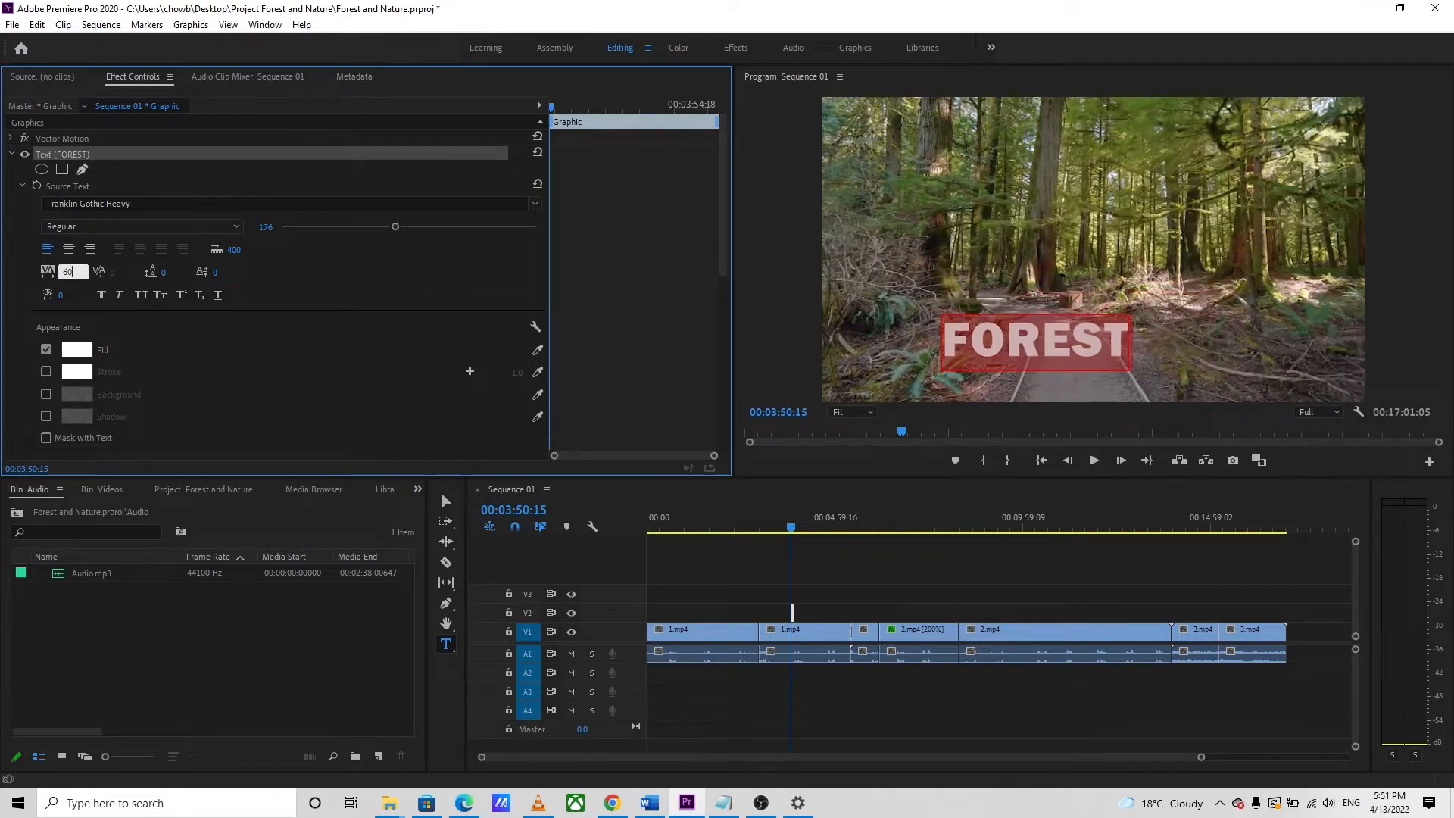
type("0")
key("Return")
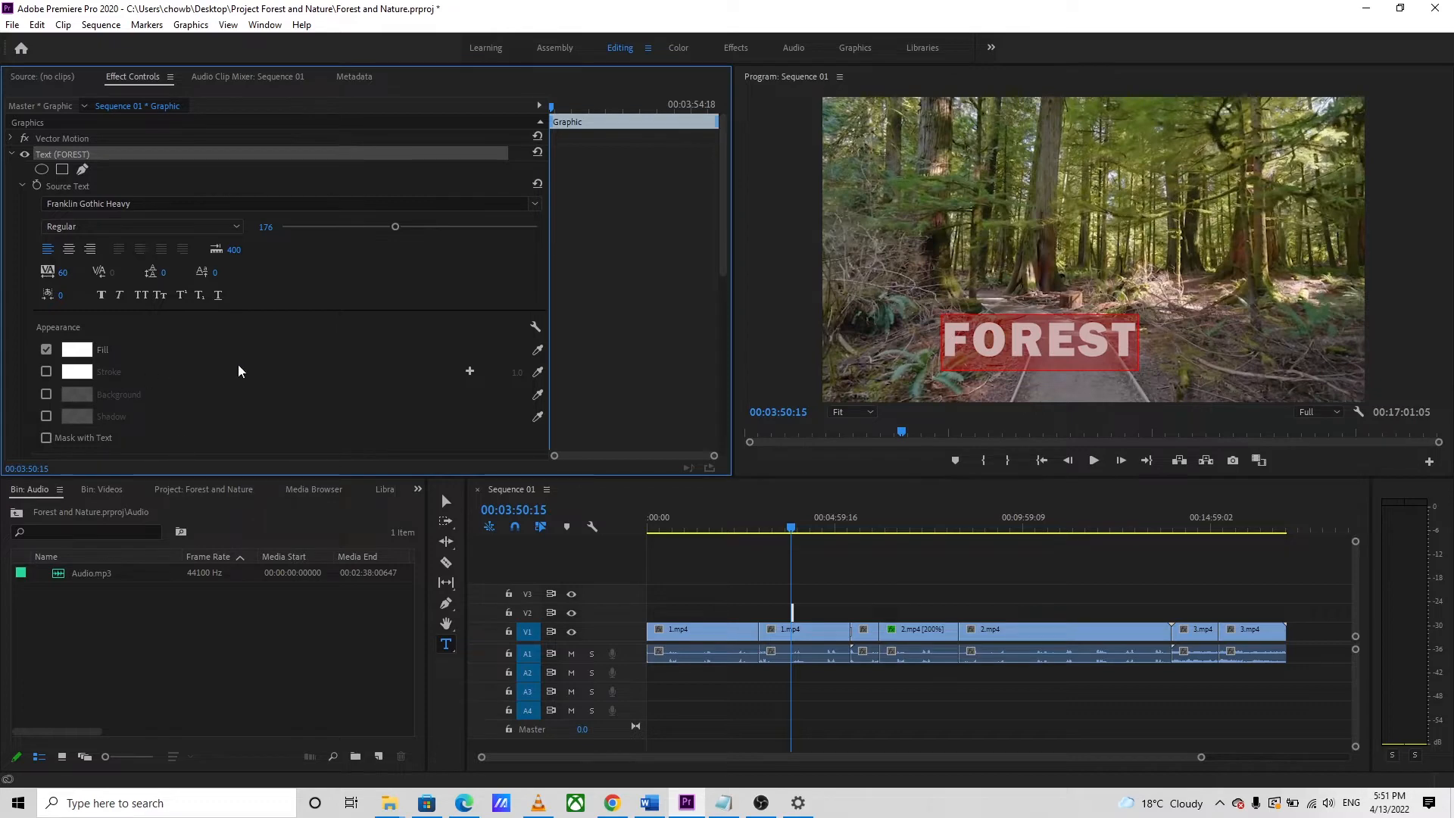
Step: Set the fill color of the FOREST title to near-black 0F0E0E
left_click(79, 352)
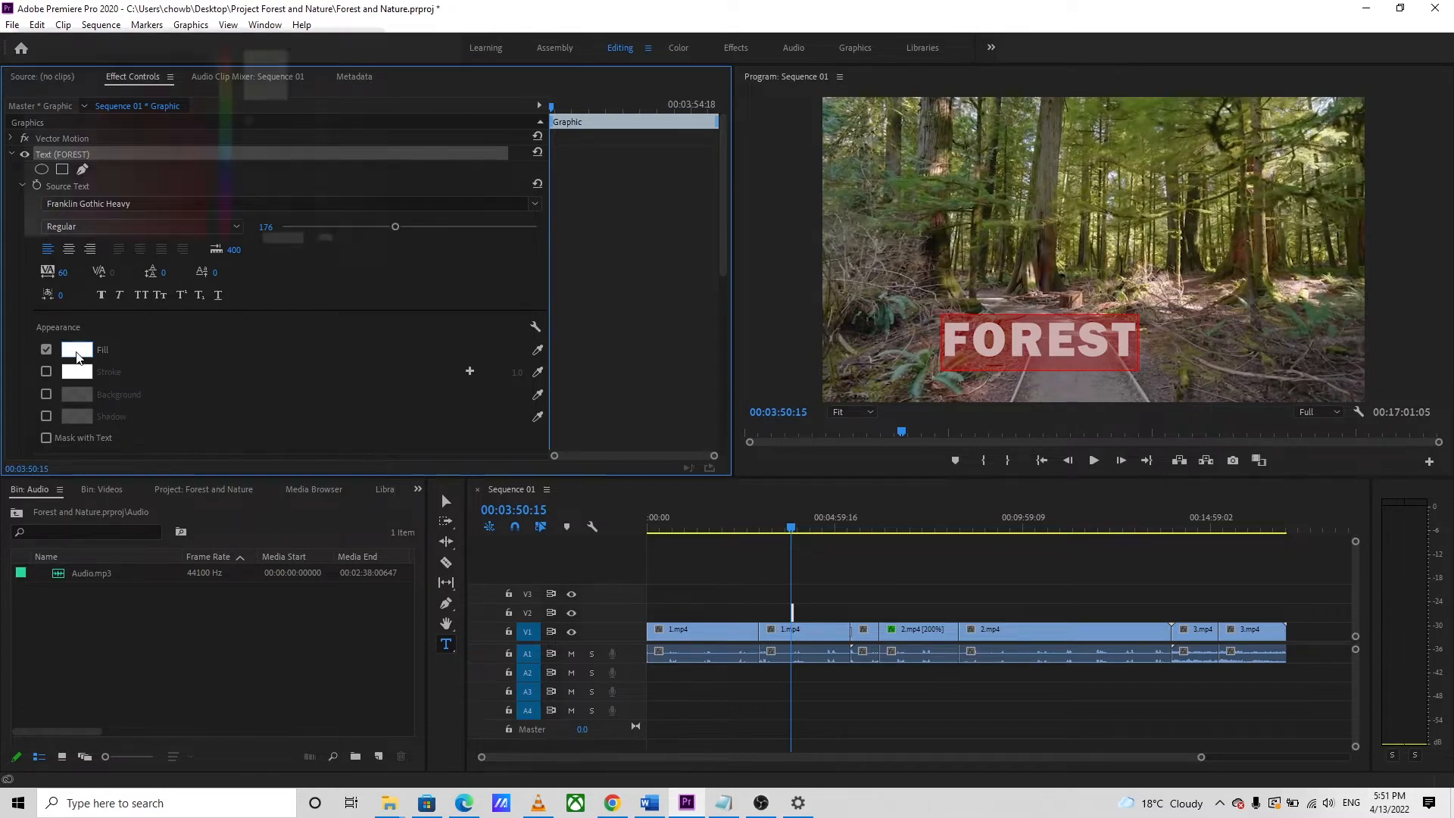
left_click(26, 59)
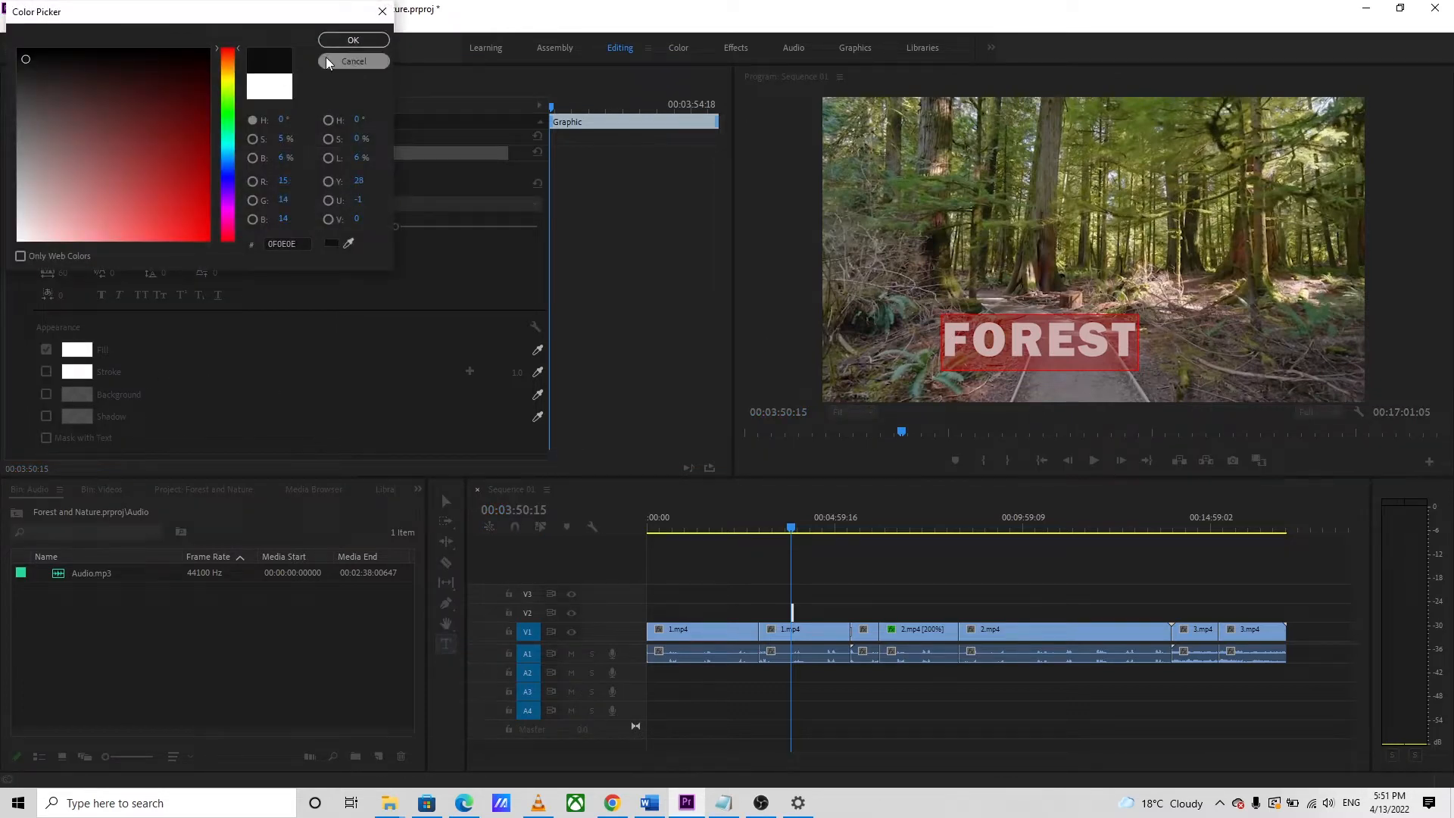
left_click(348, 41)
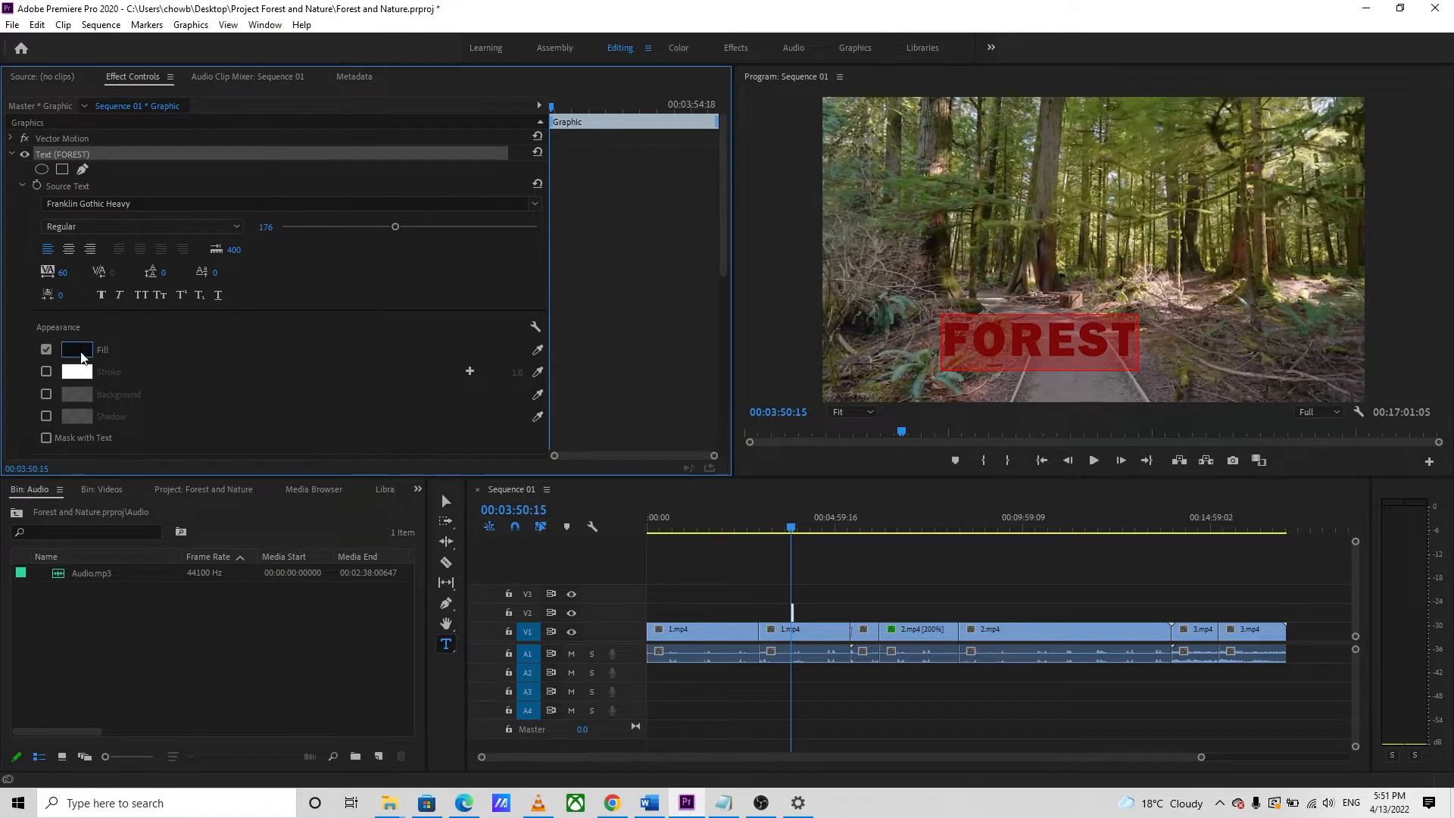
left_click(74, 351)
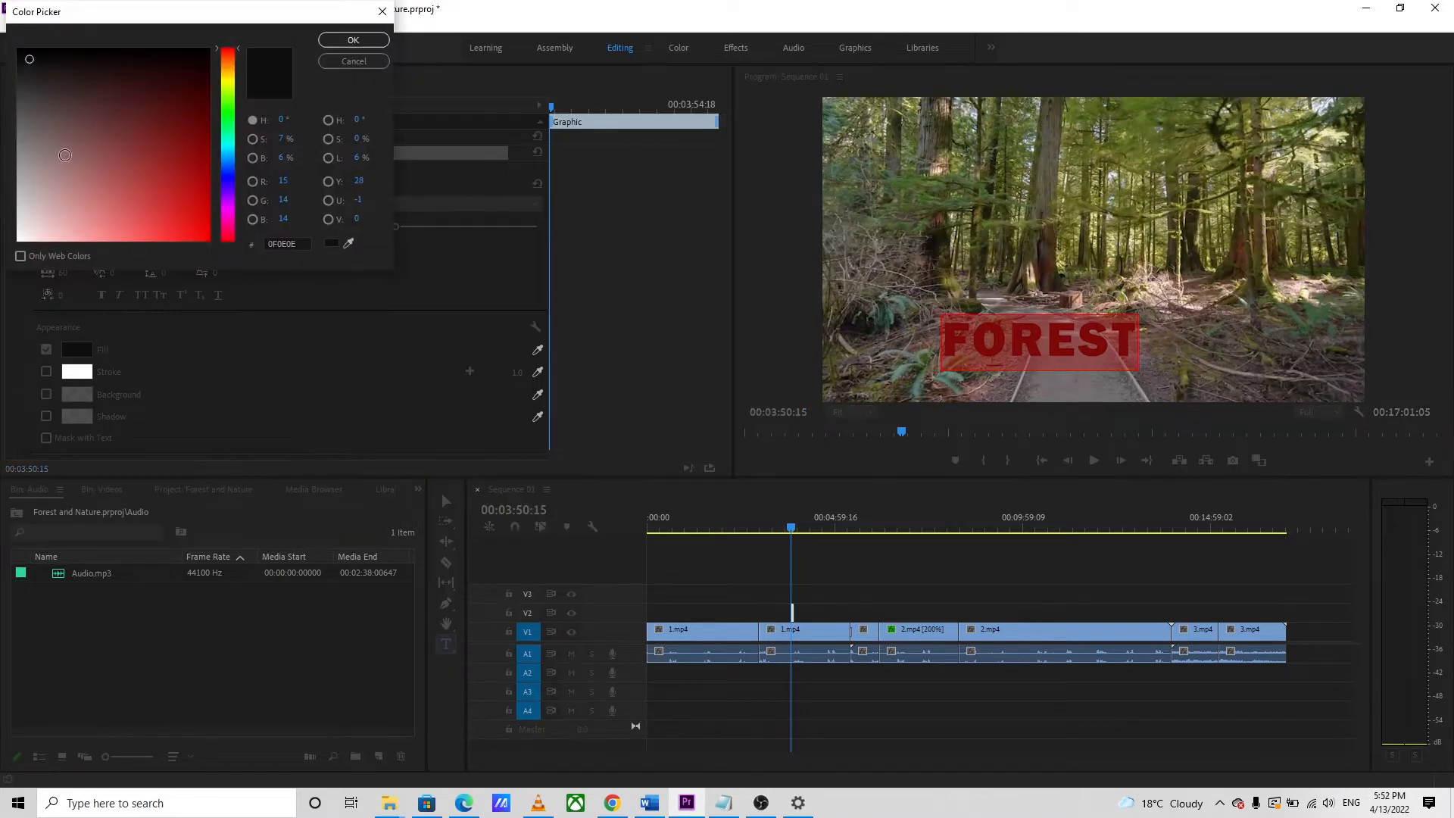
left_click(348, 43)
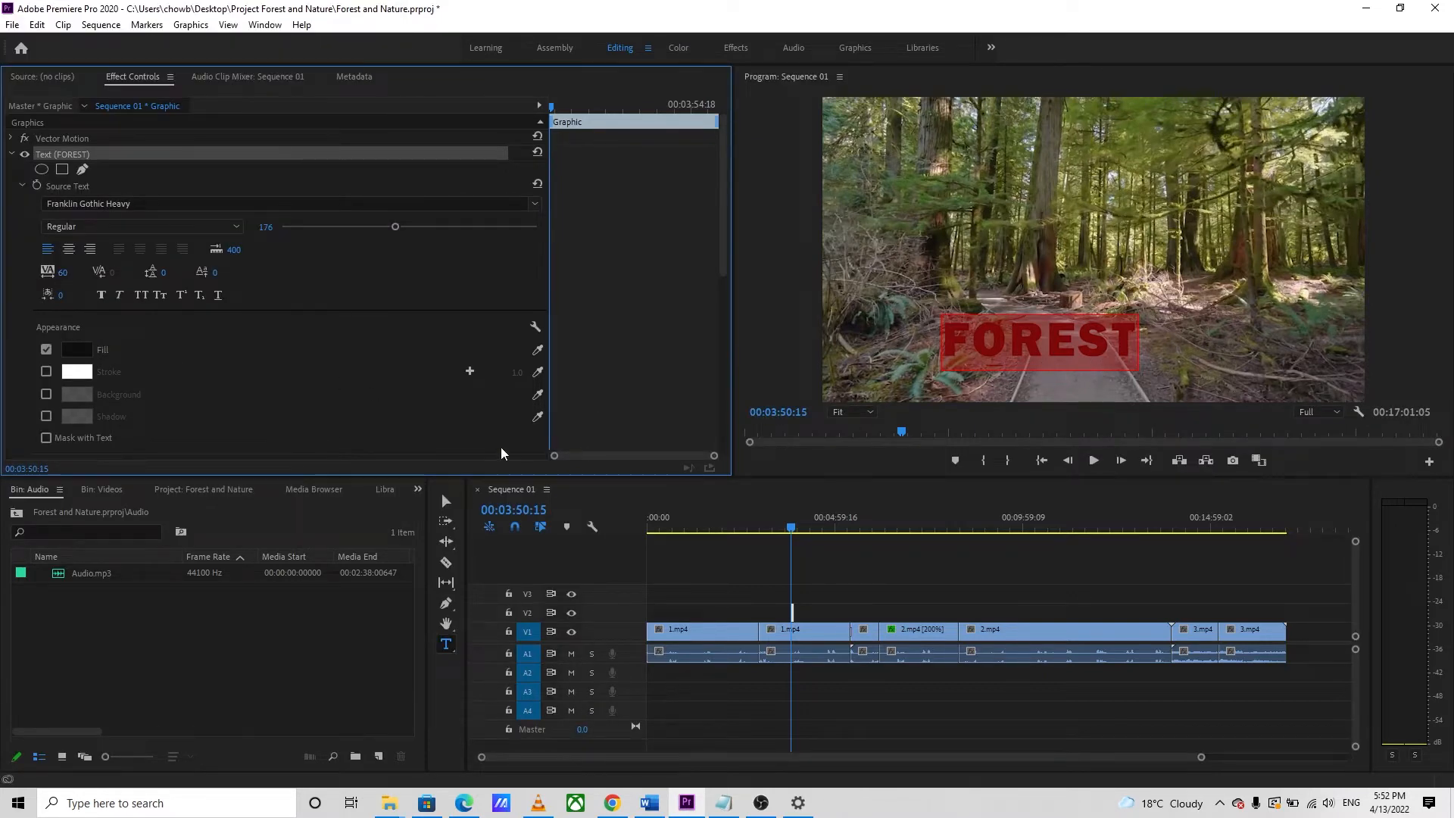
Step: Turn on opacity keyframing for the FOREST title, try 50% and 80% opacity, and set it to 100%
scroll(189, 352, "down", 5)
scroll(188, 353, "down", 2)
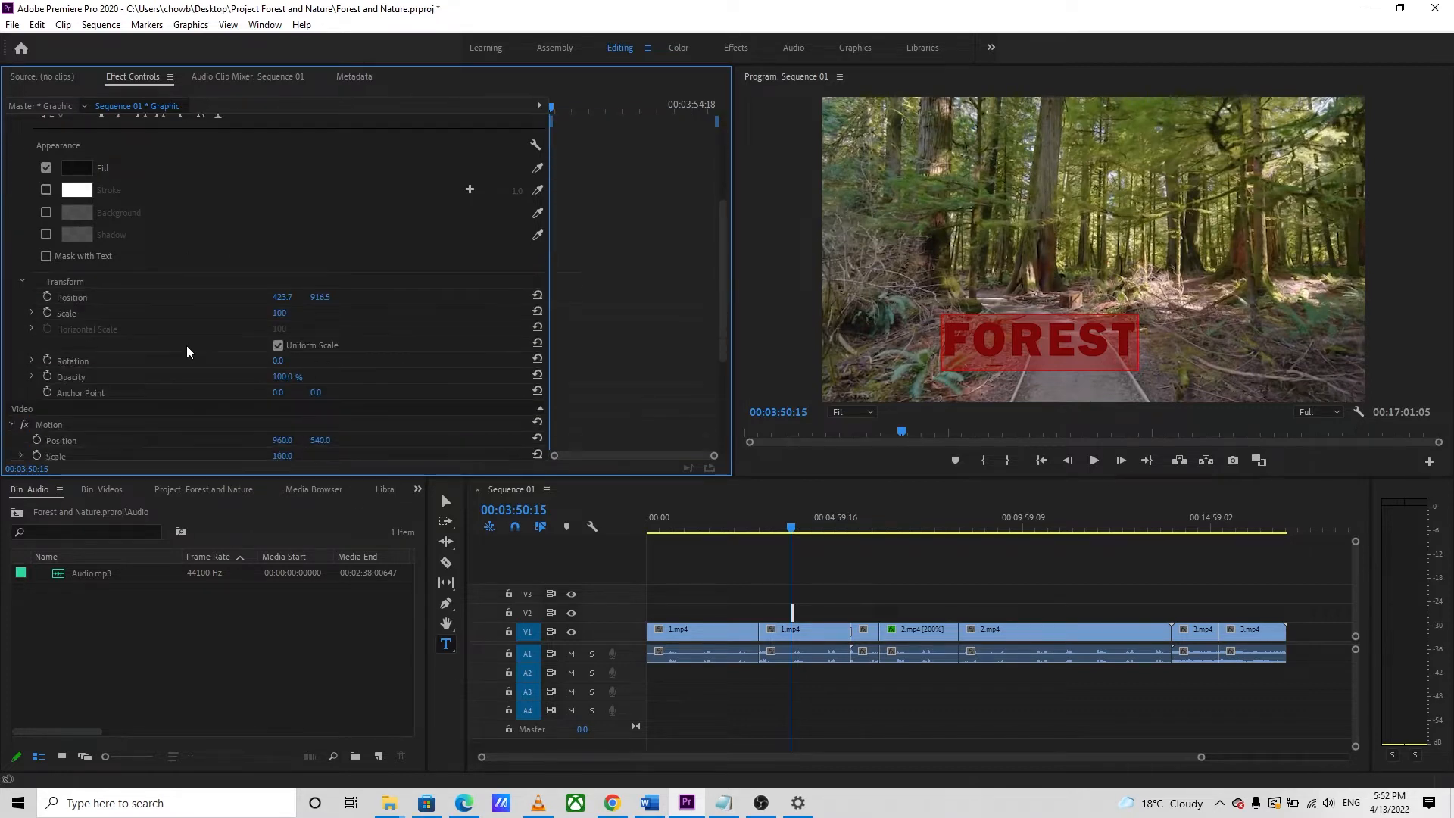
left_click(47, 346)
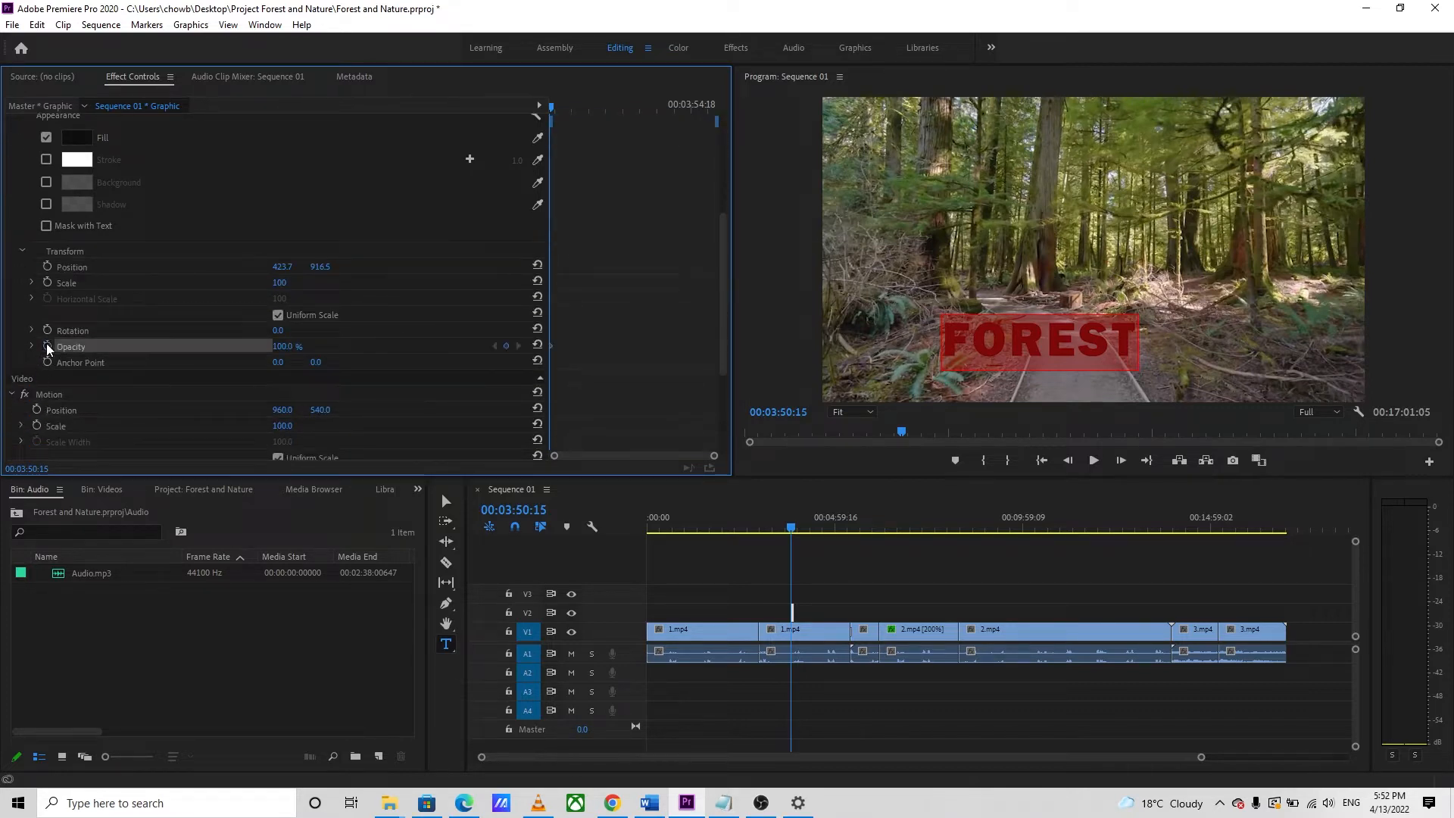
left_click_drag(280, 347, 236, 347)
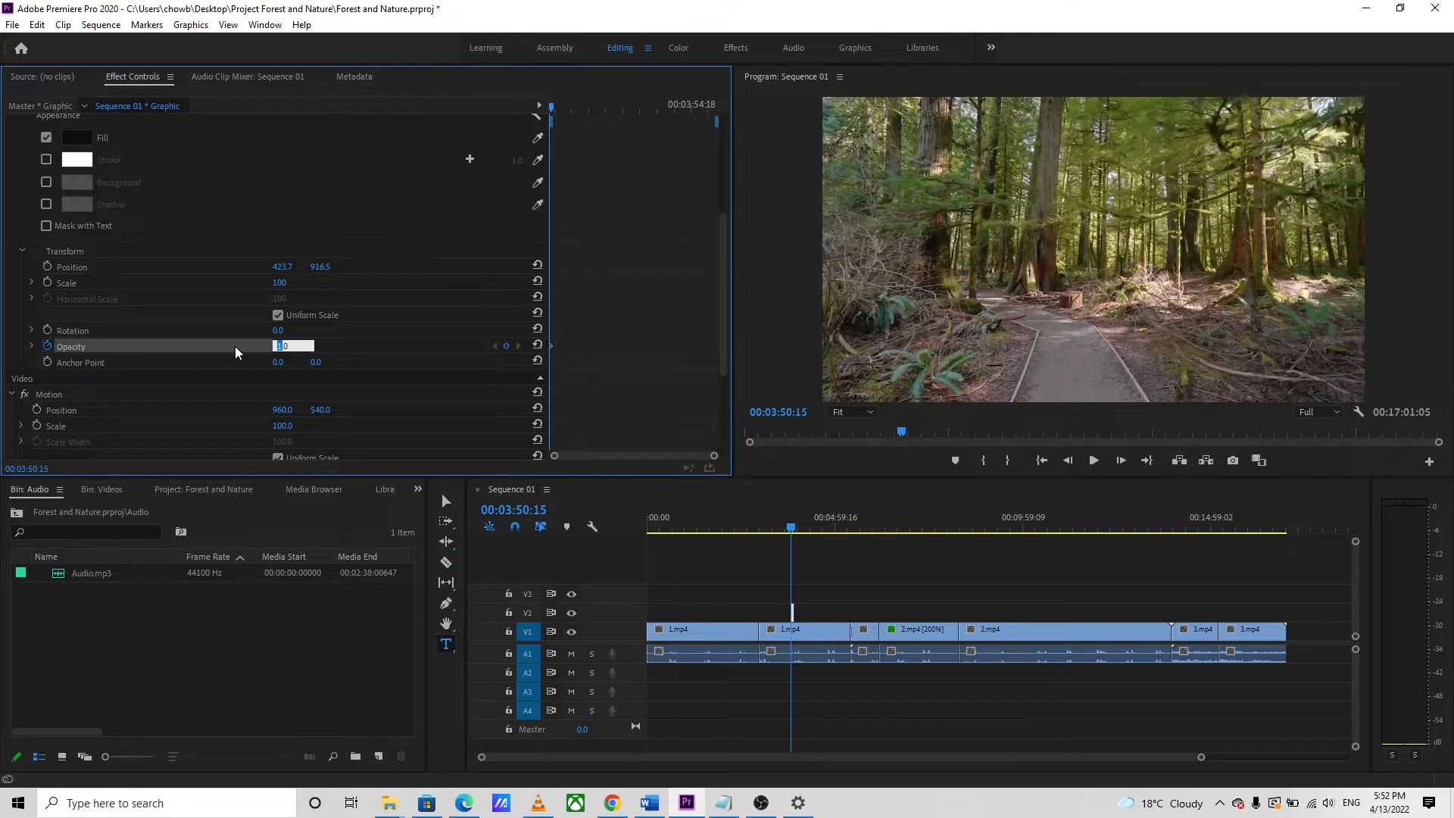
type("50")
key("Return")
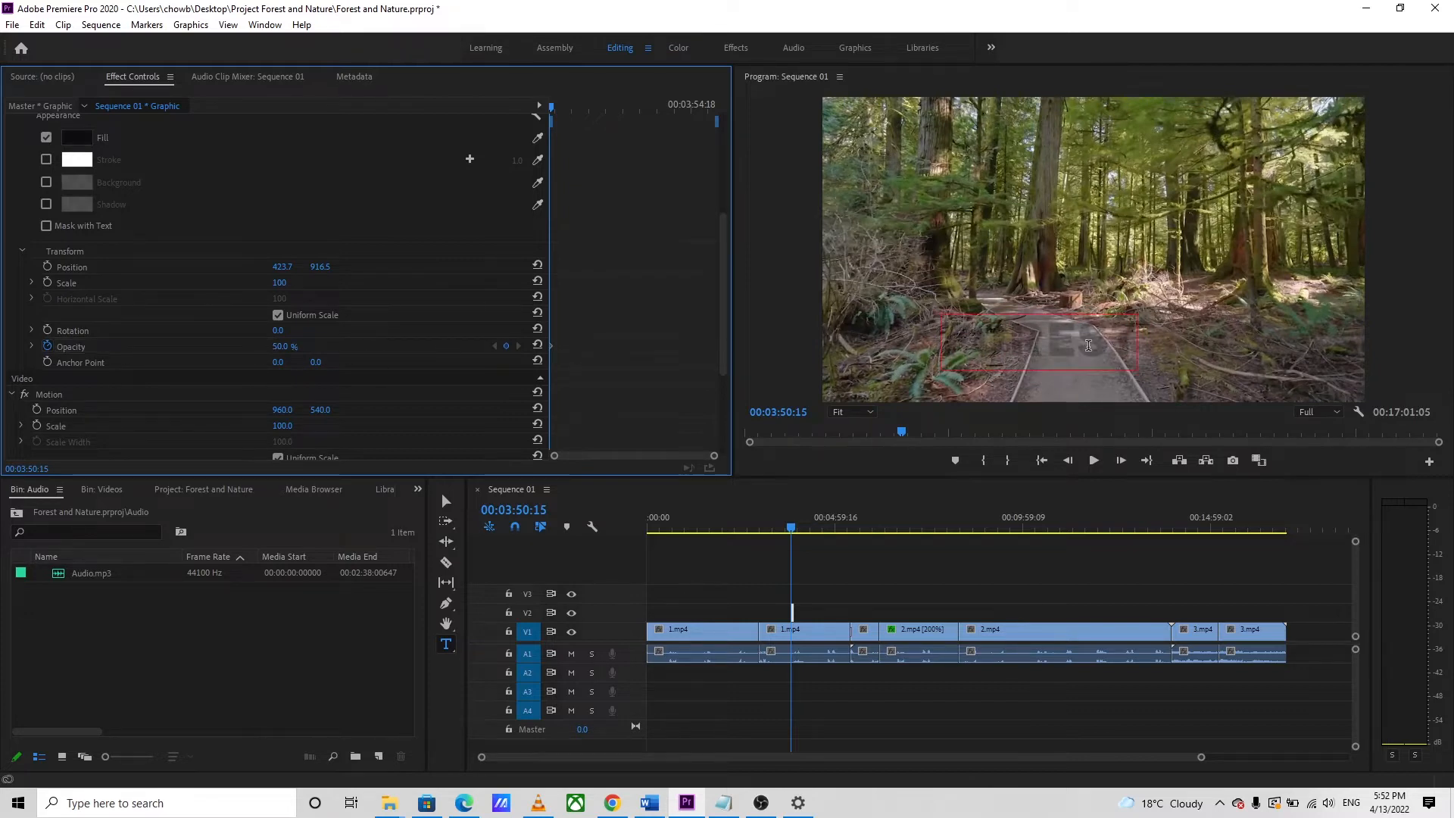
double_click(282, 347)
type("80")
key("Return")
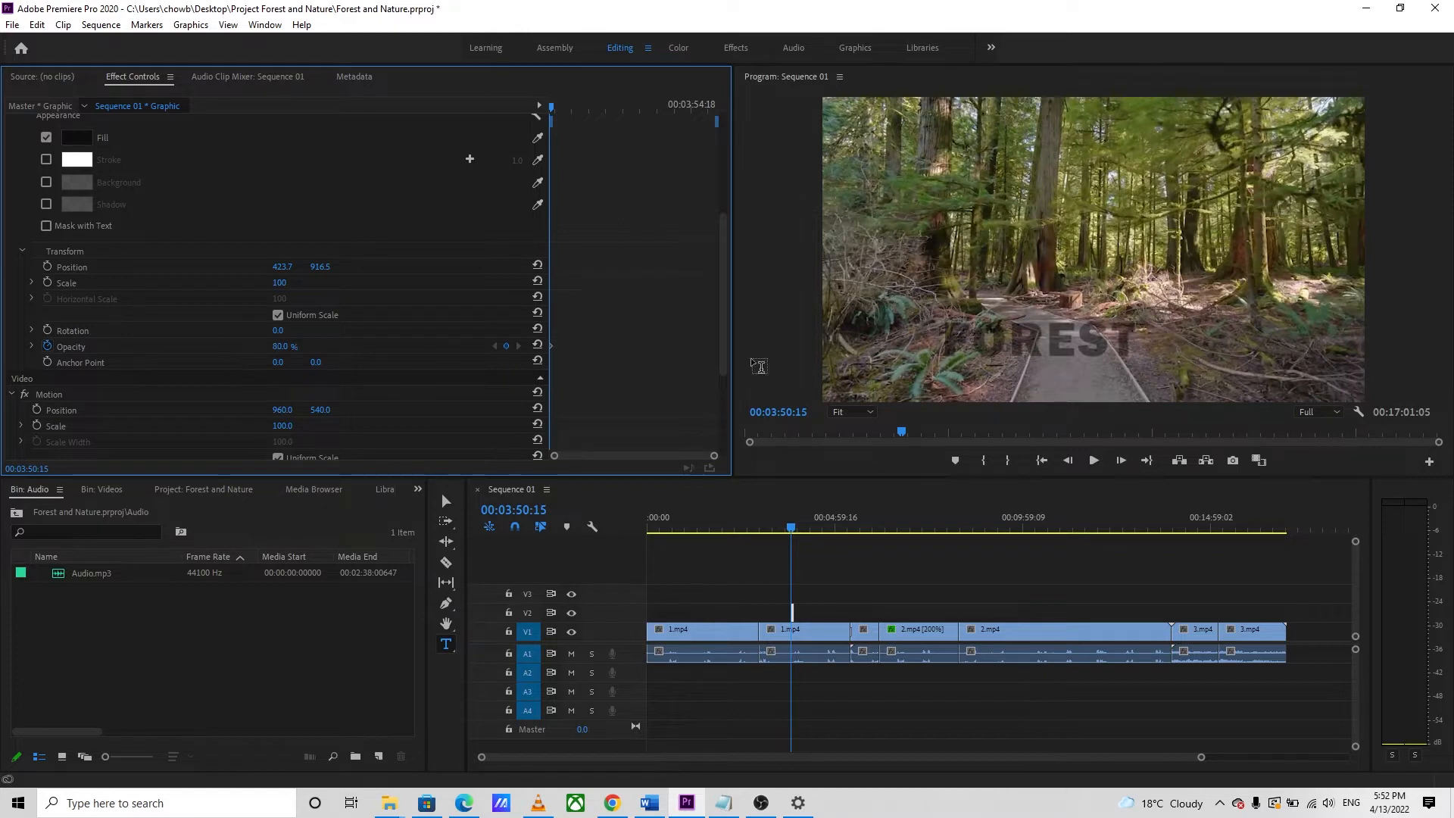
double_click(282, 346)
type("100")
key("Return")
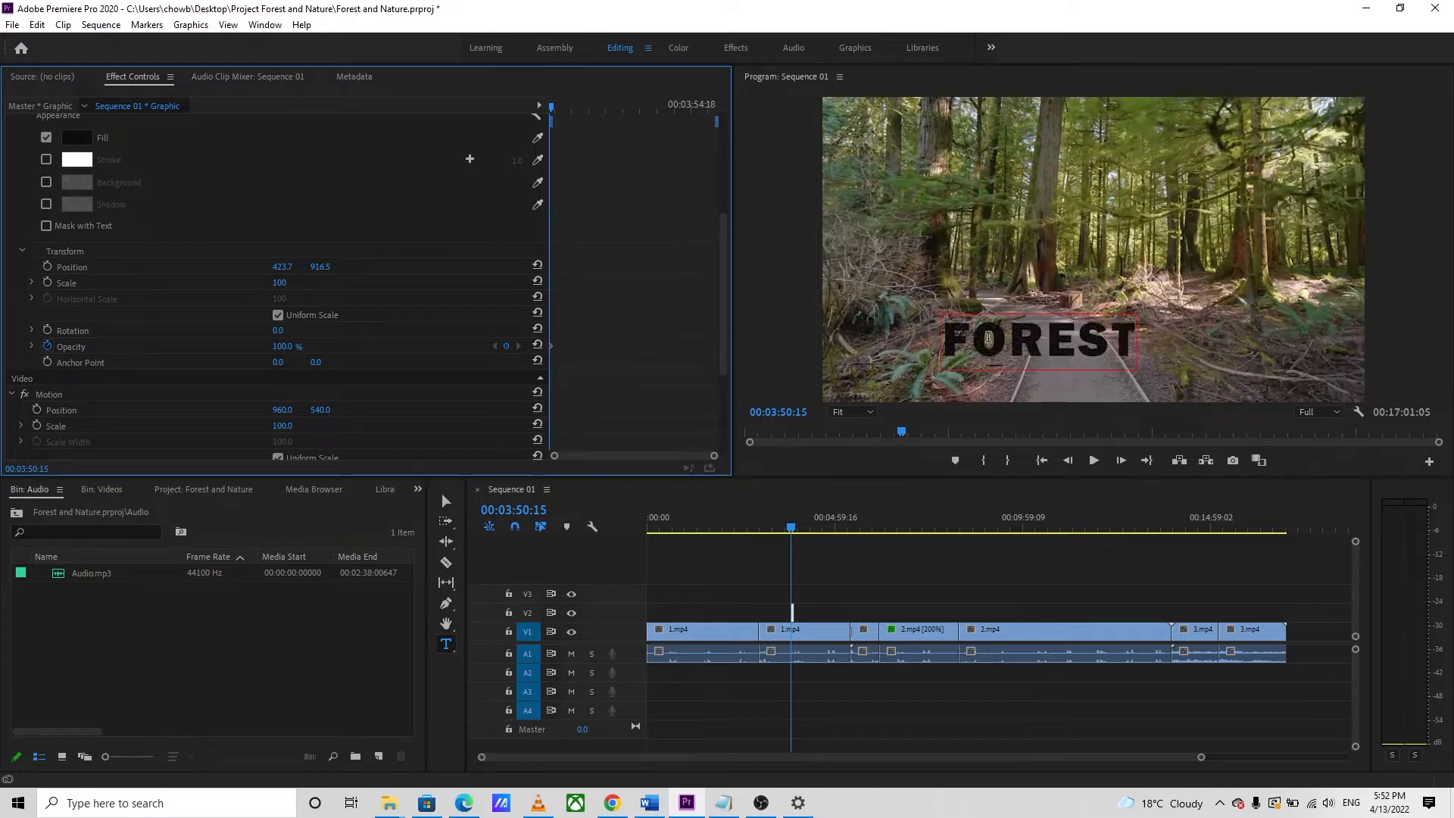
Step: Move the FOREST title to the upper left of the video frame, at about position 235.6, 231.1
key("v")
left_click(1049, 352)
left_click_drag(1048, 351, 955, 223)
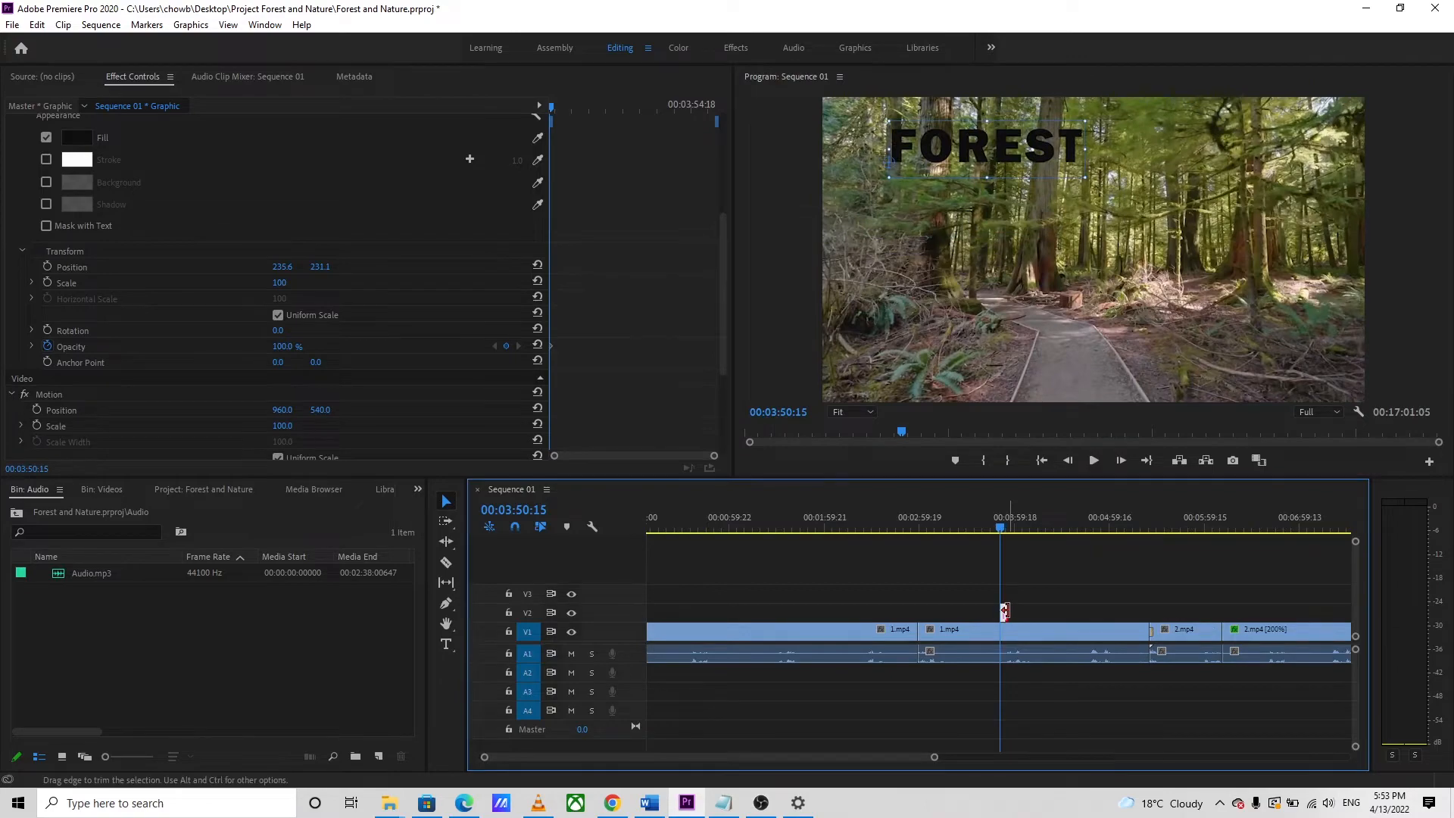
Step: Extend the FOREST title clip to the end of the second 1.mp4 segment and reset the Editing workspace to its saved layout
left_click_drag(1005, 610, 1140, 610)
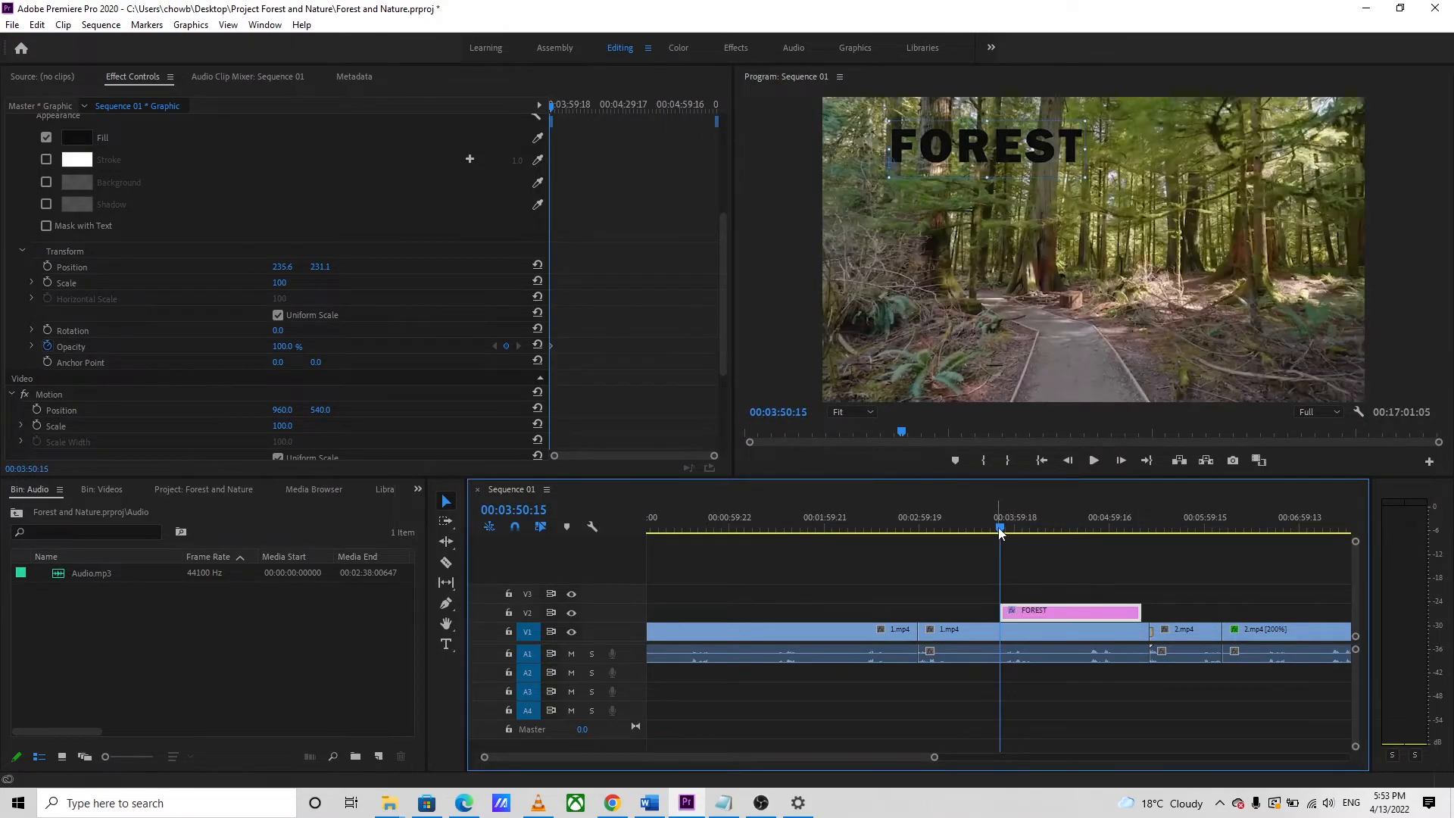
left_click_drag(1002, 526, 1147, 533)
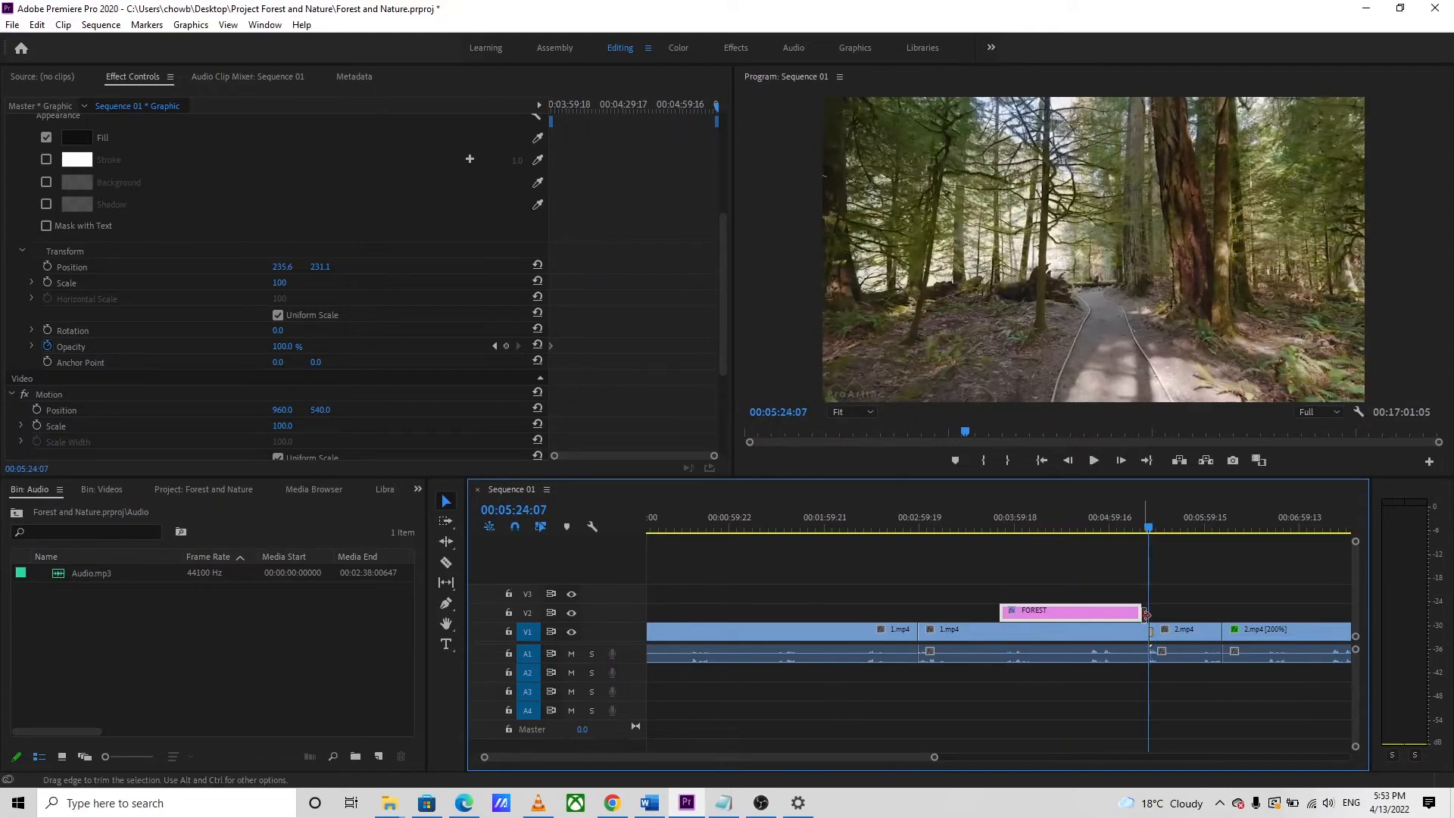
left_click_drag(1140, 612, 1144, 612)
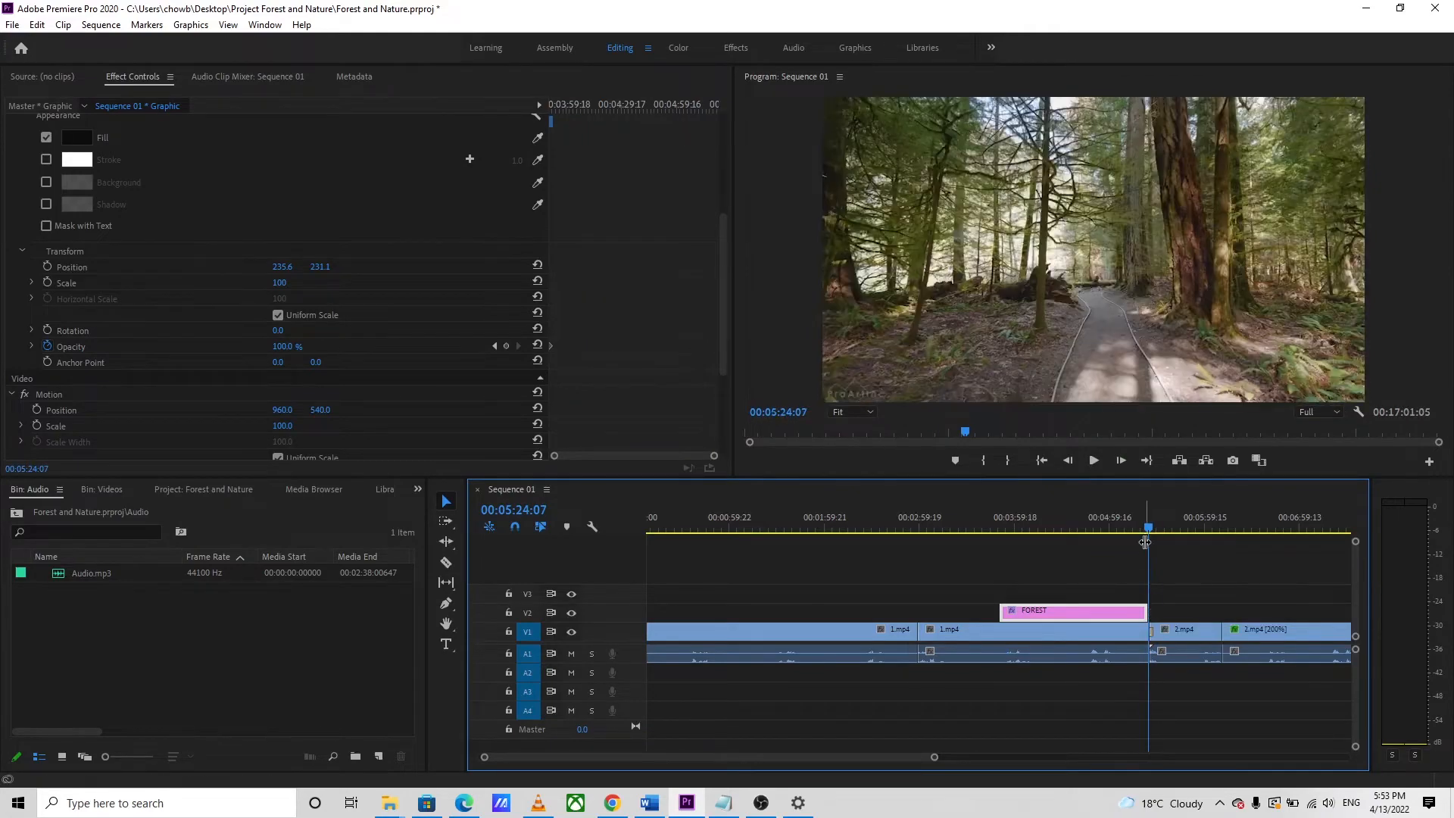
left_click_drag(1143, 530, 1043, 549)
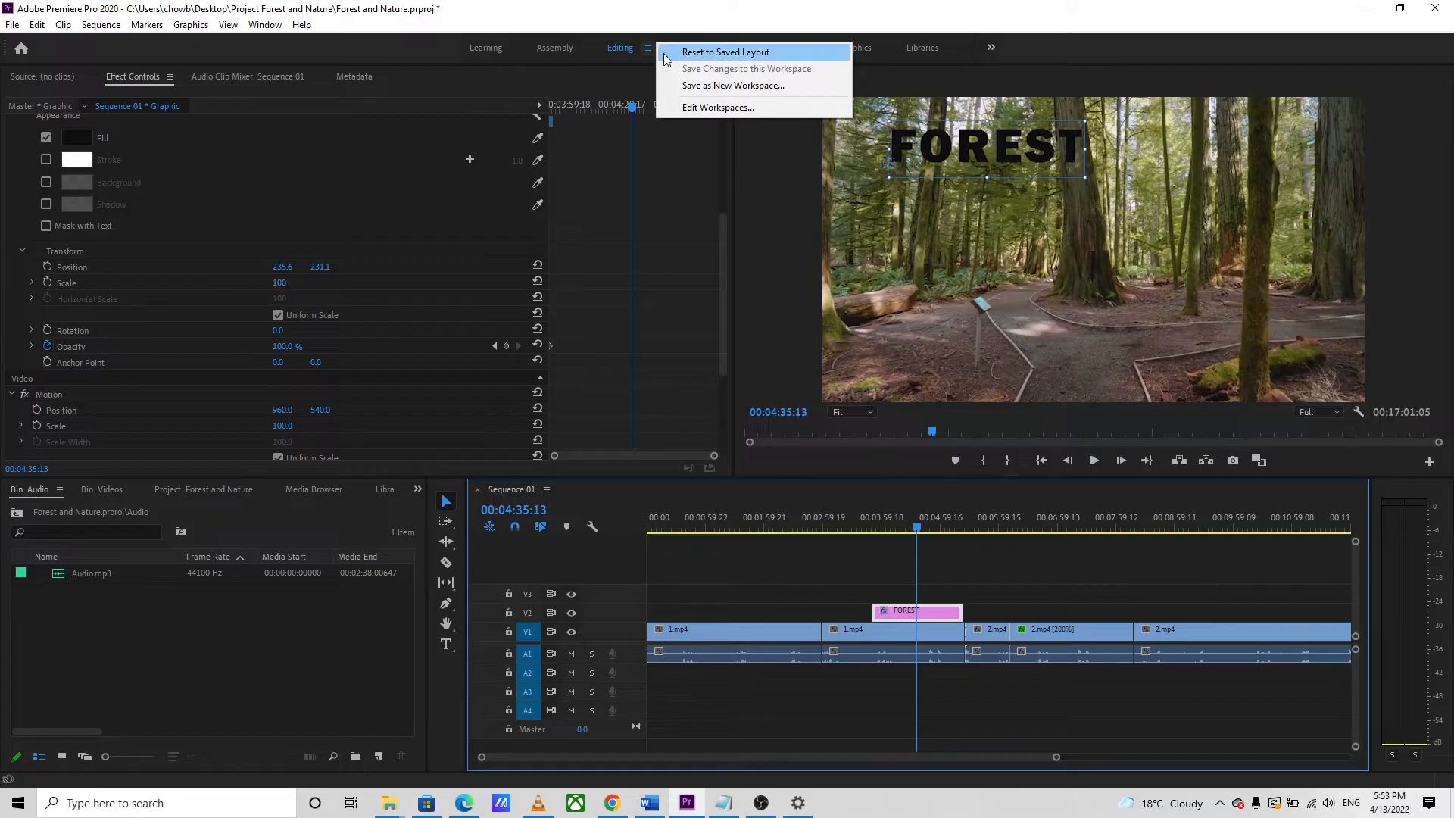
left_click(690, 52)
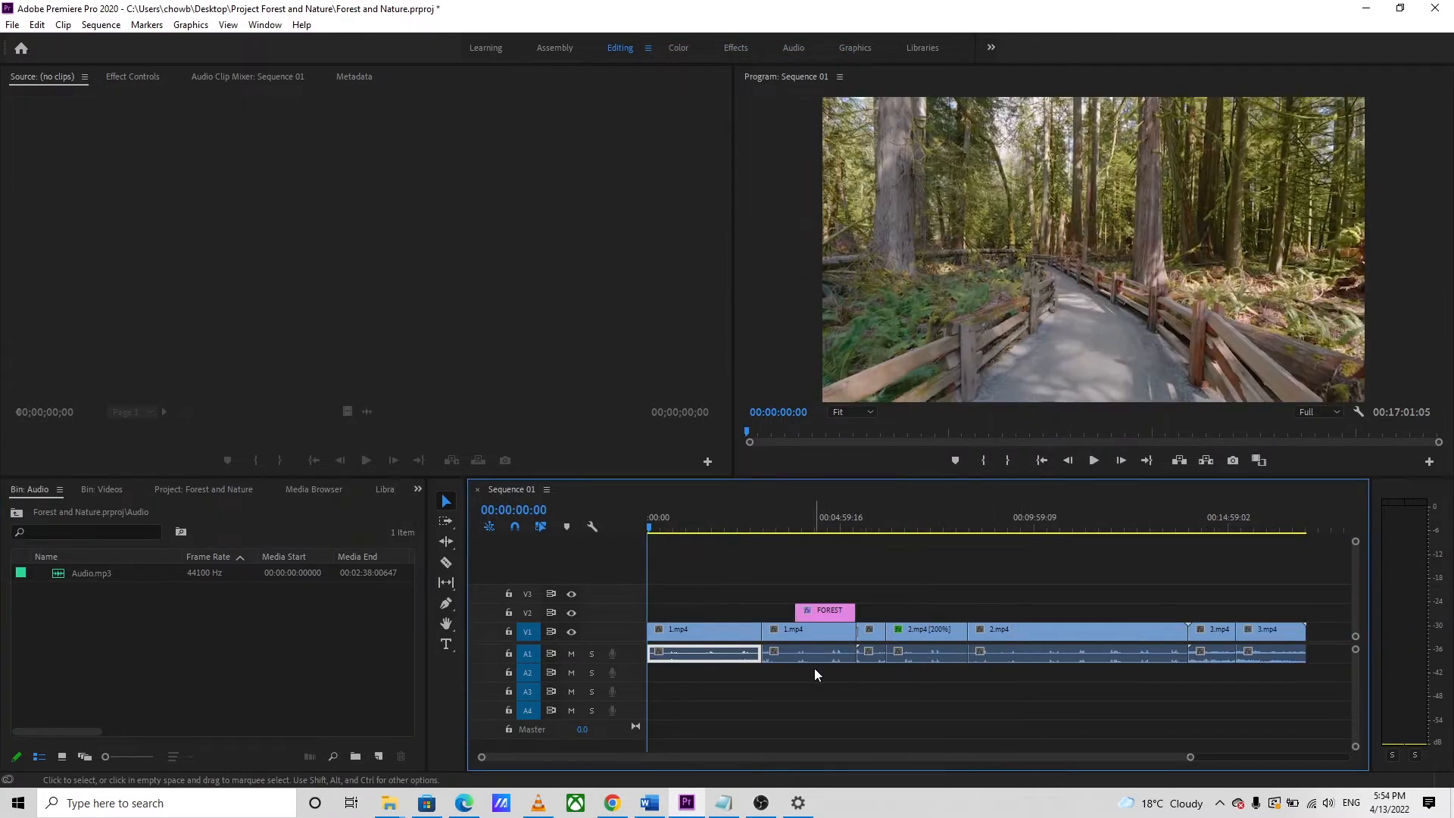
Step: Place Audio.mp3 from the Audio bin on track A2 at the start of the sequence
left_click(784, 656)
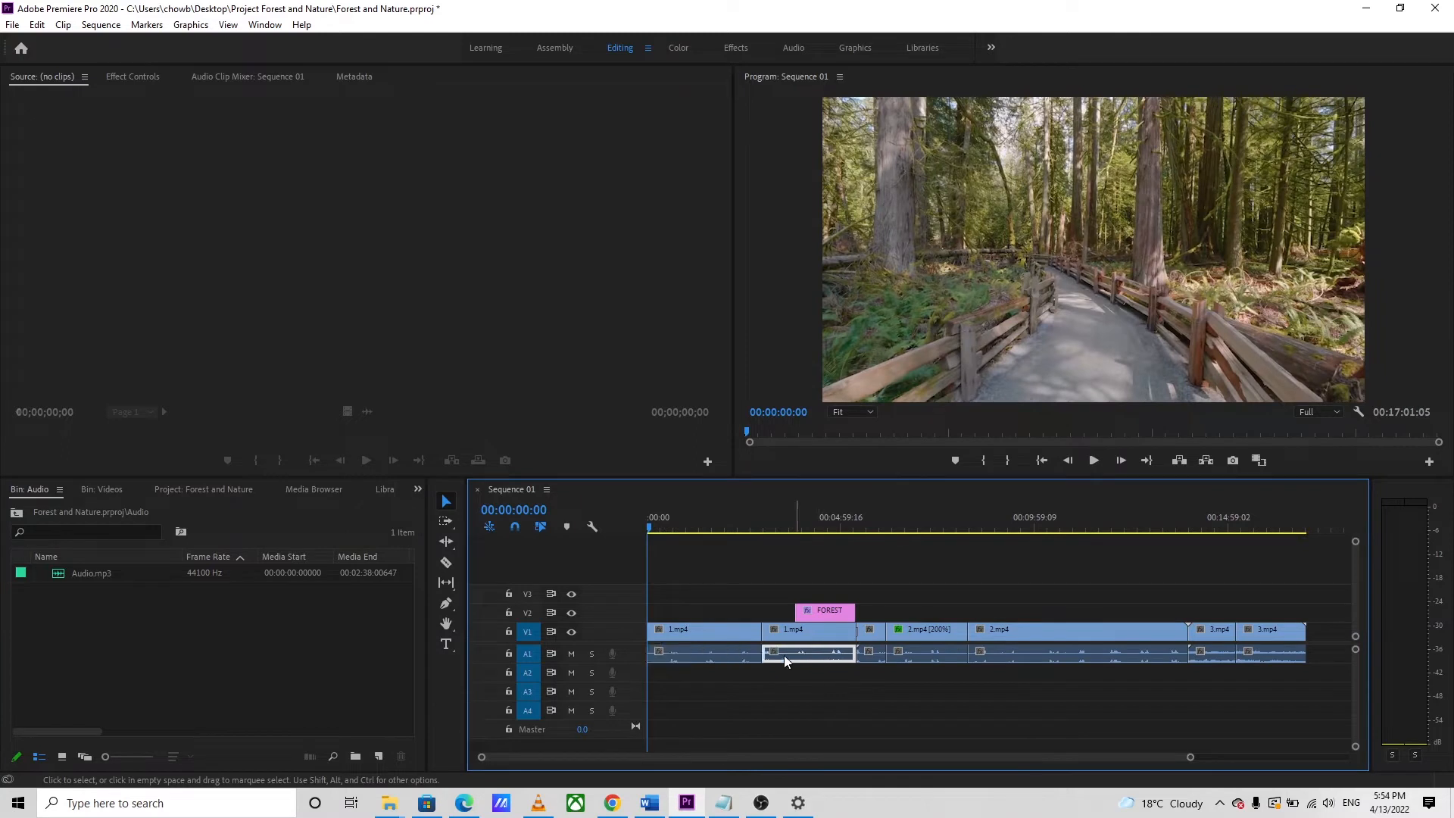
left_click(152, 577)
left_click_drag(133, 589, 661, 682)
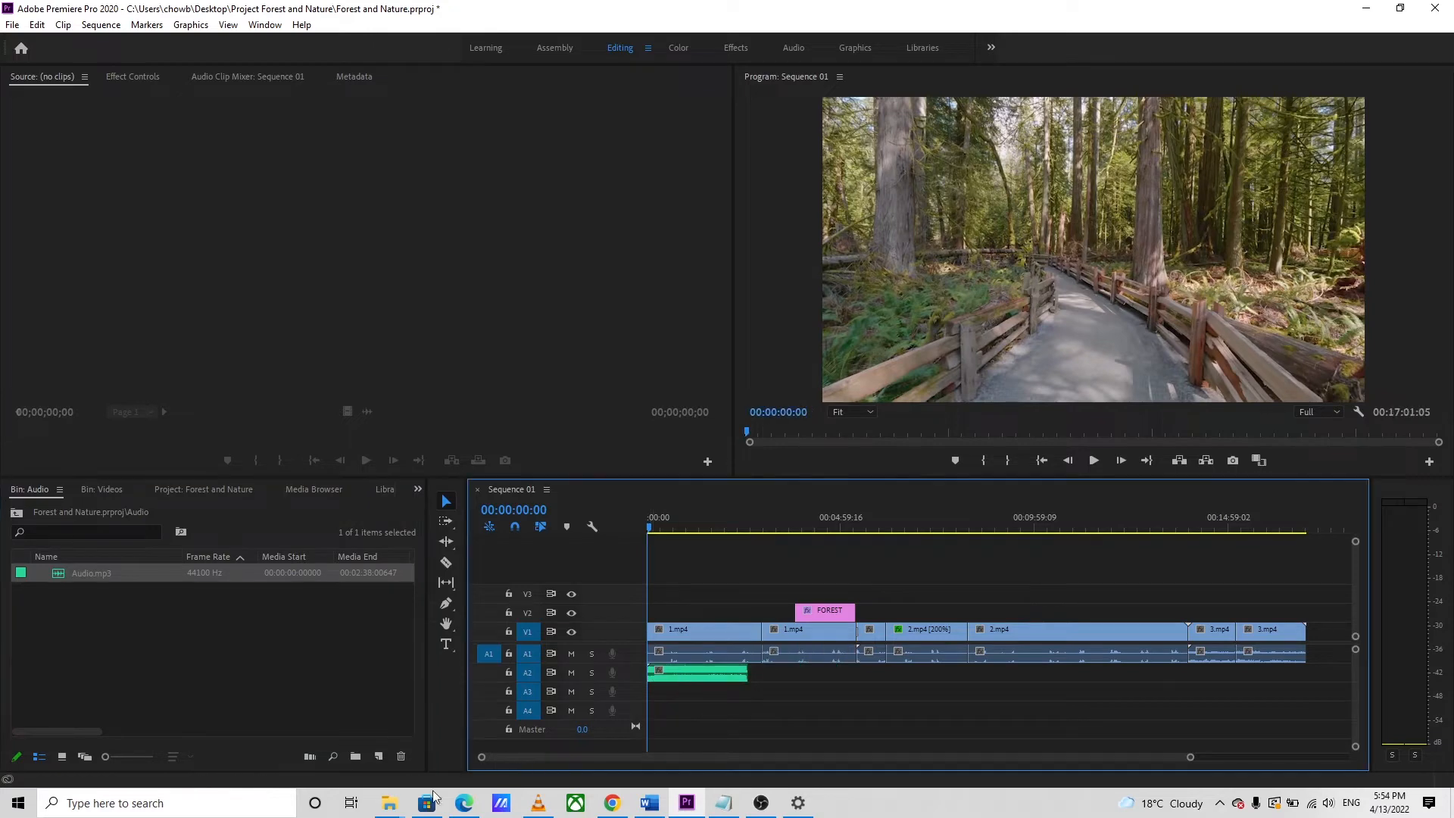
Step: Switch to File Explorer and add a second Audio.mp3 from the Project Forest and Nature folder directly after the first on track A2
left_click(391, 809)
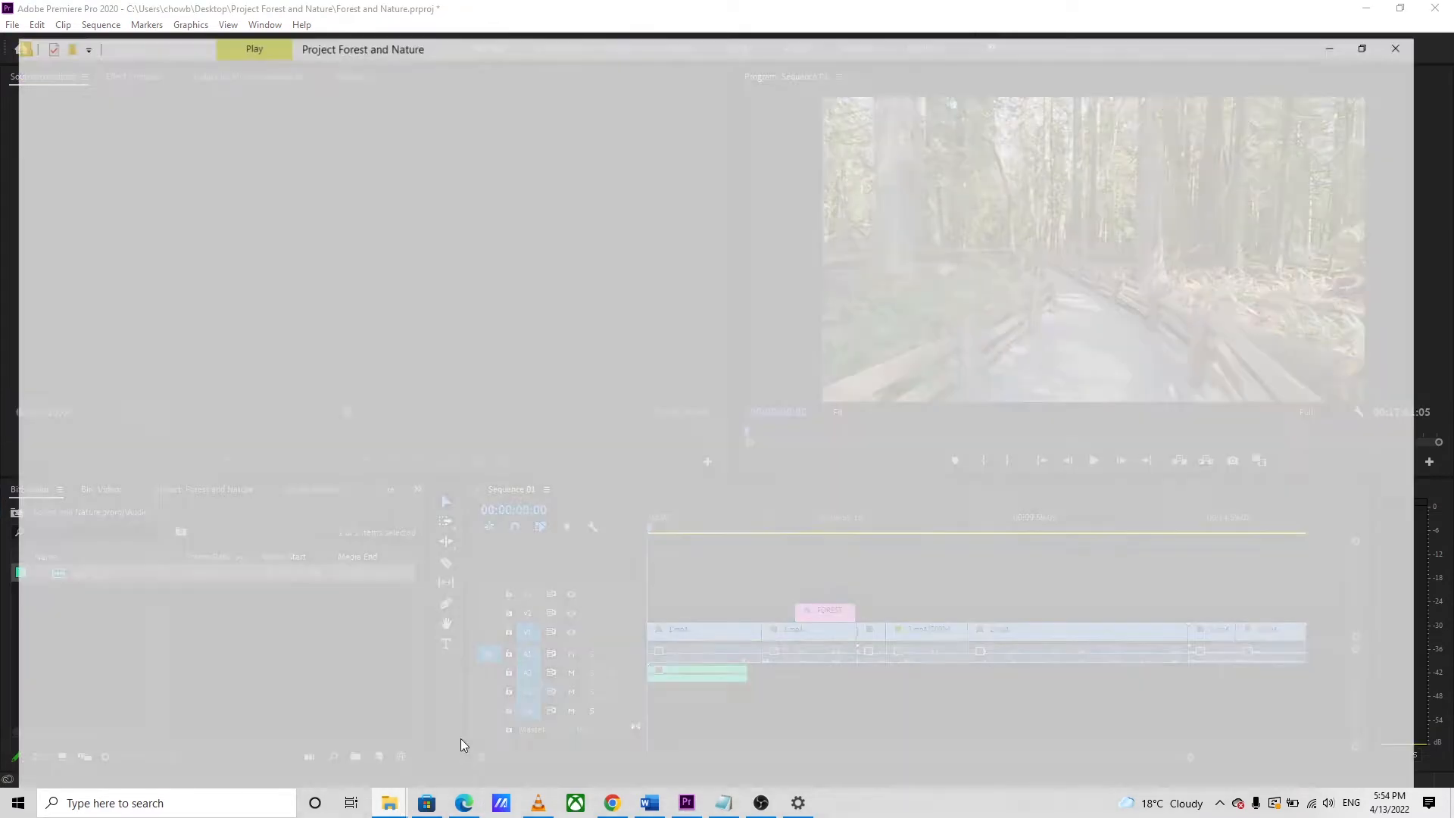
left_click(311, 739)
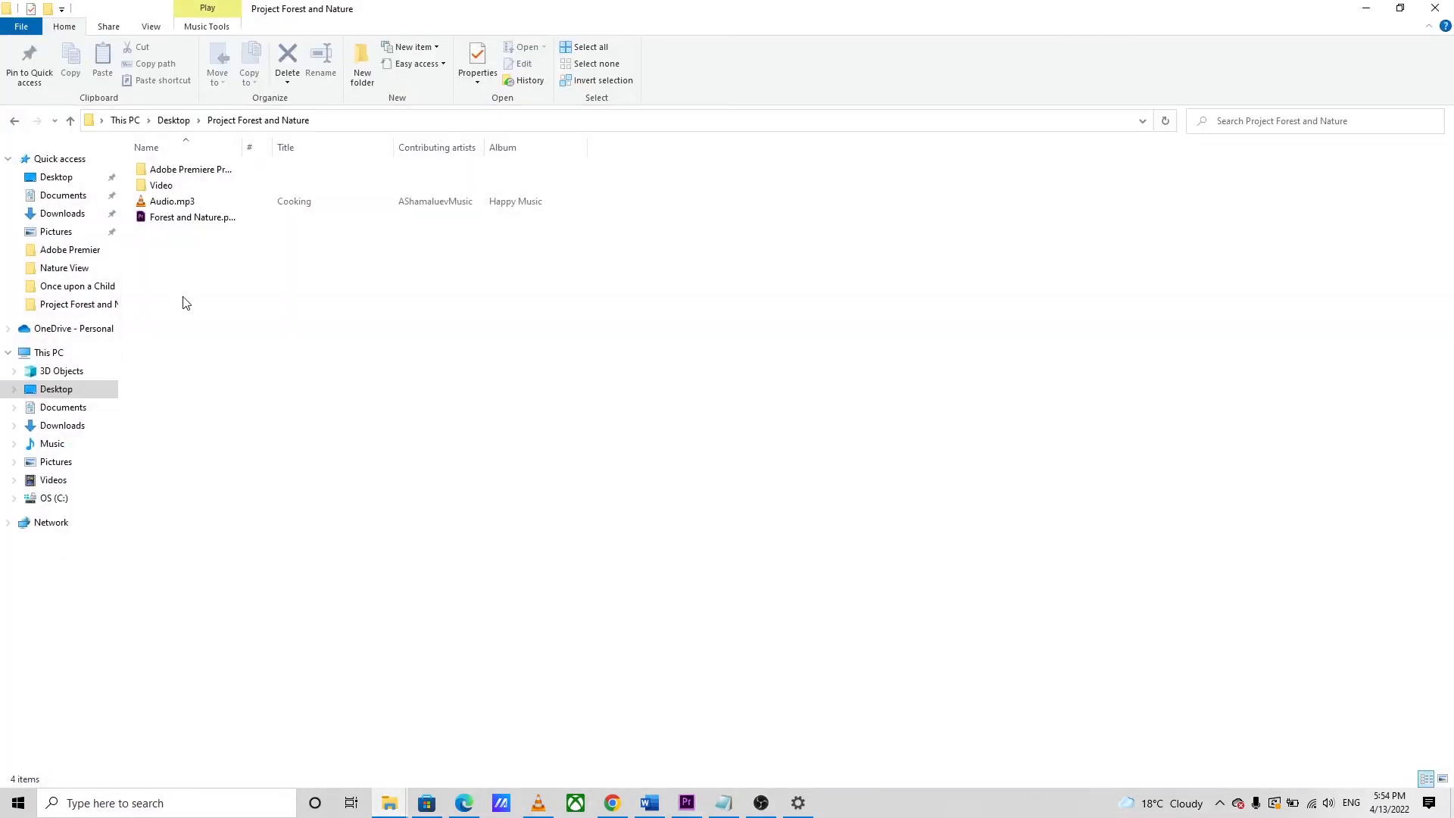
left_click(202, 203)
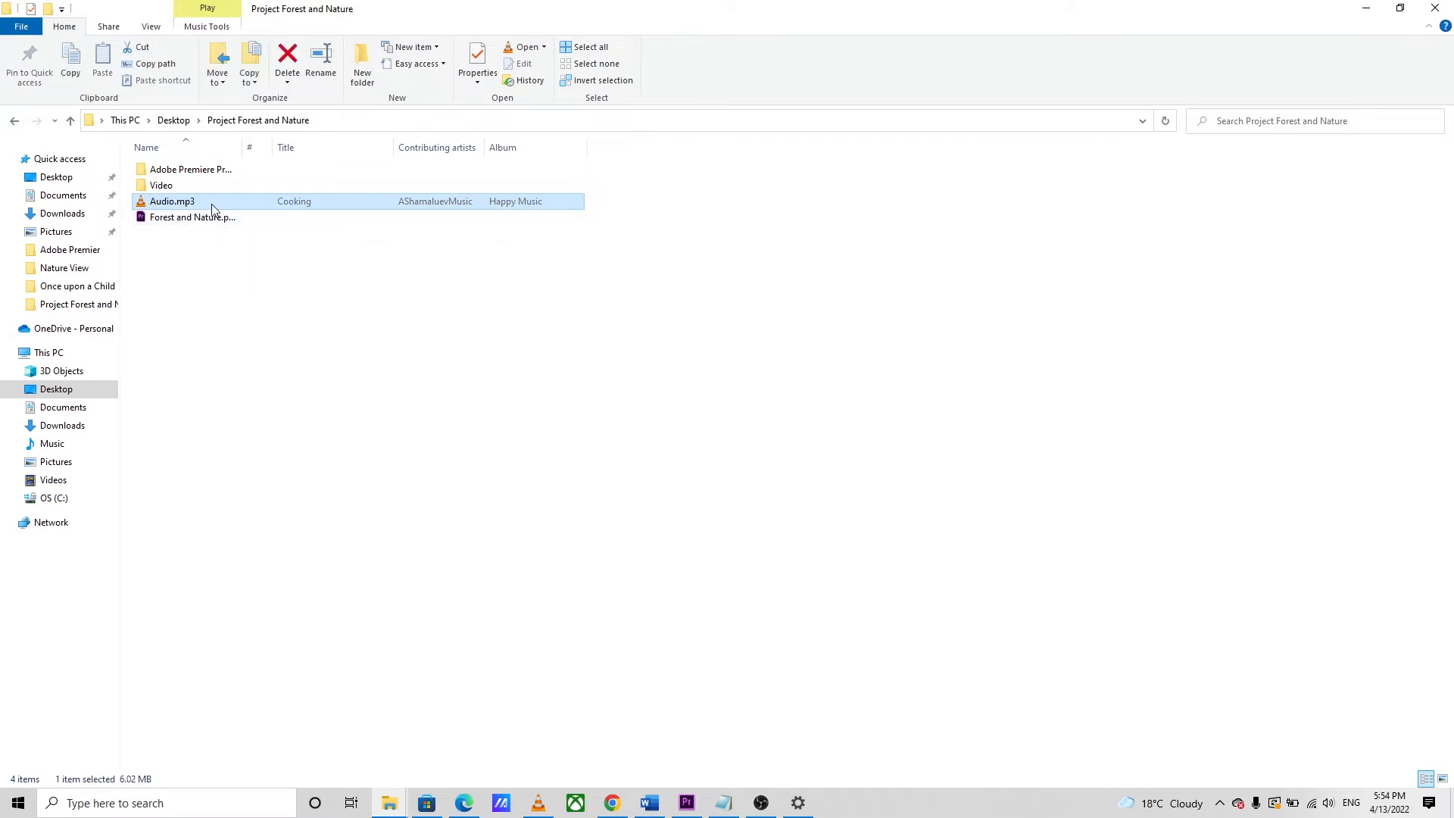
left_click_drag(212, 202, 771, 675)
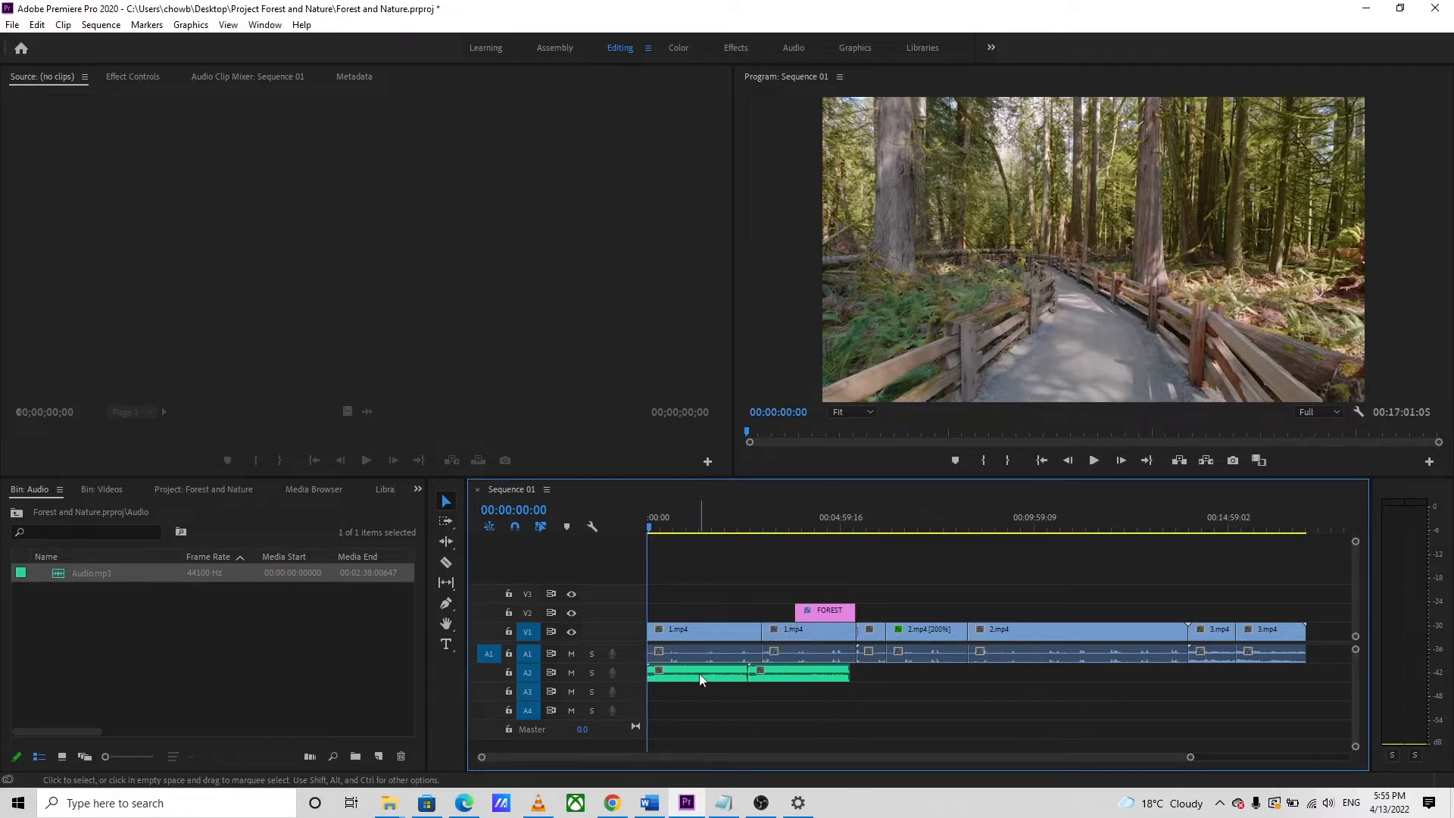
left_click(700, 672)
left_click(779, 675)
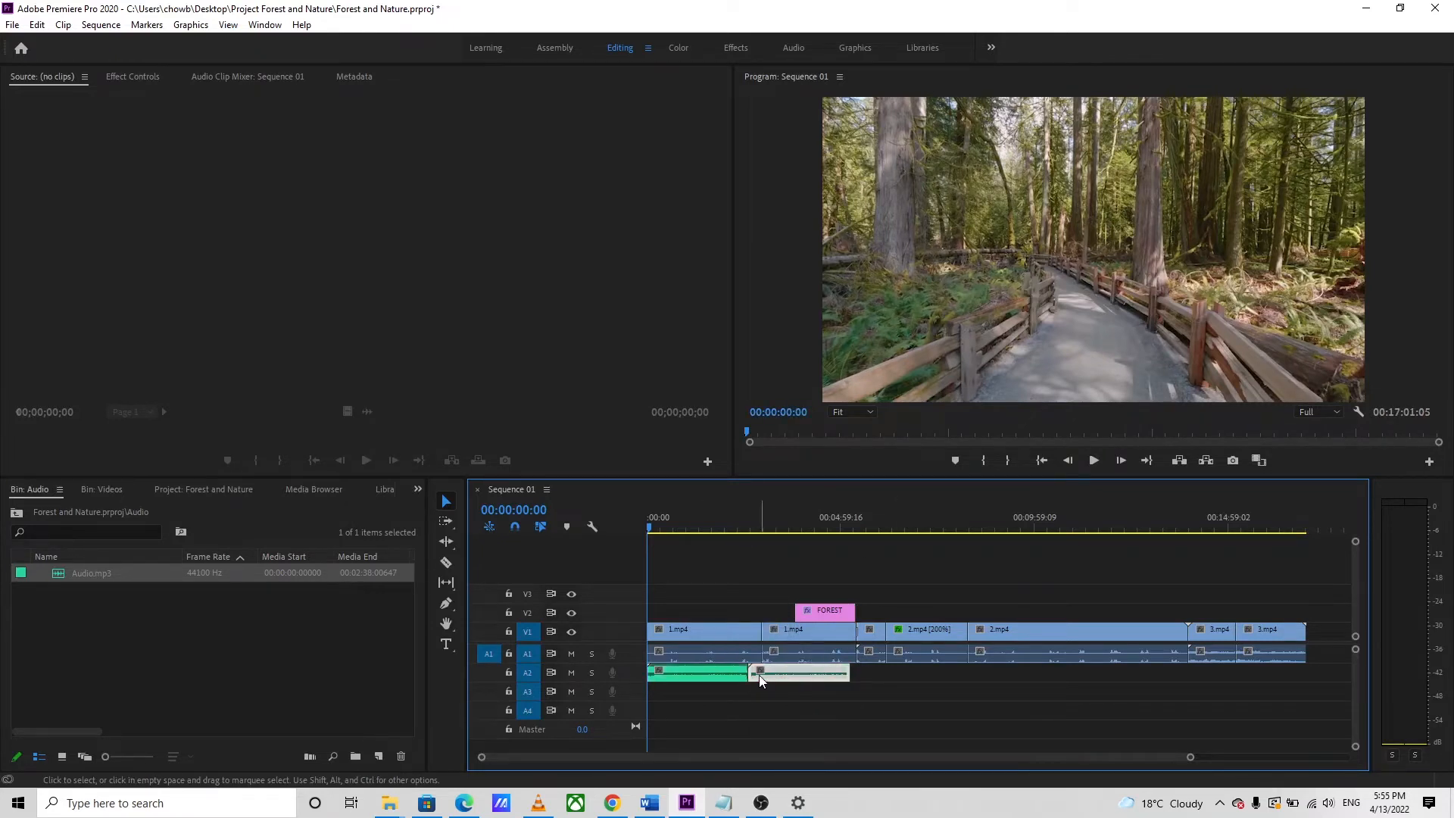
left_click(707, 675)
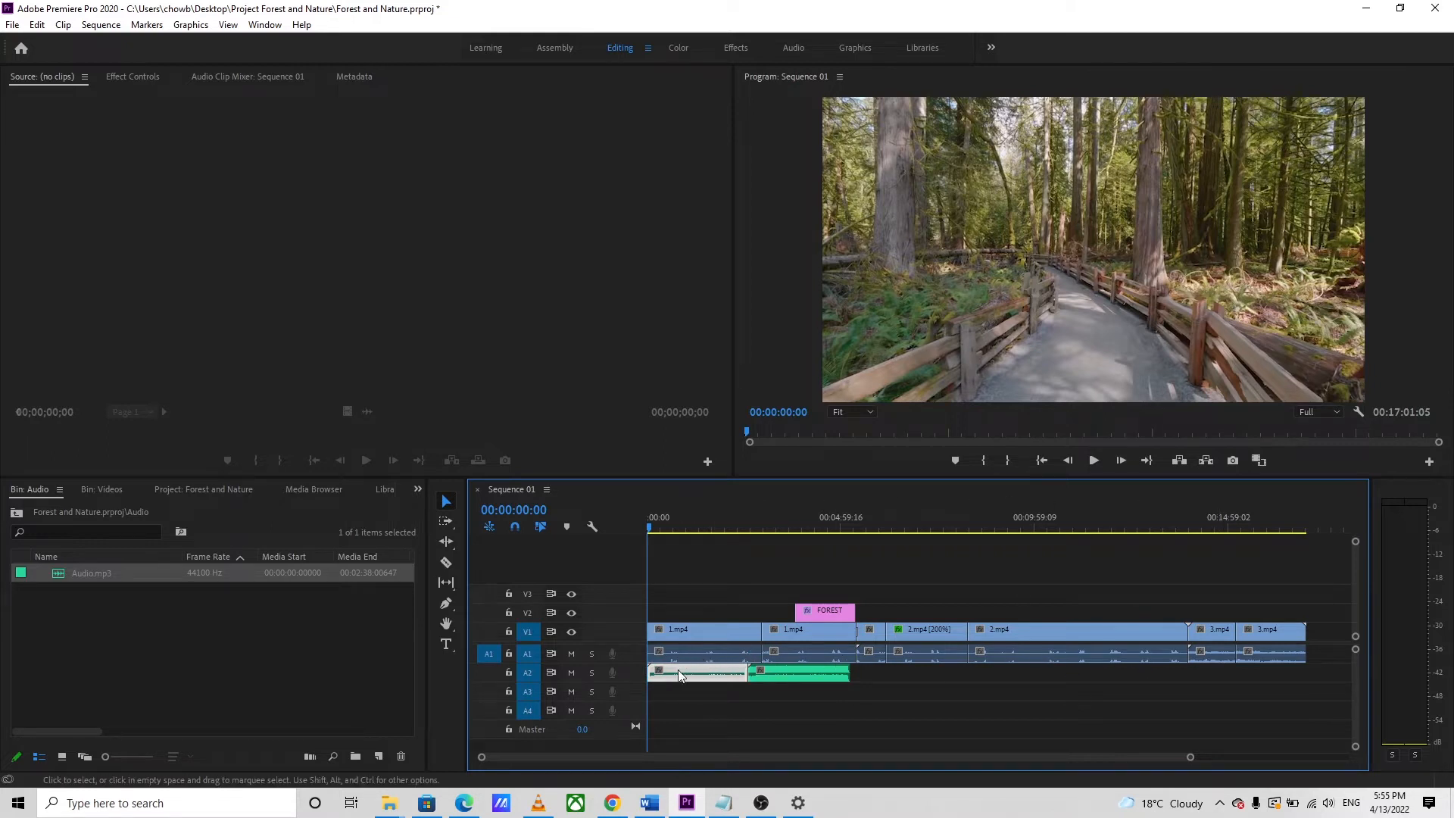
left_click(680, 653)
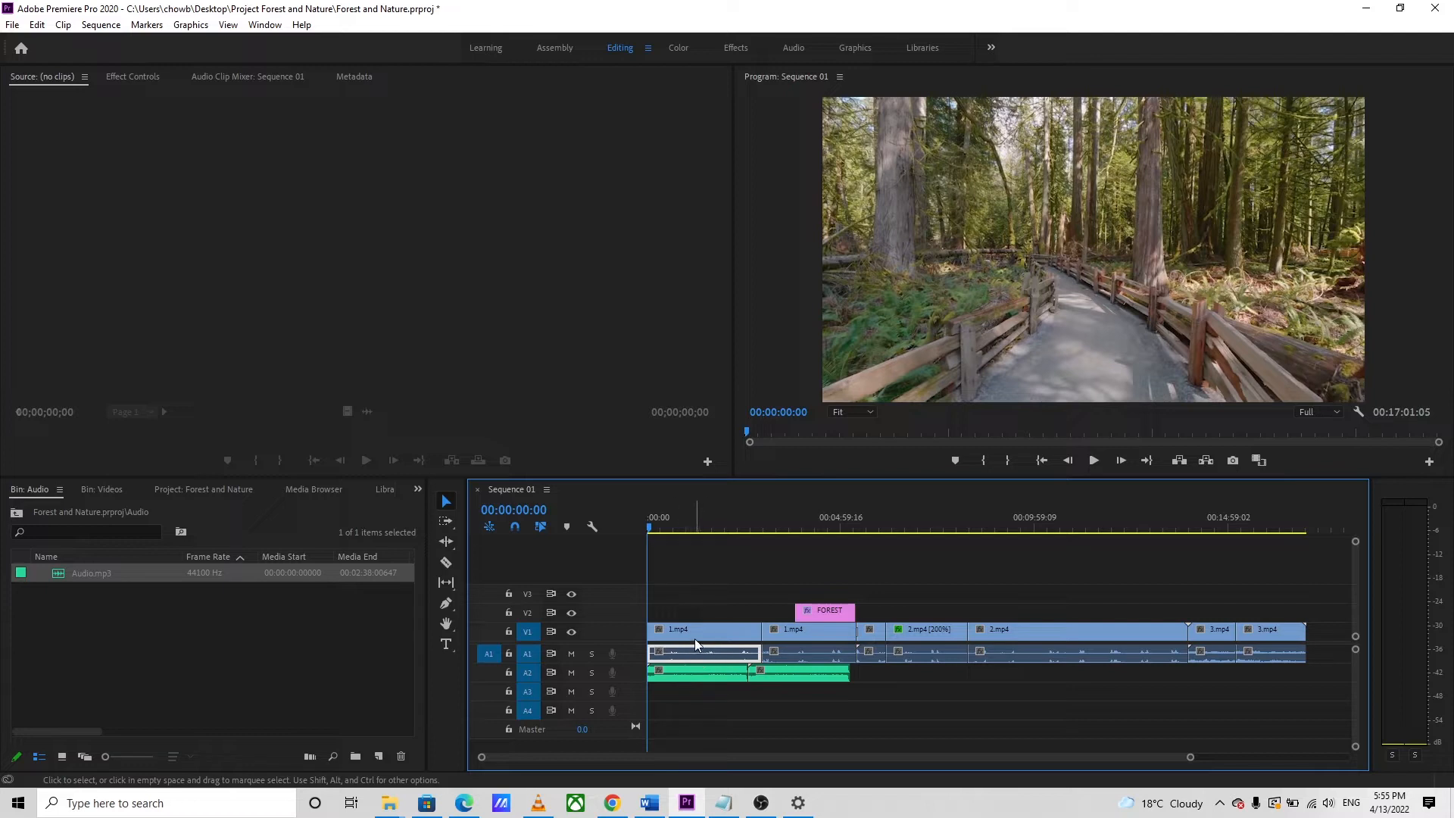
left_click(719, 635)
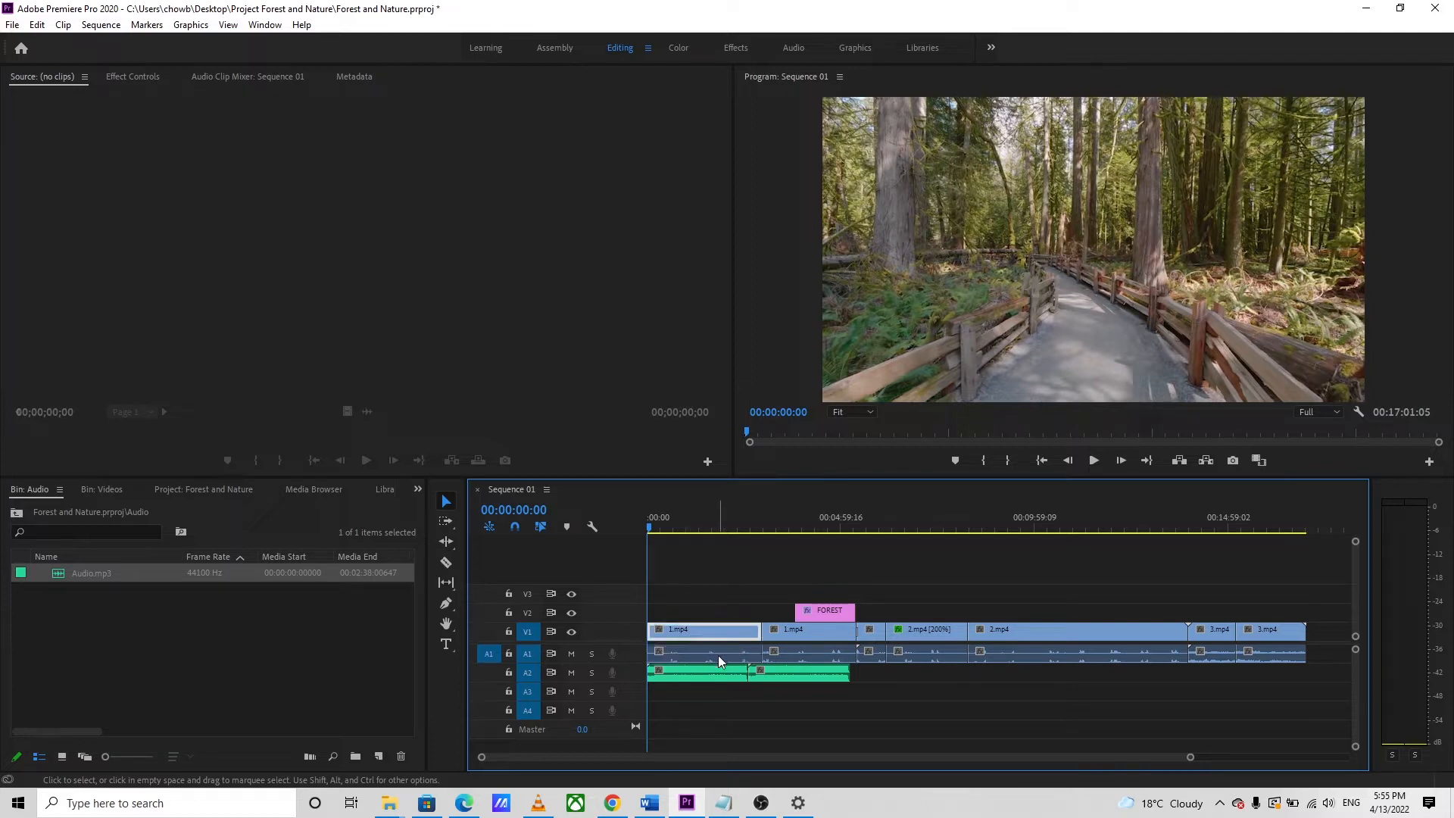
Step: Try muting audio track A1 and unmute it again
left_click(571, 654)
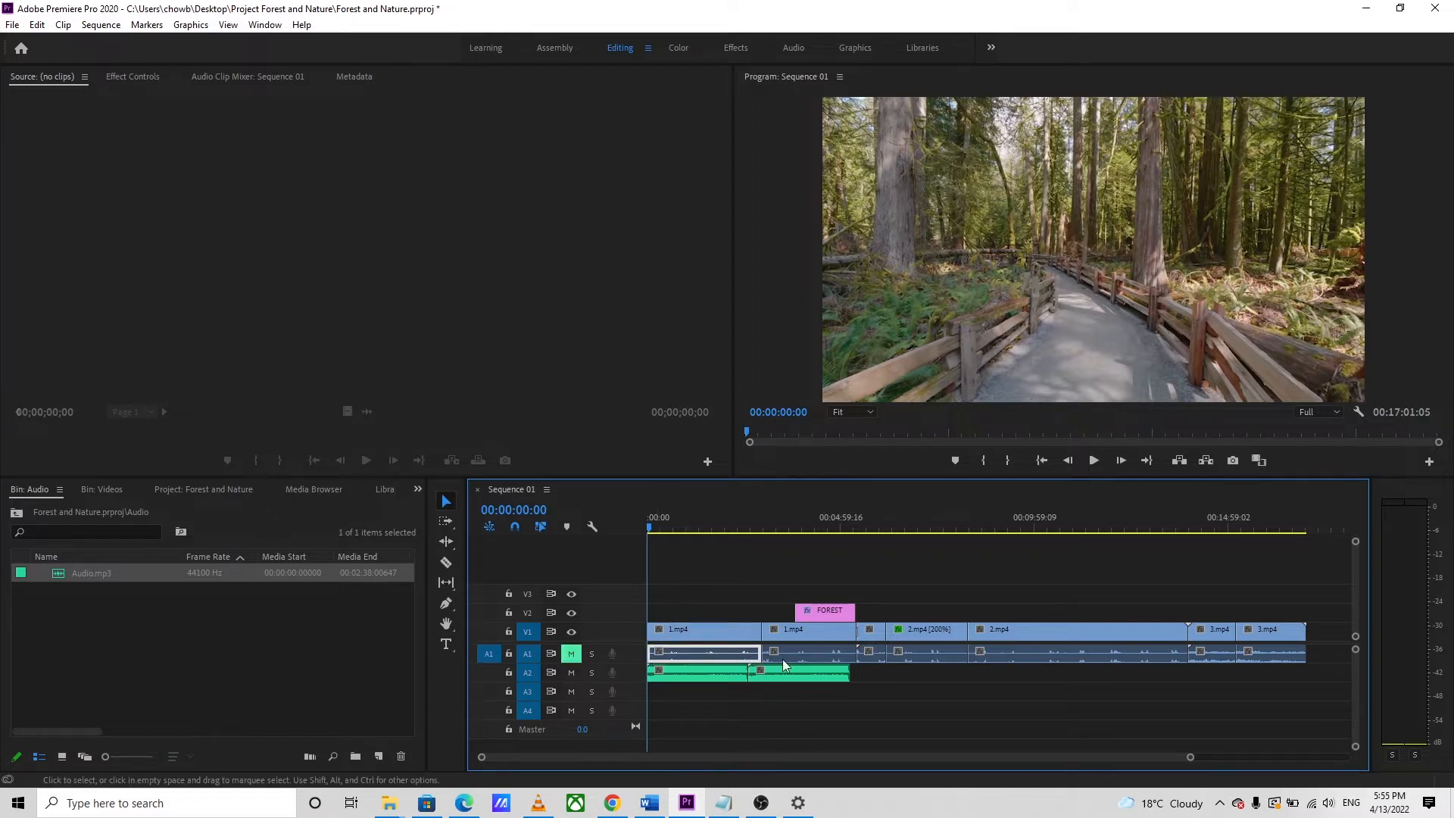
left_click(656, 671)
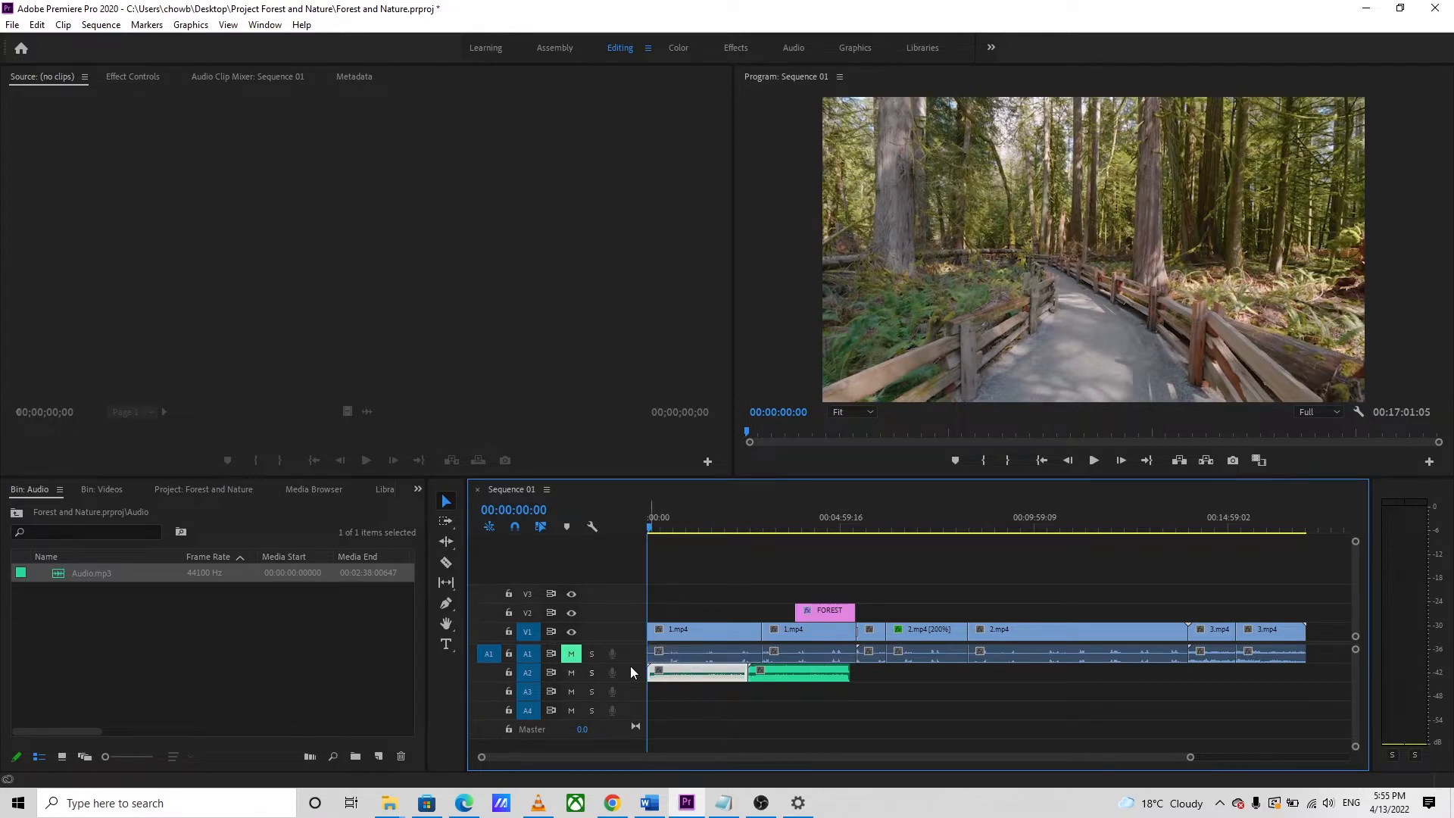
left_click(692, 654)
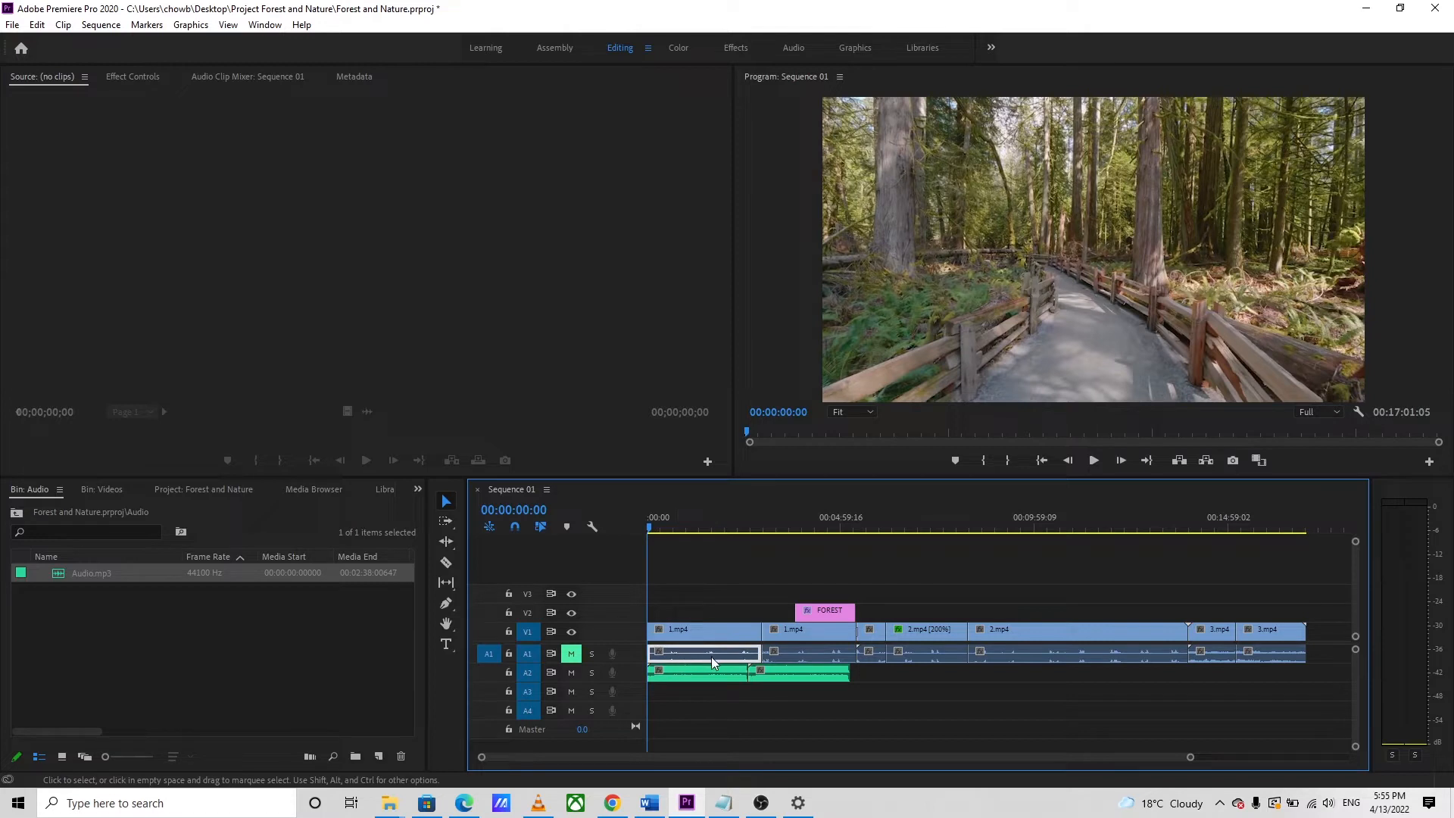
left_click(572, 653)
Step: Split the first 1.mp4 audio clip on track A1 about 60% along with the Razor tool and try deleting its first part
left_click(450, 564)
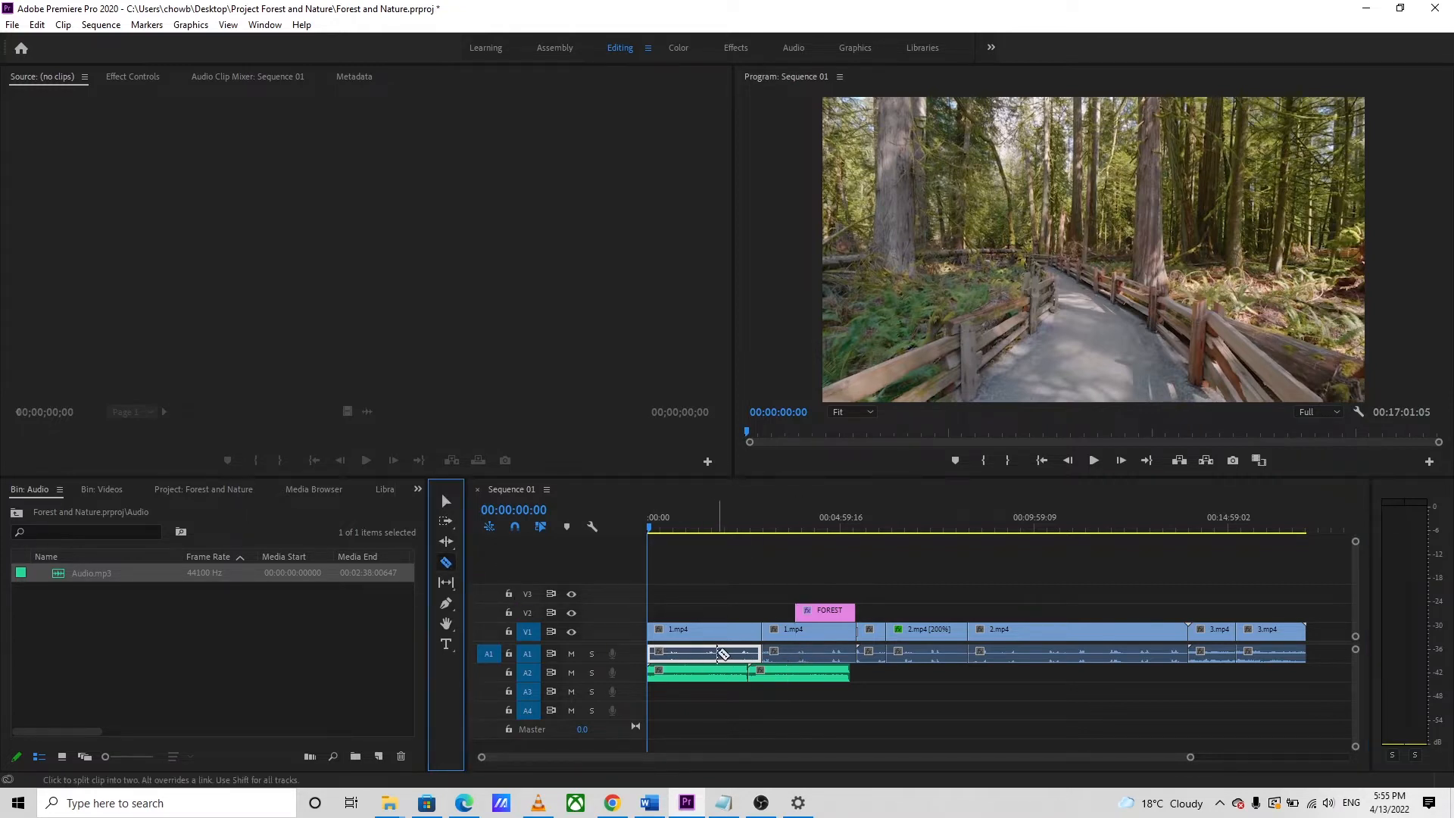
left_click(717, 653)
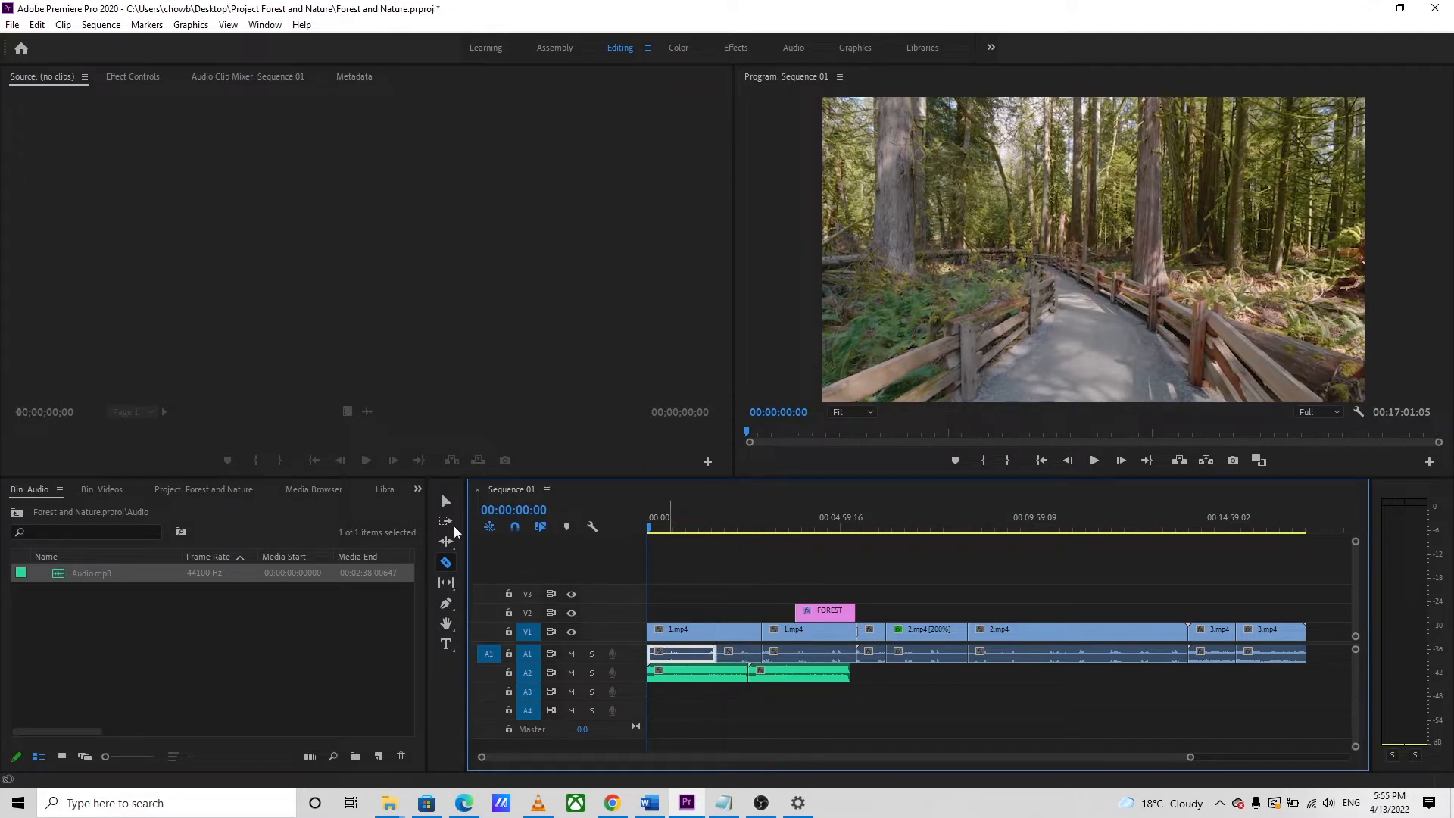
left_click(446, 501)
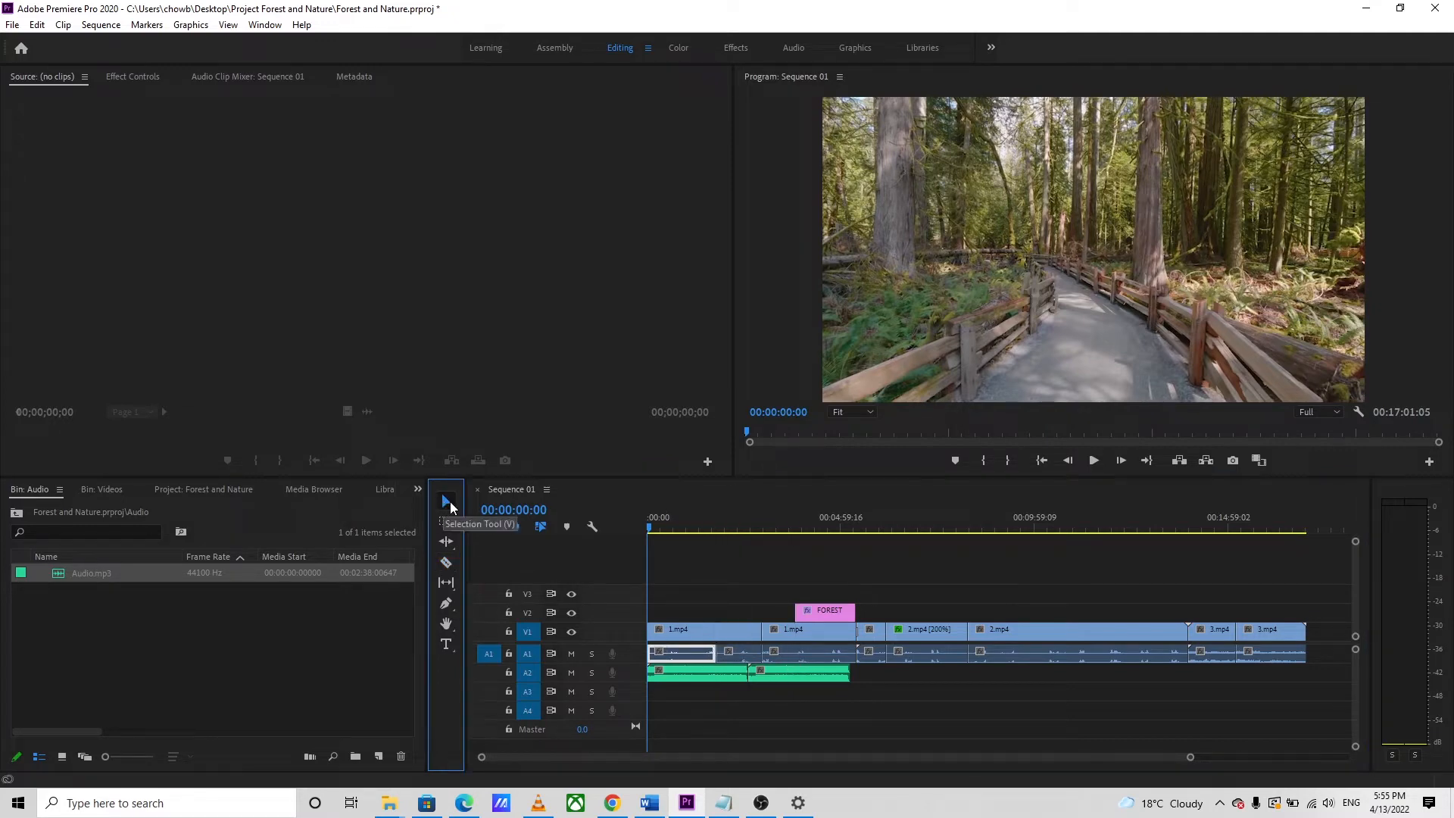
left_click(689, 650)
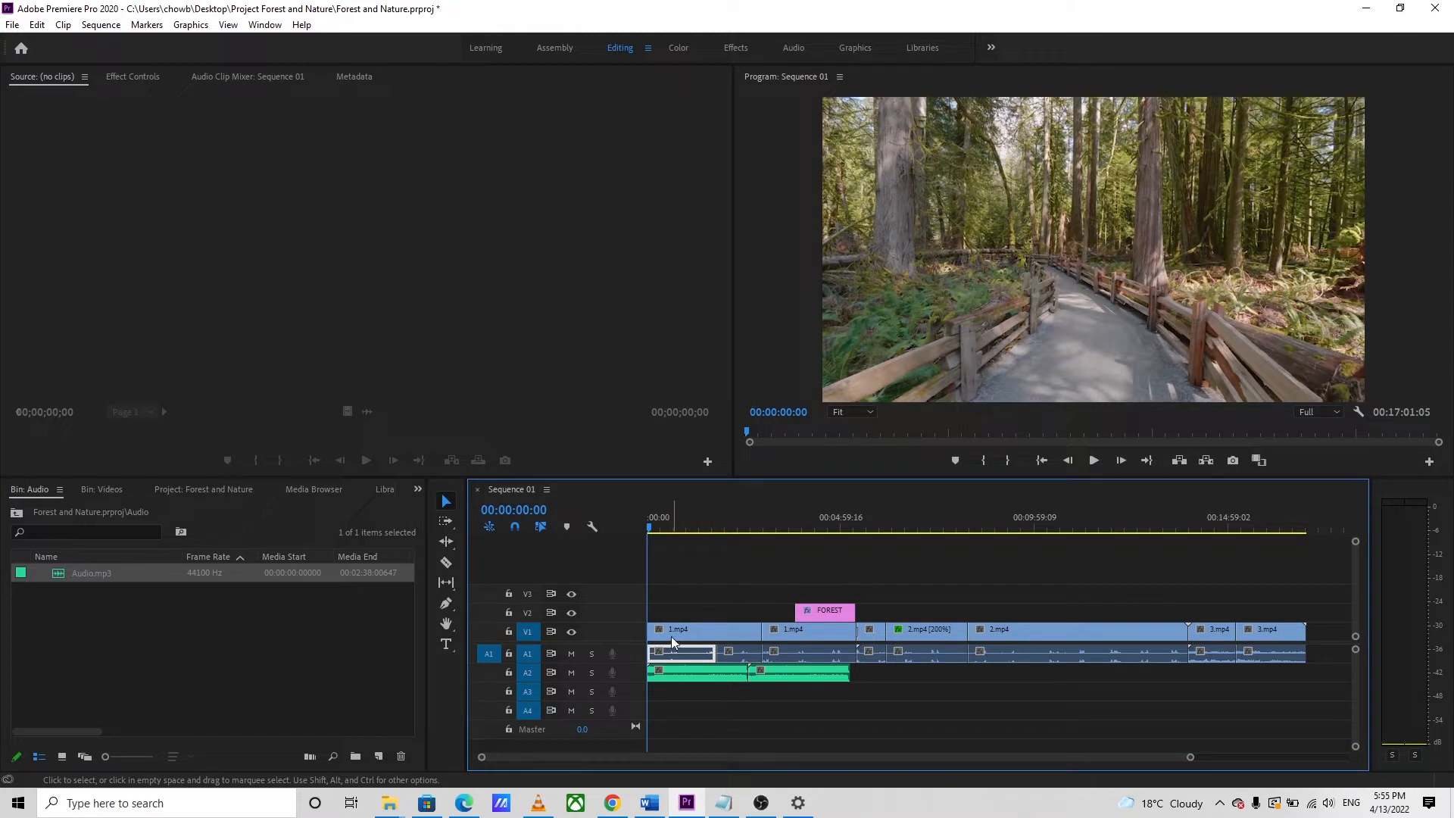
key("Delete")
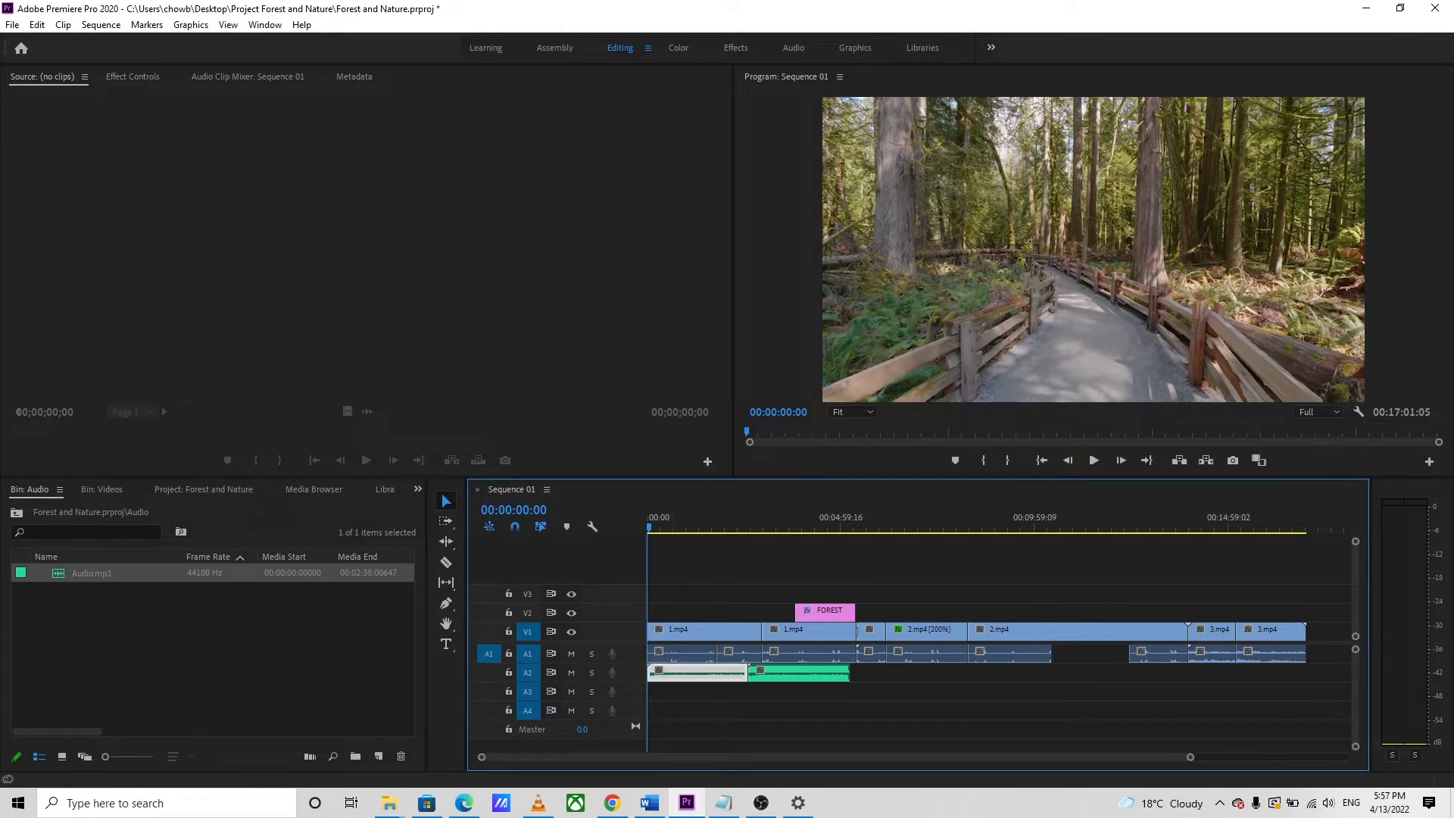
Step: Set the volume level of the first Audio.mp3 clip on track A2 to 10 dB and play the sequence to hear it
left_click(821, 676)
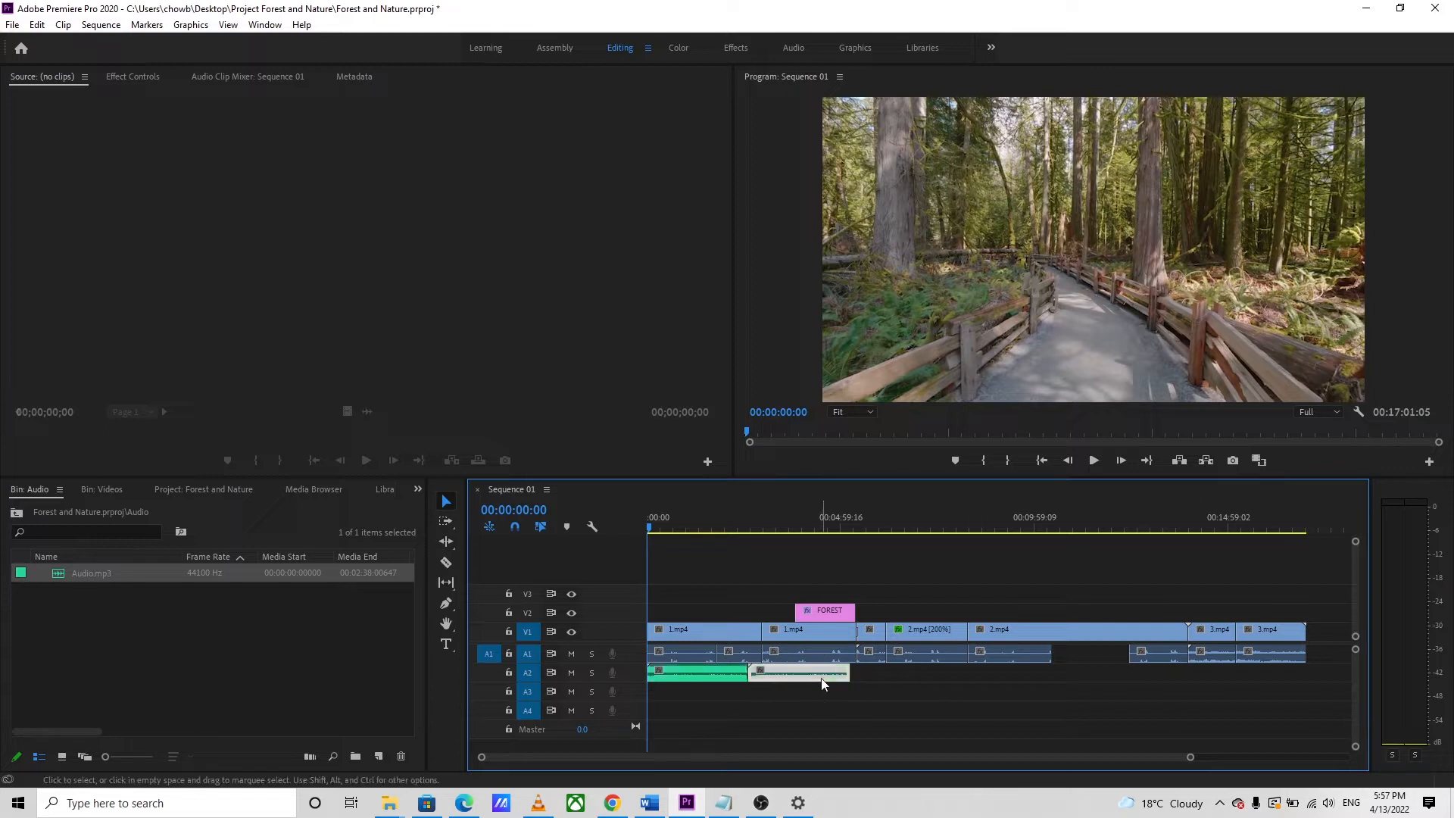
left_click(683, 679)
left_click(138, 76)
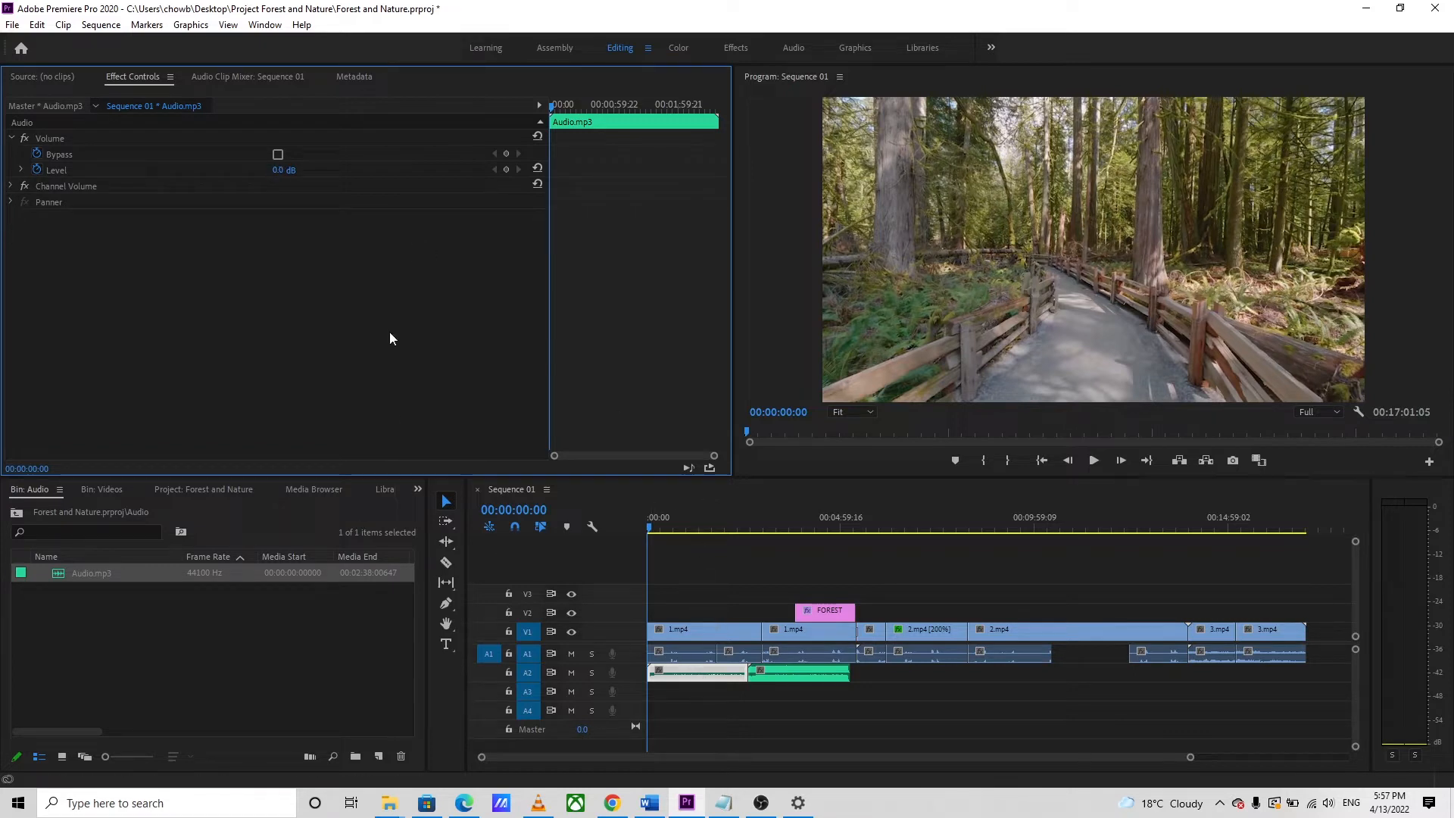
left_click(284, 171)
key("Return")
left_click(647, 525)
key("space")
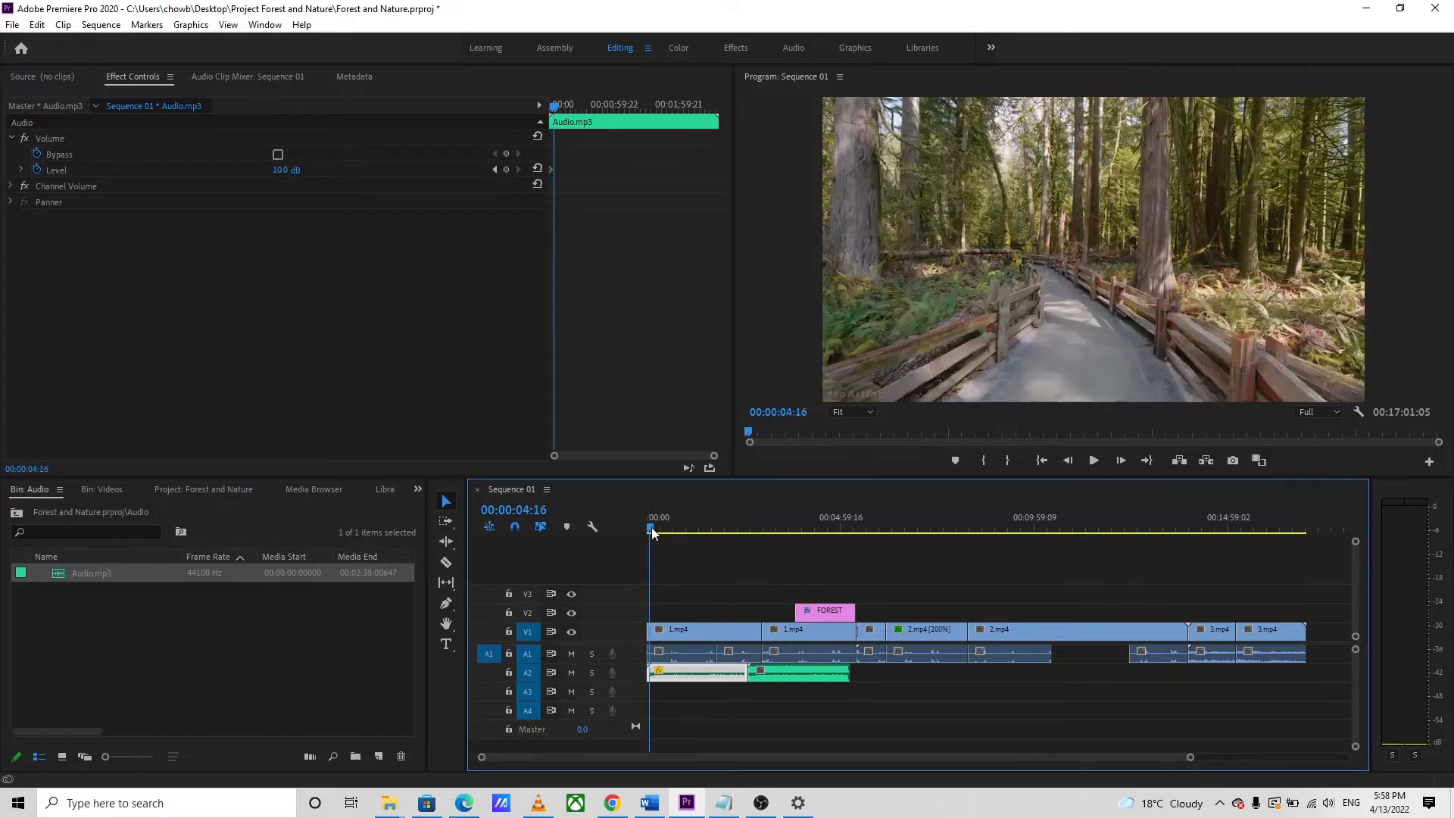
left_click(1096, 461)
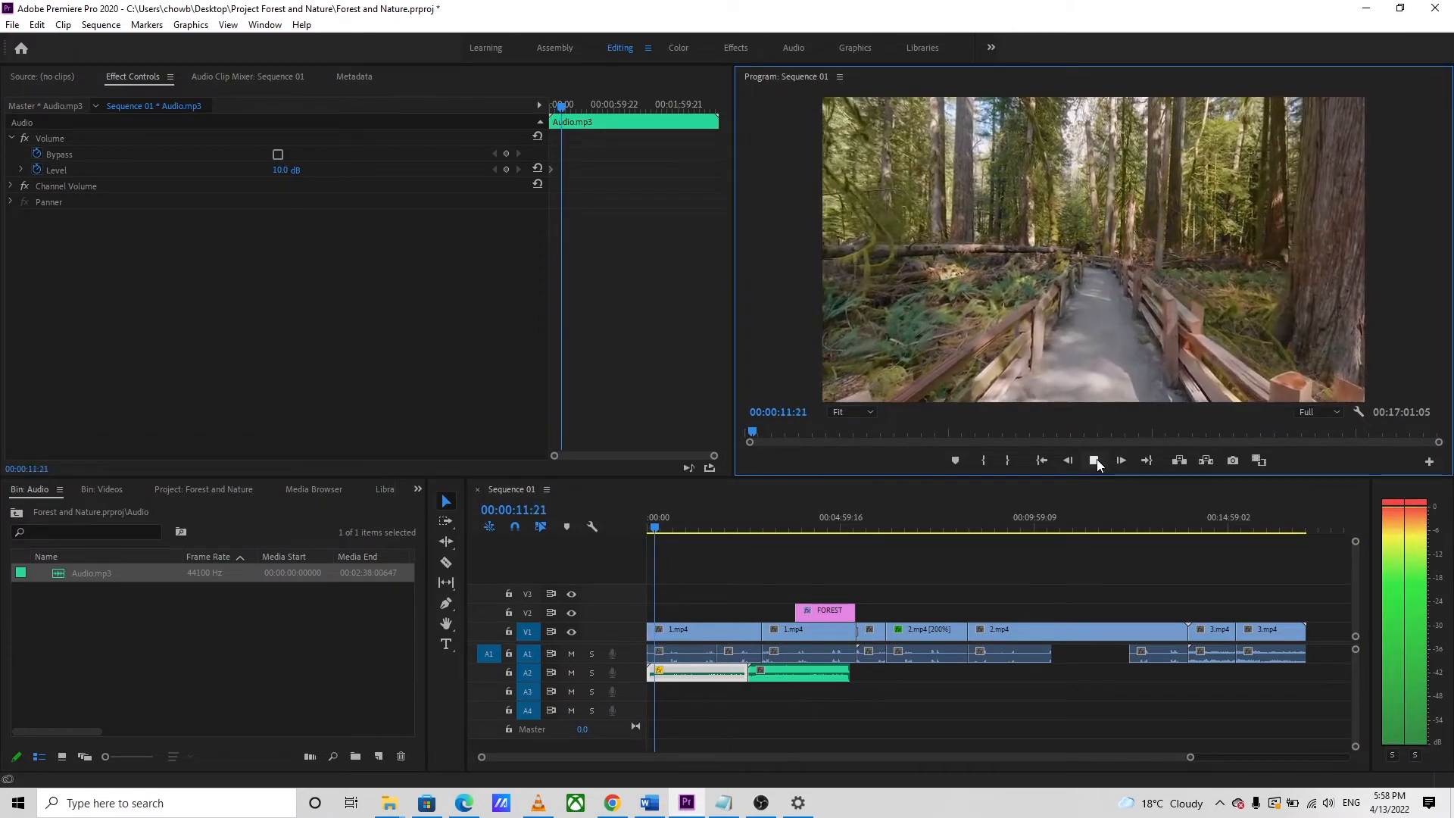
left_click(1097, 462)
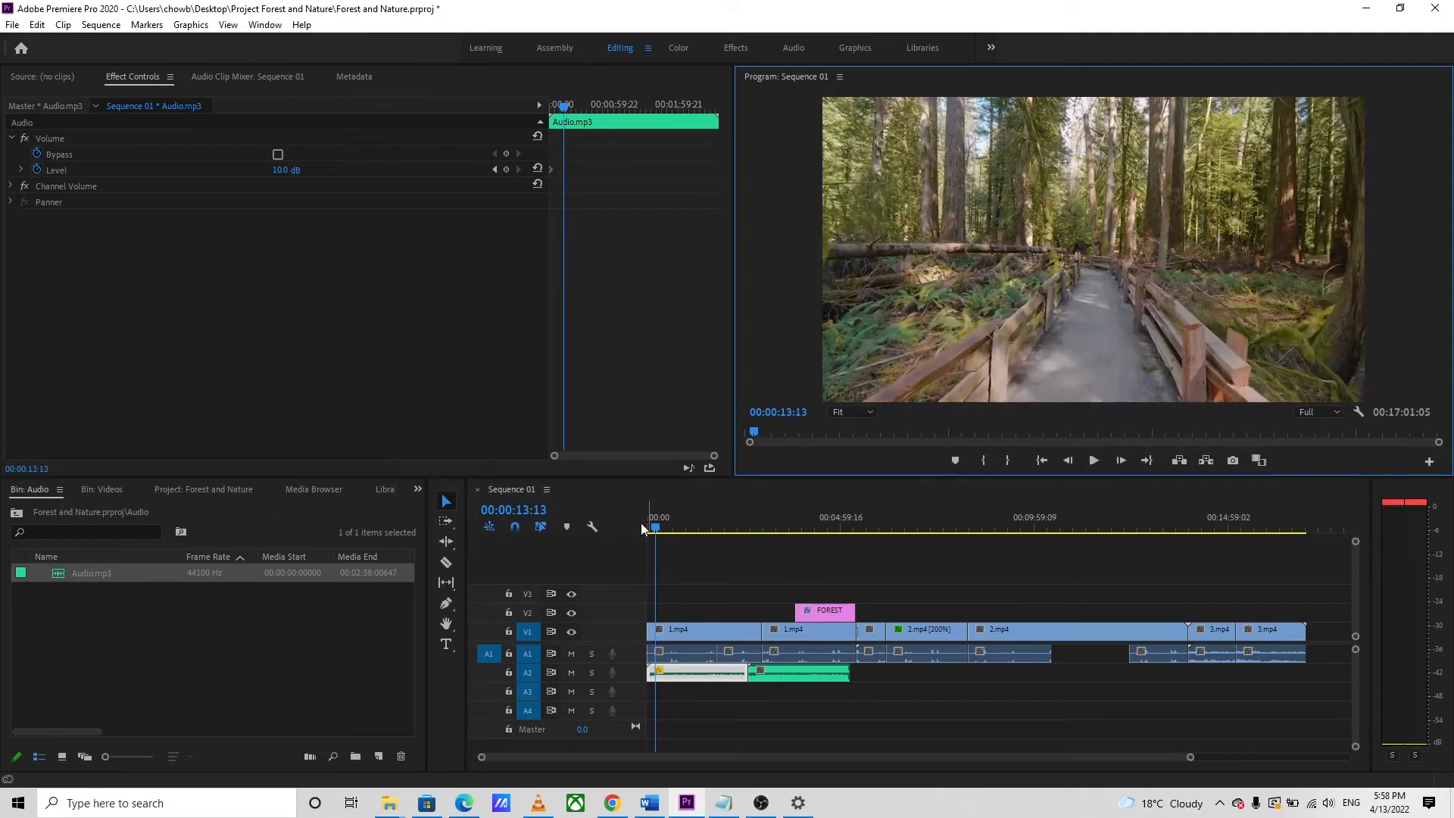
Step: Lower the first Audio.mp3 clip's volume level to -20 dB further along the clip and play back the result
left_click(280, 170)
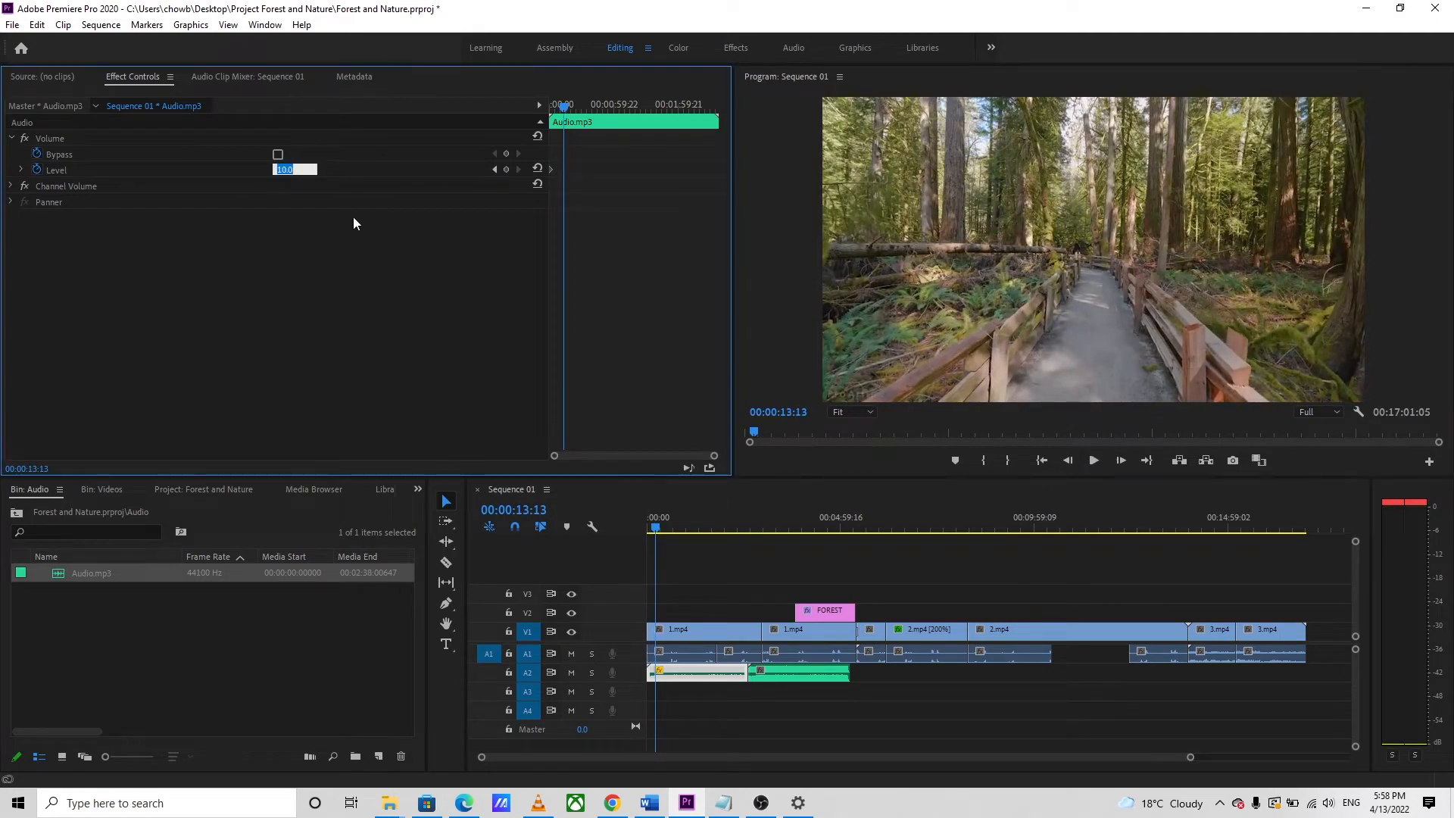
type("-1")
key("Return")
left_click(1091, 461)
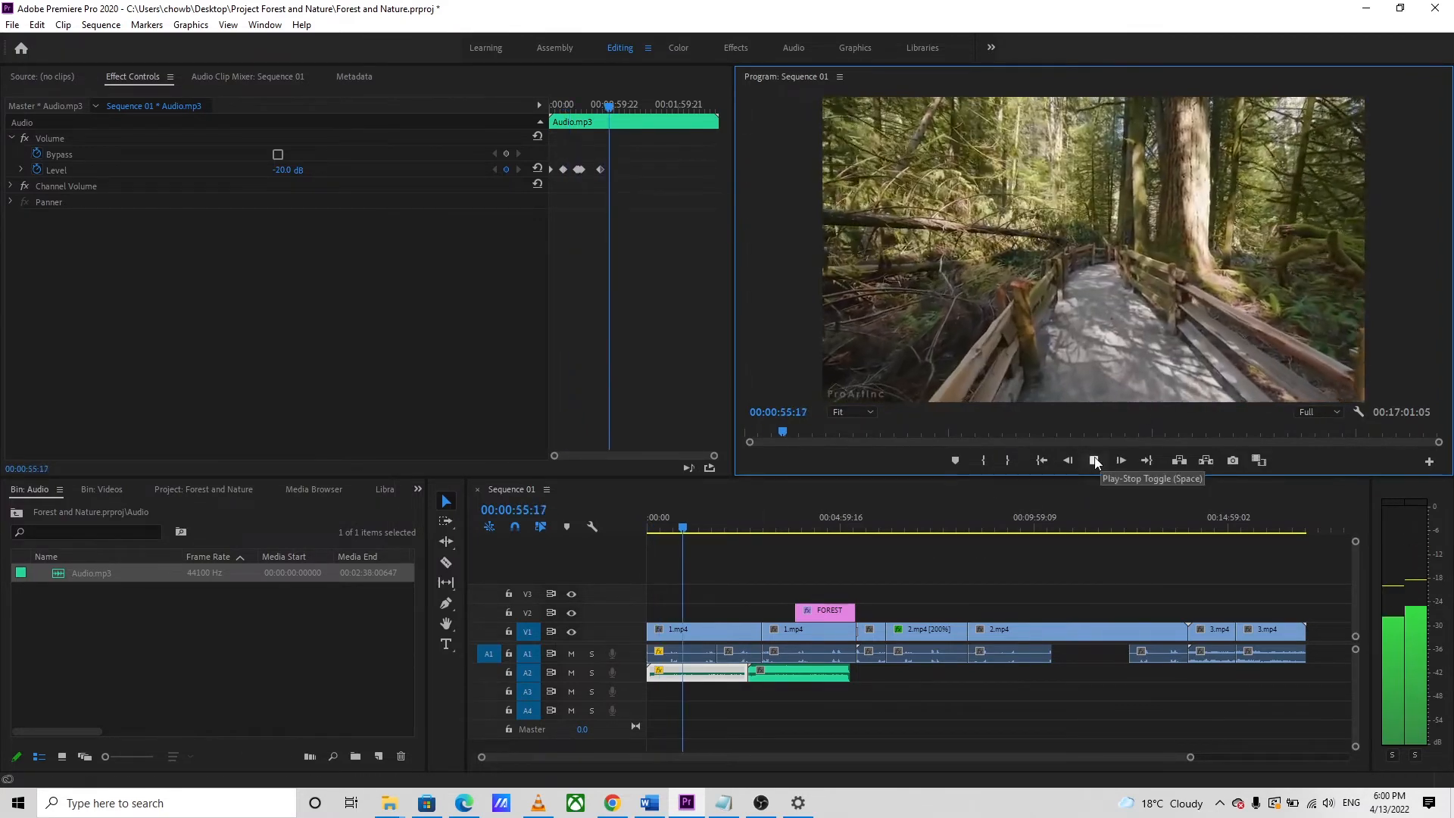
left_click(1094, 460)
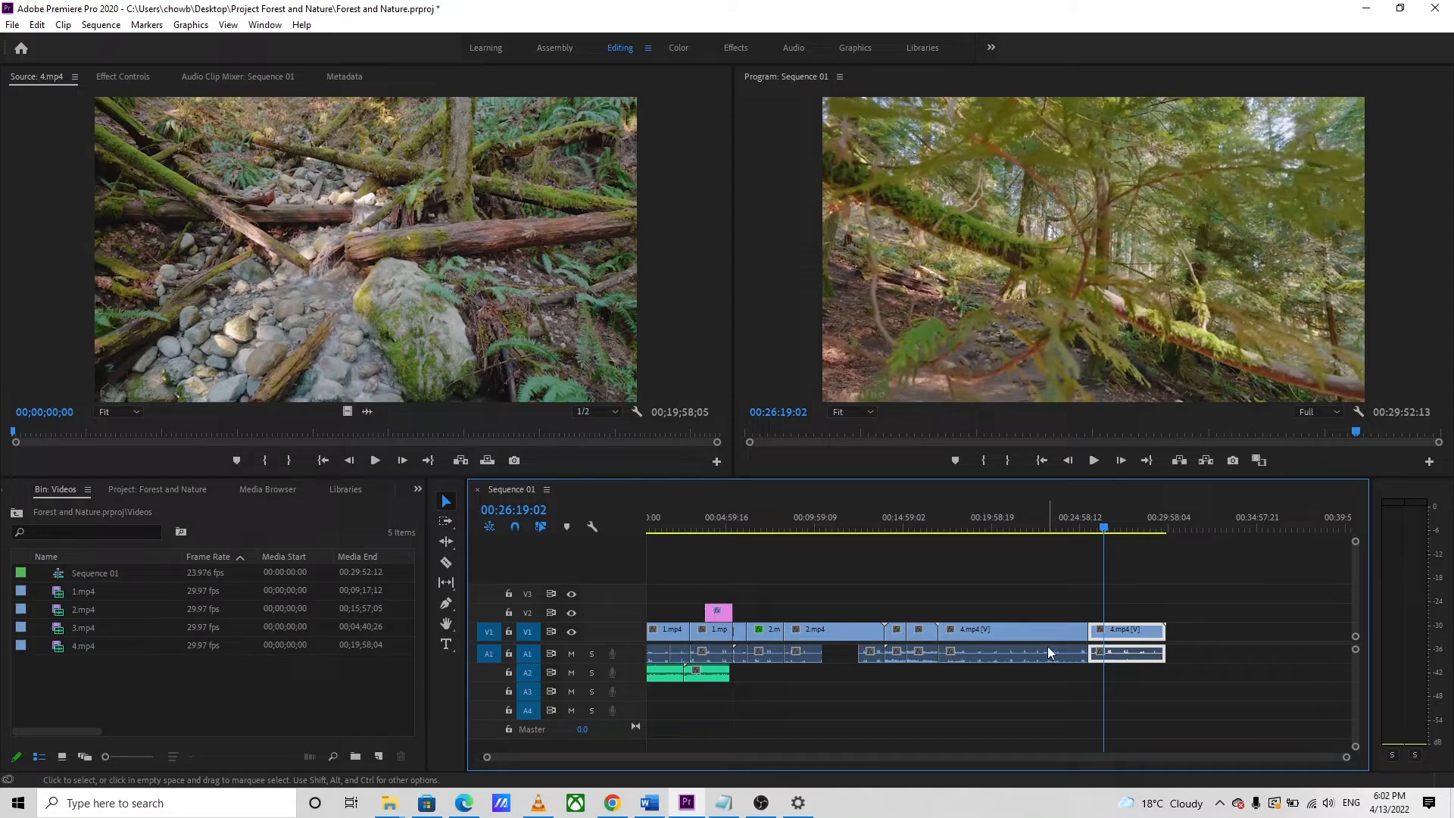
Step: In the Color workspace, set the last 4.mp4 clip's Lumetri Highlights to about 43.5 and Shadows to about -34.8
double_click(102, 646)
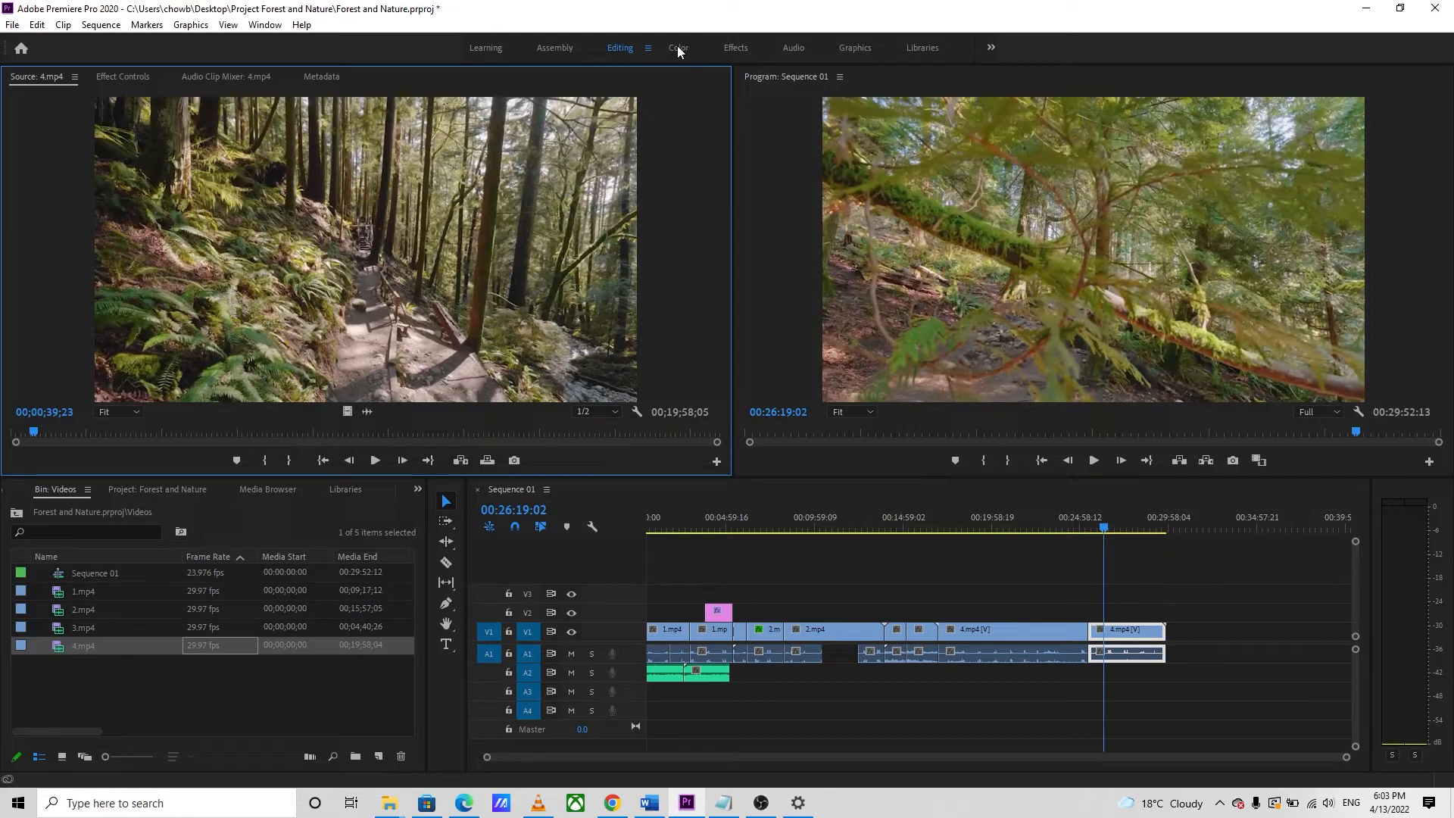
left_click(678, 50)
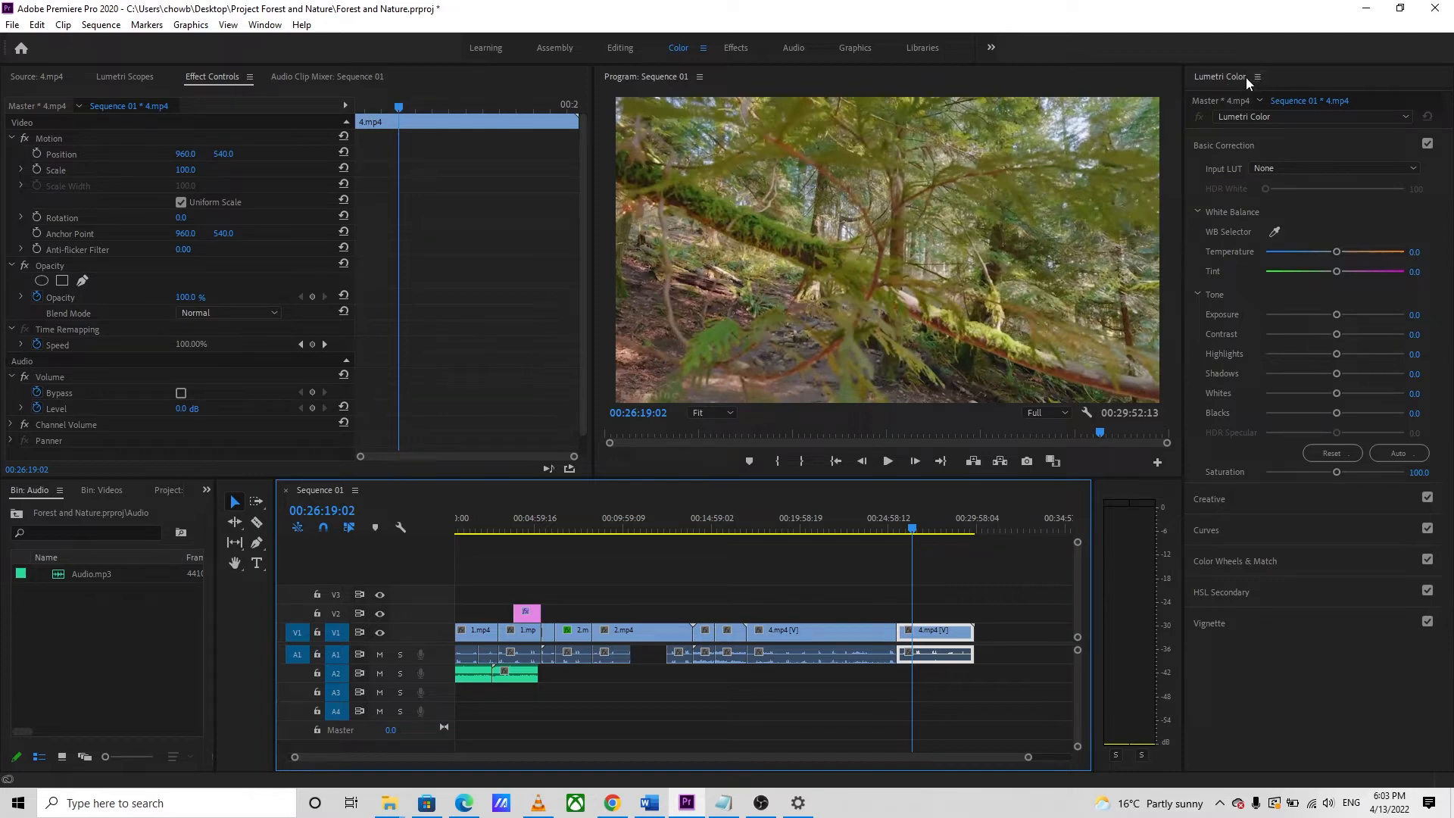
left_click(265, 25)
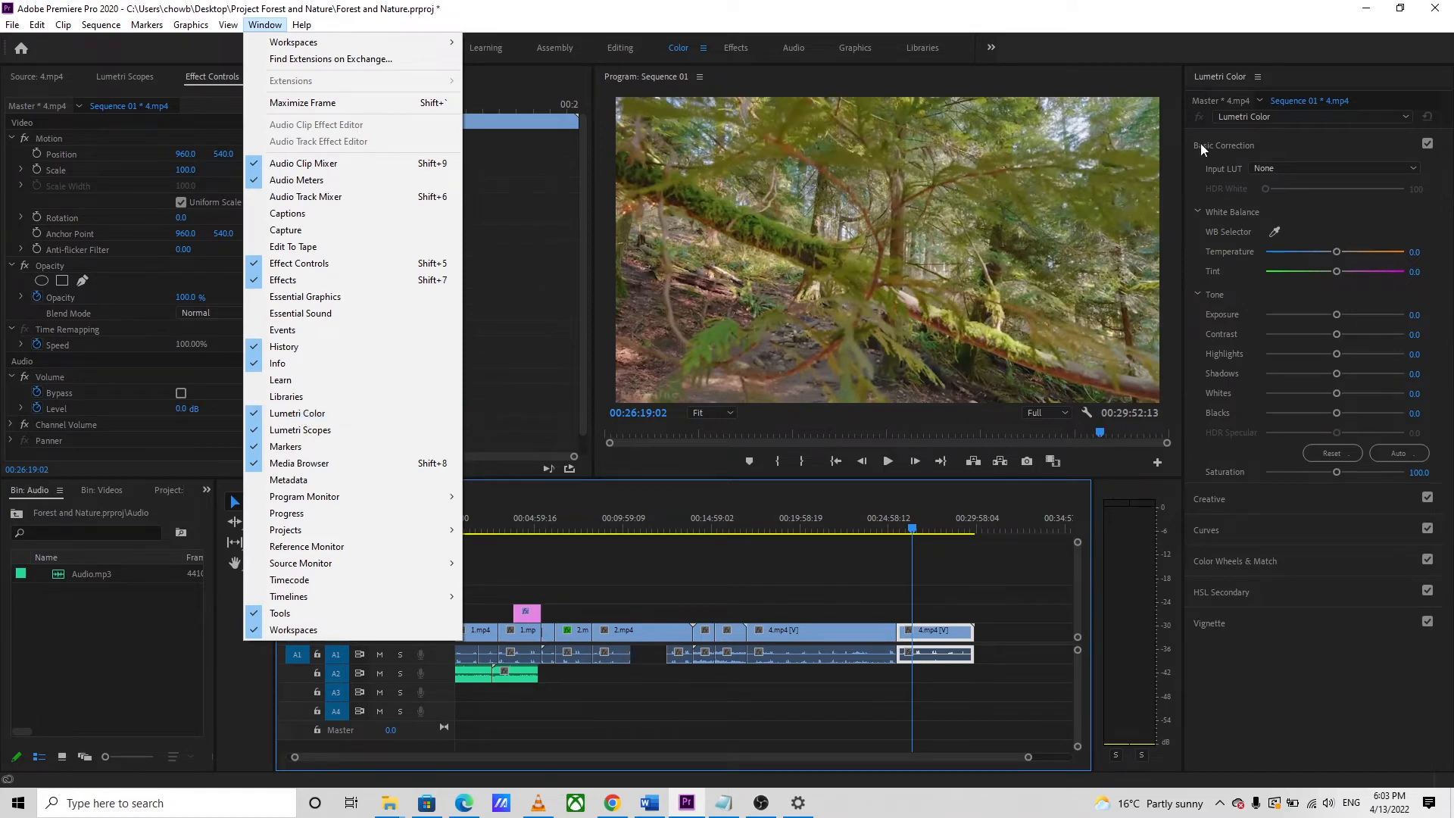
left_click(1284, 72)
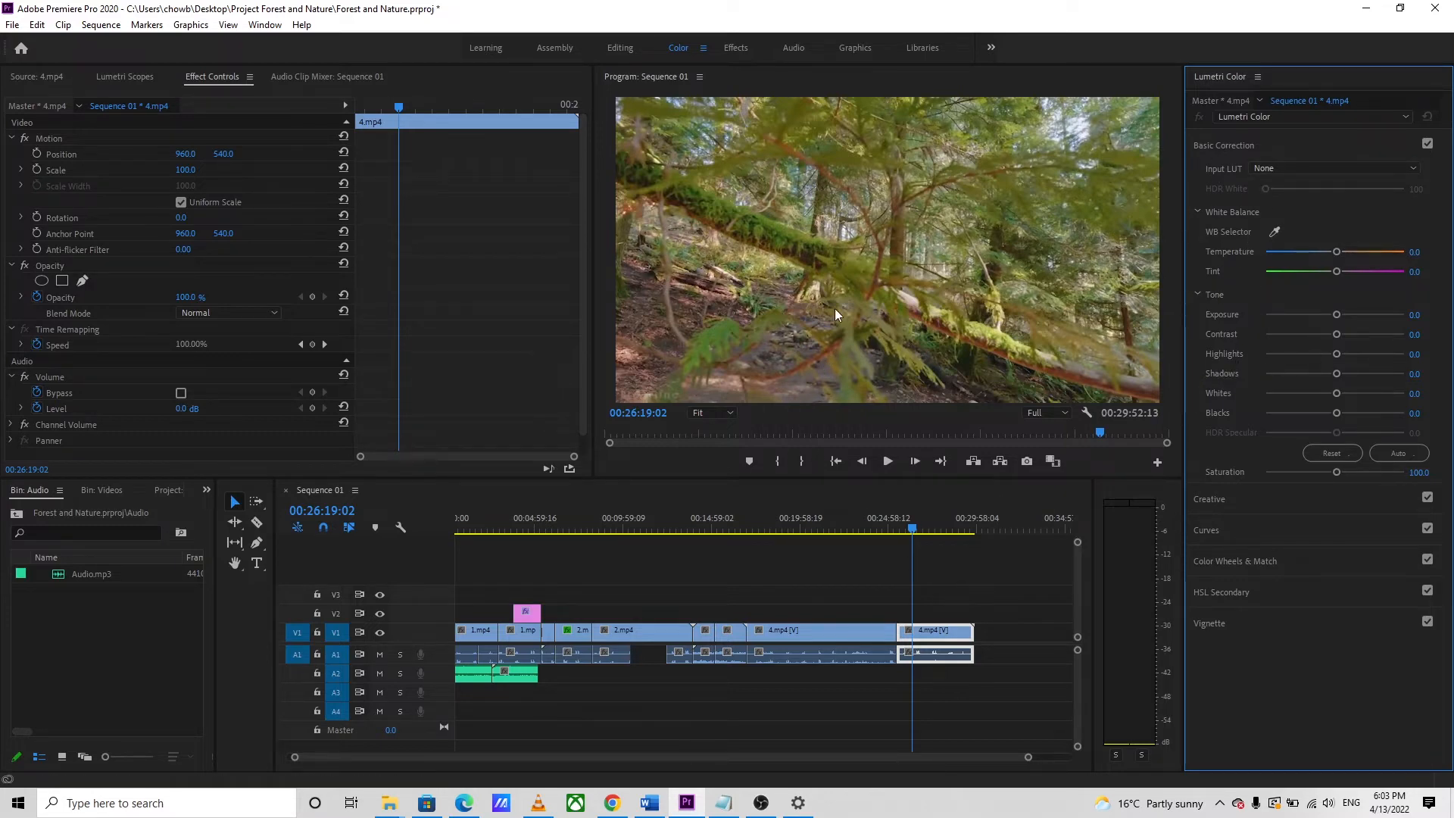
left_click_drag(1337, 358, 1311, 377)
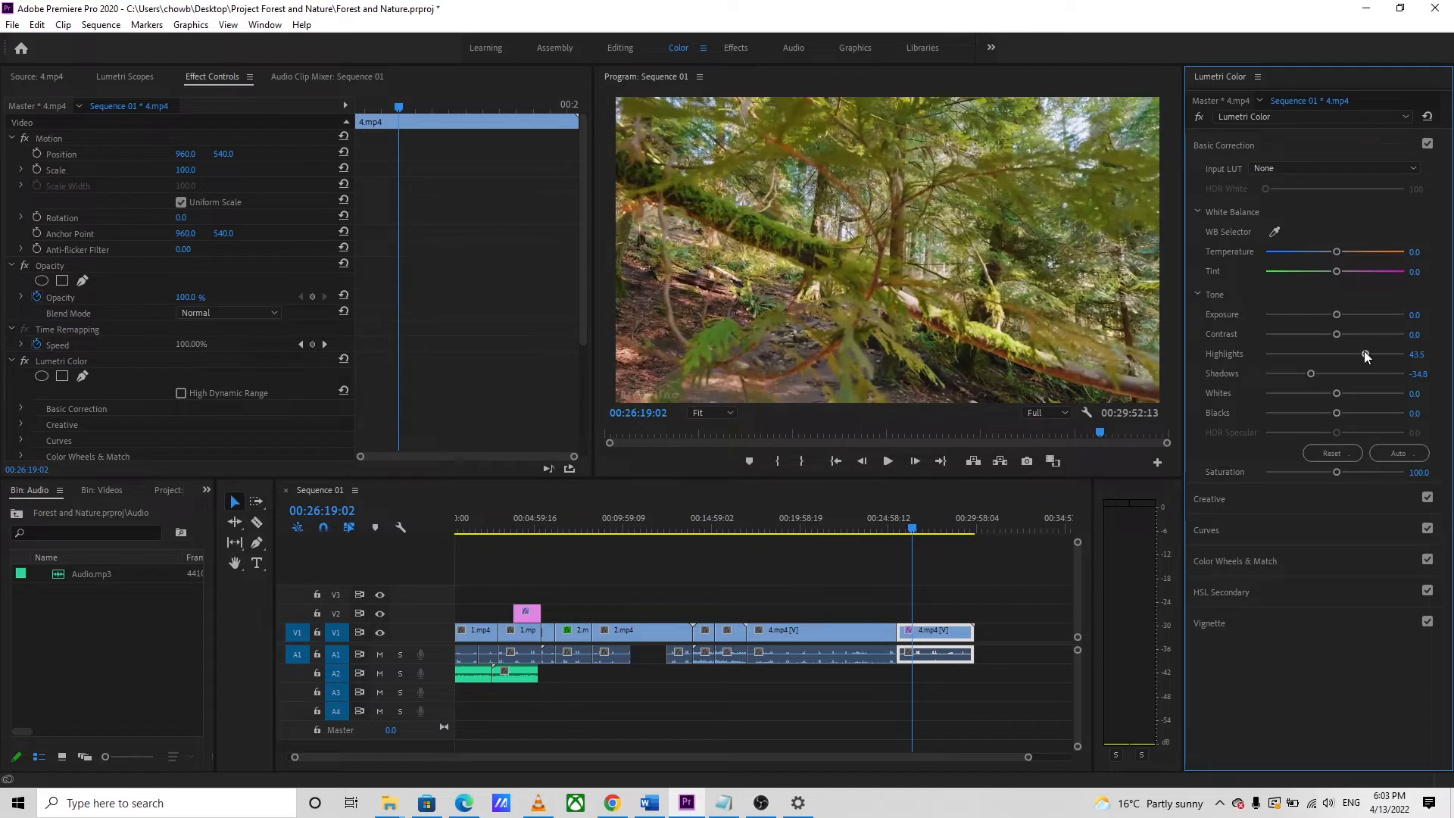
Step: Apply the SL CLEAN STRAIGHT HDR creative look to the last 4.mp4 clip
left_click(1210, 500)
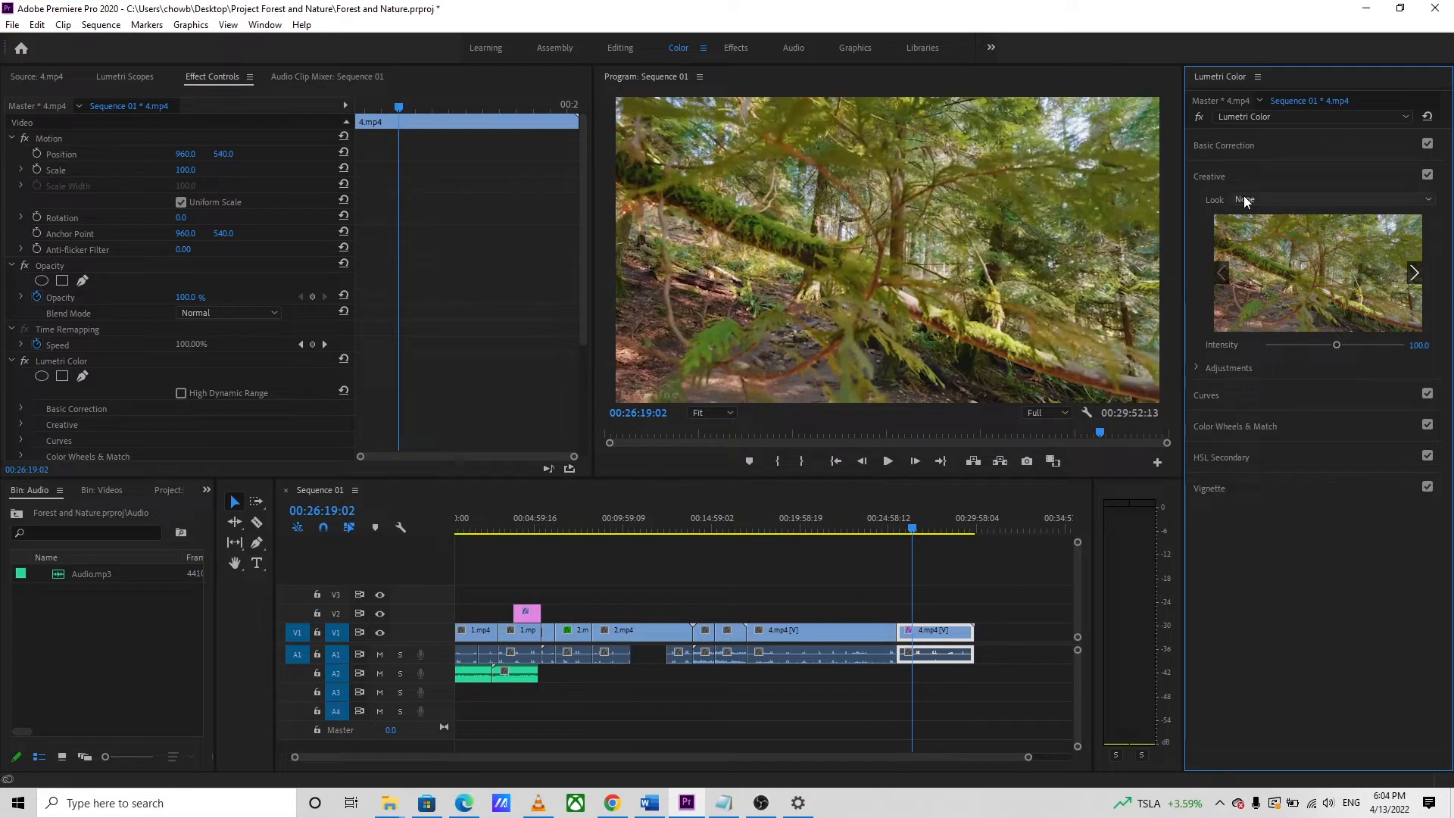
left_click(1428, 200)
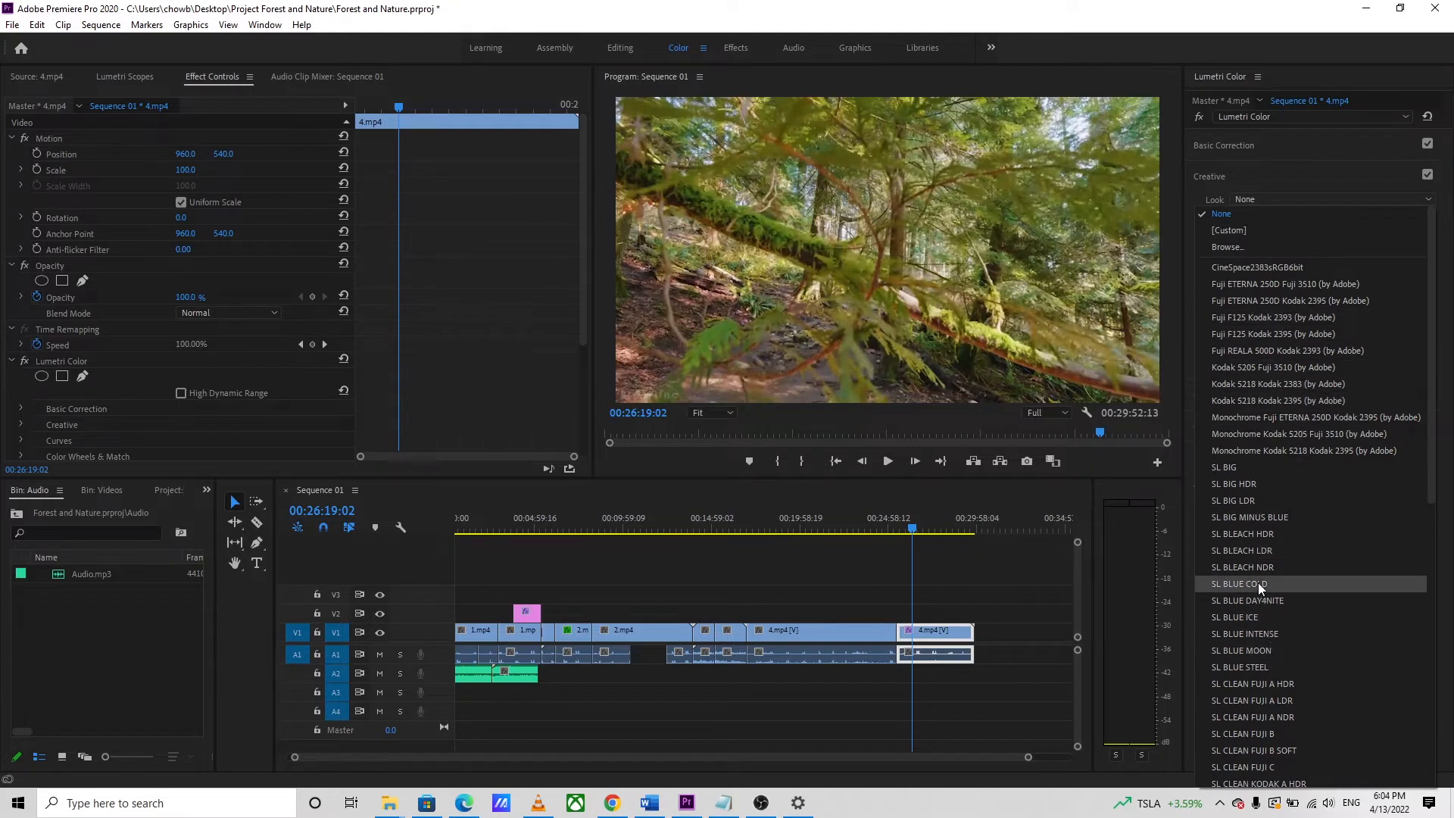
scroll(1258, 584, "down", 5)
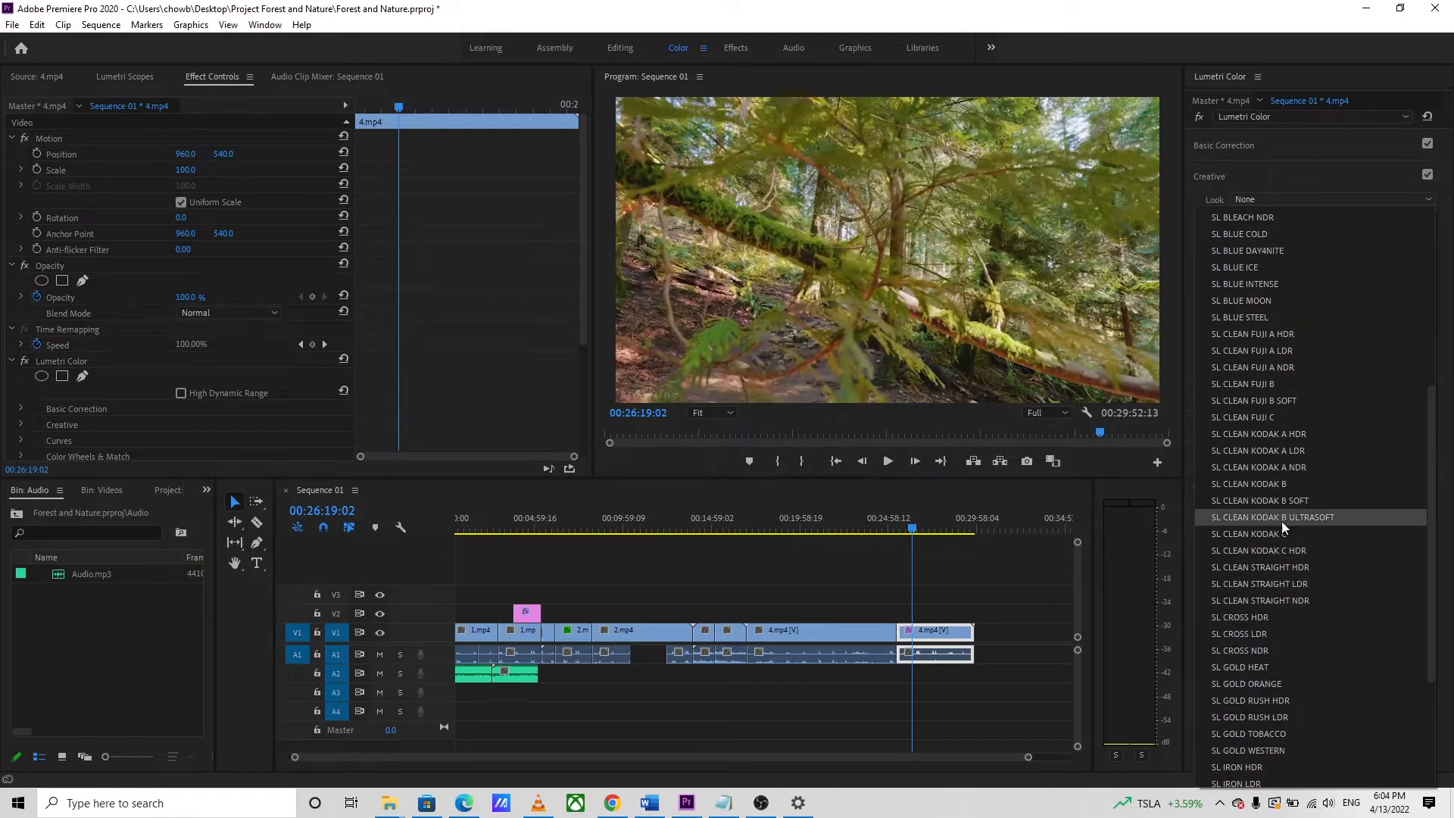
scroll(1296, 604, "up", 3)
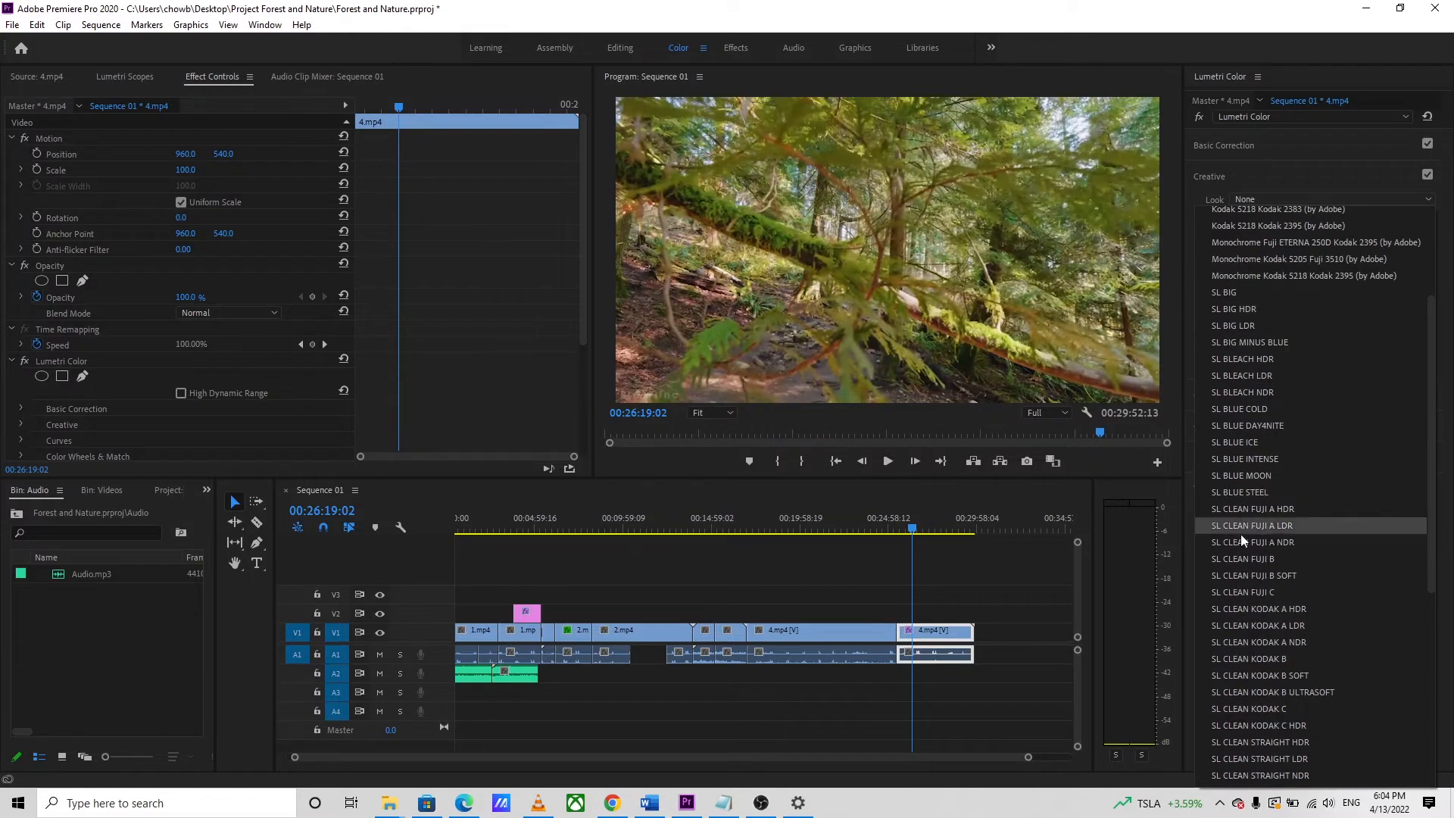
scroll(1251, 659, "down", 5)
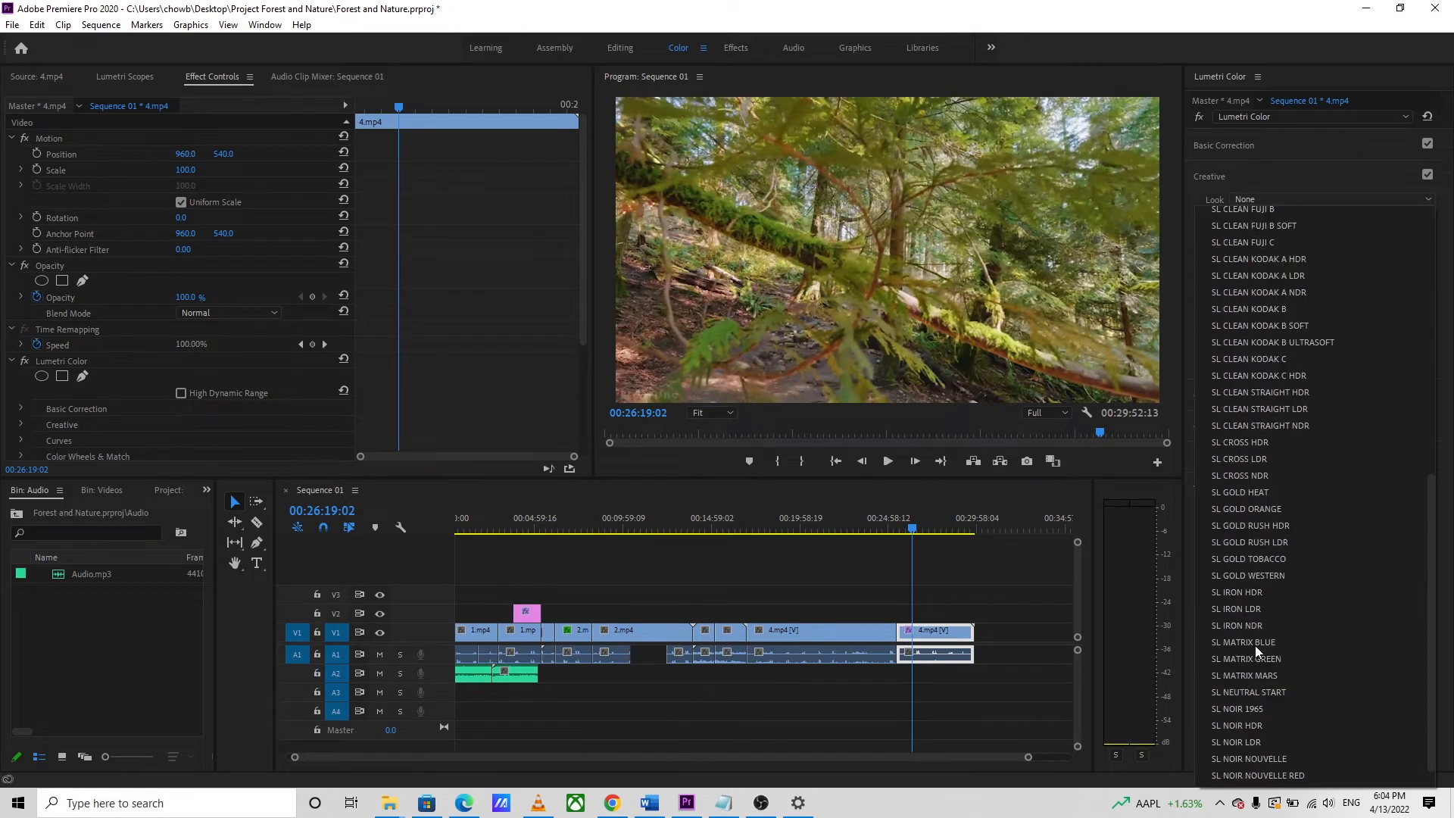
left_click(1268, 394)
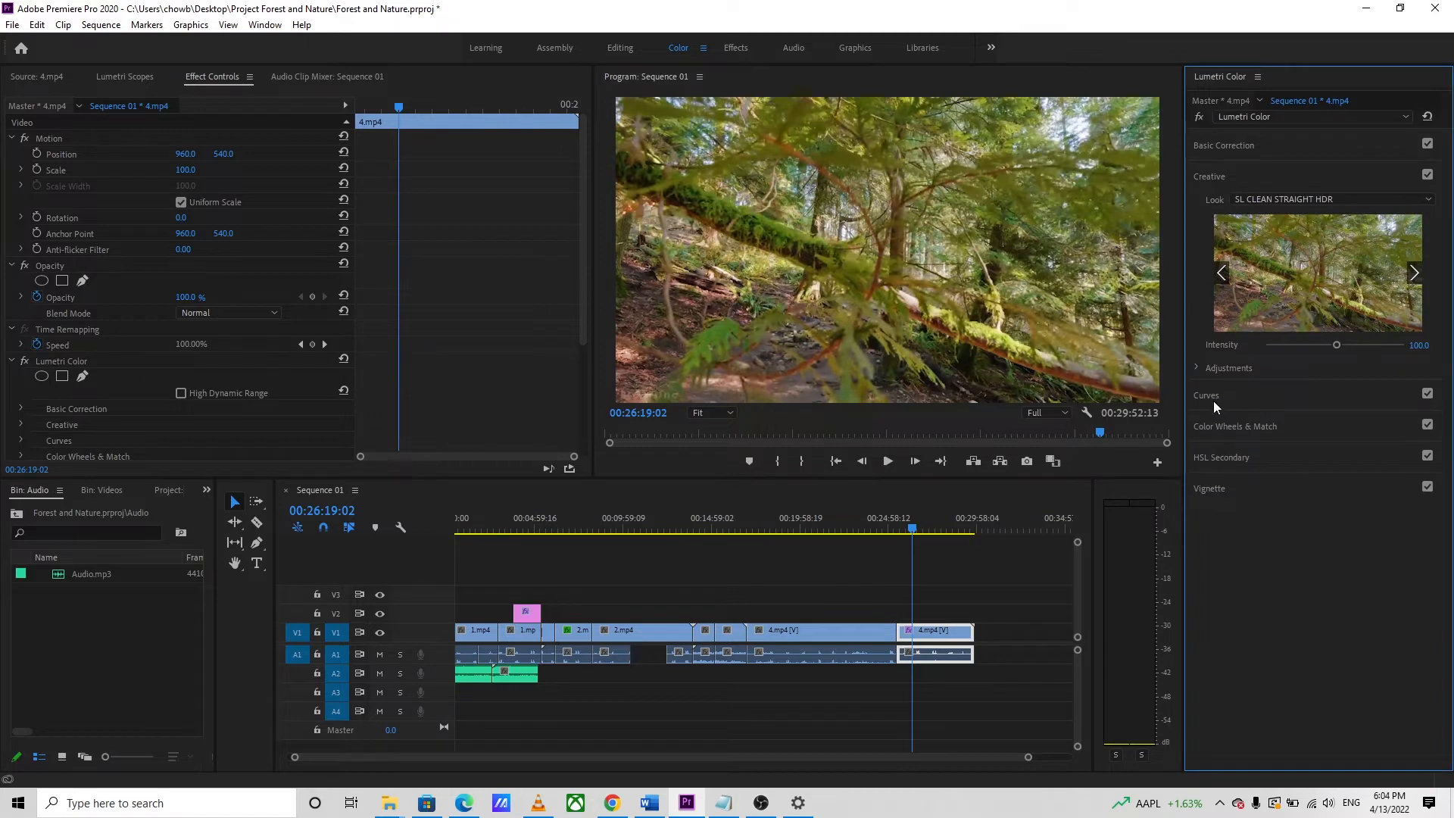
Step: Shift the Highlight Tint of the last 4.mp4 clip slightly toward pinkish red in the creative adjustments
left_click(1199, 368)
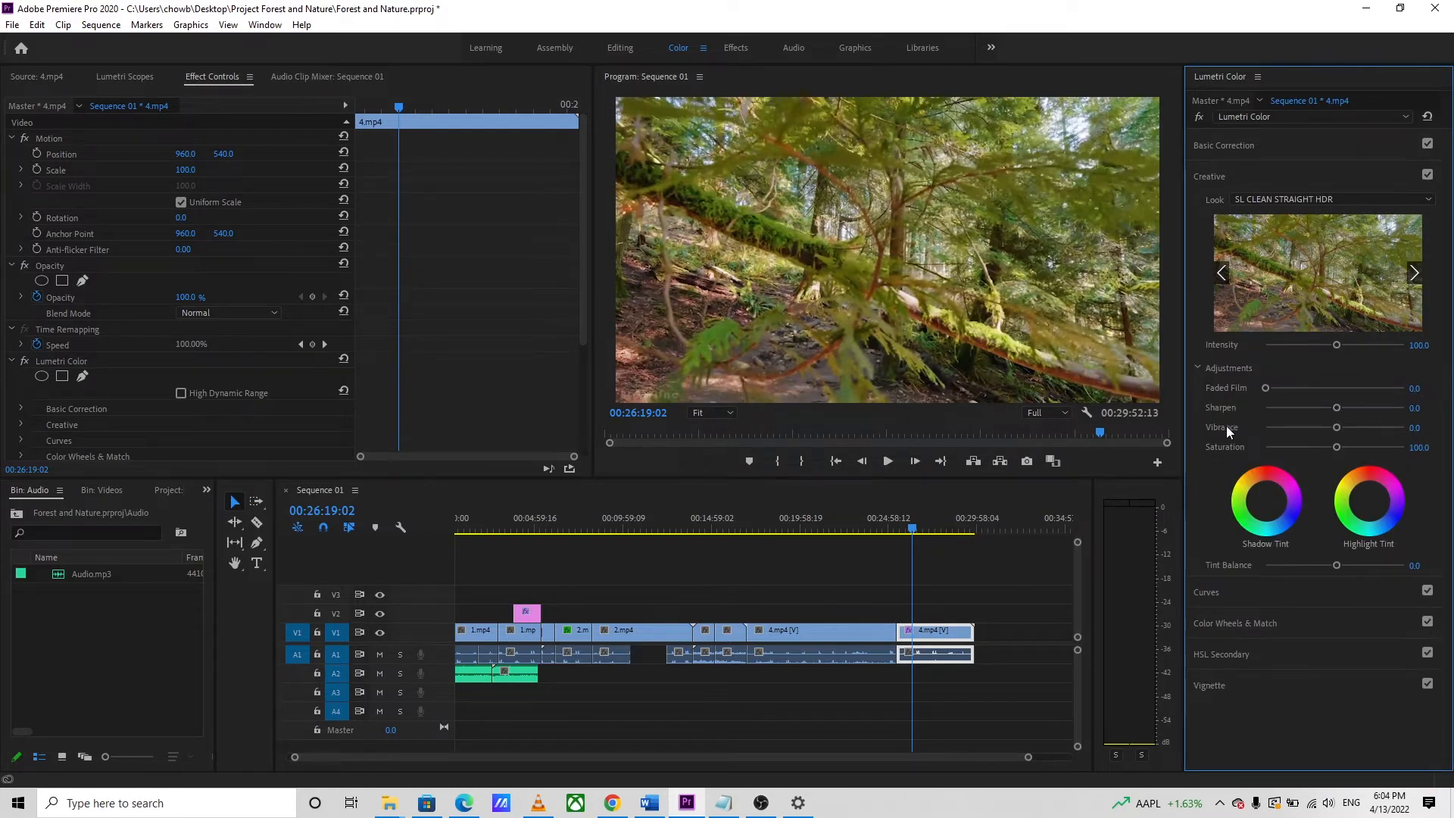
left_click(1377, 484)
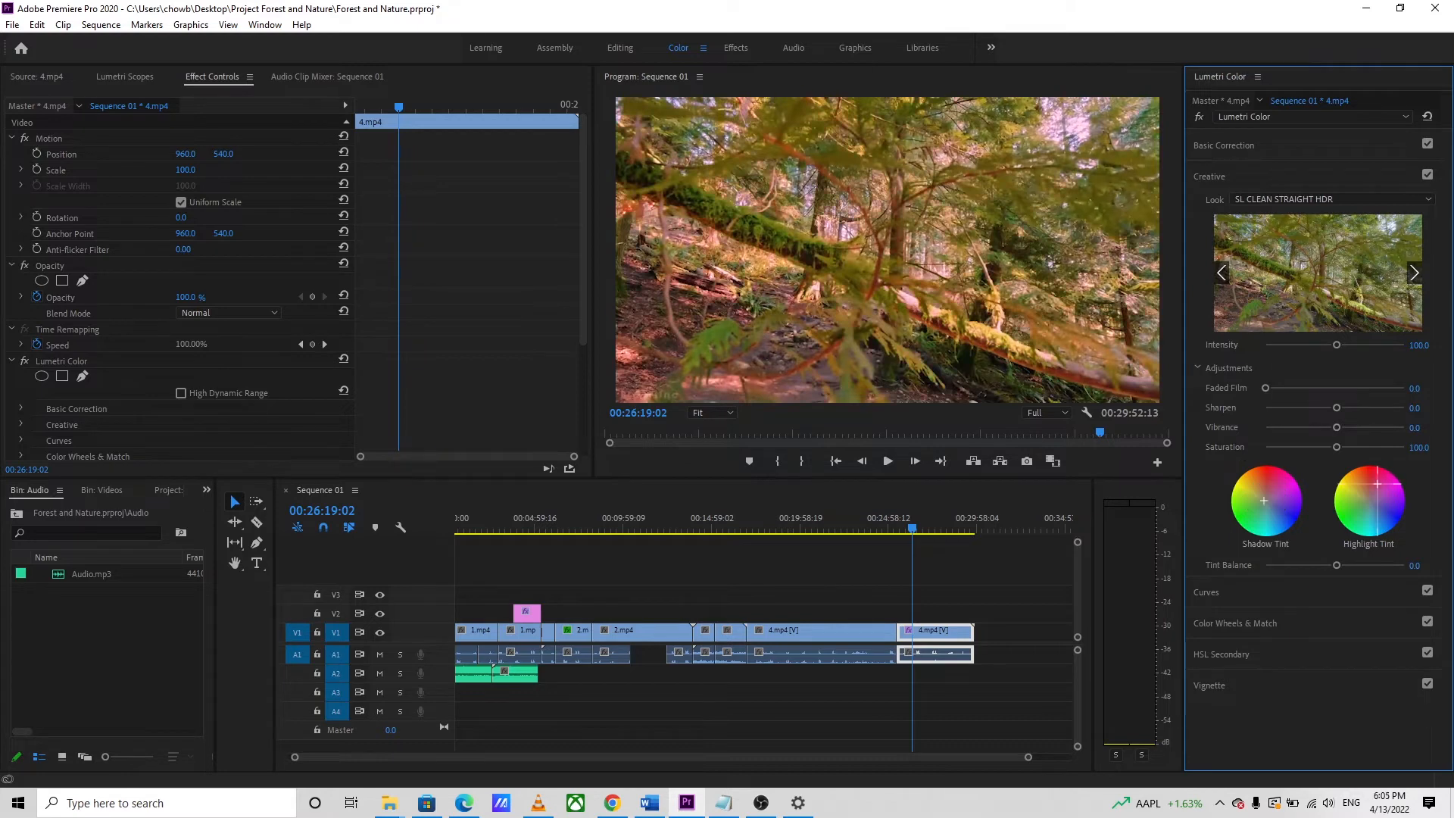
left_click_drag(1378, 484, 1377, 484)
Step: Look over the RGB curves and Hue Saturation curves available in Lumetri Color
left_click(1209, 594)
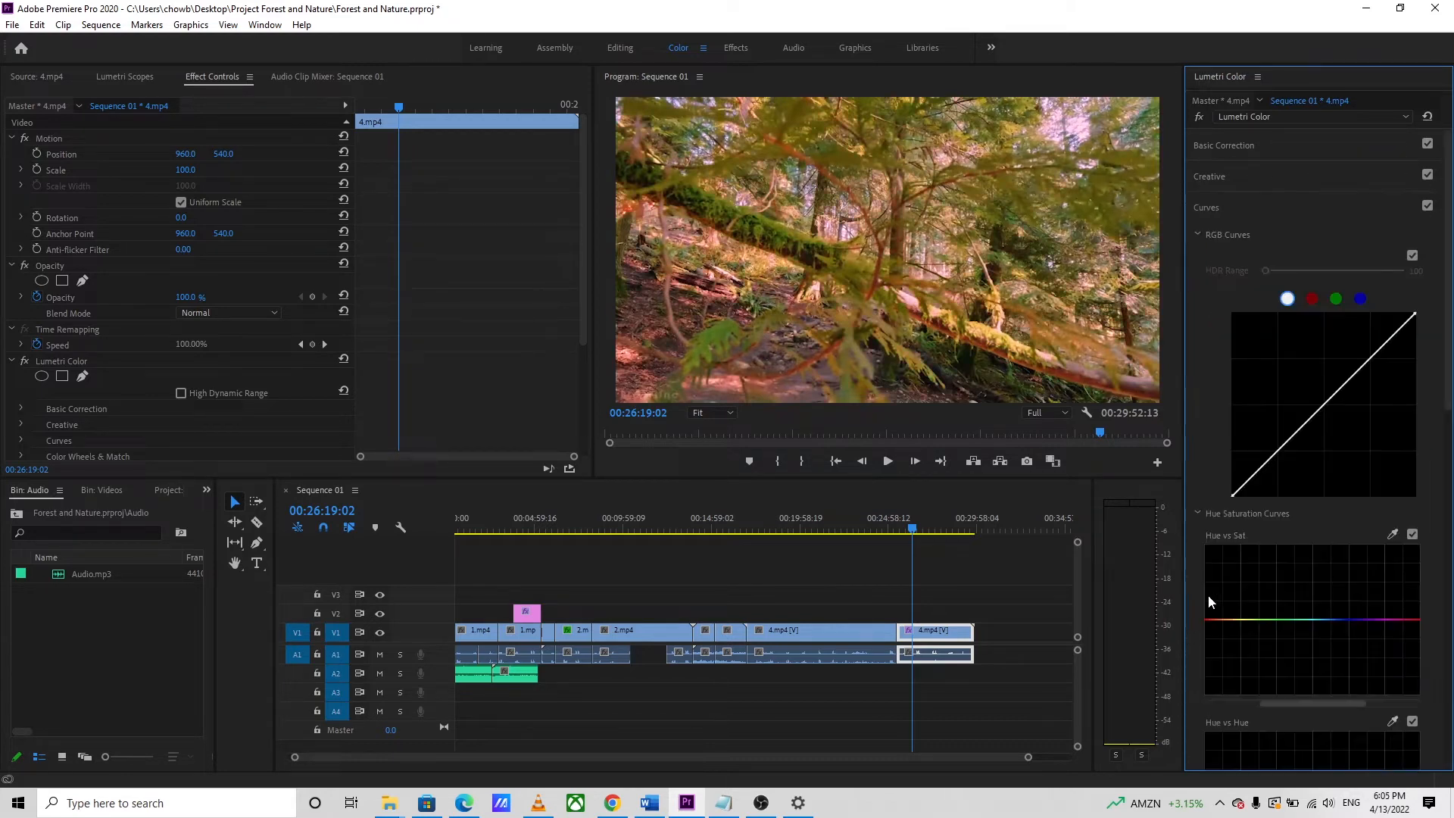
left_click(1200, 235)
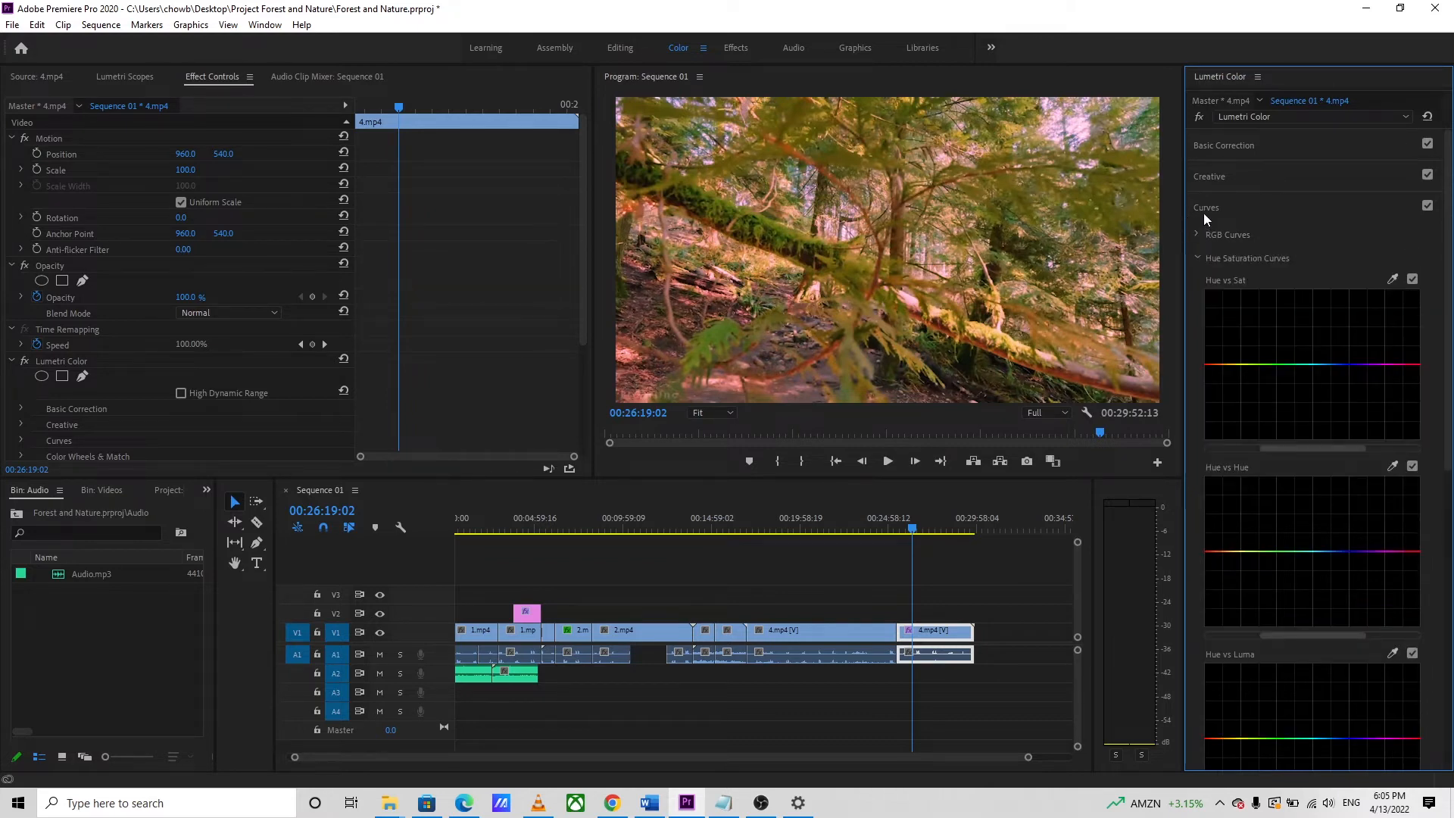
left_click(1202, 209)
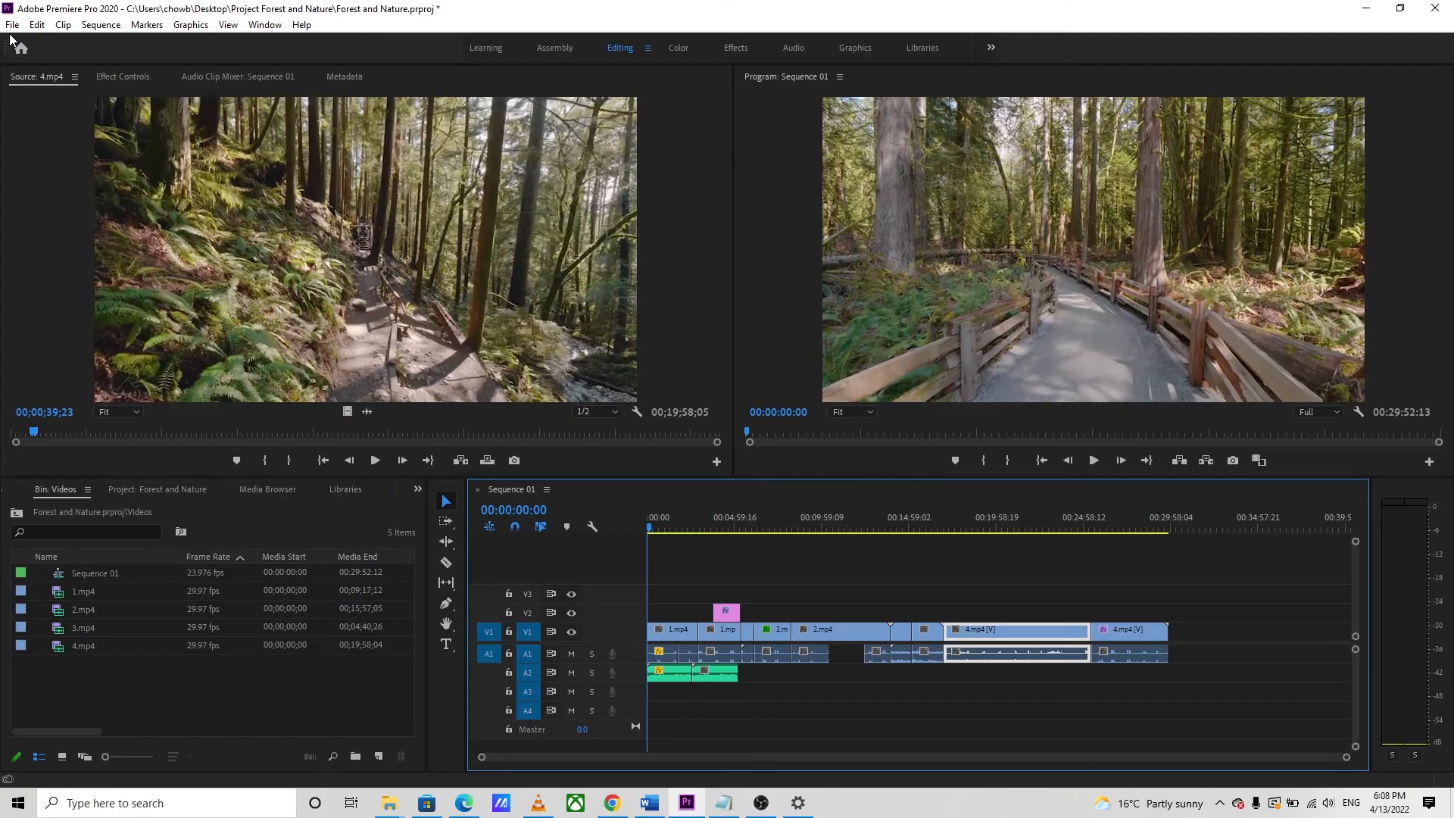
Step: Open the media export settings for Sequence 01 and choose the YouTube 1080p Full HD preset with H.264 format
left_click(12, 24)
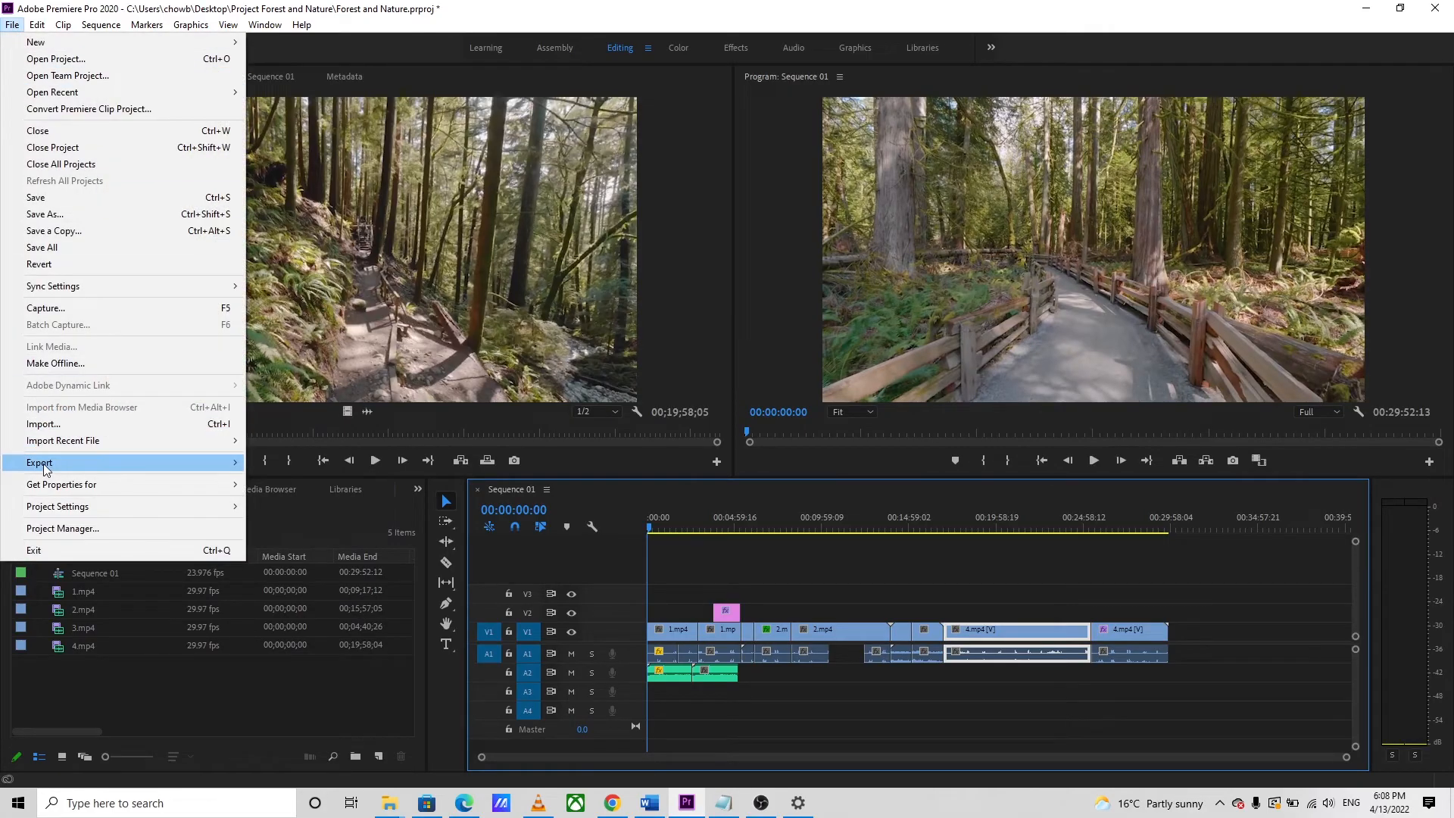
mouse_move(54, 465)
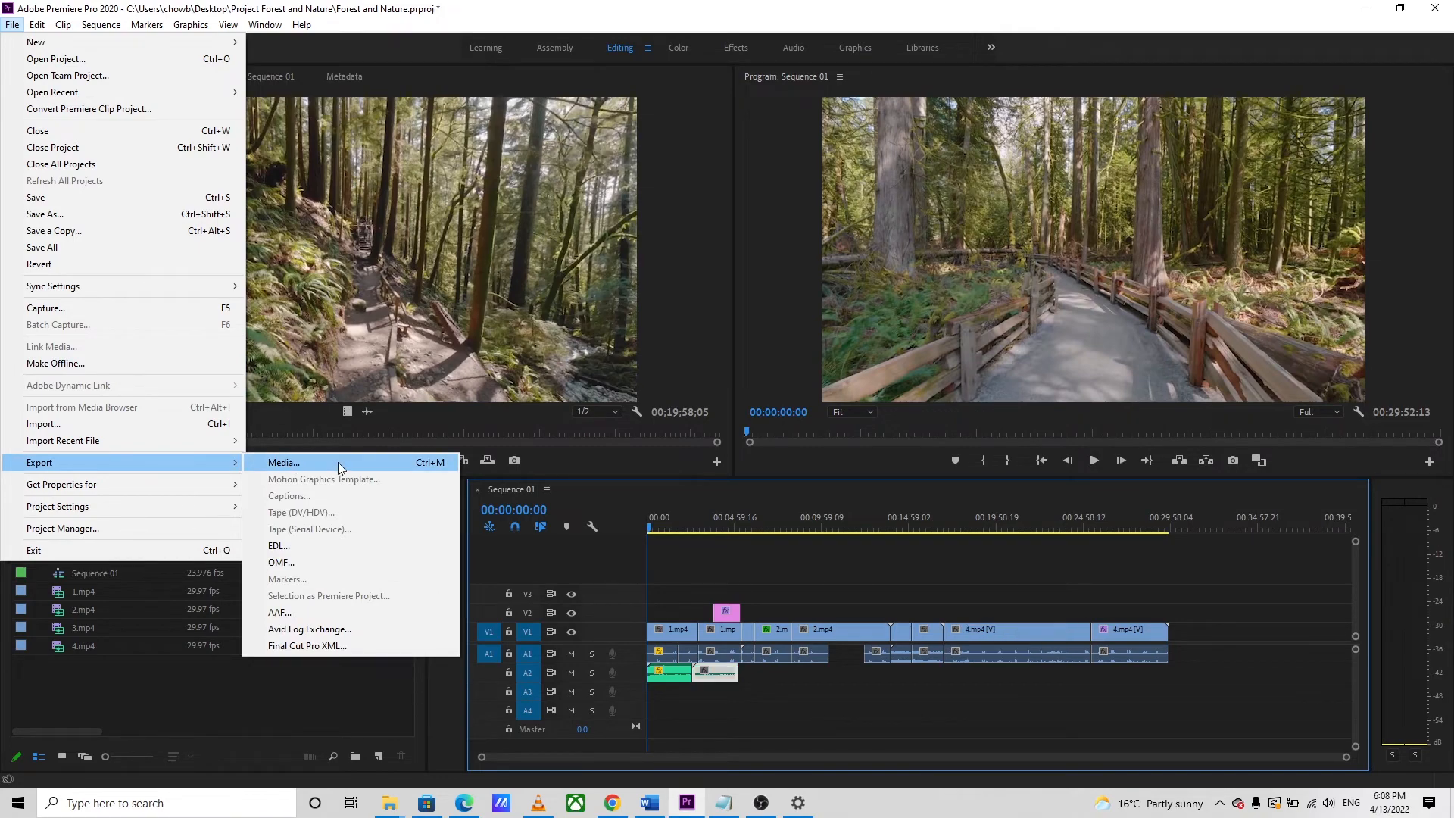
left_click(338, 462)
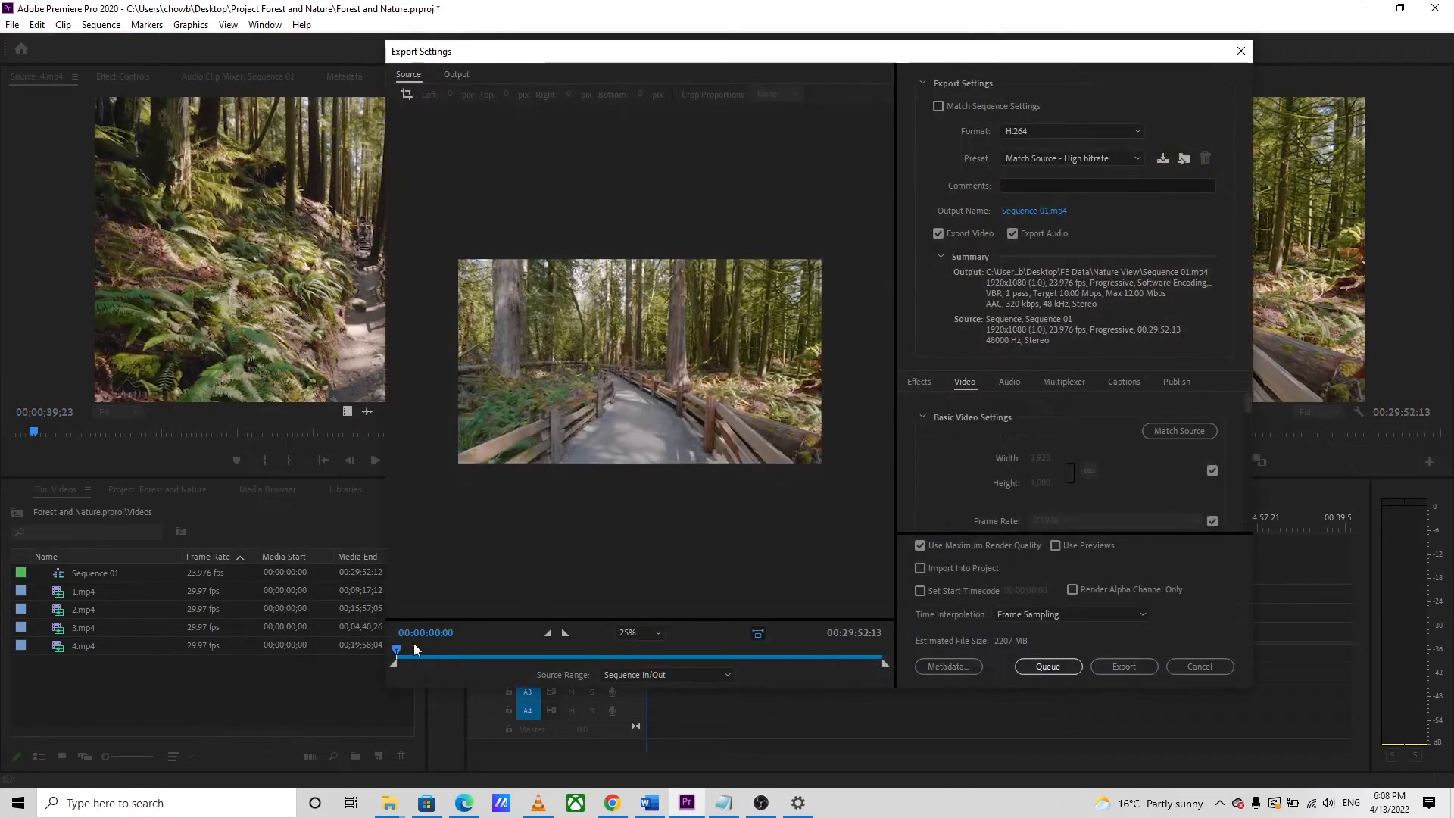
left_click_drag(398, 652, 329, 651)
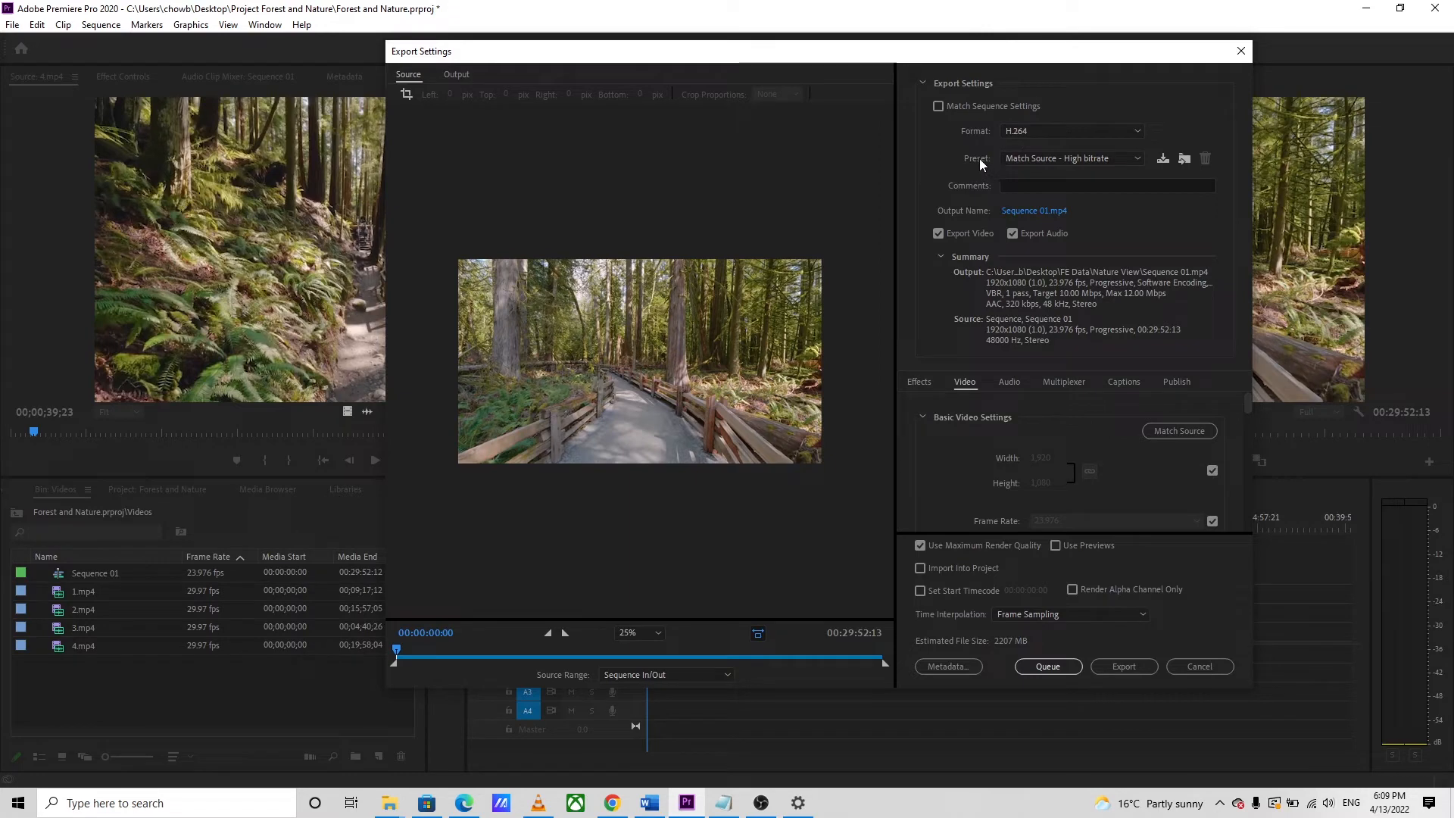
left_click(1137, 158)
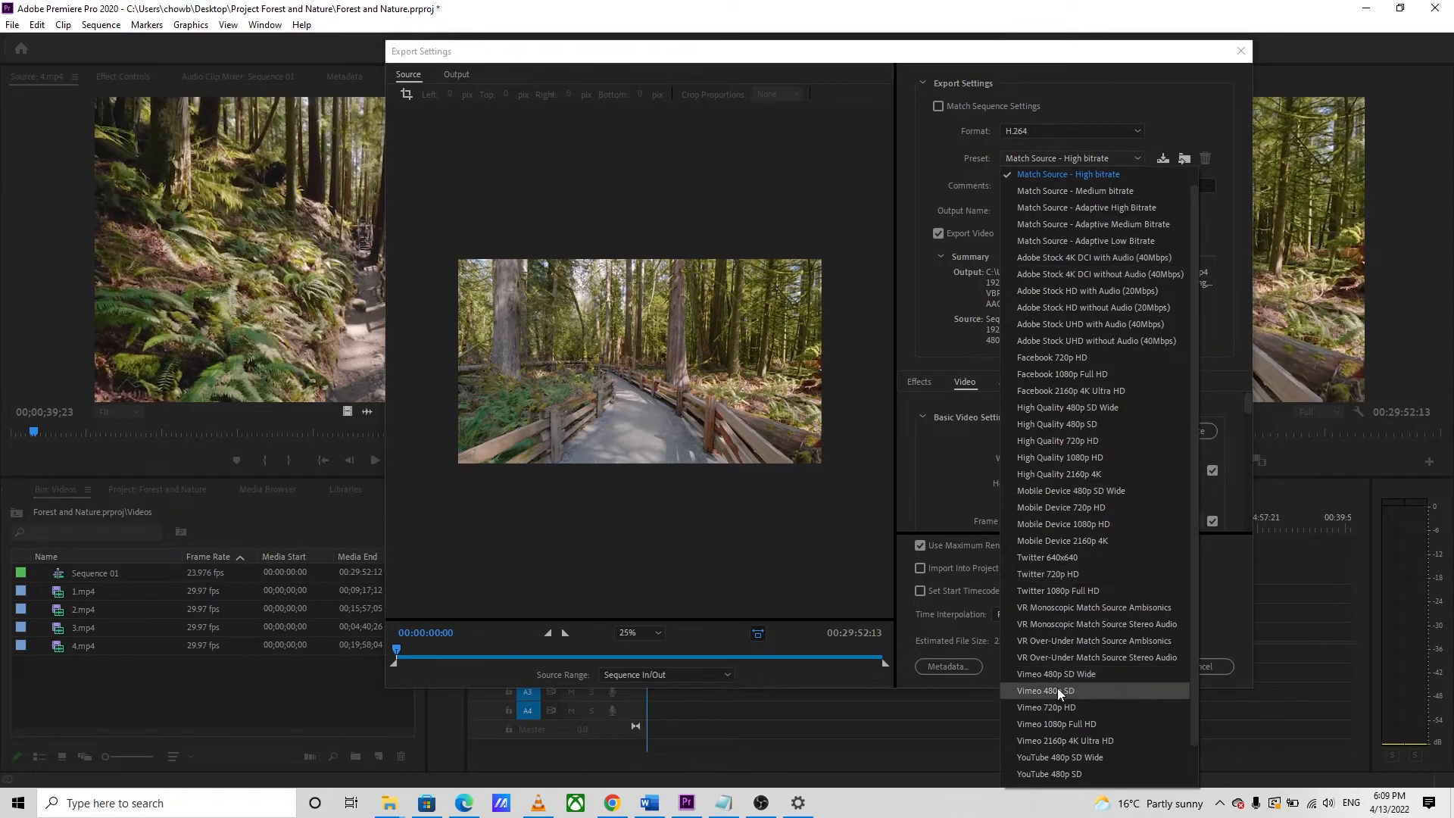
scroll(1065, 705, "down", 1)
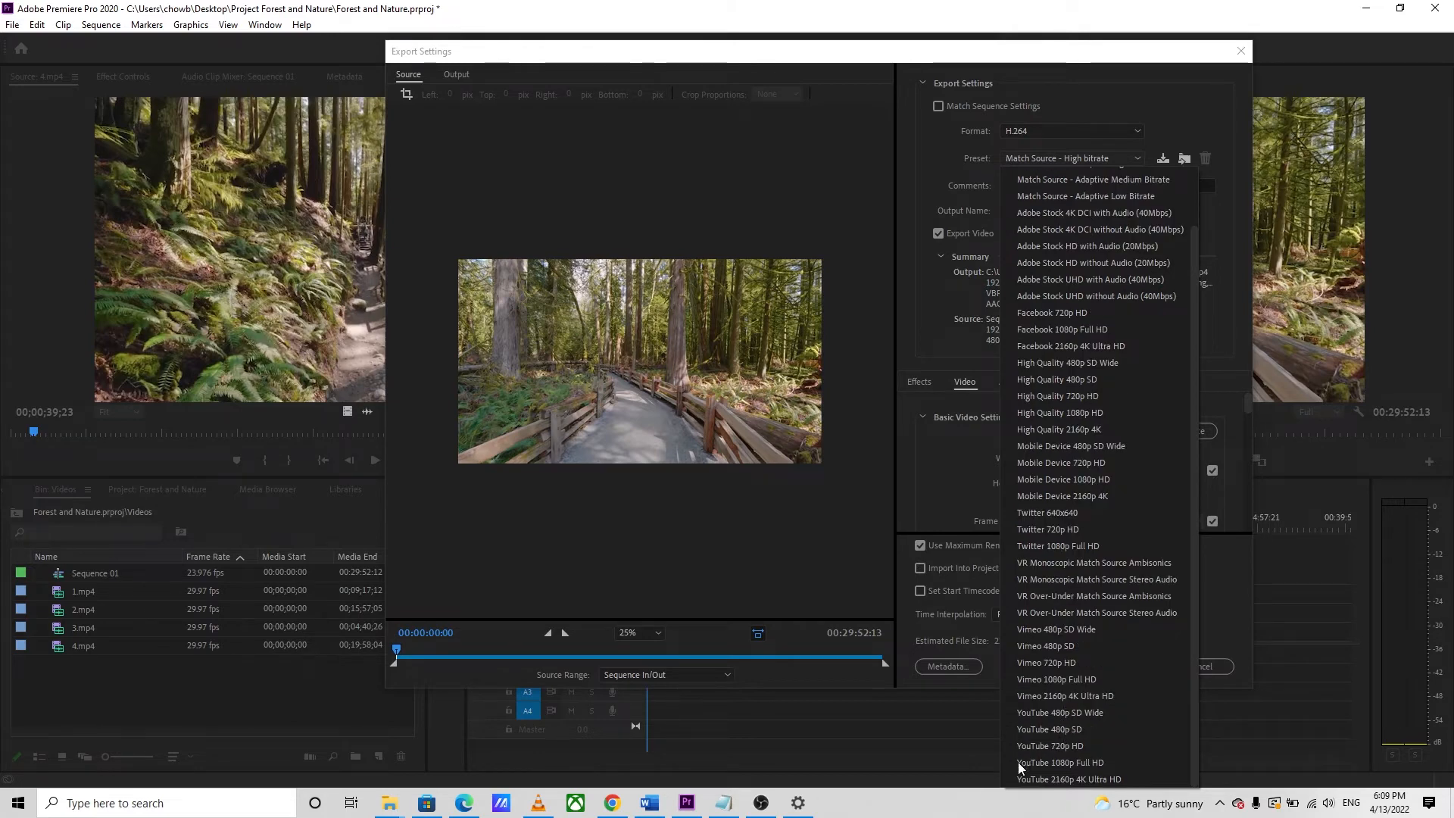
left_click(1115, 760)
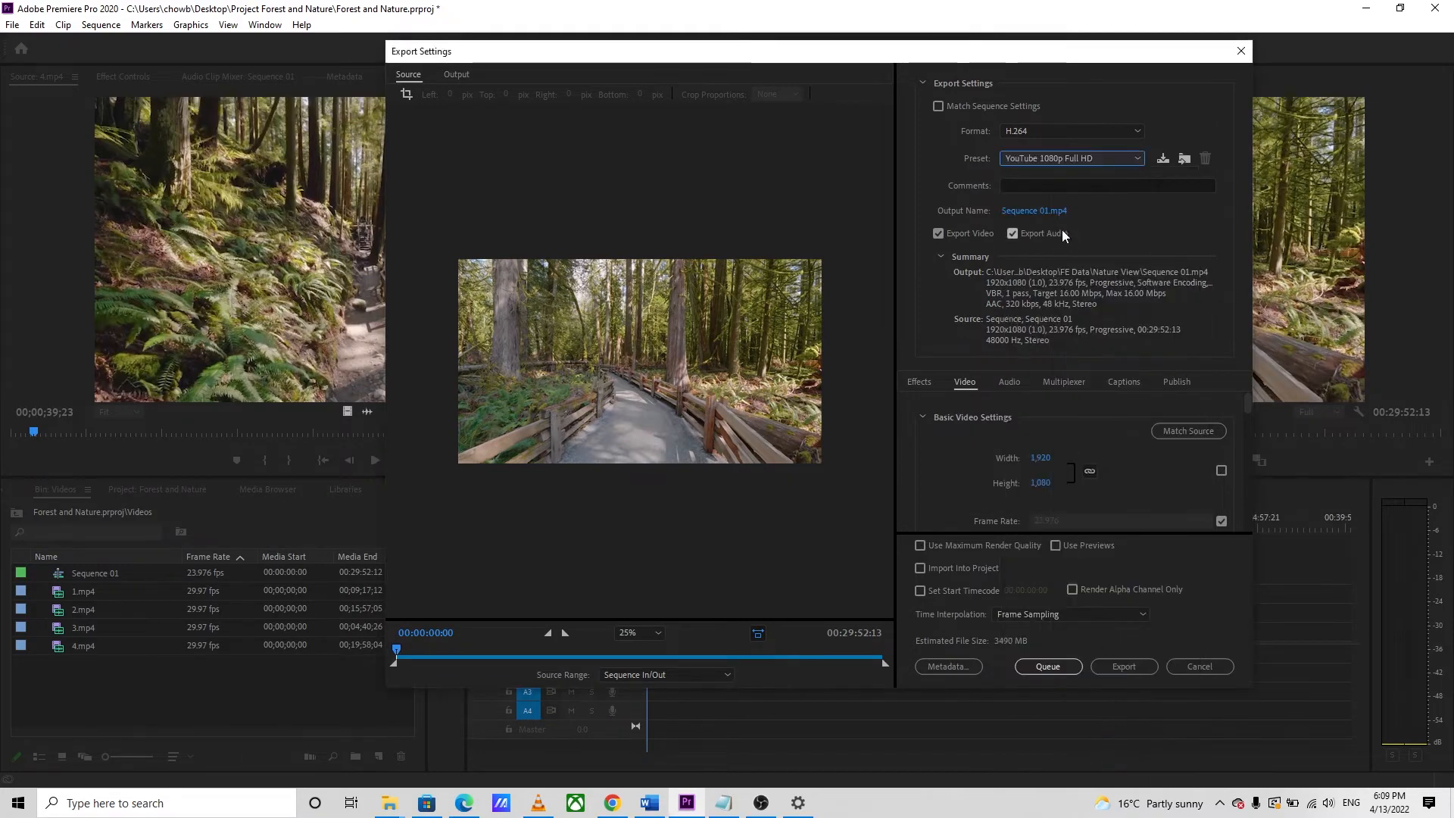
Step: Name the export output Forest and Nature.mp4 and save it in the Project Forest and Nature folder
left_click(1018, 214)
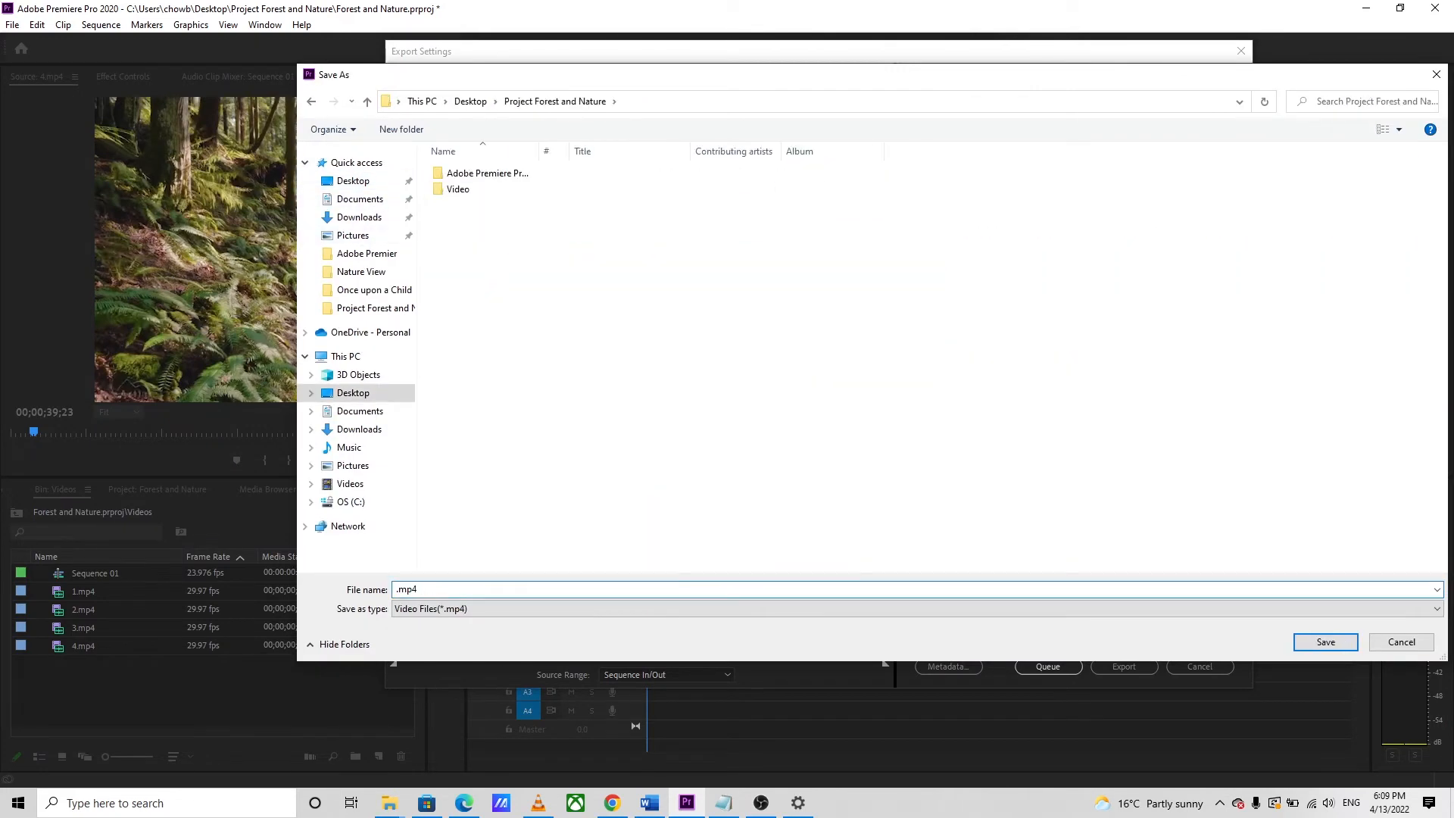
type("Forest and Nature")
key("Return")
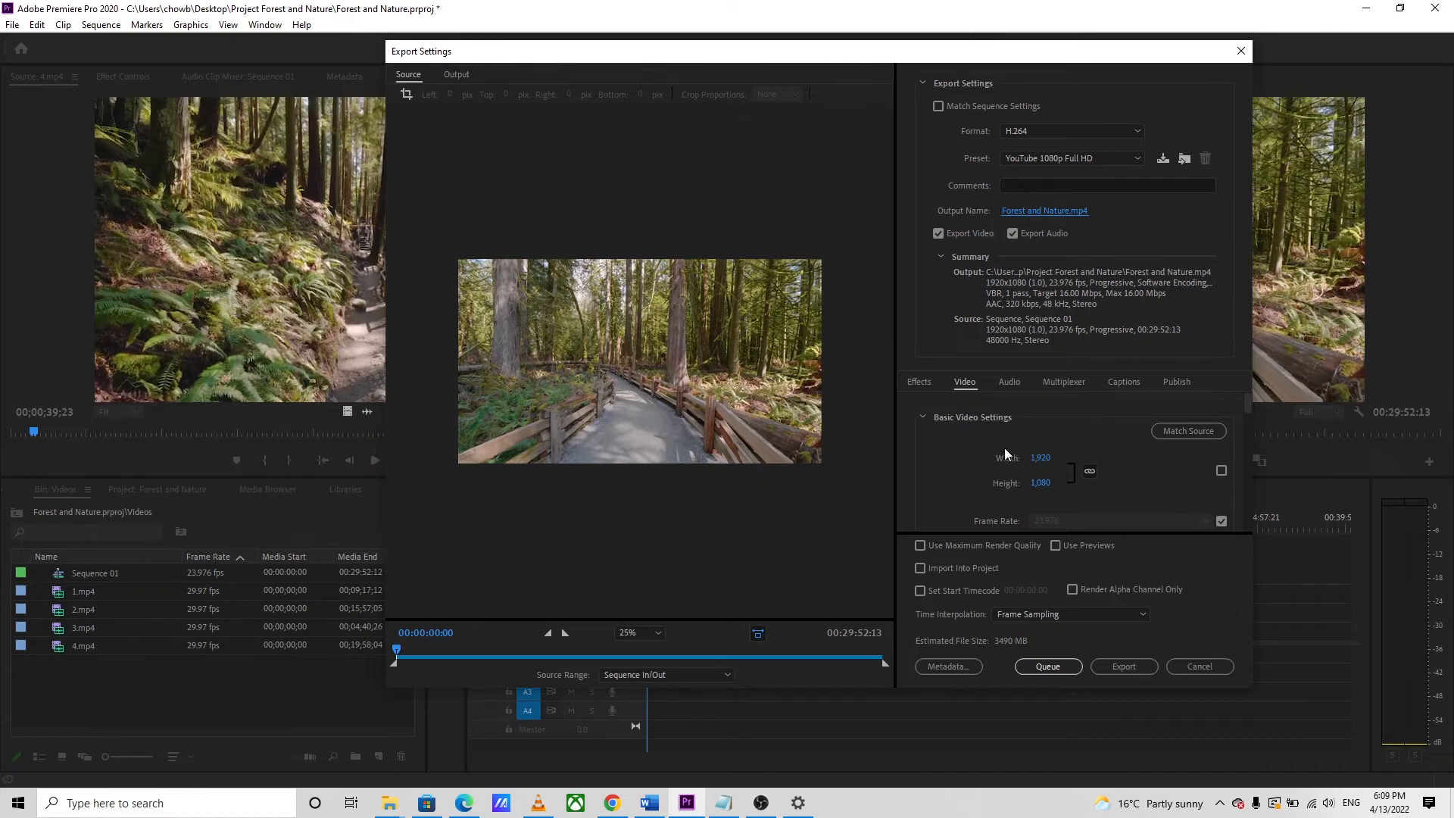
Step: Enable Use Maximum Render Quality and start the export of the sequence
left_click(921, 546)
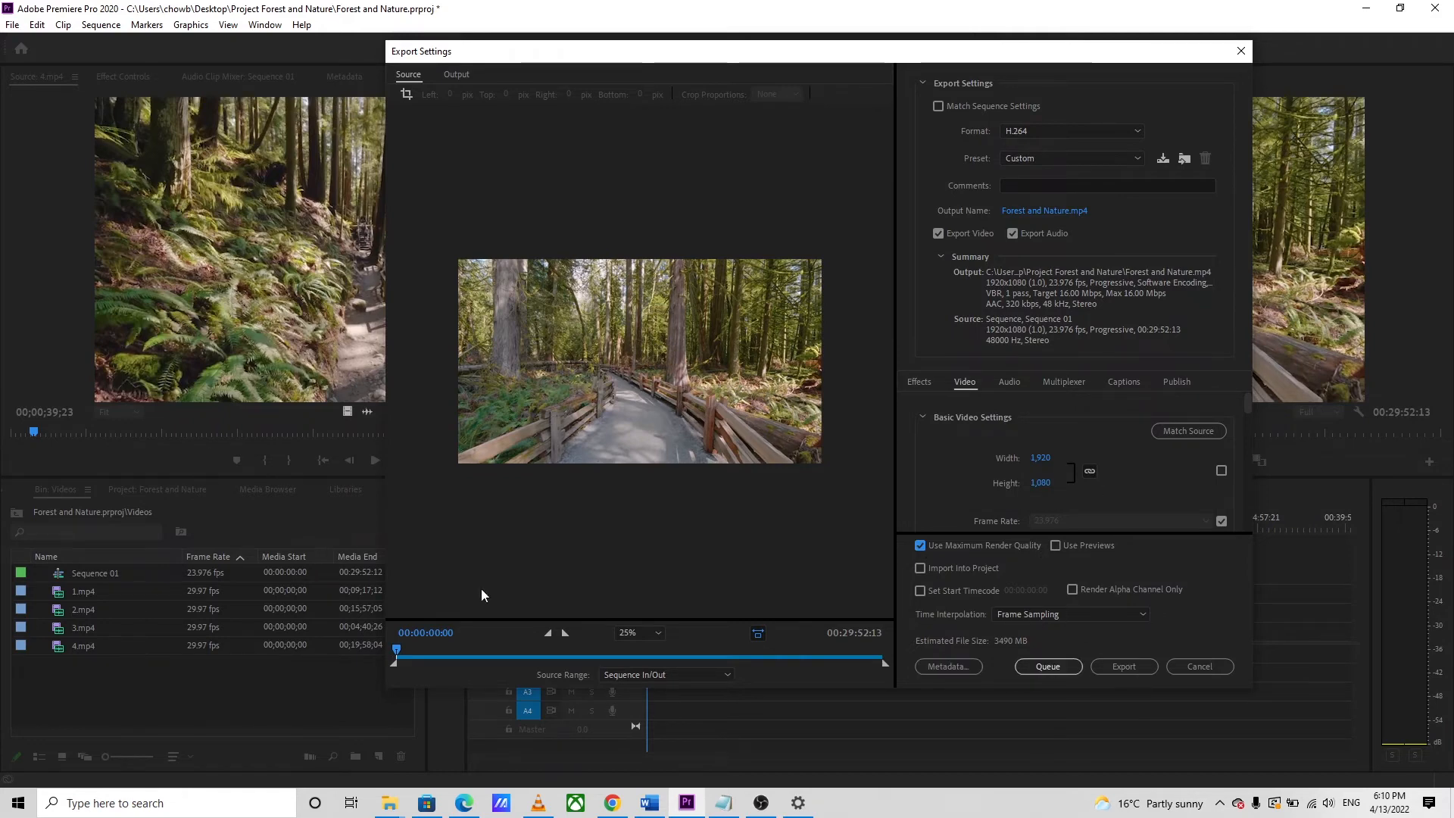
left_click(1129, 671)
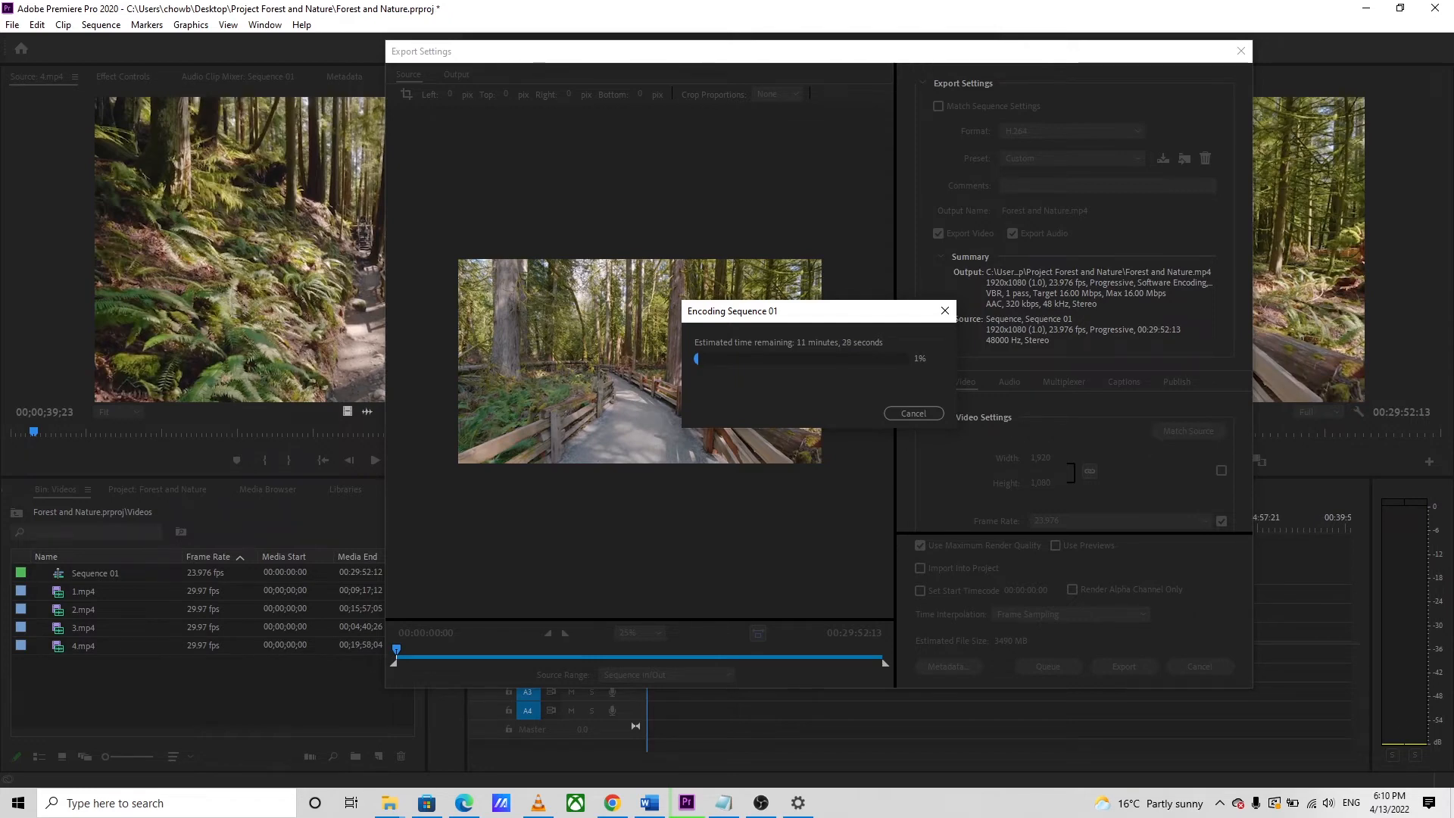
Step: Switch to File Explorer and look over the source clips 1.mp4 to 4.mp4 in the project's Video folder
key("alt+Tab")
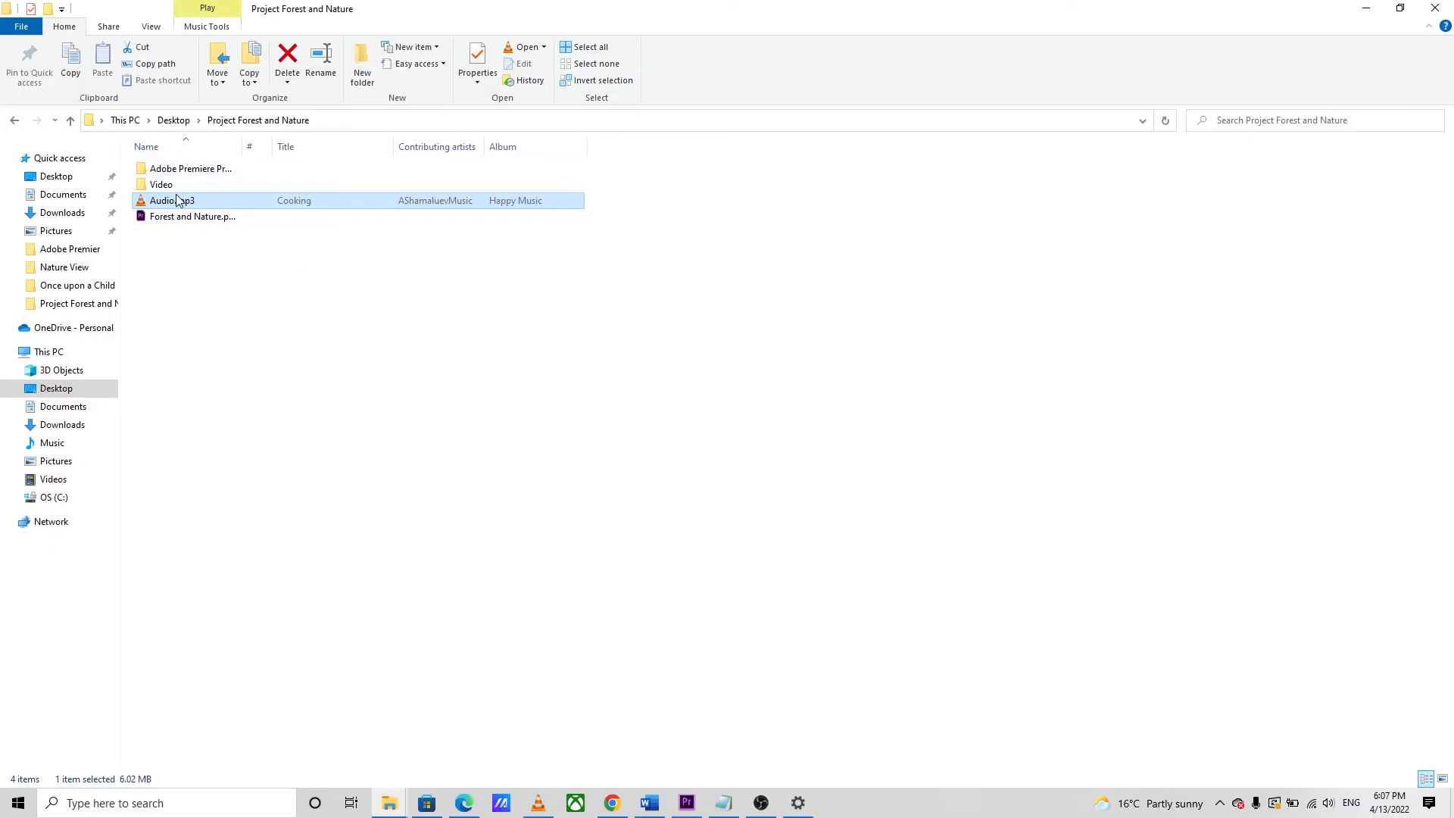
double_click(175, 186)
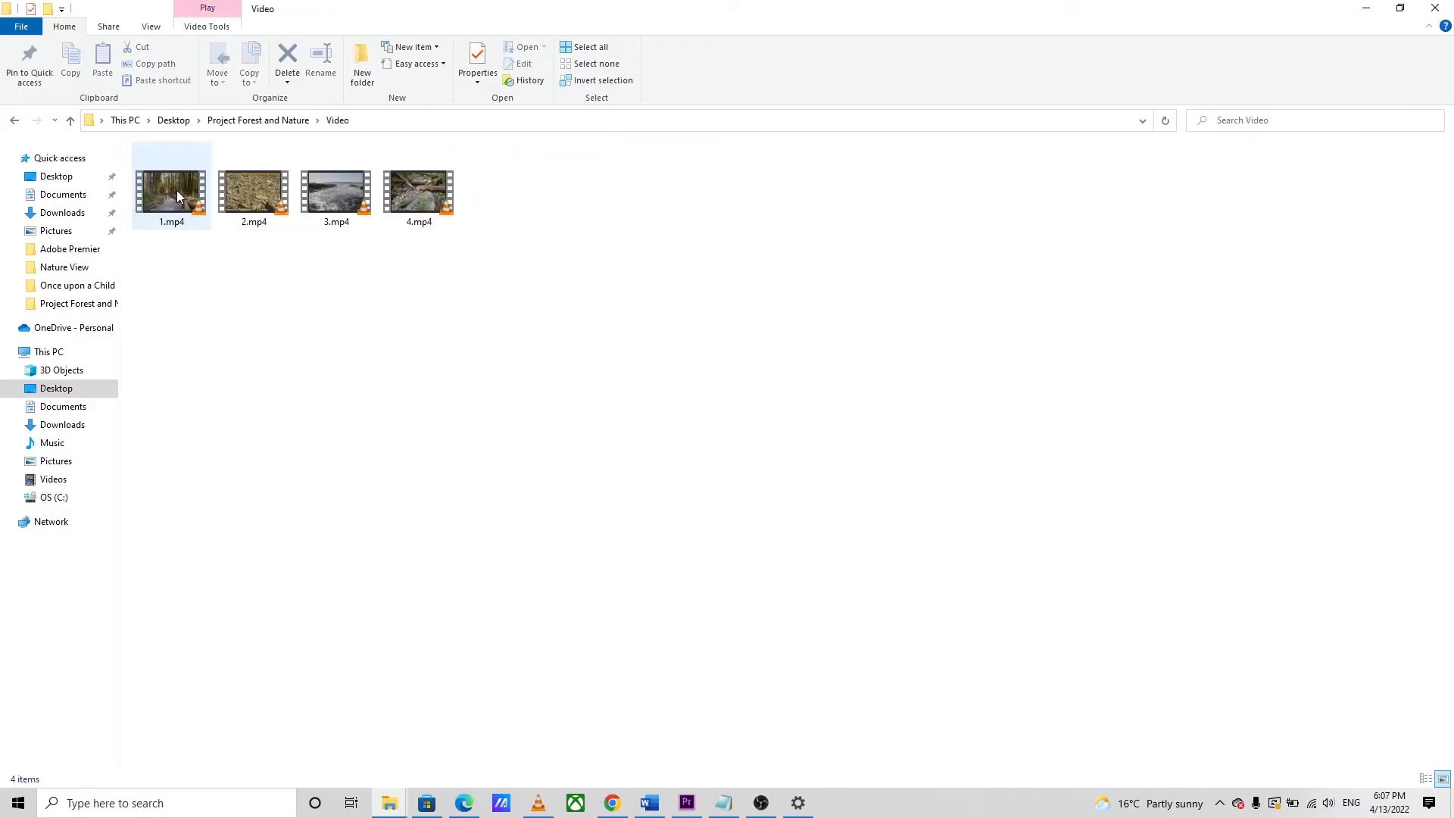
left_click(175, 194)
left_click(271, 203)
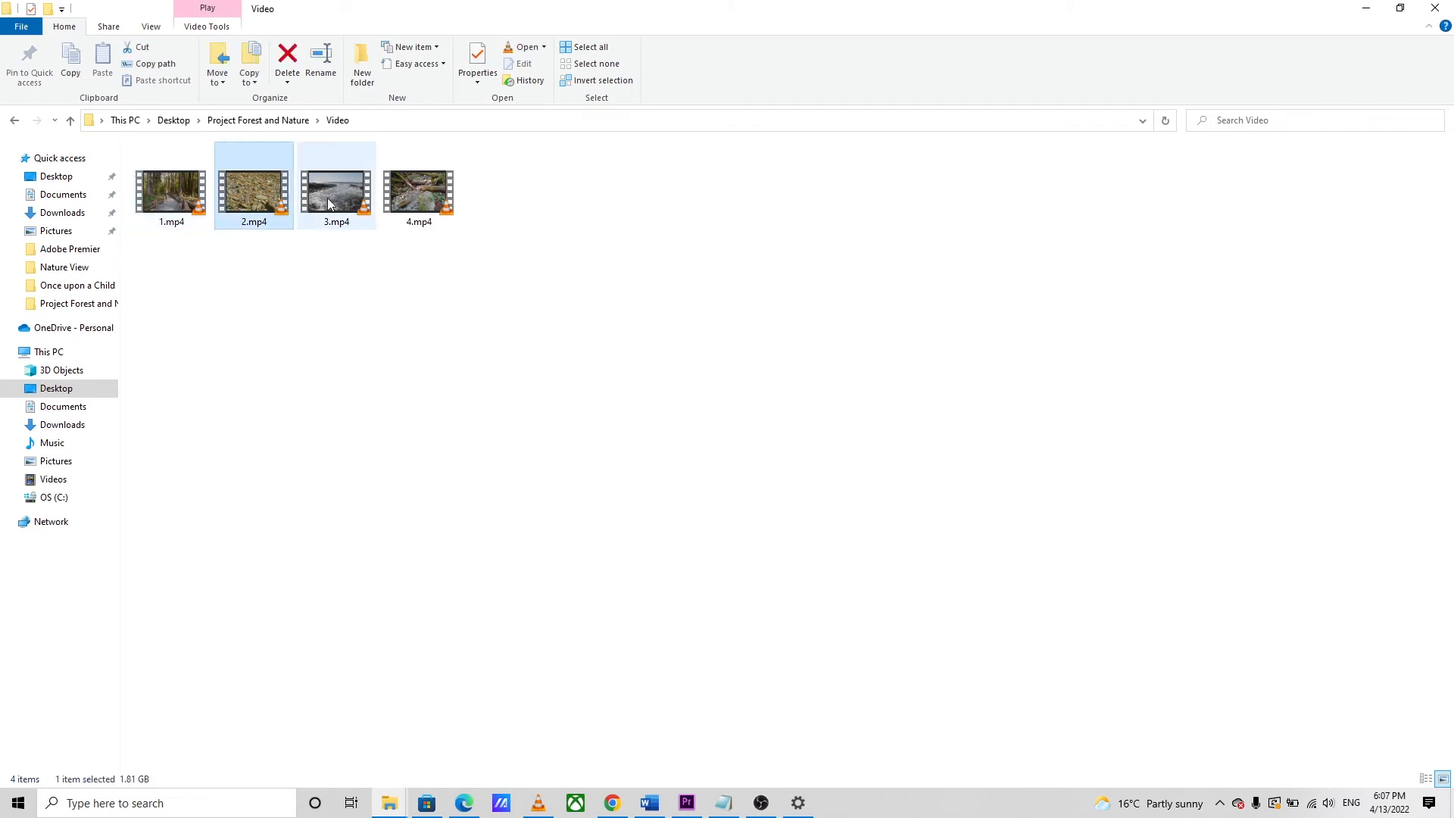
left_click(331, 204)
left_click(409, 209)
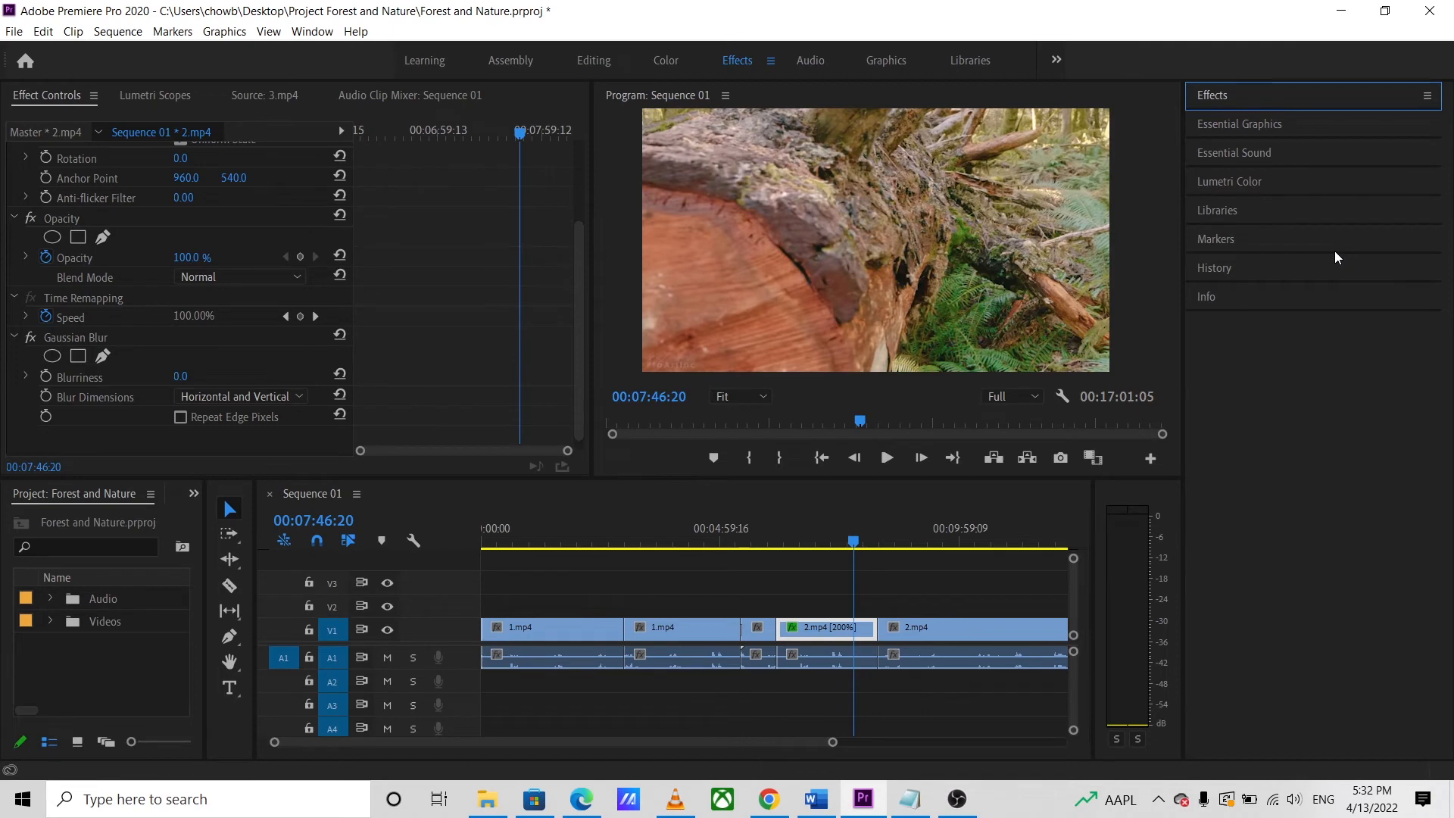
scroll(871, 621, "down", 1)
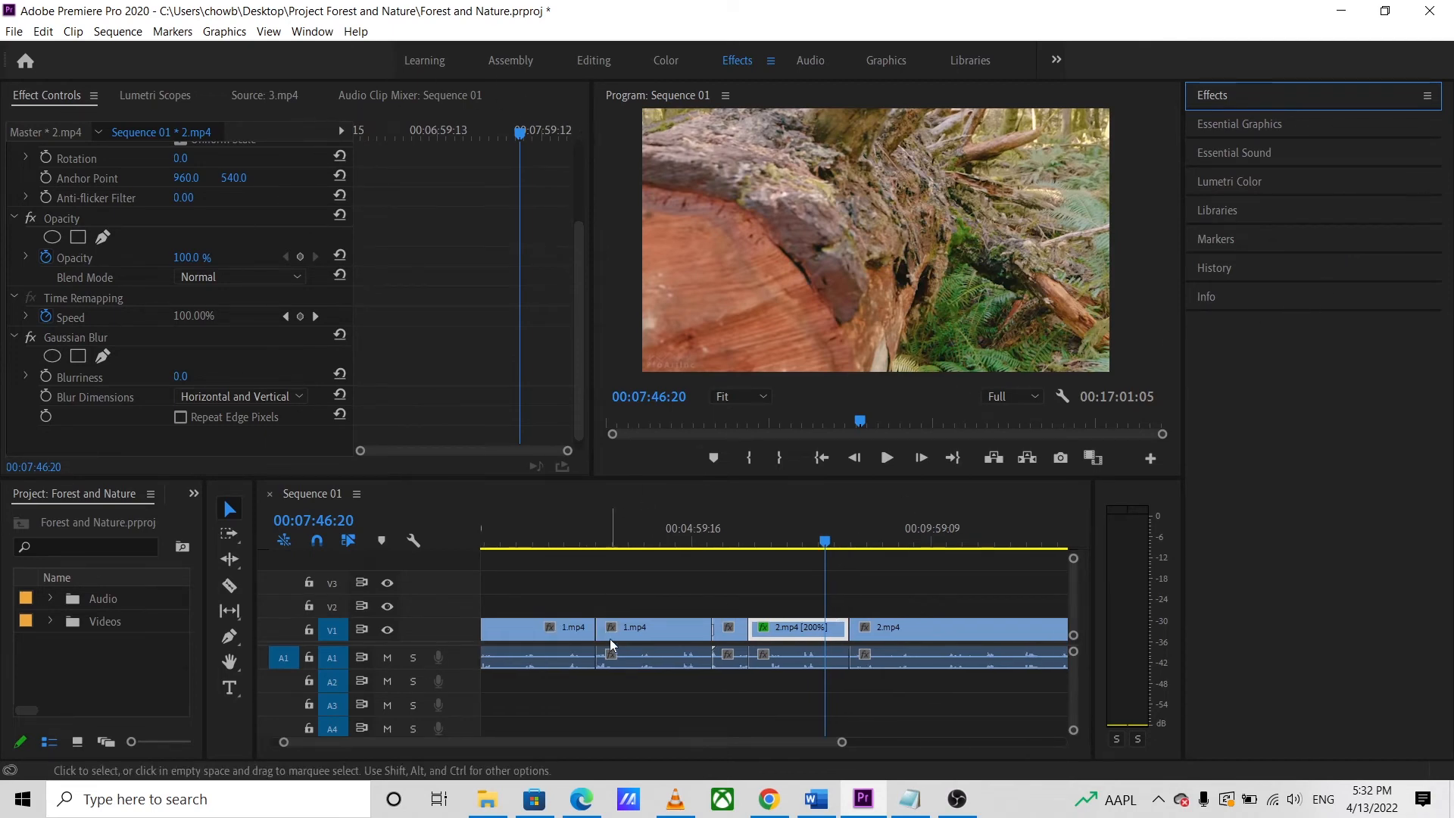
scroll(610, 639, "down", 1)
left_click_drag(658, 743, 606, 740)
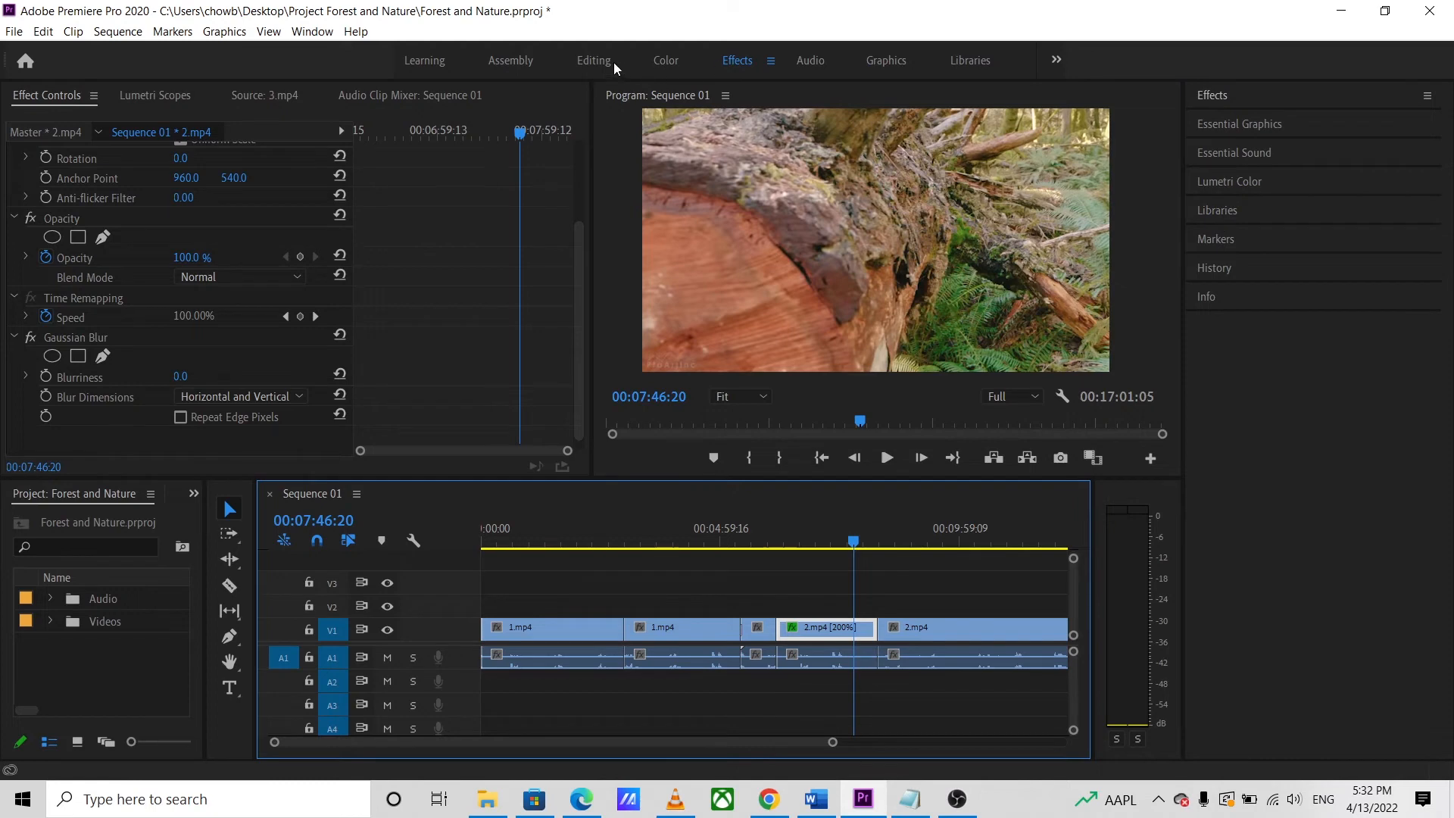
left_click(647, 47)
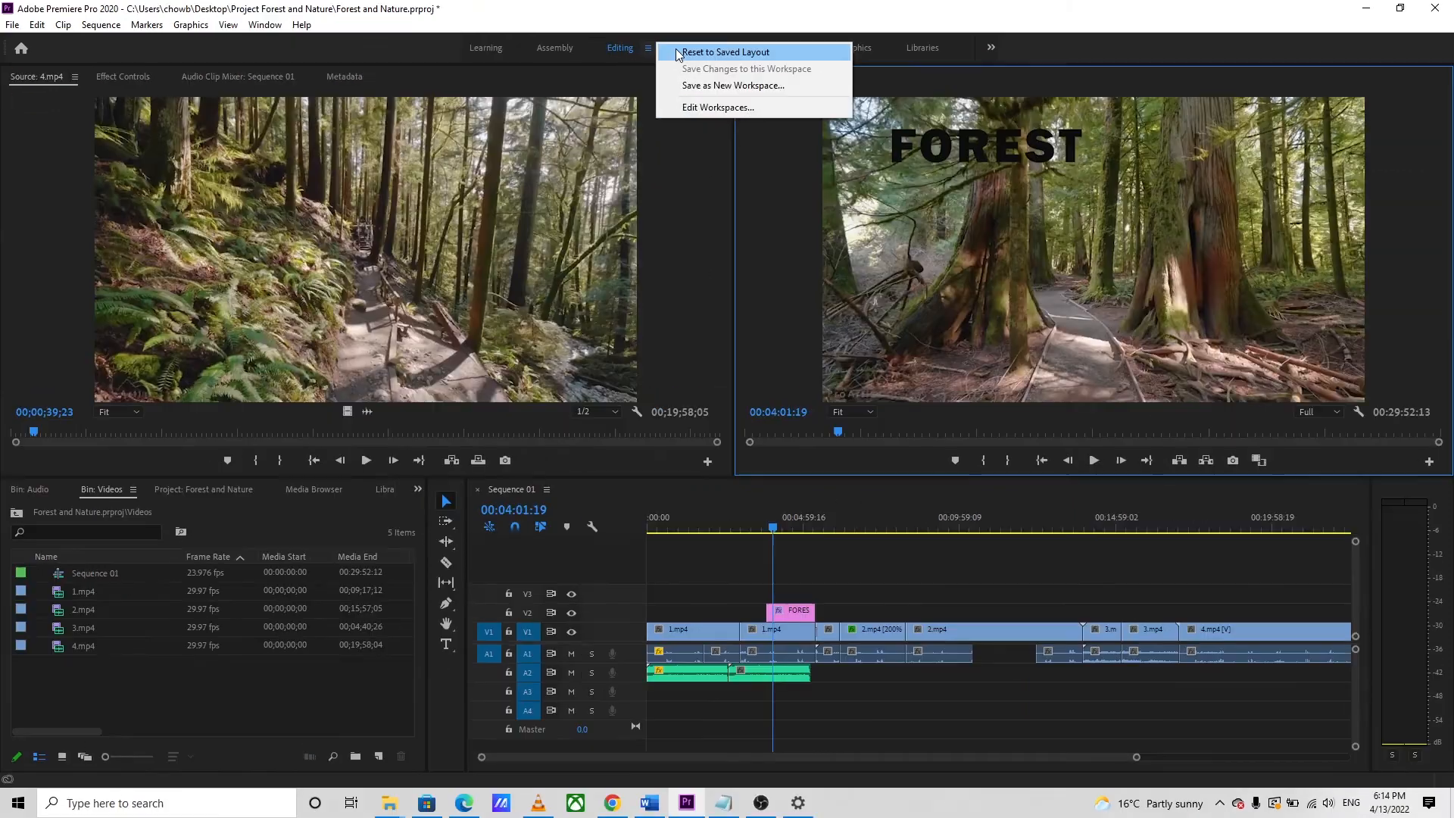
left_click(796, 255)
left_click(678, 182)
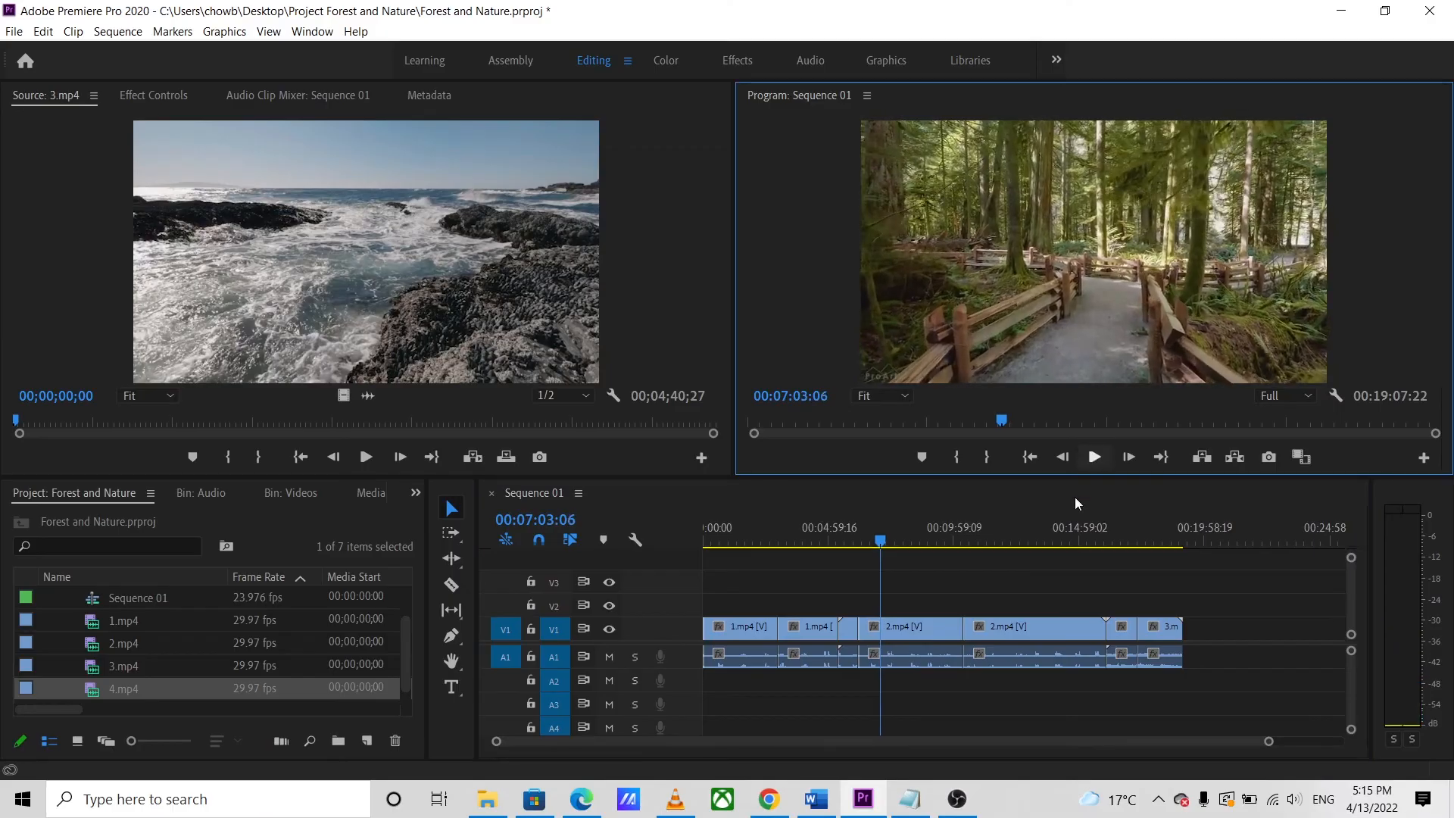
Step: Return the playhead to the start of Sequence 01 and unlink the audio from the video of the first 1.mp4 clip
left_click_drag(881, 540, 680, 535)
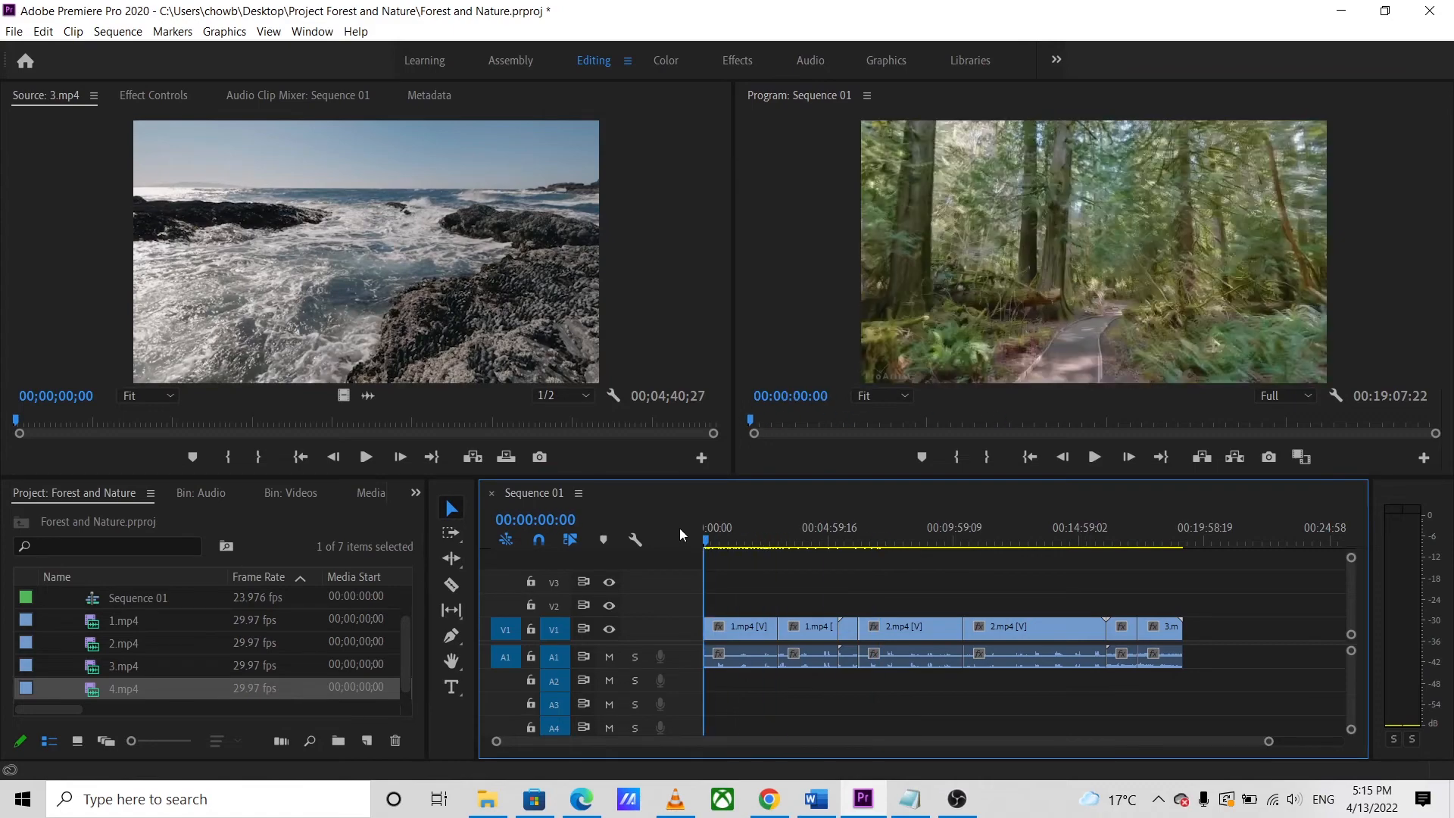
left_click(758, 637)
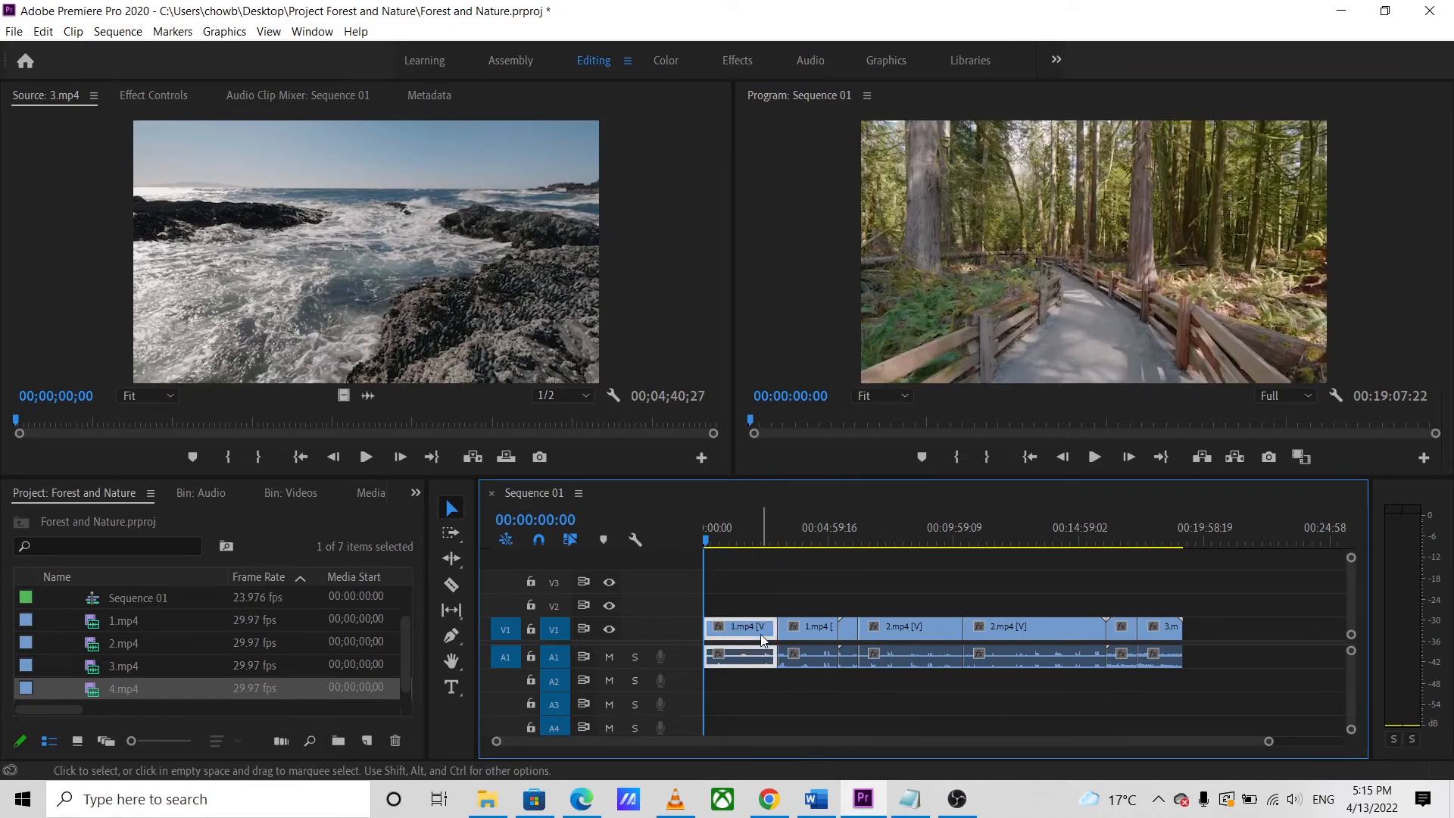
right_click(761, 659)
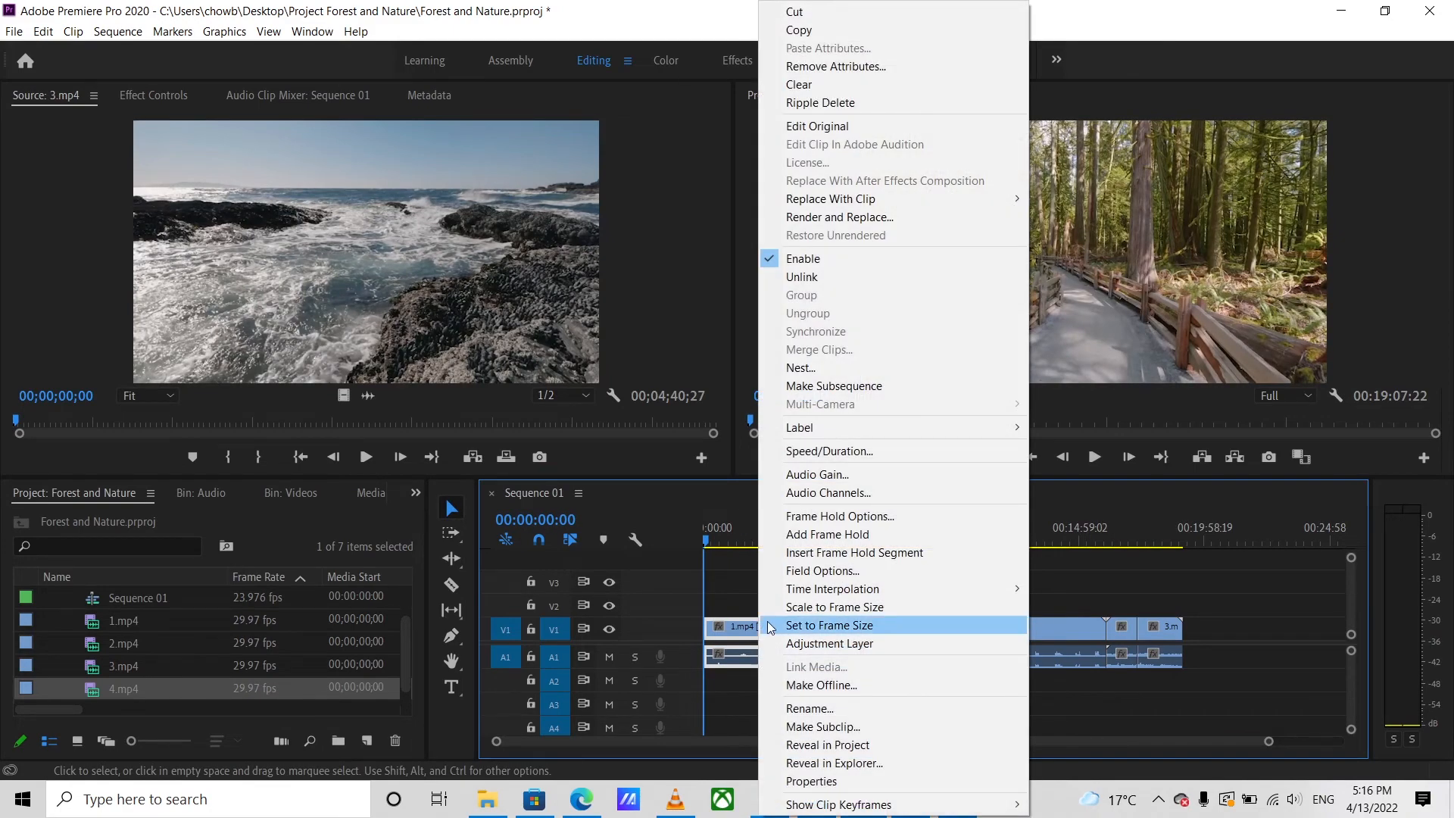
left_click(802, 277)
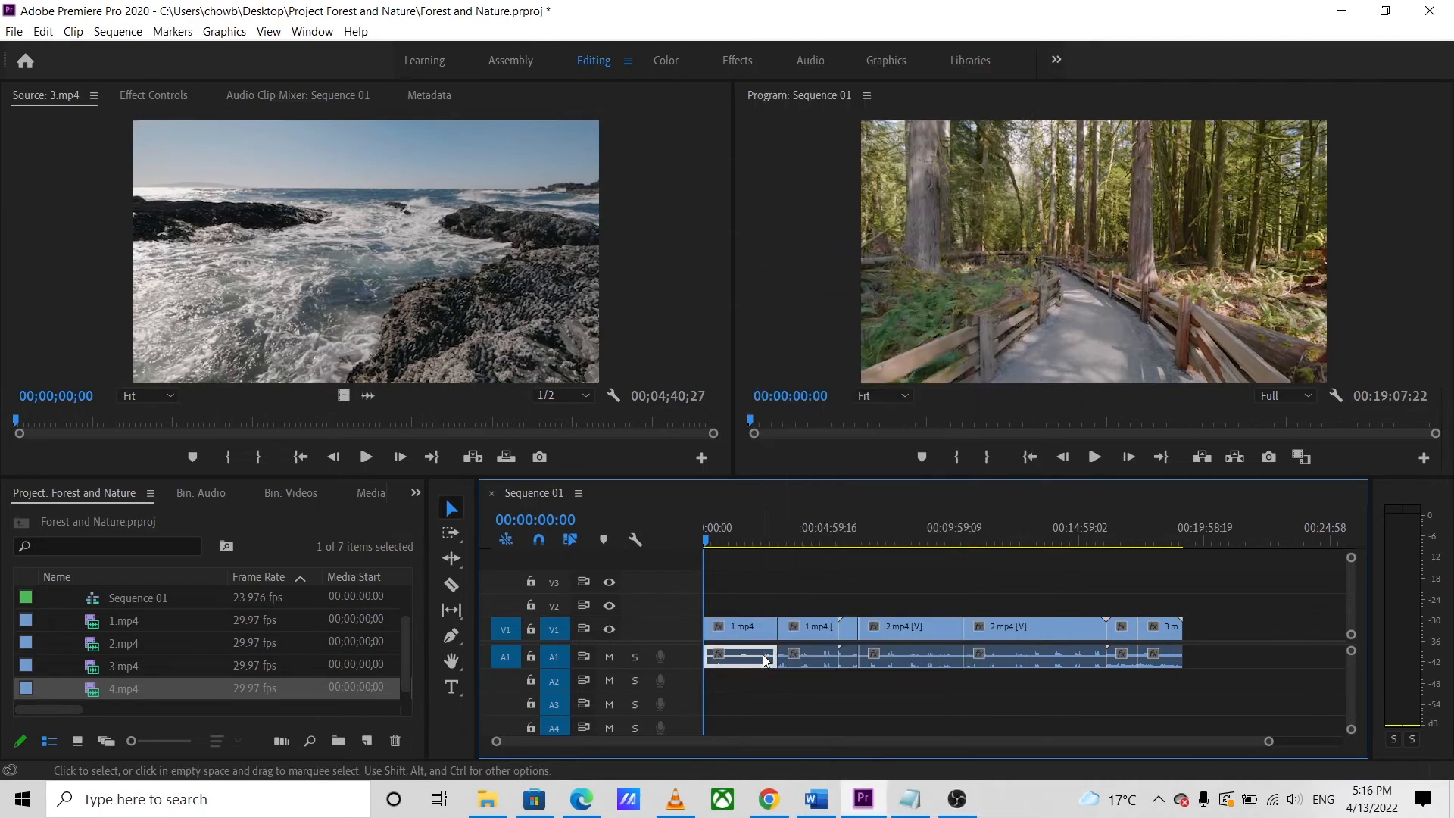
Step: Unlink audio and video for all clips in the sequence and check that the audio parts can be selected separately
left_click_drag(708, 607, 1212, 689)
right_click(1135, 664)
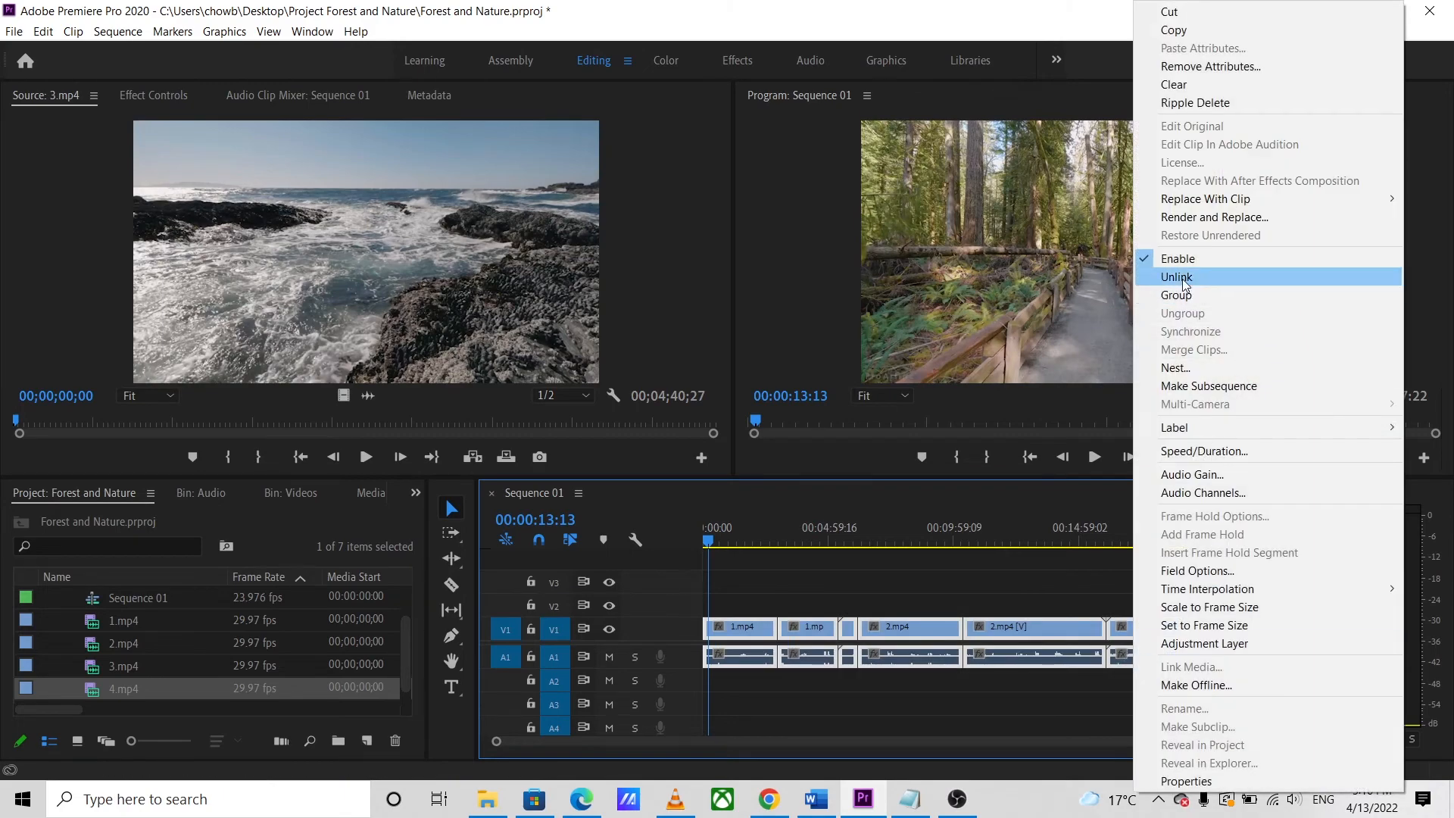
left_click(1186, 279)
left_click(998, 657)
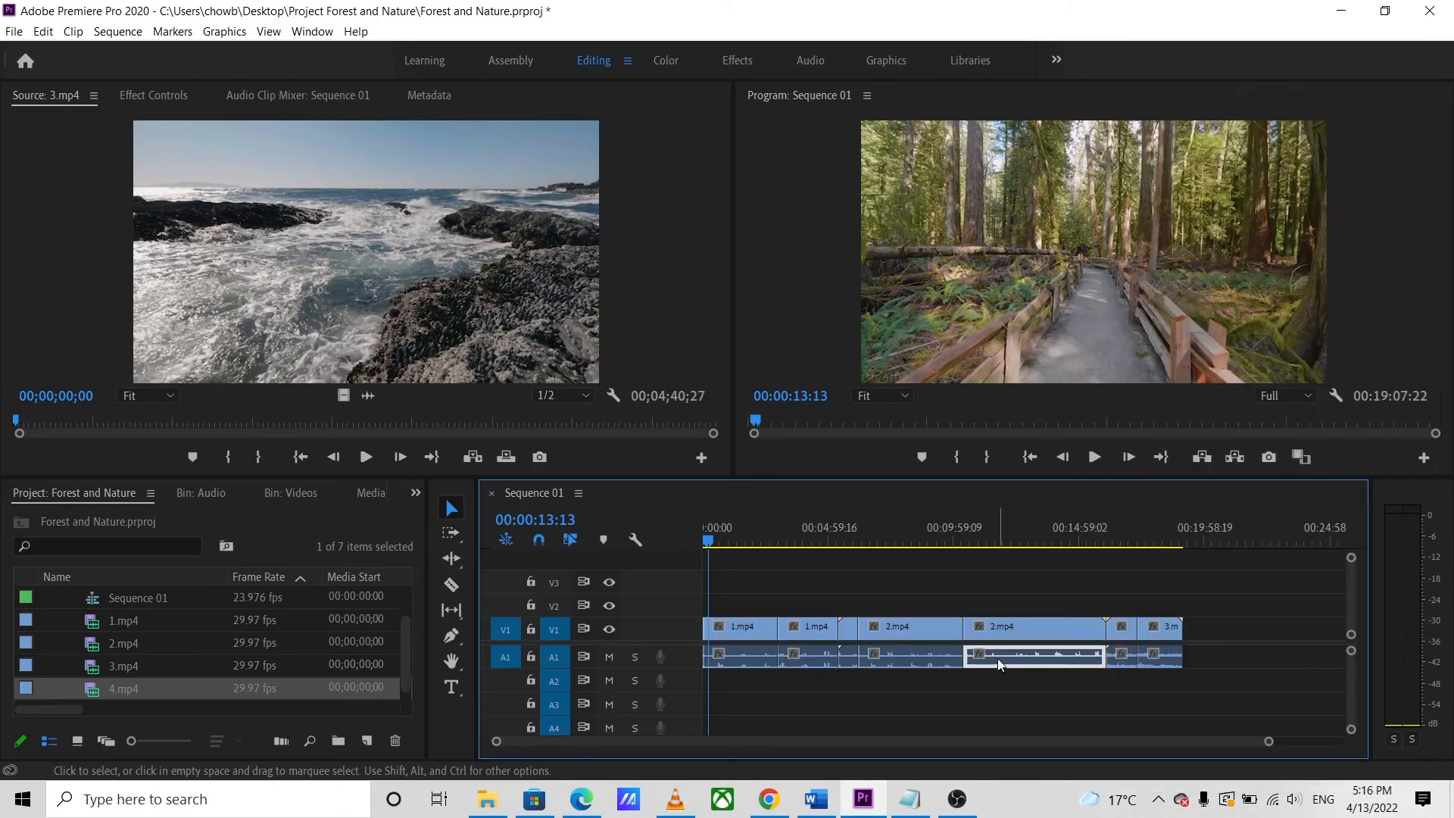
left_click(769, 659)
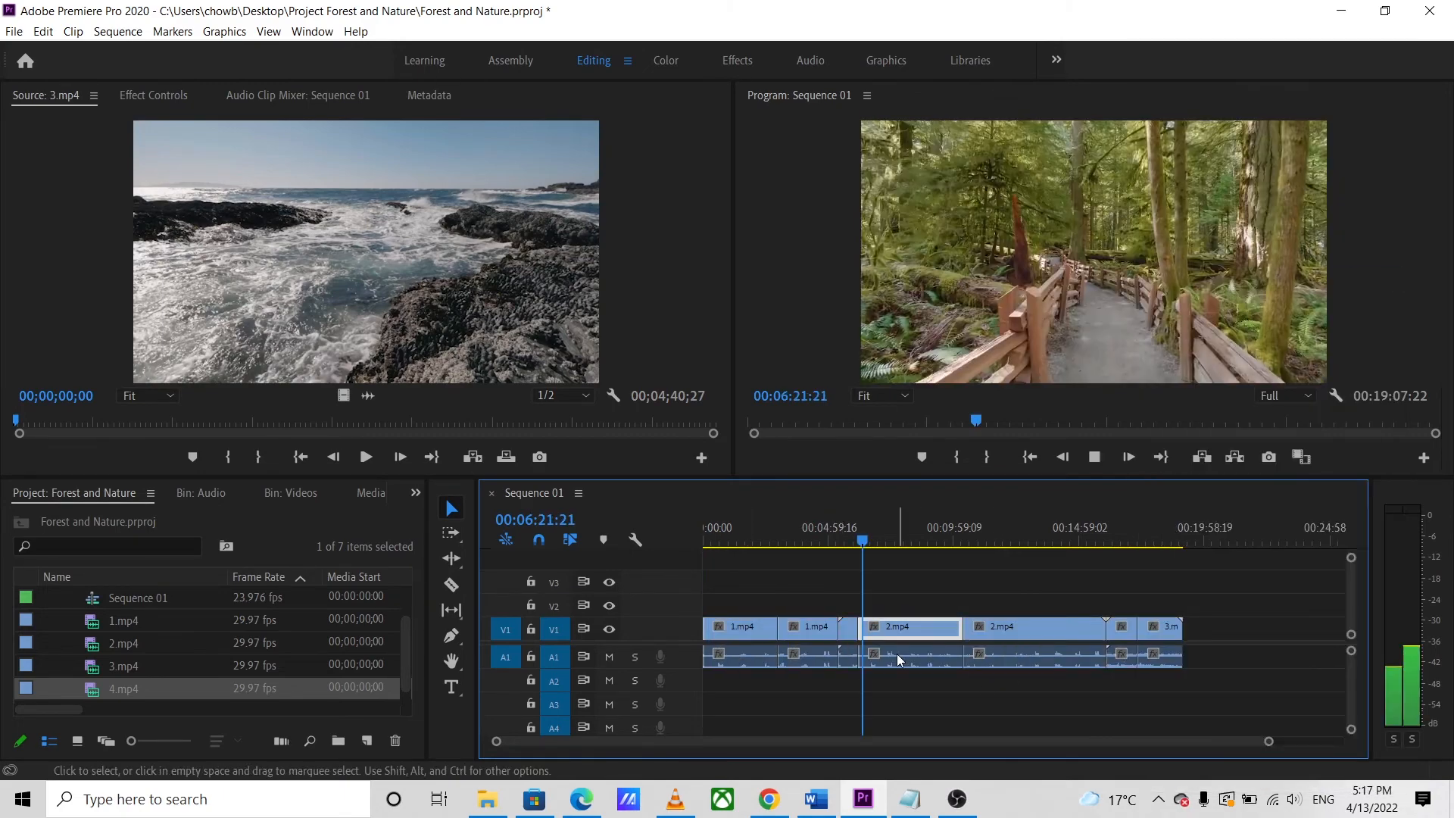
left_click(900, 660)
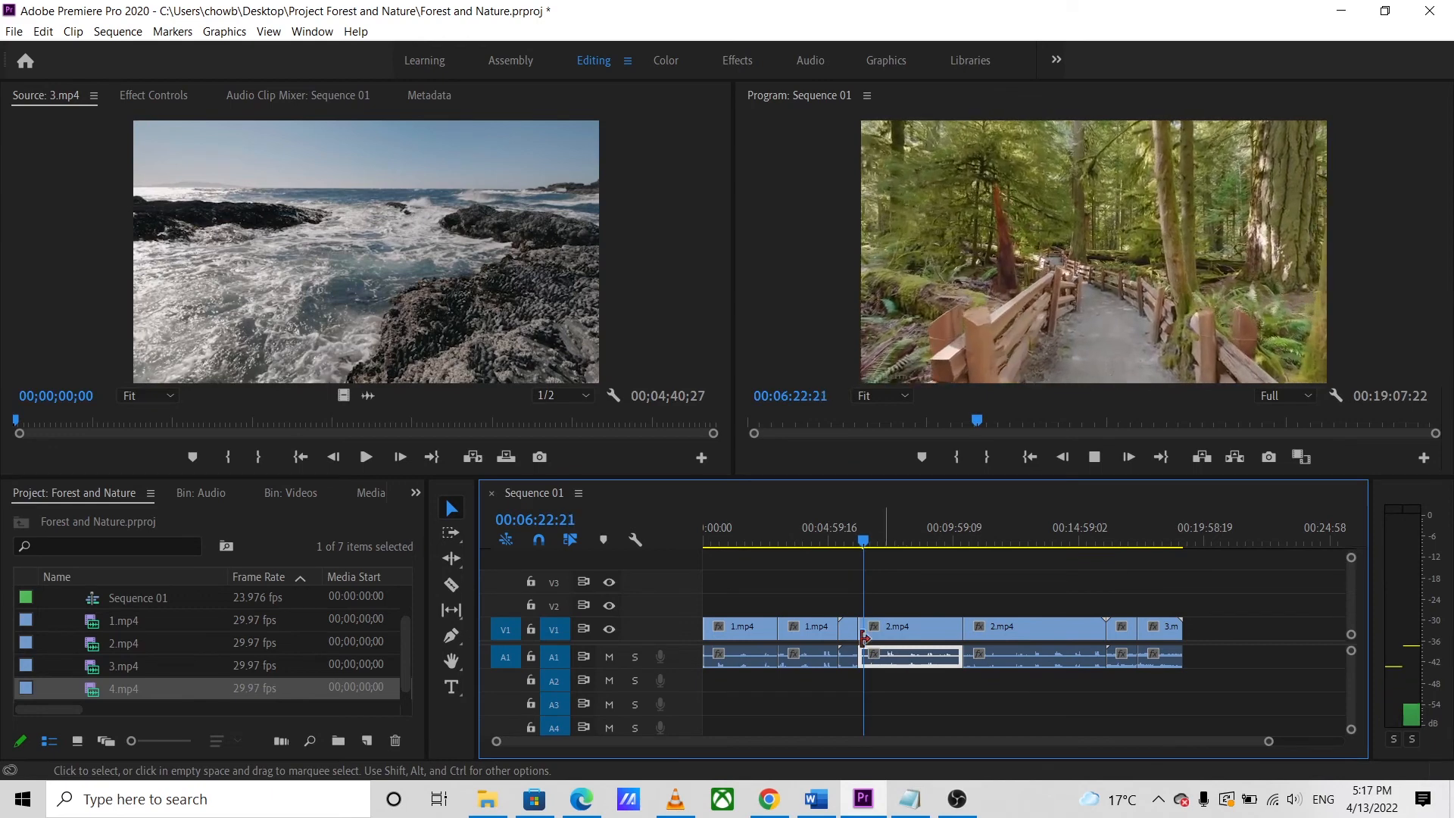
Step: Set the speed of the first long 2.mp4 video clip to 200% and play the result
right_click(941, 627)
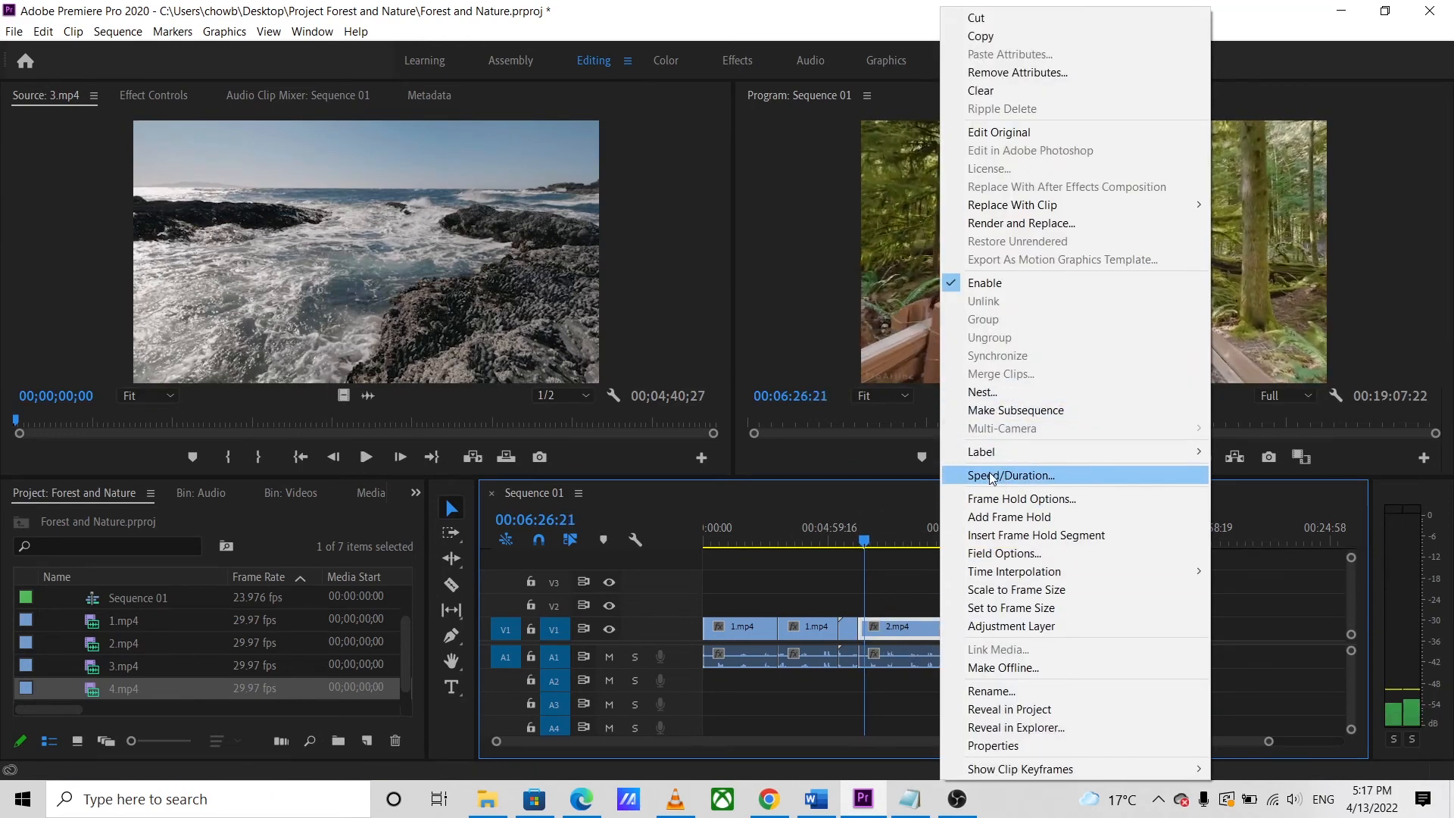
left_click(1023, 477)
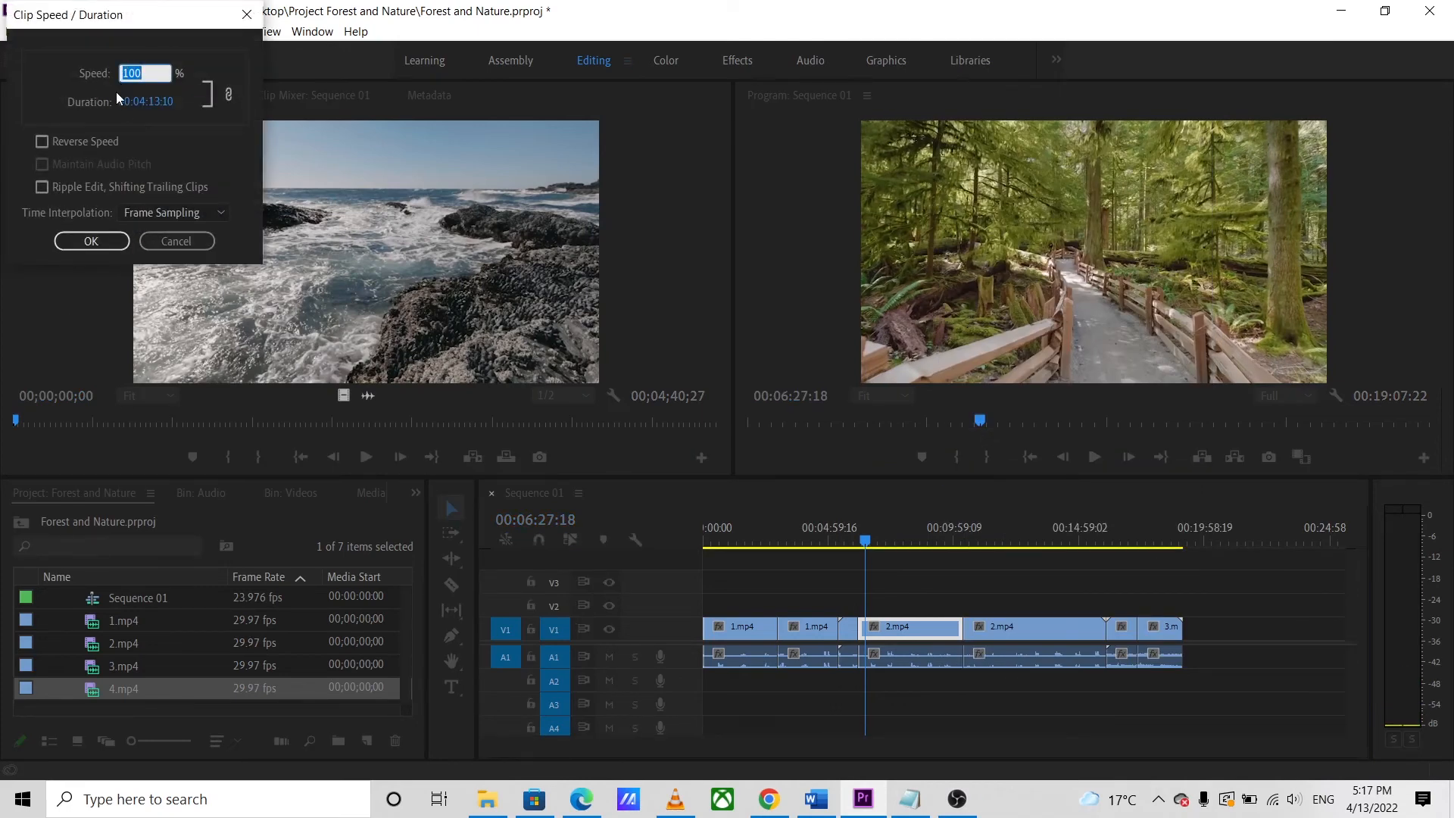
type("200")
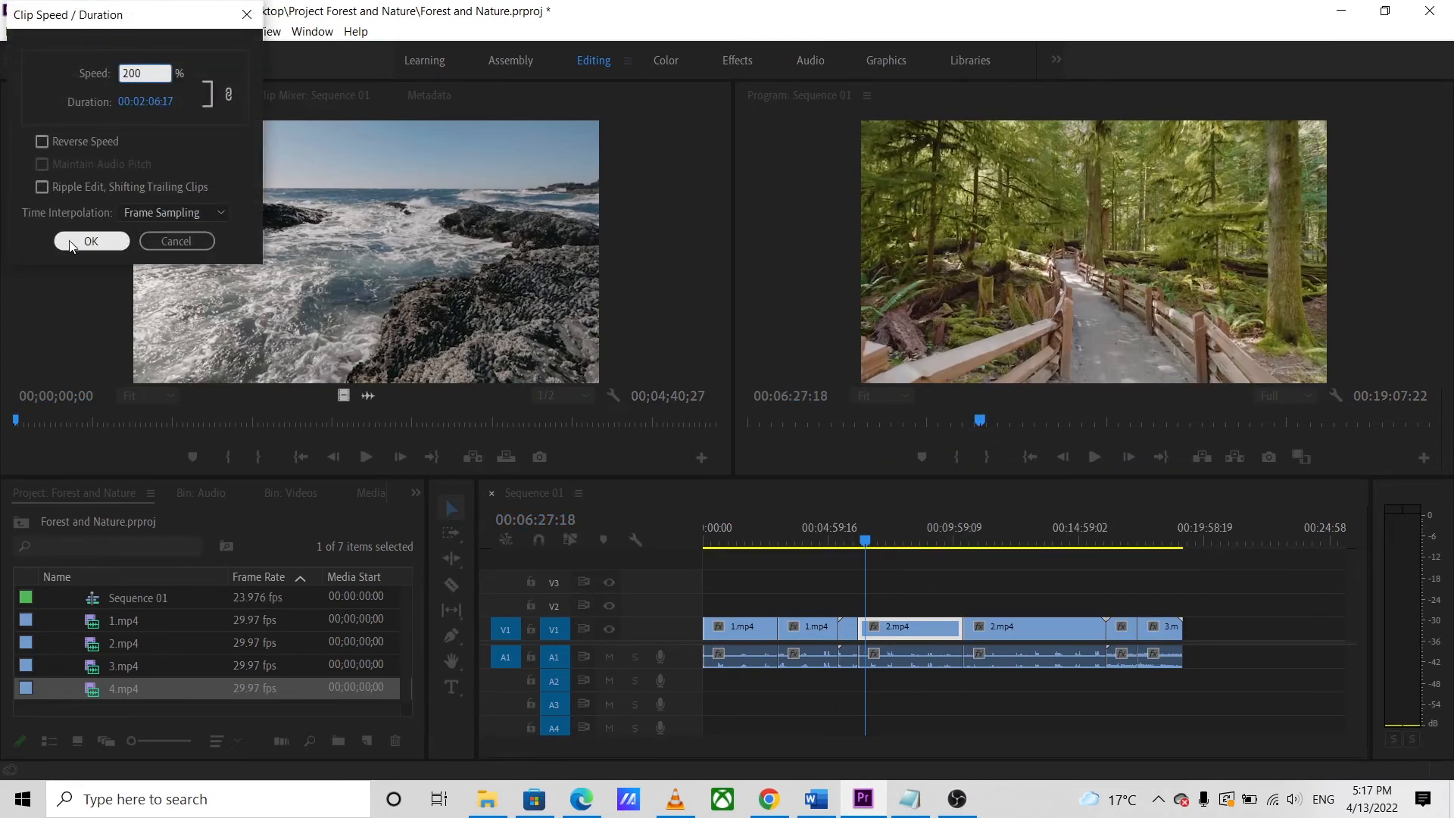
left_click(70, 242)
key("space")
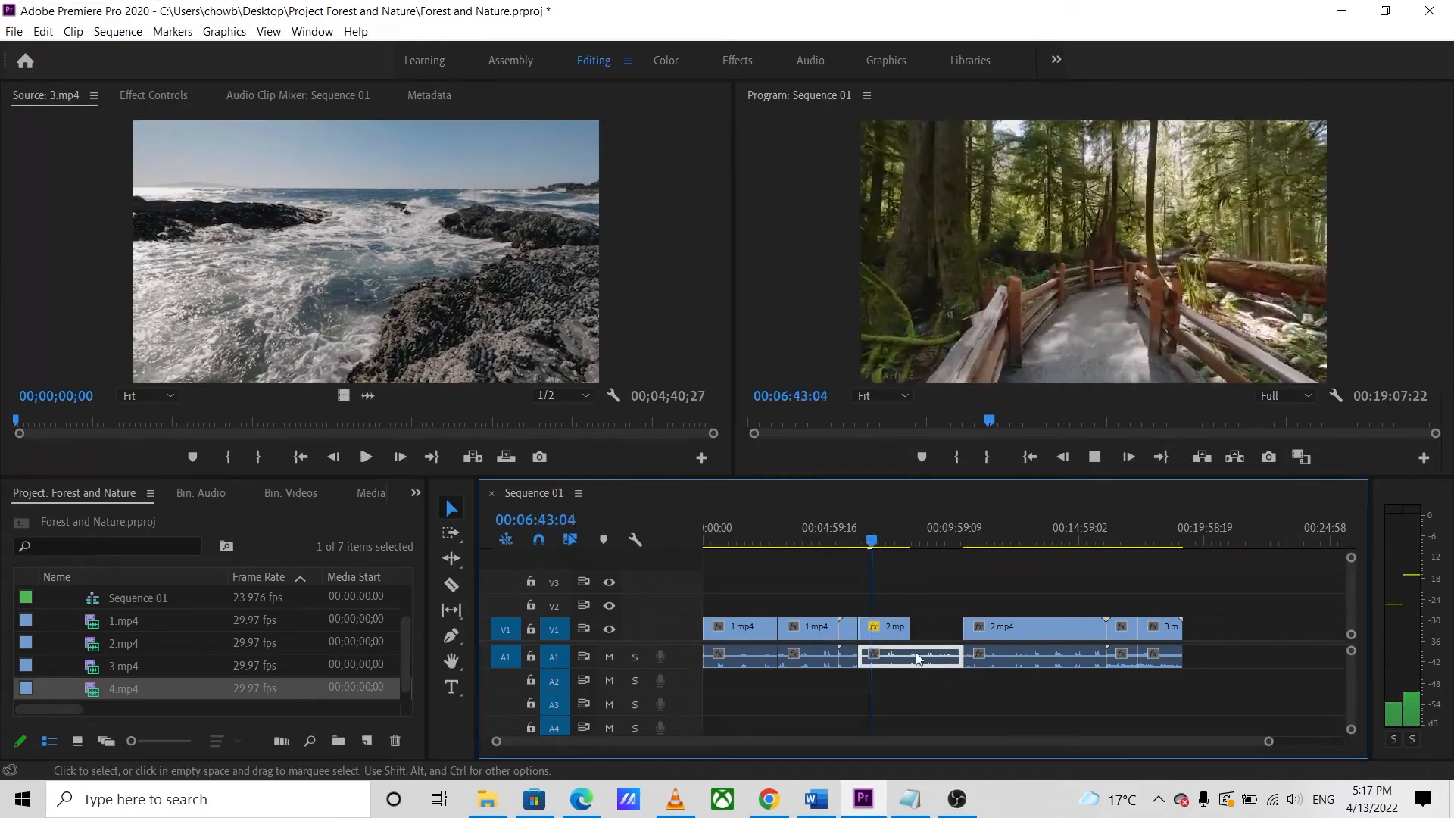
Step: Trim the audio of the sped-up 2.mp4 clip to the end of its video and ripple delete the gap after it
left_click(908, 628)
left_click_drag(962, 657, 910, 656)
left_click(930, 630)
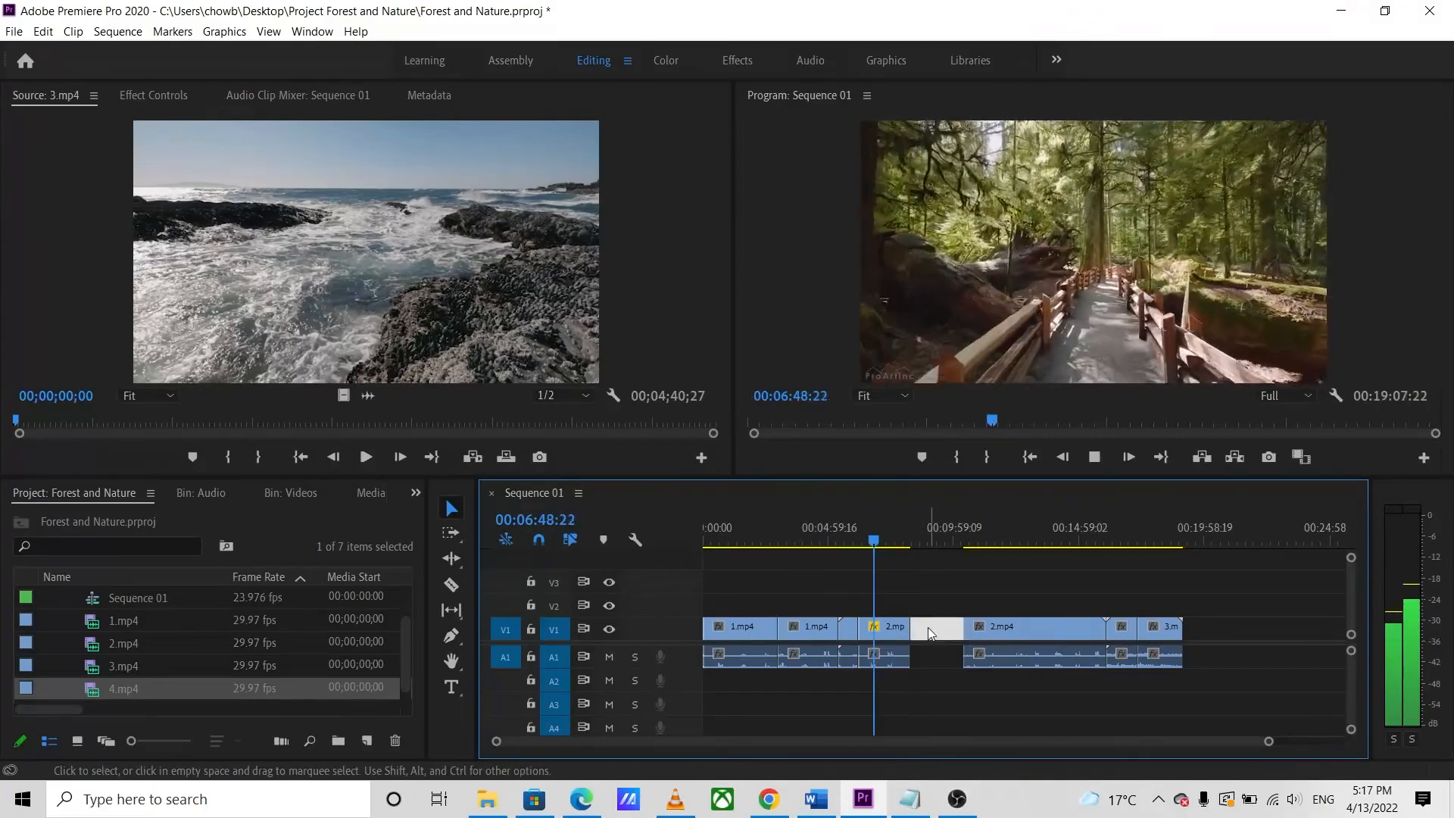
right_click(929, 627)
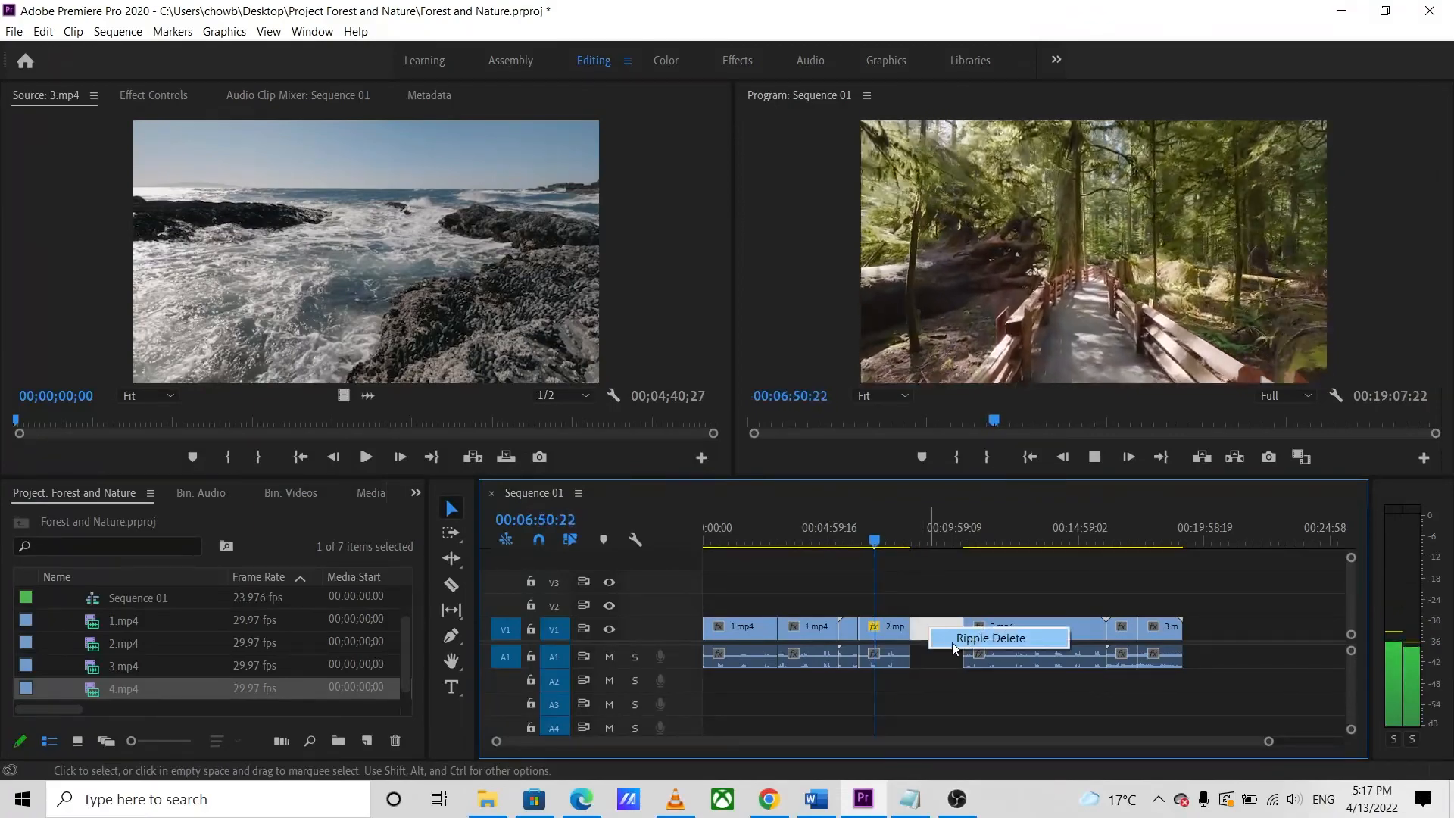
left_click(952, 642)
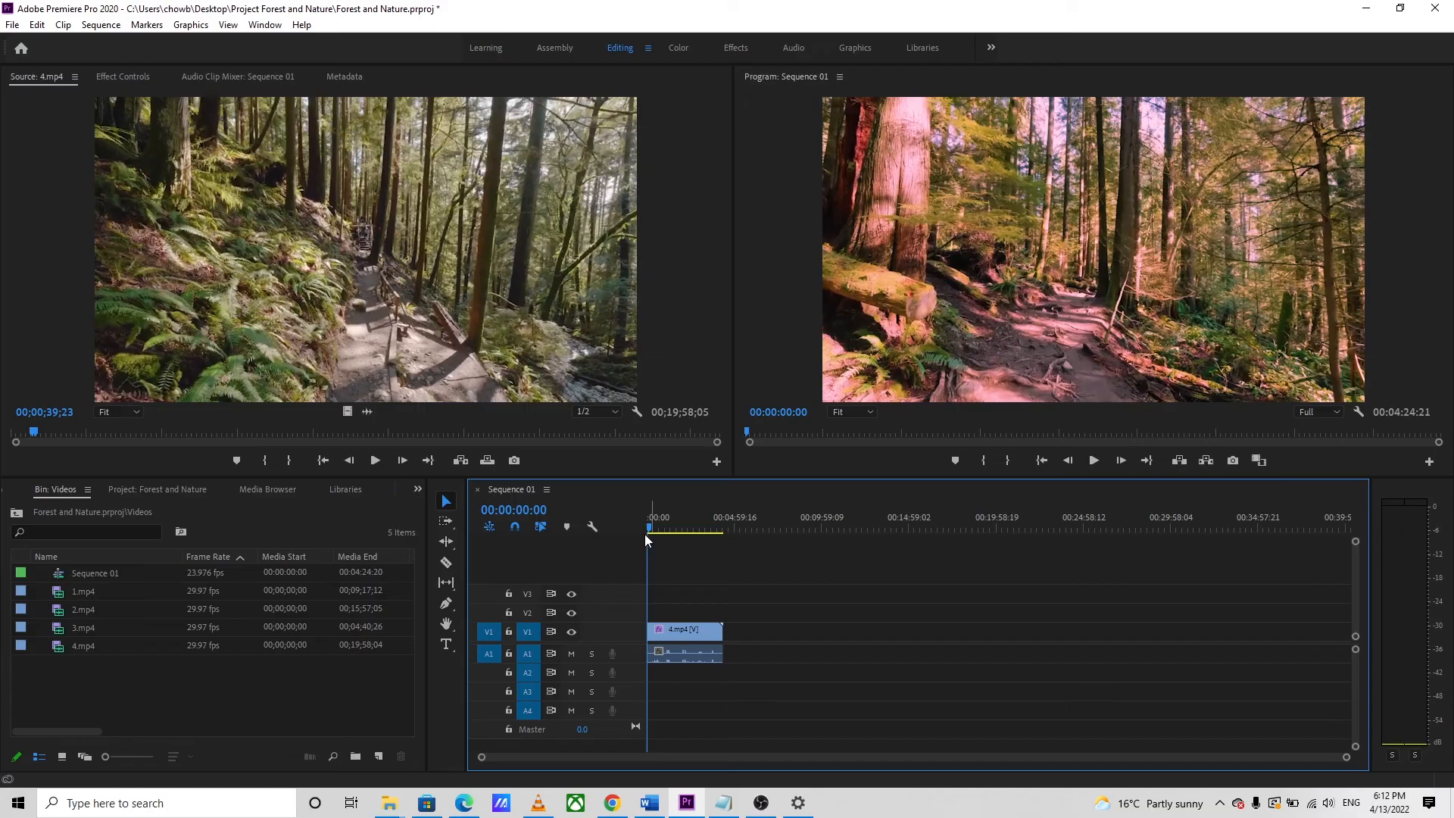
Step: Create an Auto Reframe duplicate of Sequence 01 with the Vertical 9:16 aspect ratio
left_click_drag(652, 529, 720, 543)
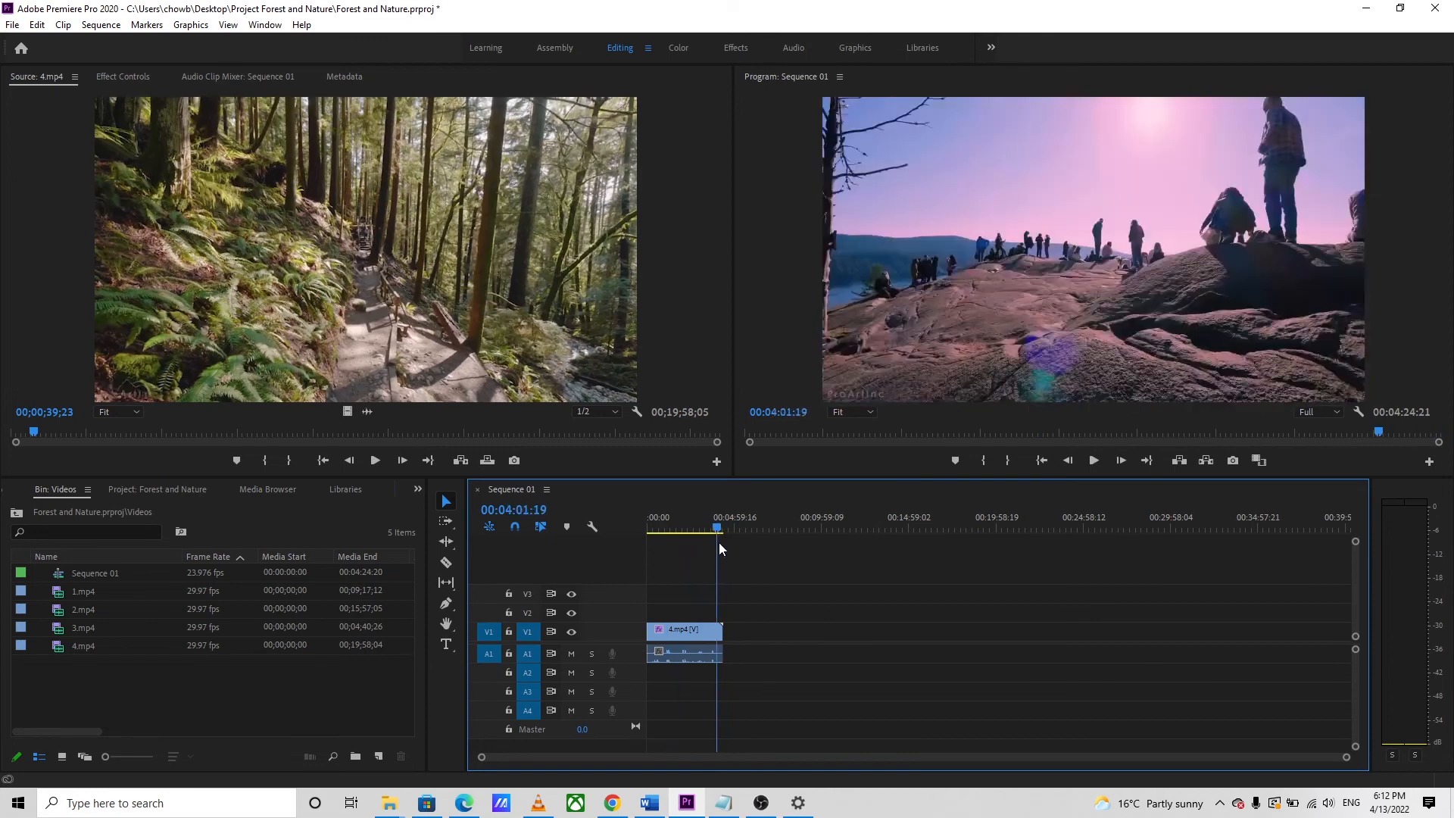
left_click(686, 630)
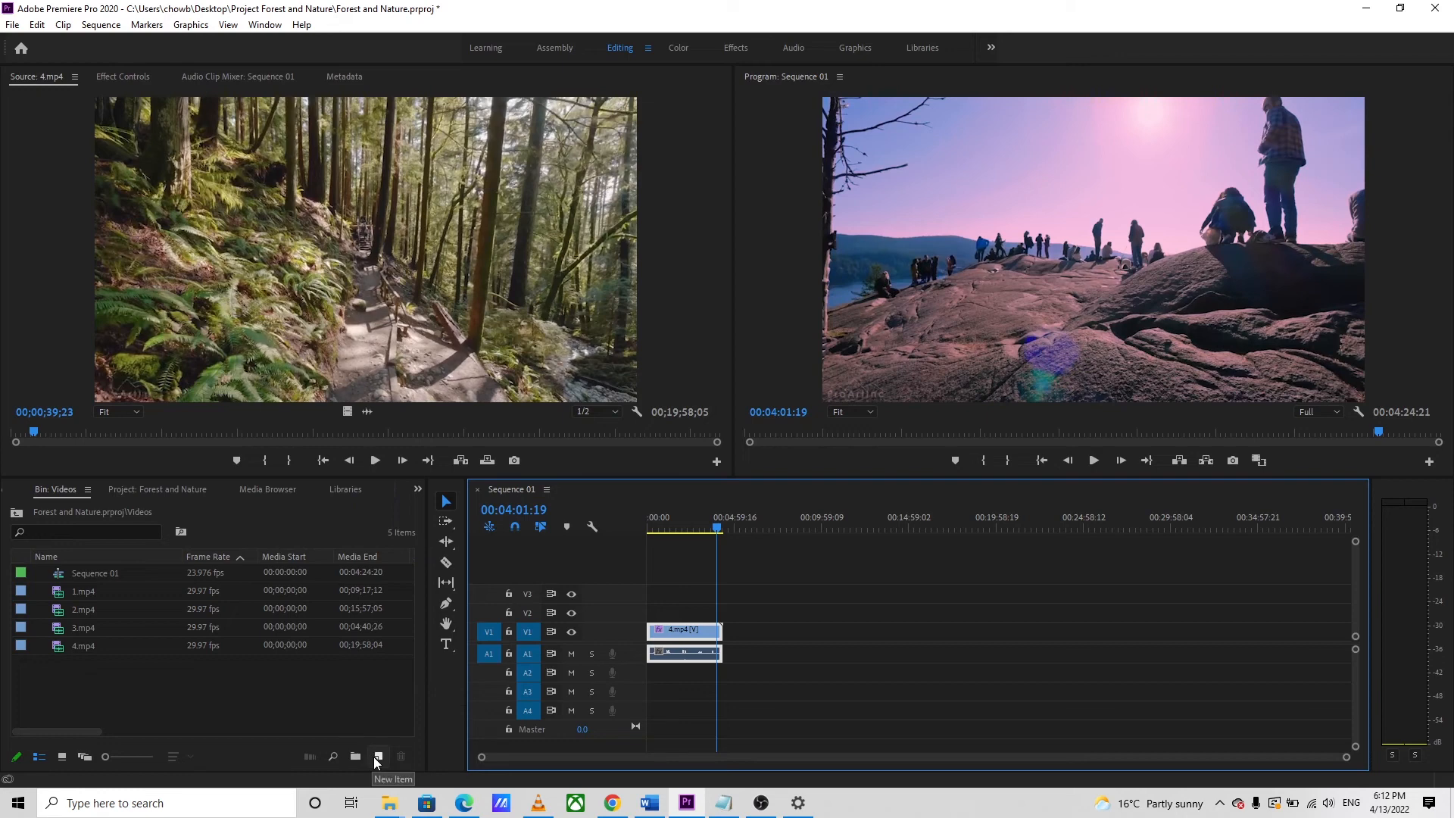
left_click(119, 573)
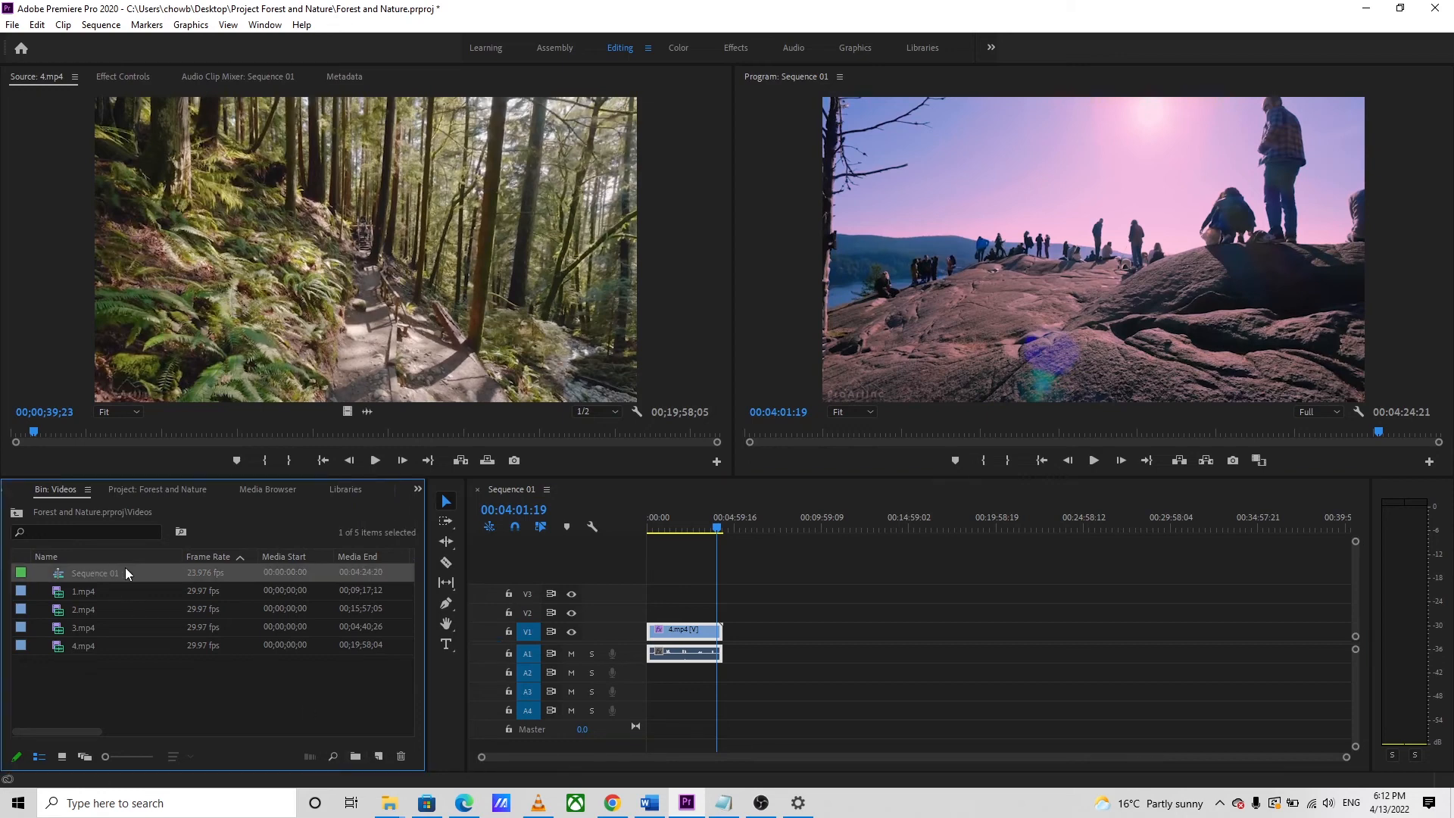
right_click(126, 569)
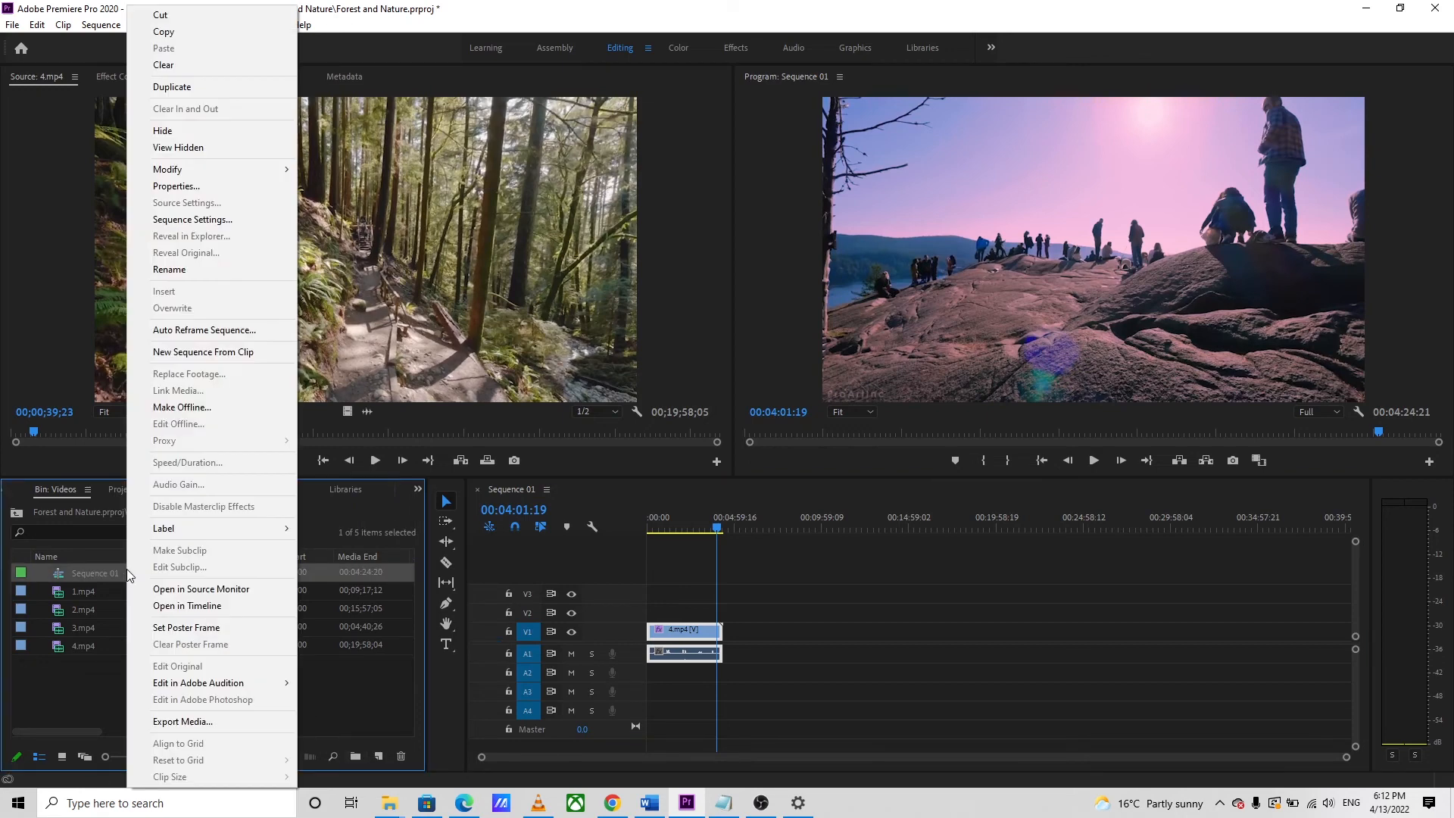
left_click(170, 331)
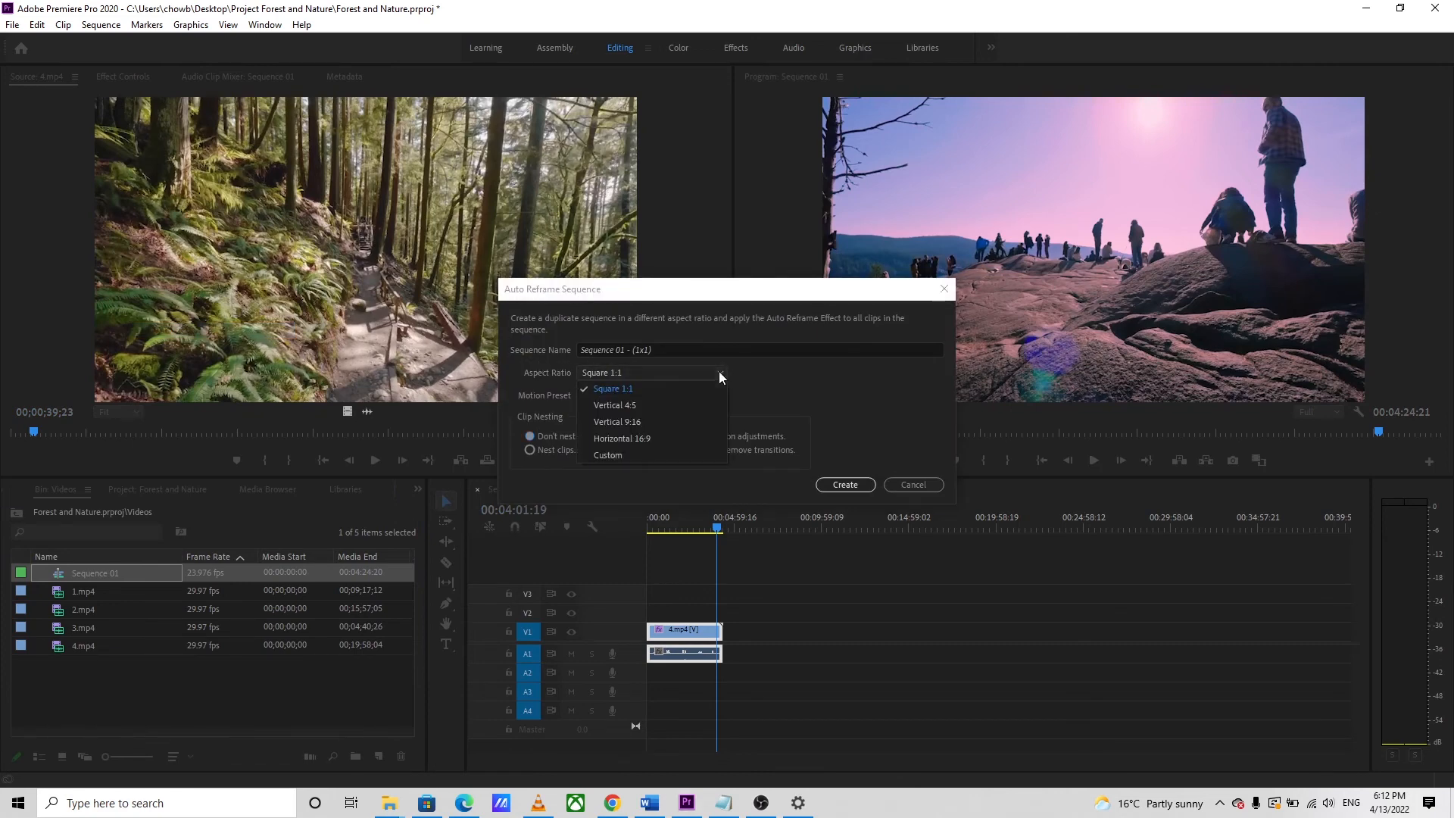
left_click(633, 422)
left_click(844, 484)
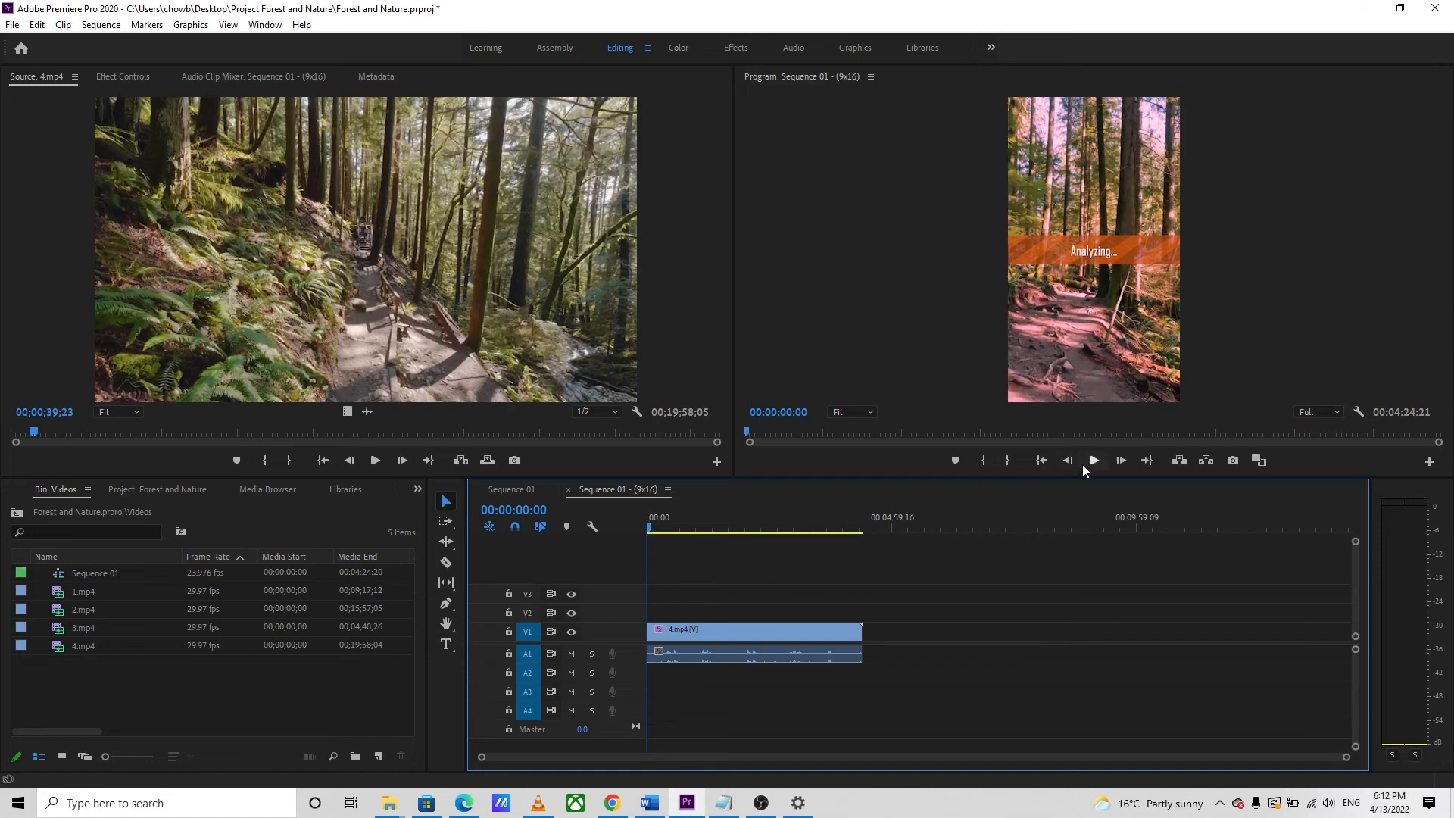
Step: Maximize the program monitor and play the vertical 9:16 sequence
left_click(911, 359)
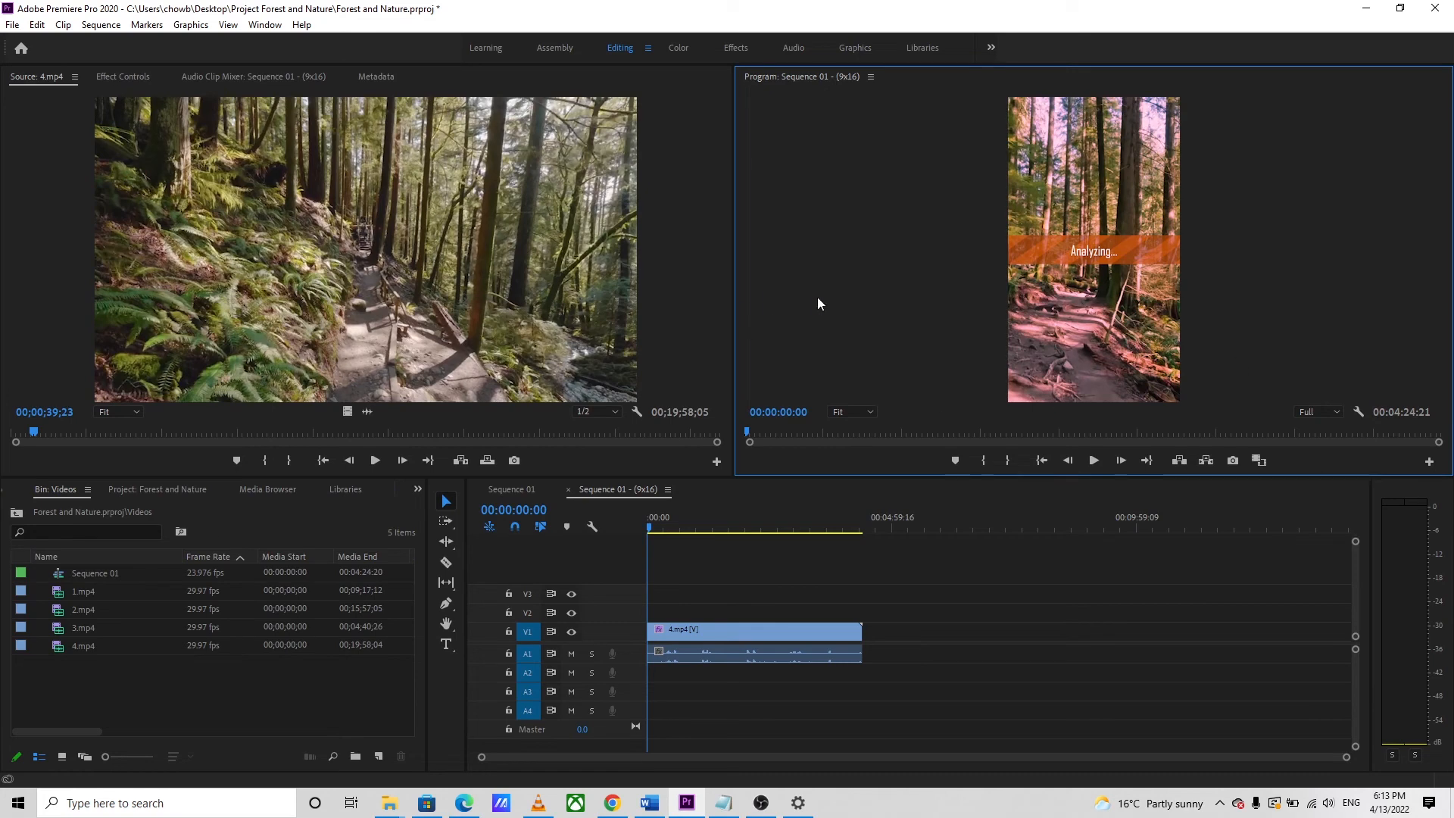
key("grave")
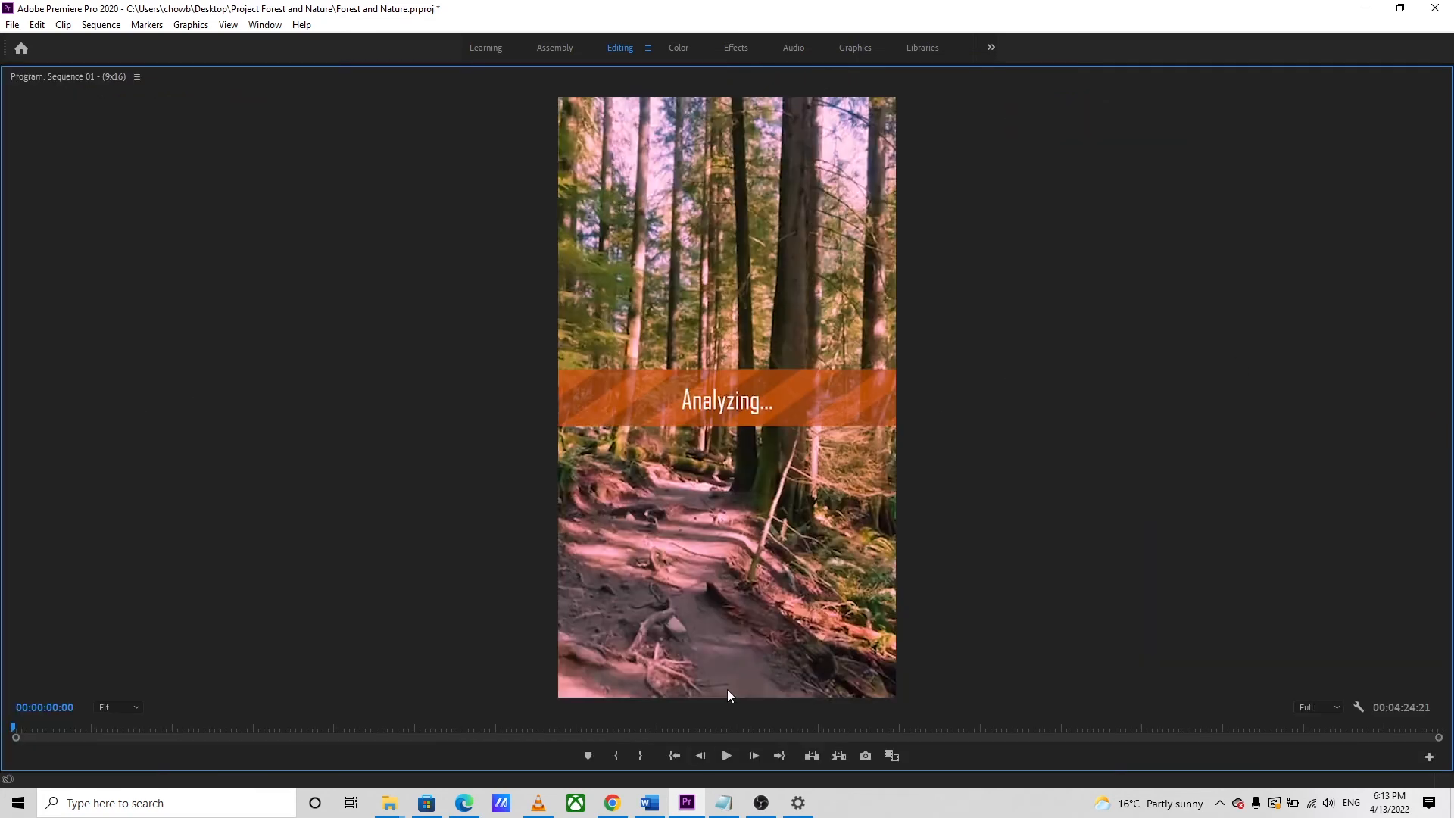
left_click(723, 760)
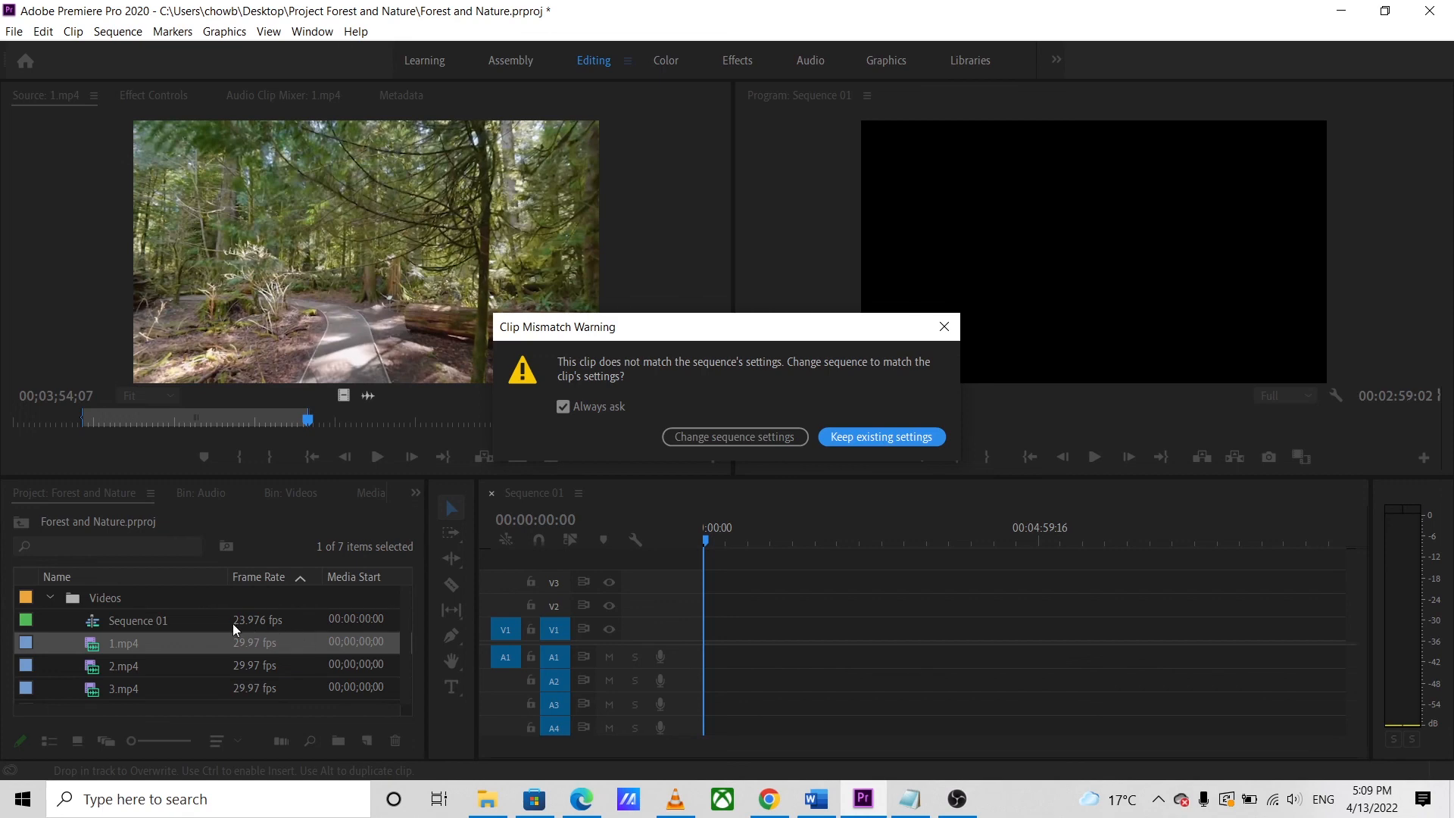
Step: Keep the existing sequence settings when adding 1.mp4 to Sequence 01
left_click(879, 439)
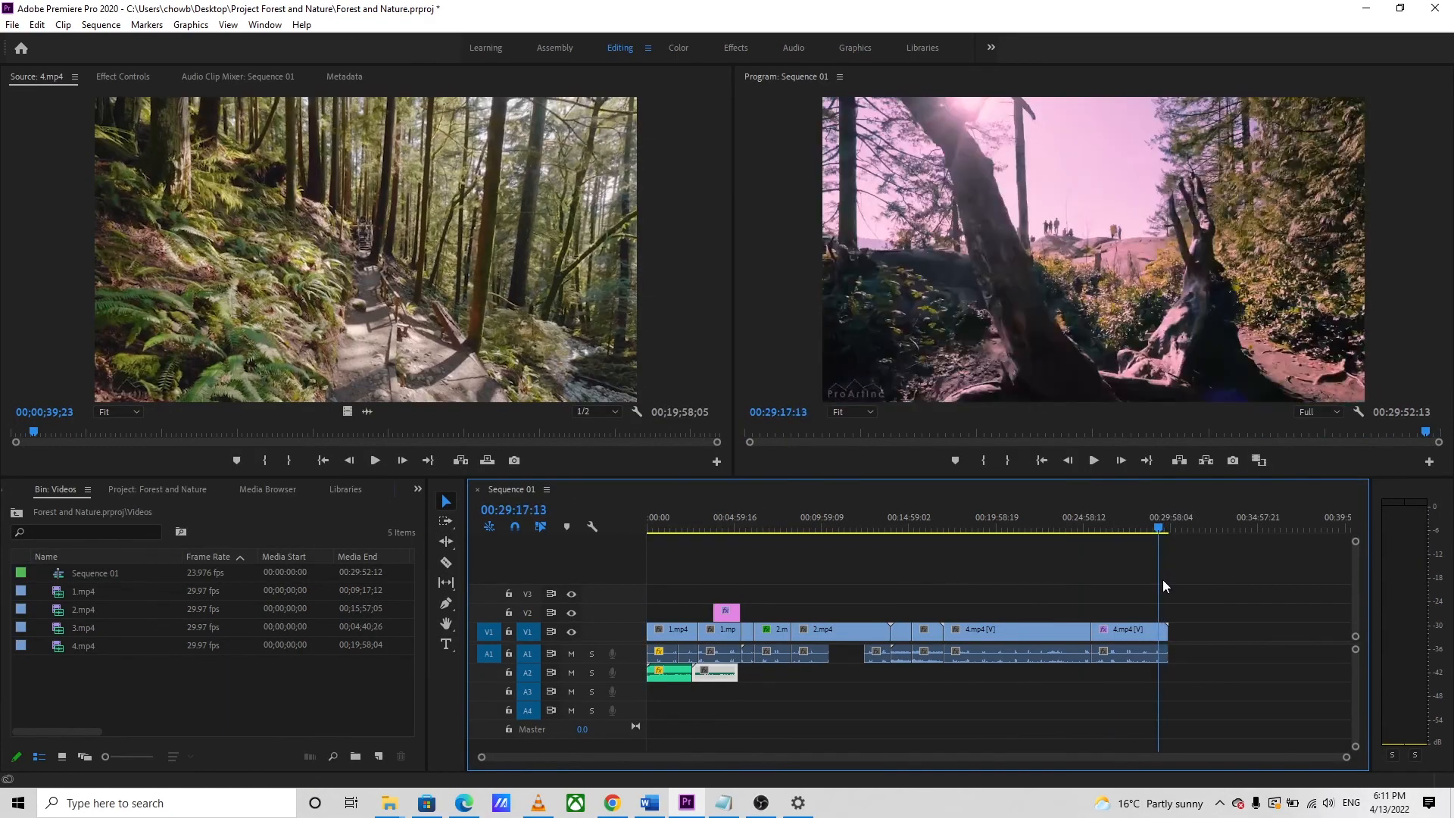
Step: Review the end of Sequence 01 by scrubbing and playing its last 4.mp4 clip
left_click_drag(1162, 579, 1170, 580)
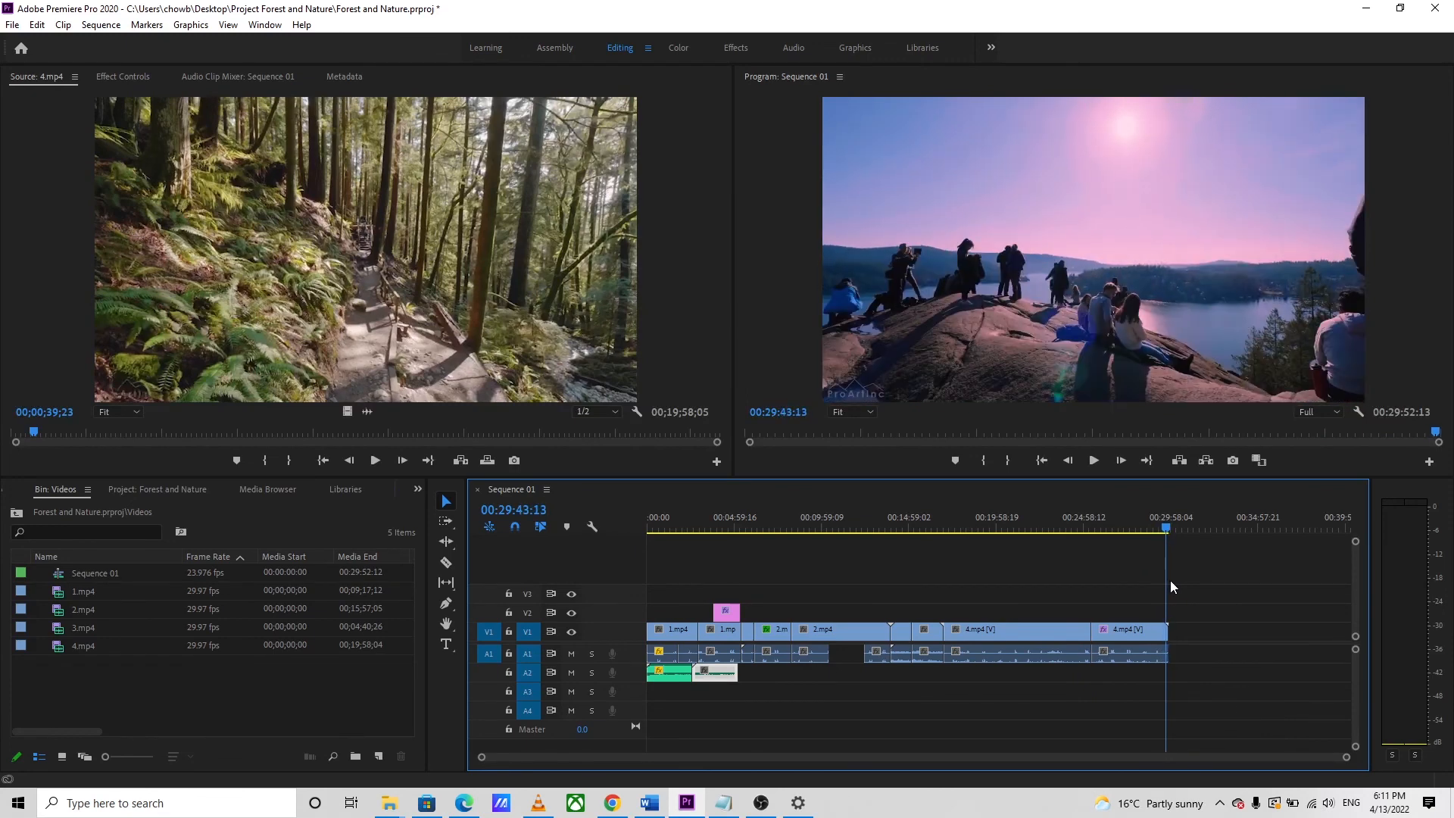
left_click(1097, 461)
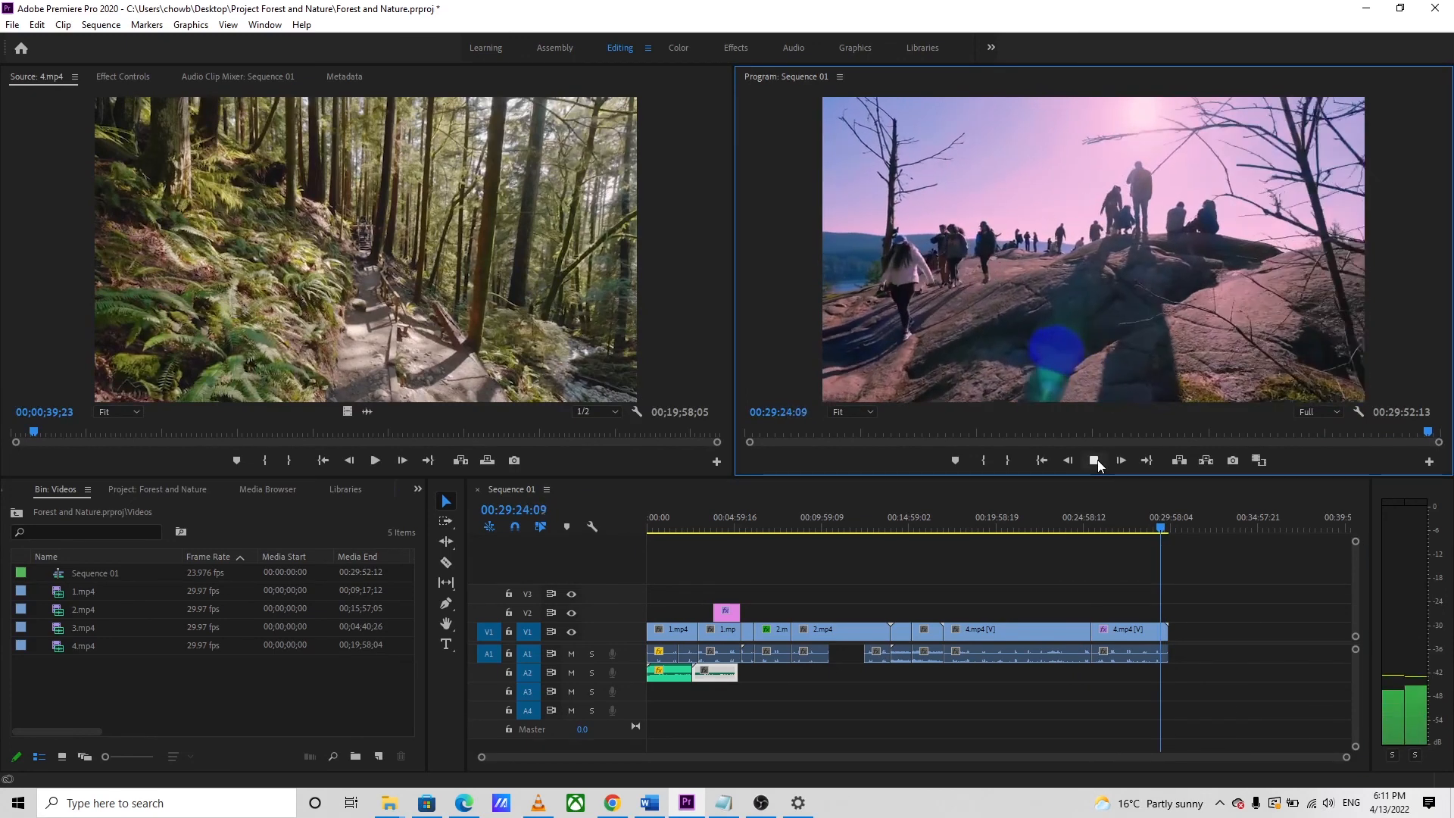